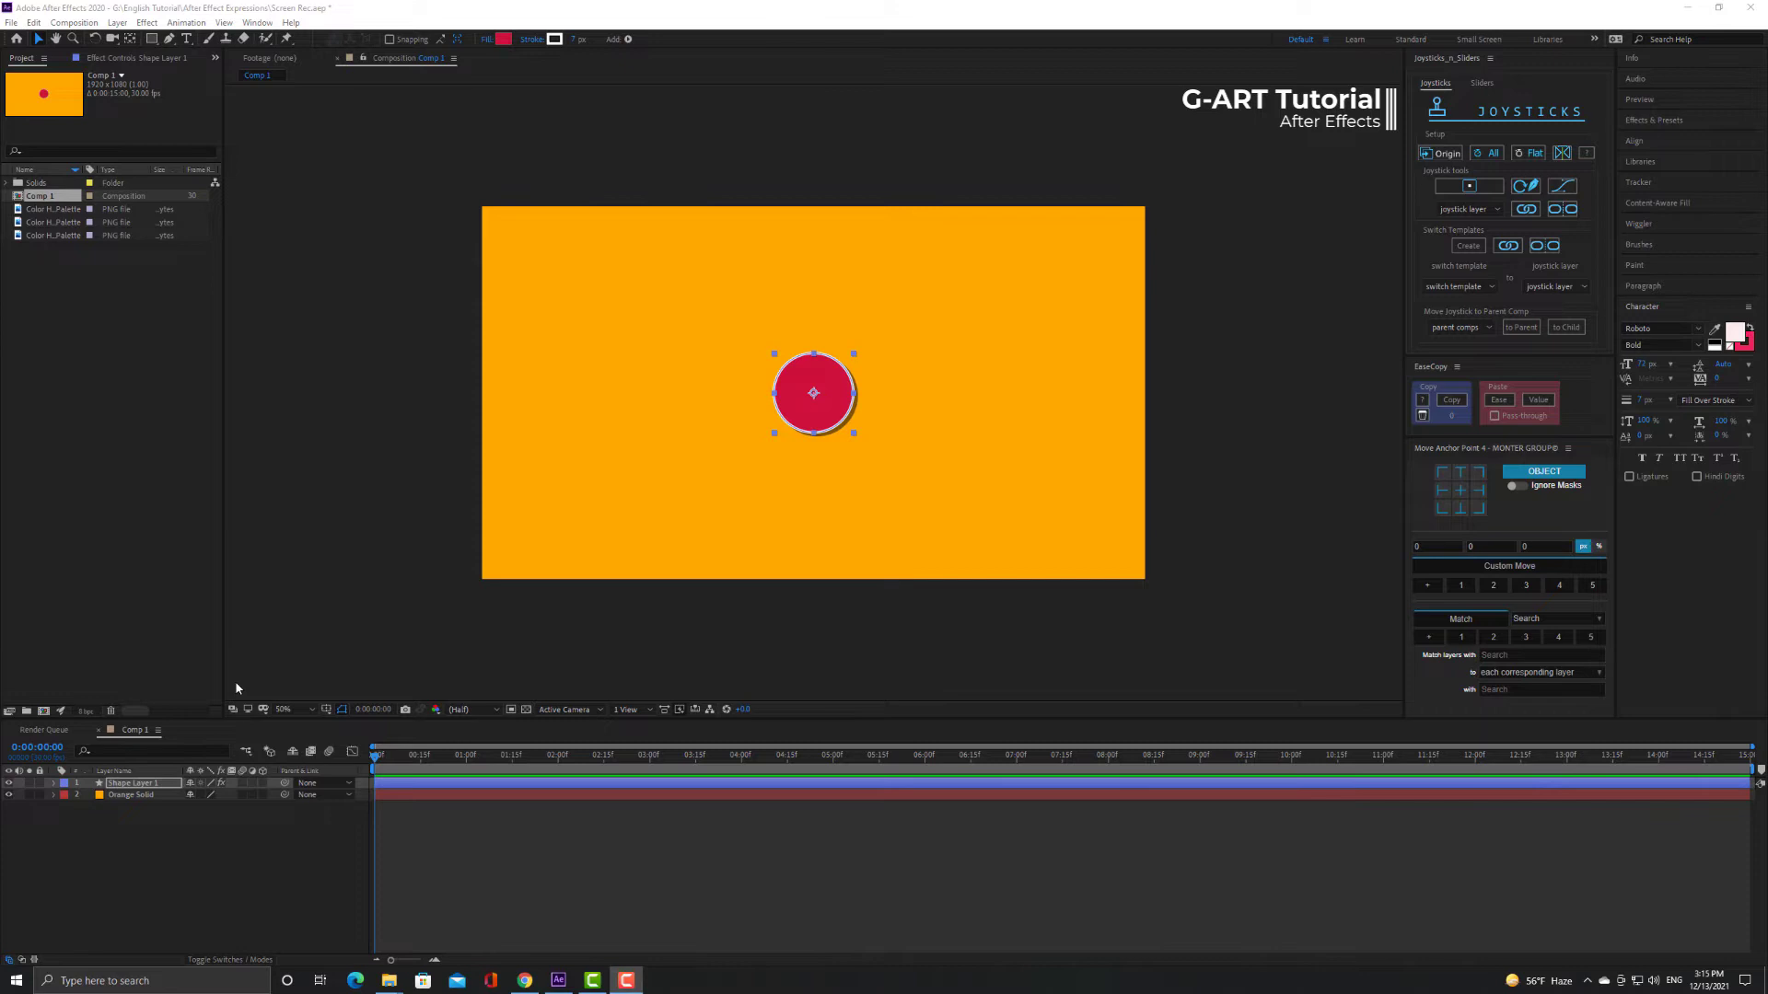
Select Shape Layer 1 and show only its Position property.
click(236, 688)
click(146, 784)
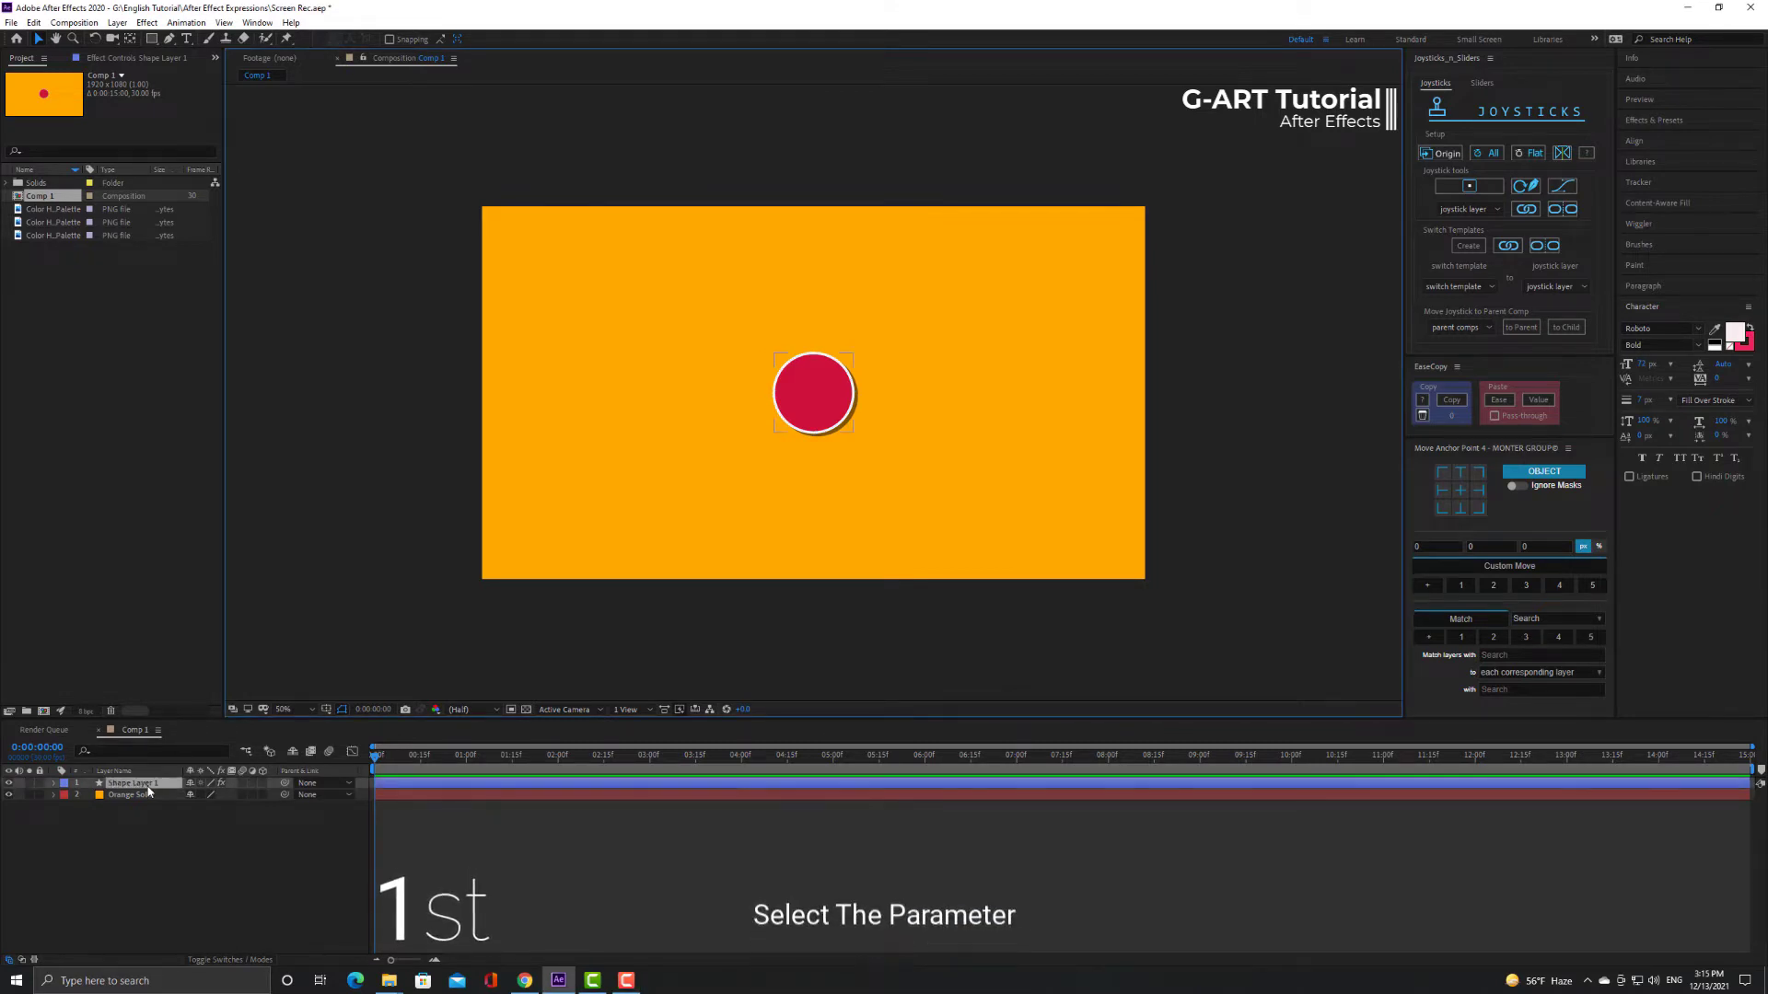
key(p)
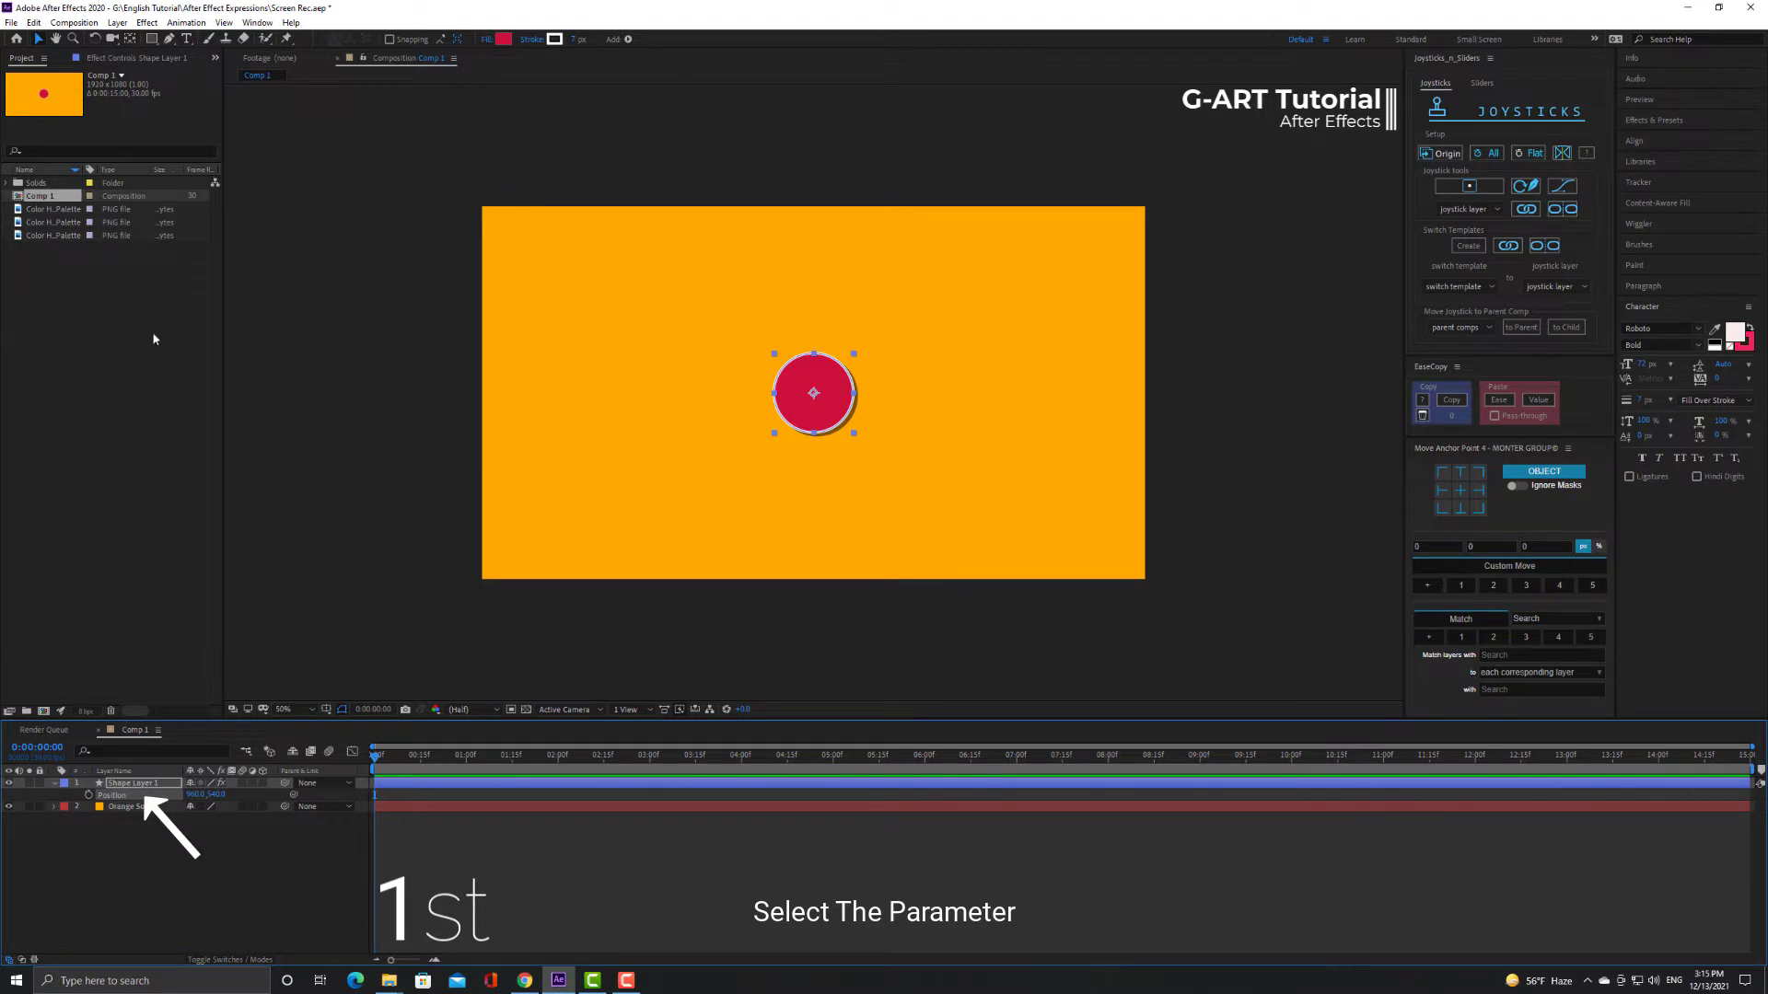
Add the default transform.position expression to Position, then finish editing it.
click(181, 24)
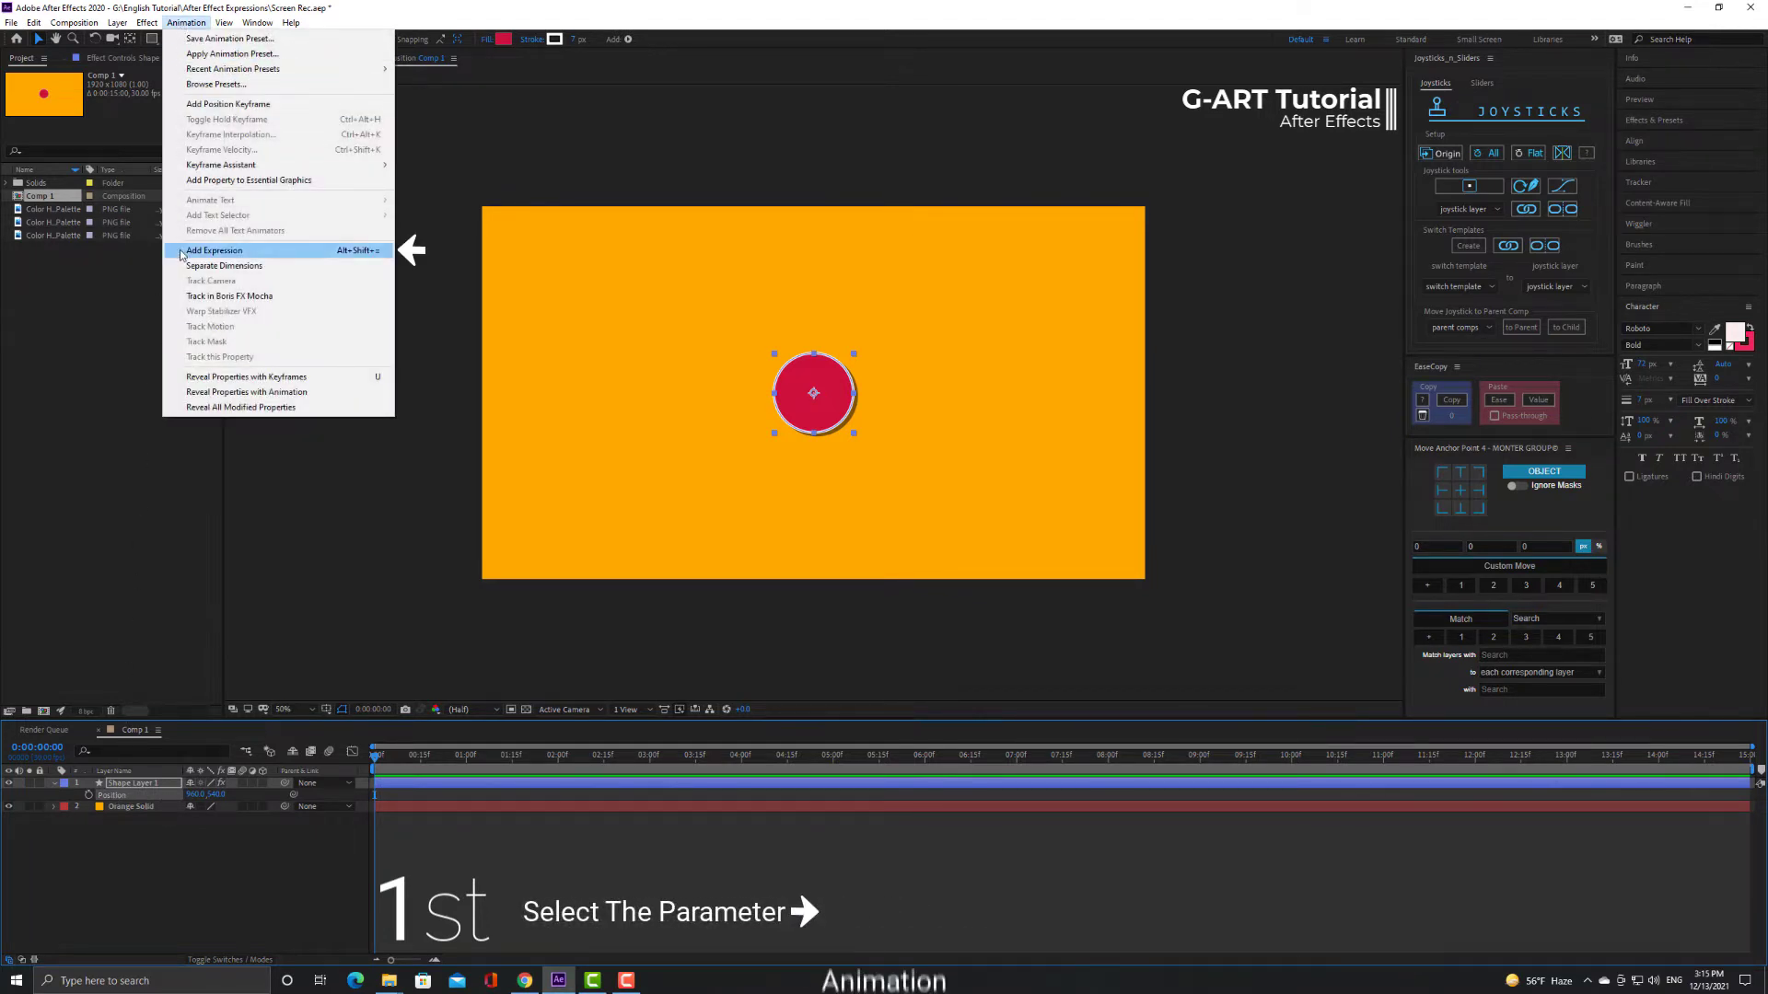
click(214, 251)
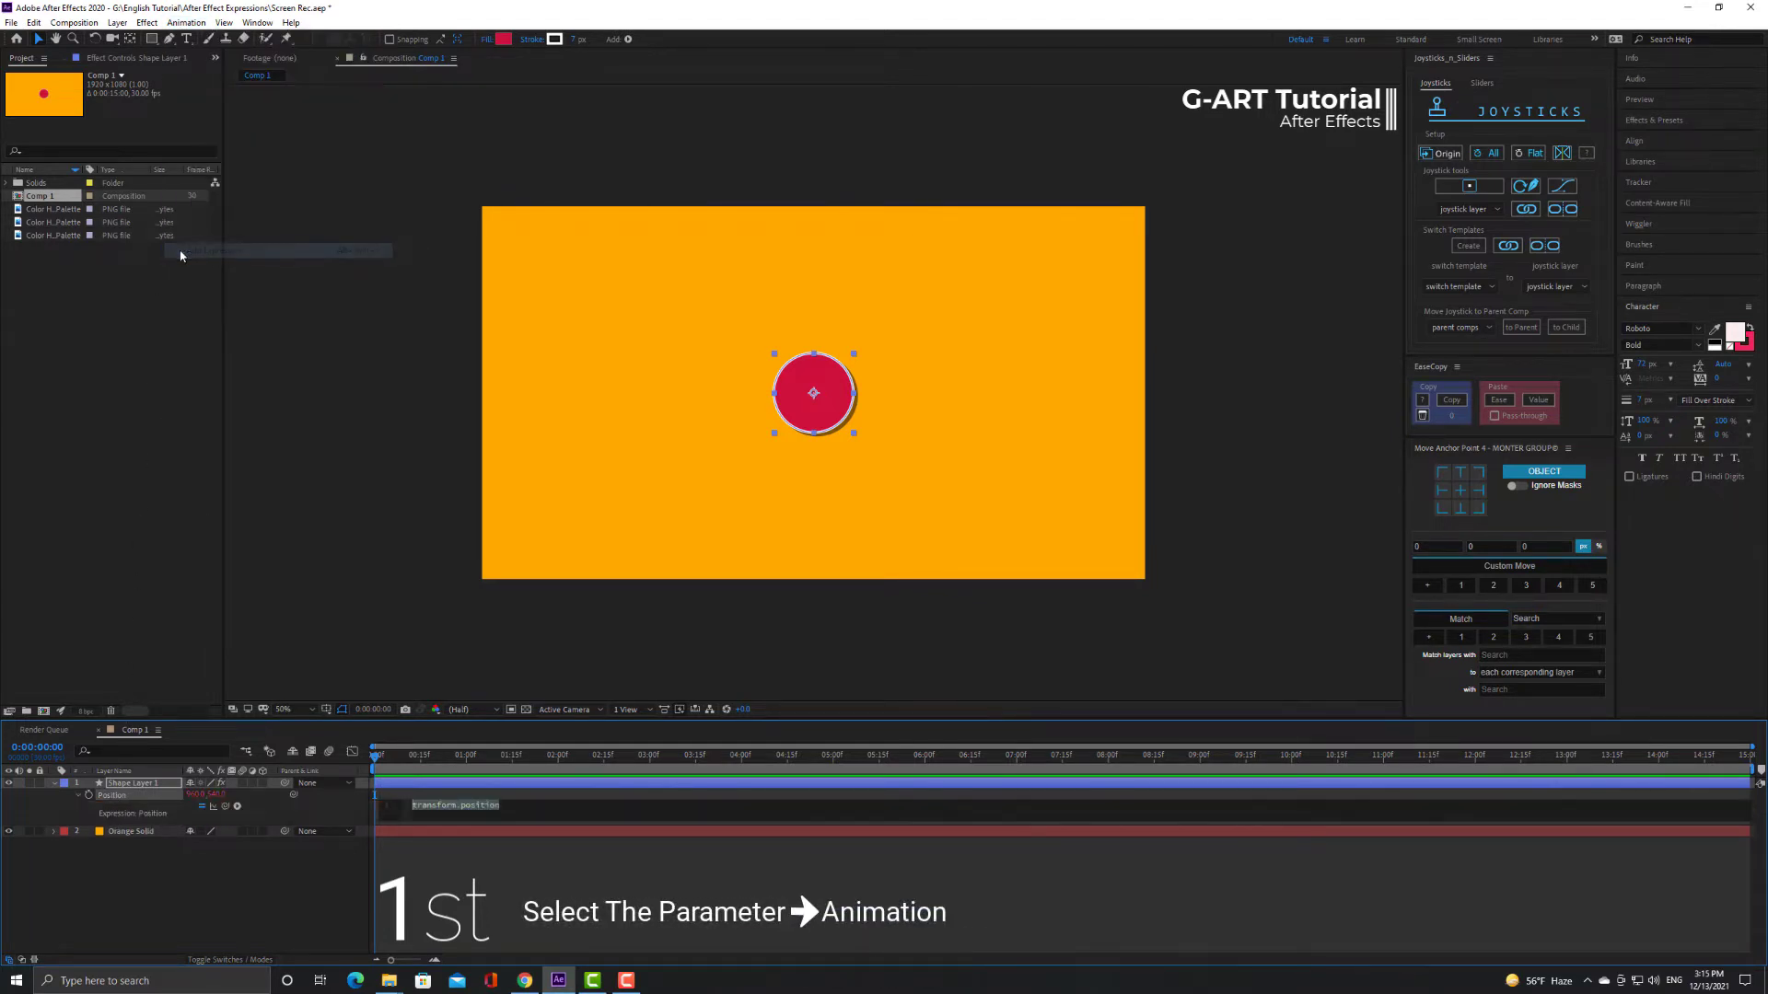
click(550, 820)
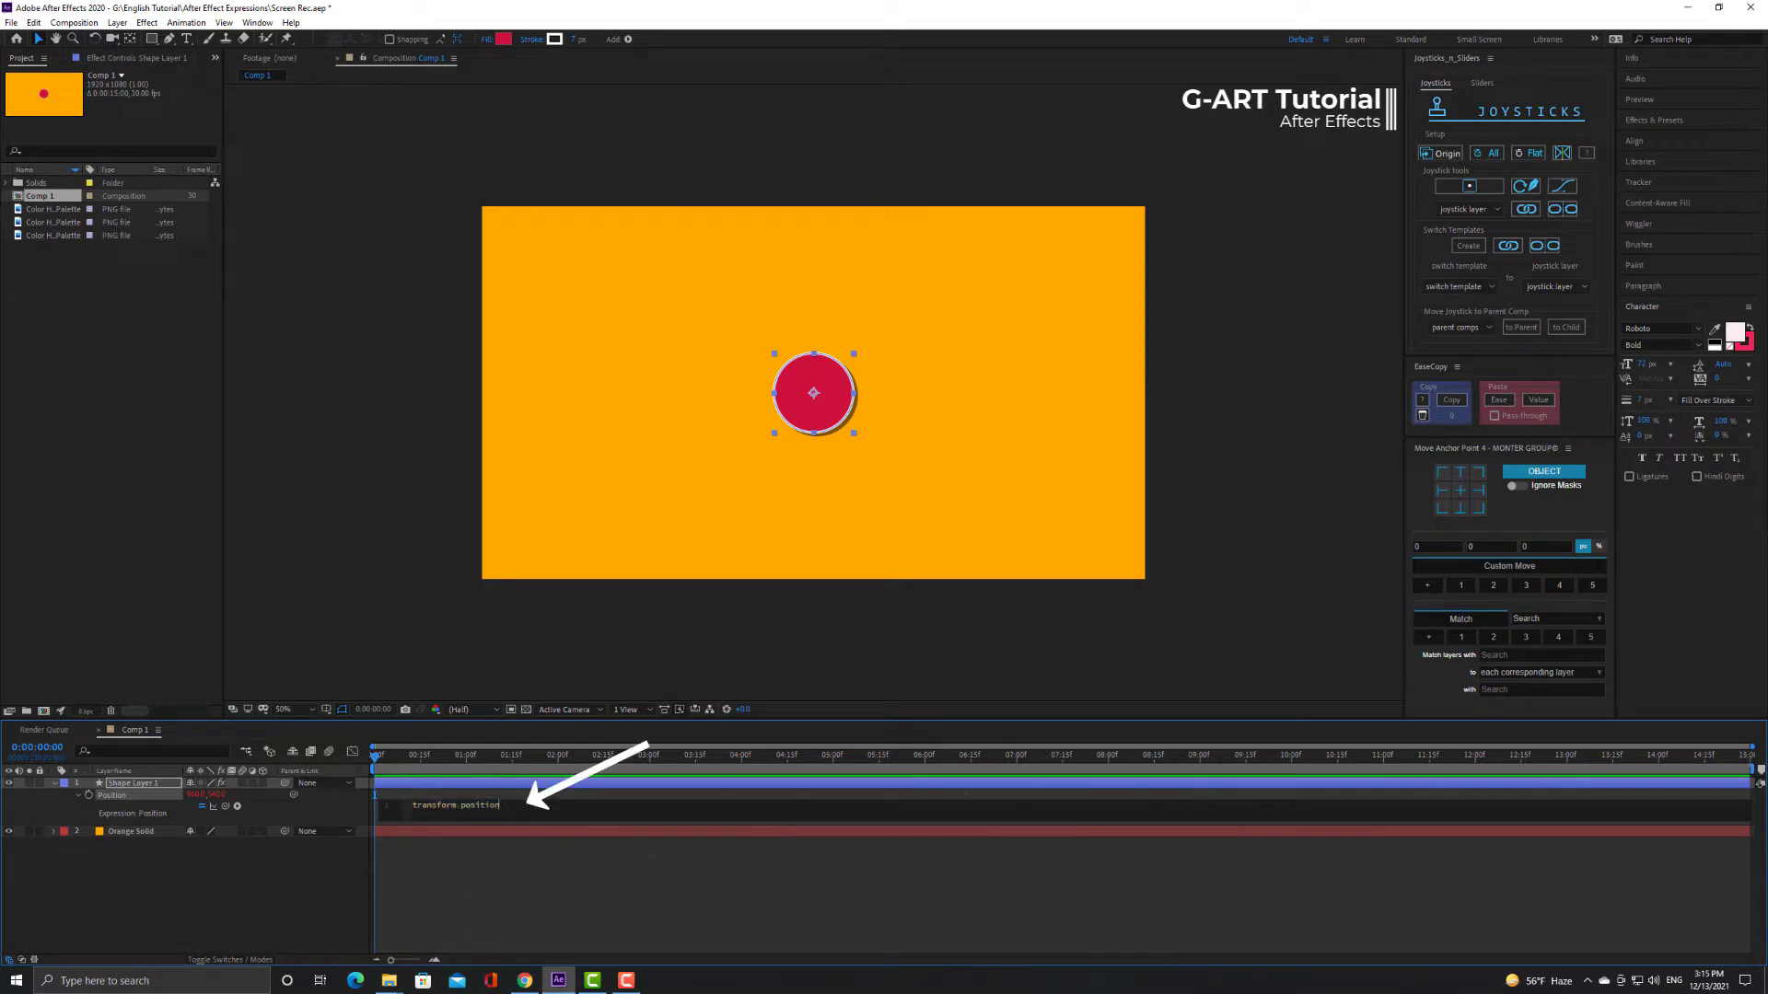
click(558, 884)
key(ctrl+z)
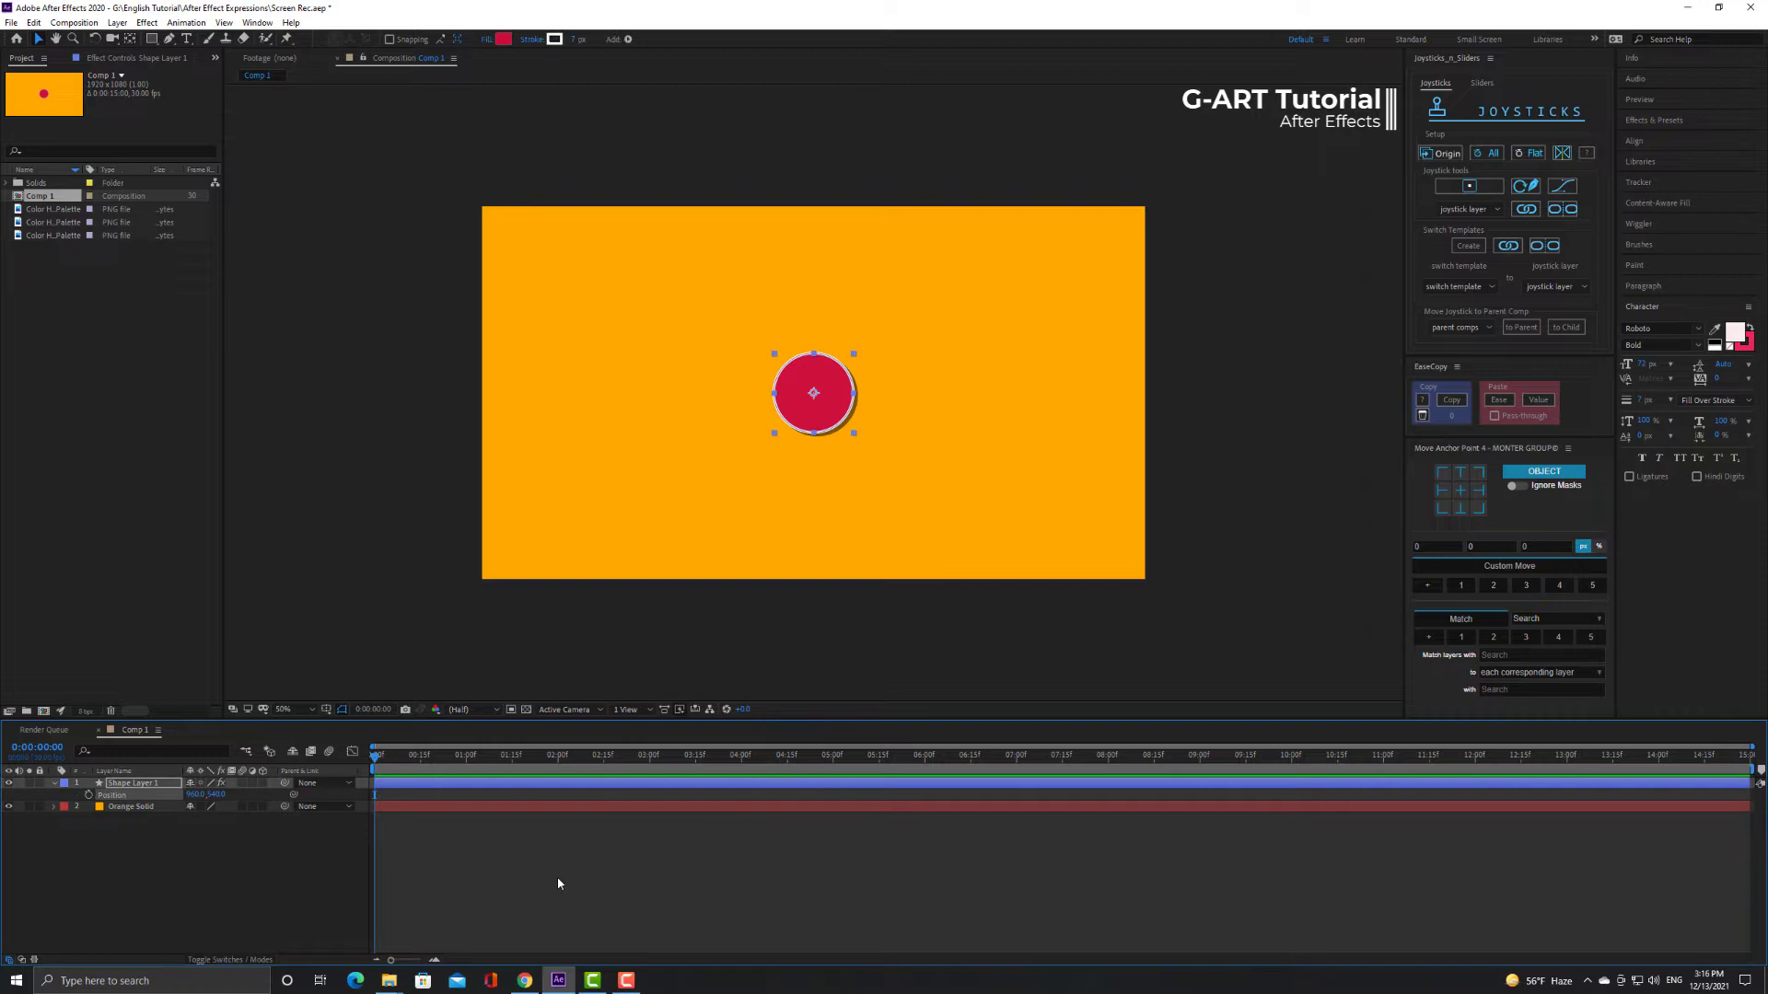
click(174, 843)
click(113, 796)
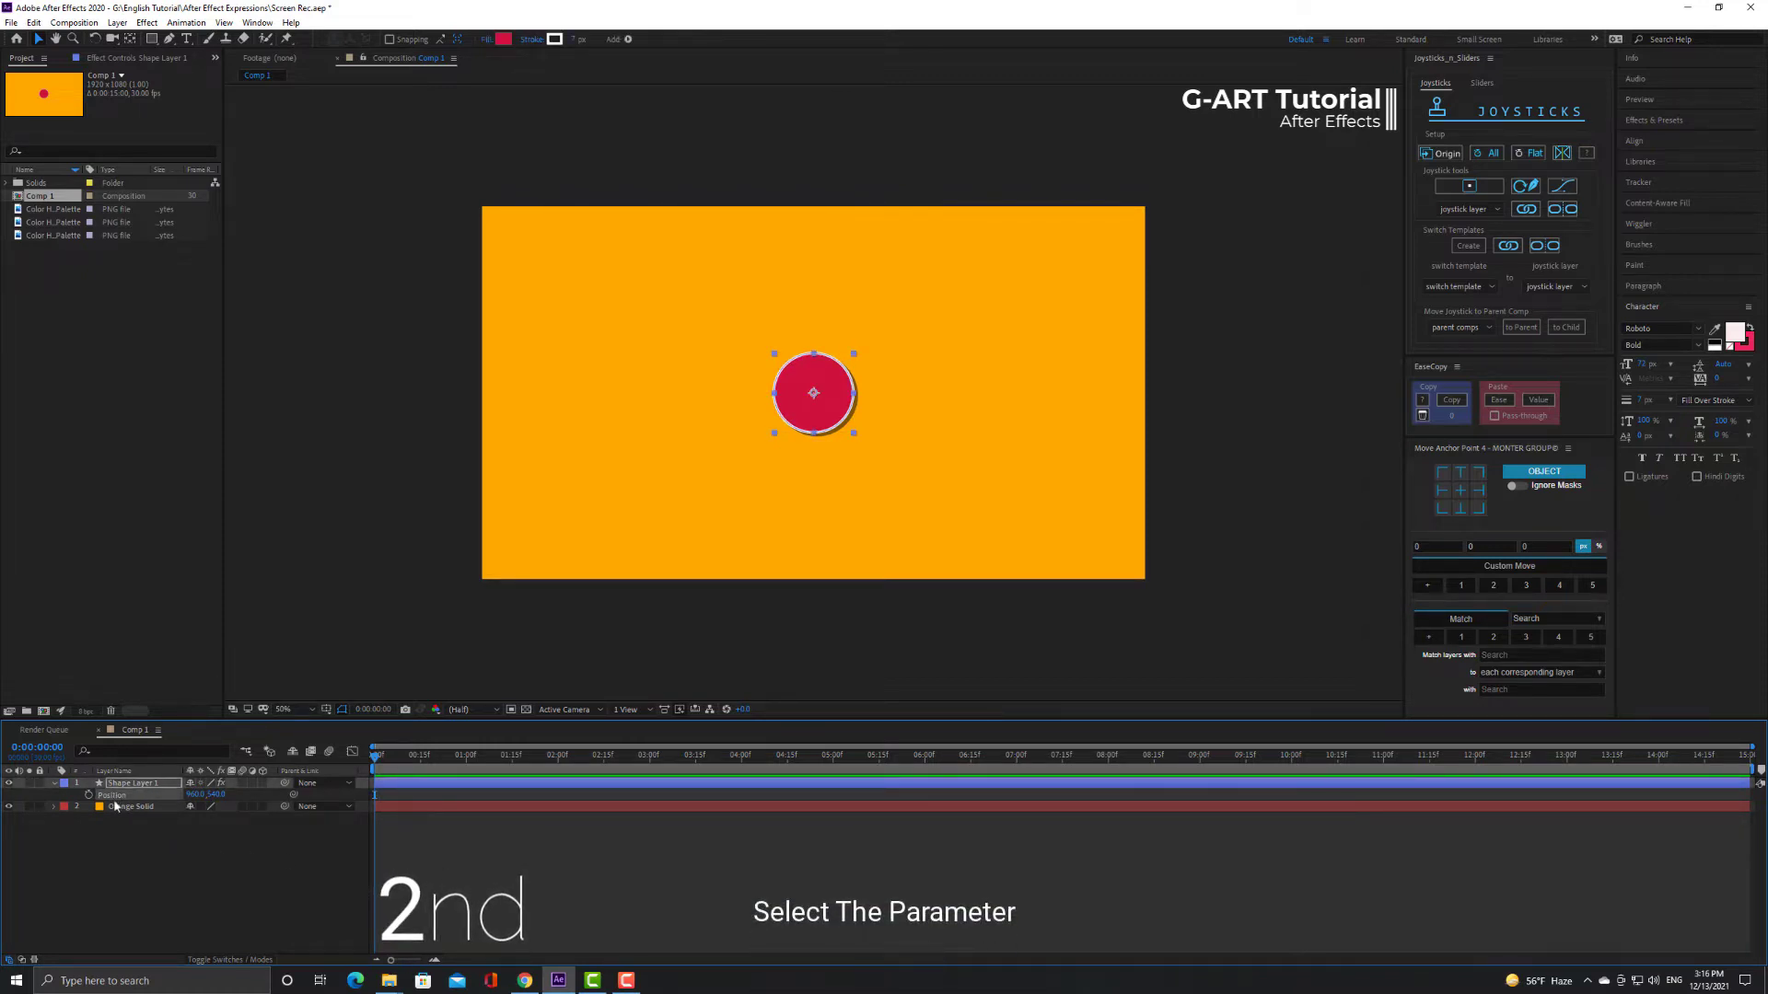
key(alt+shift+equal)
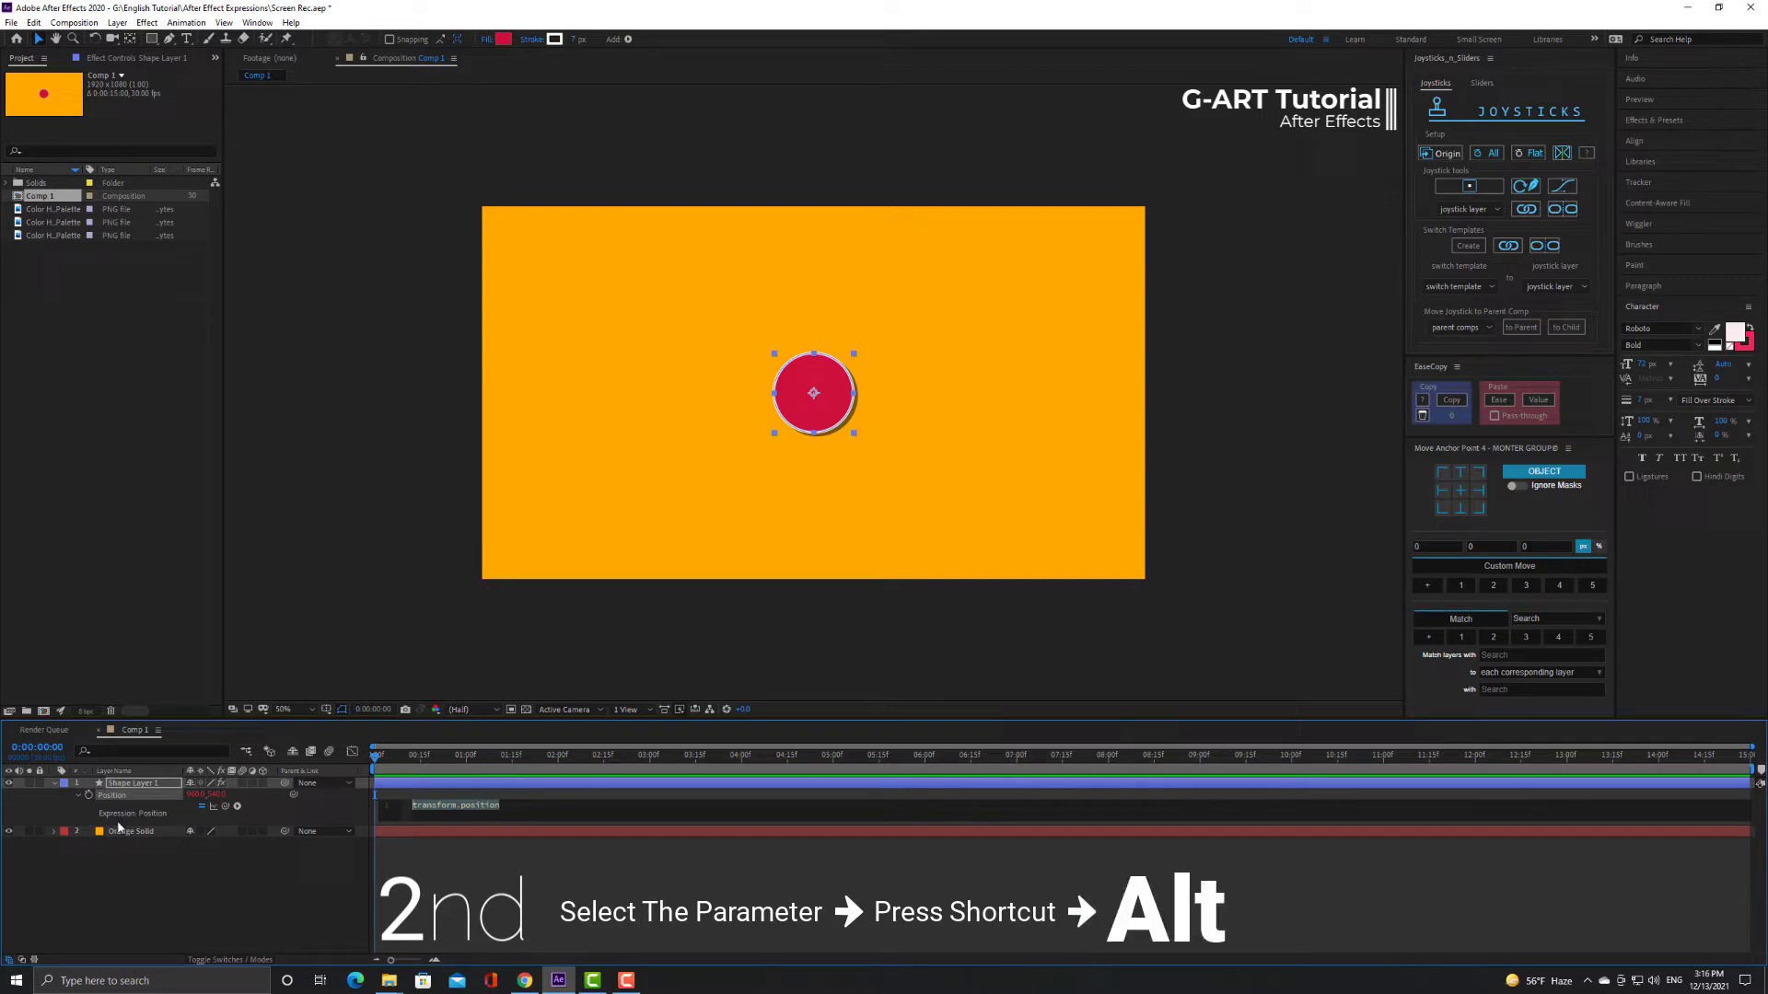
key(ctrl+z)
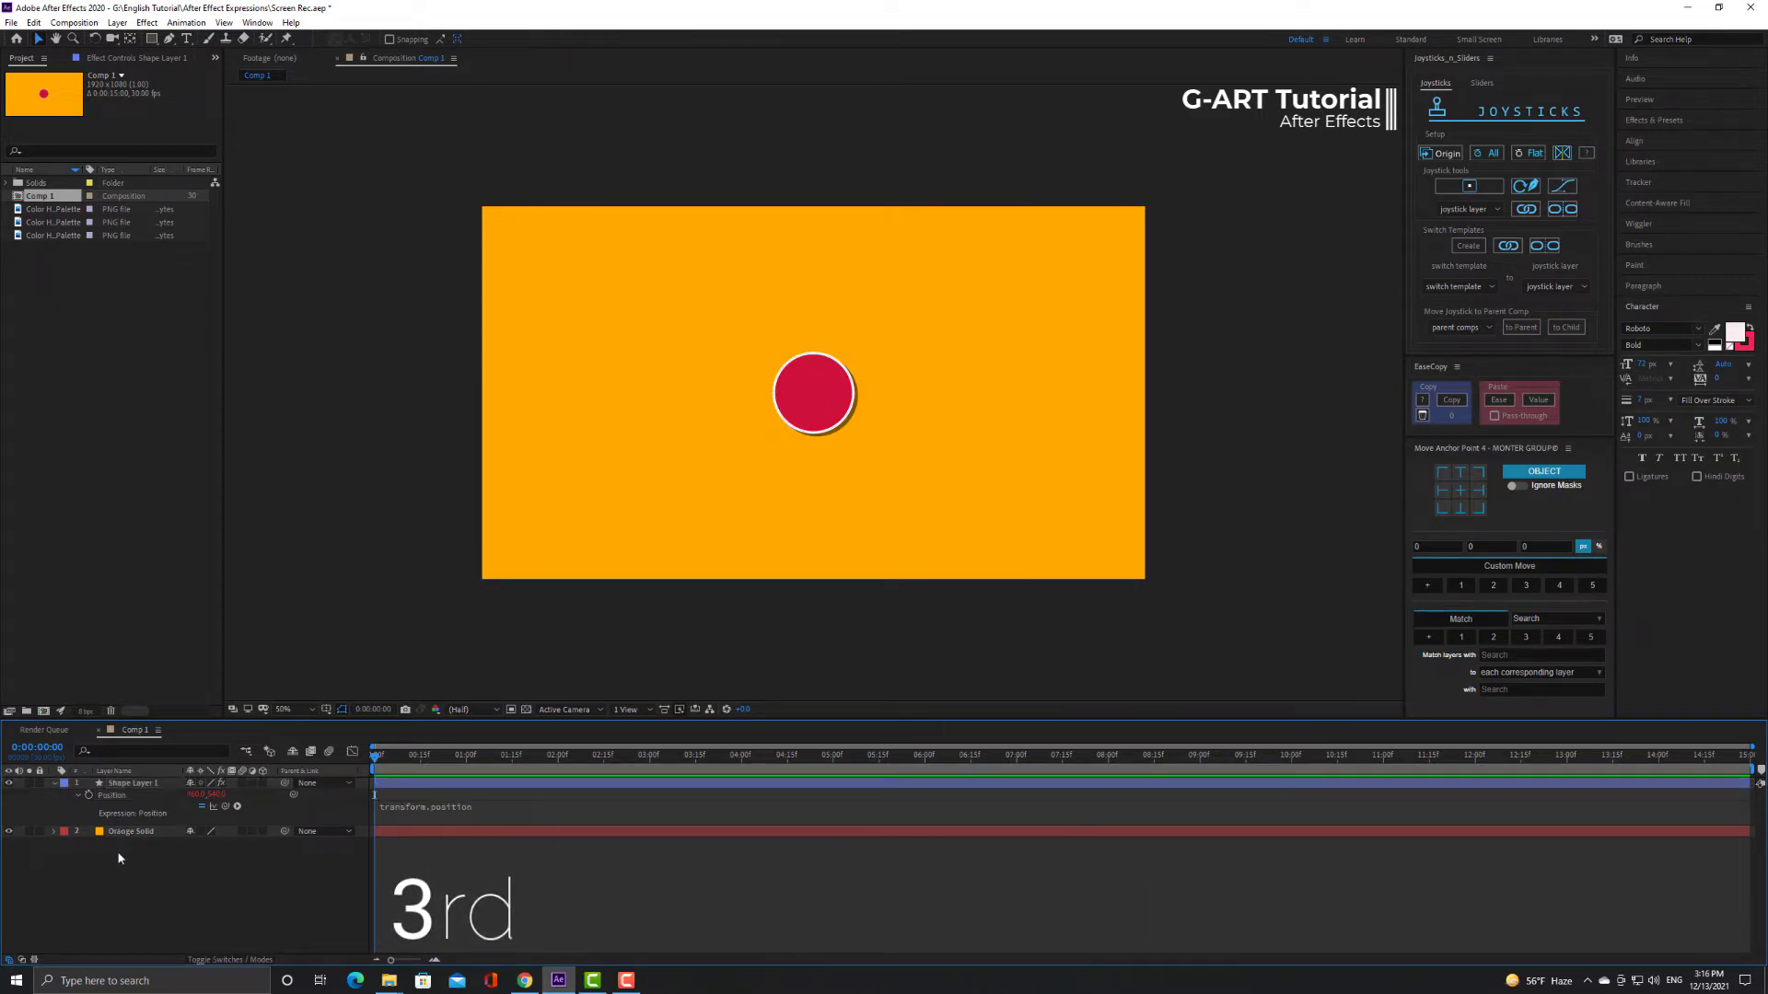
click(102, 862)
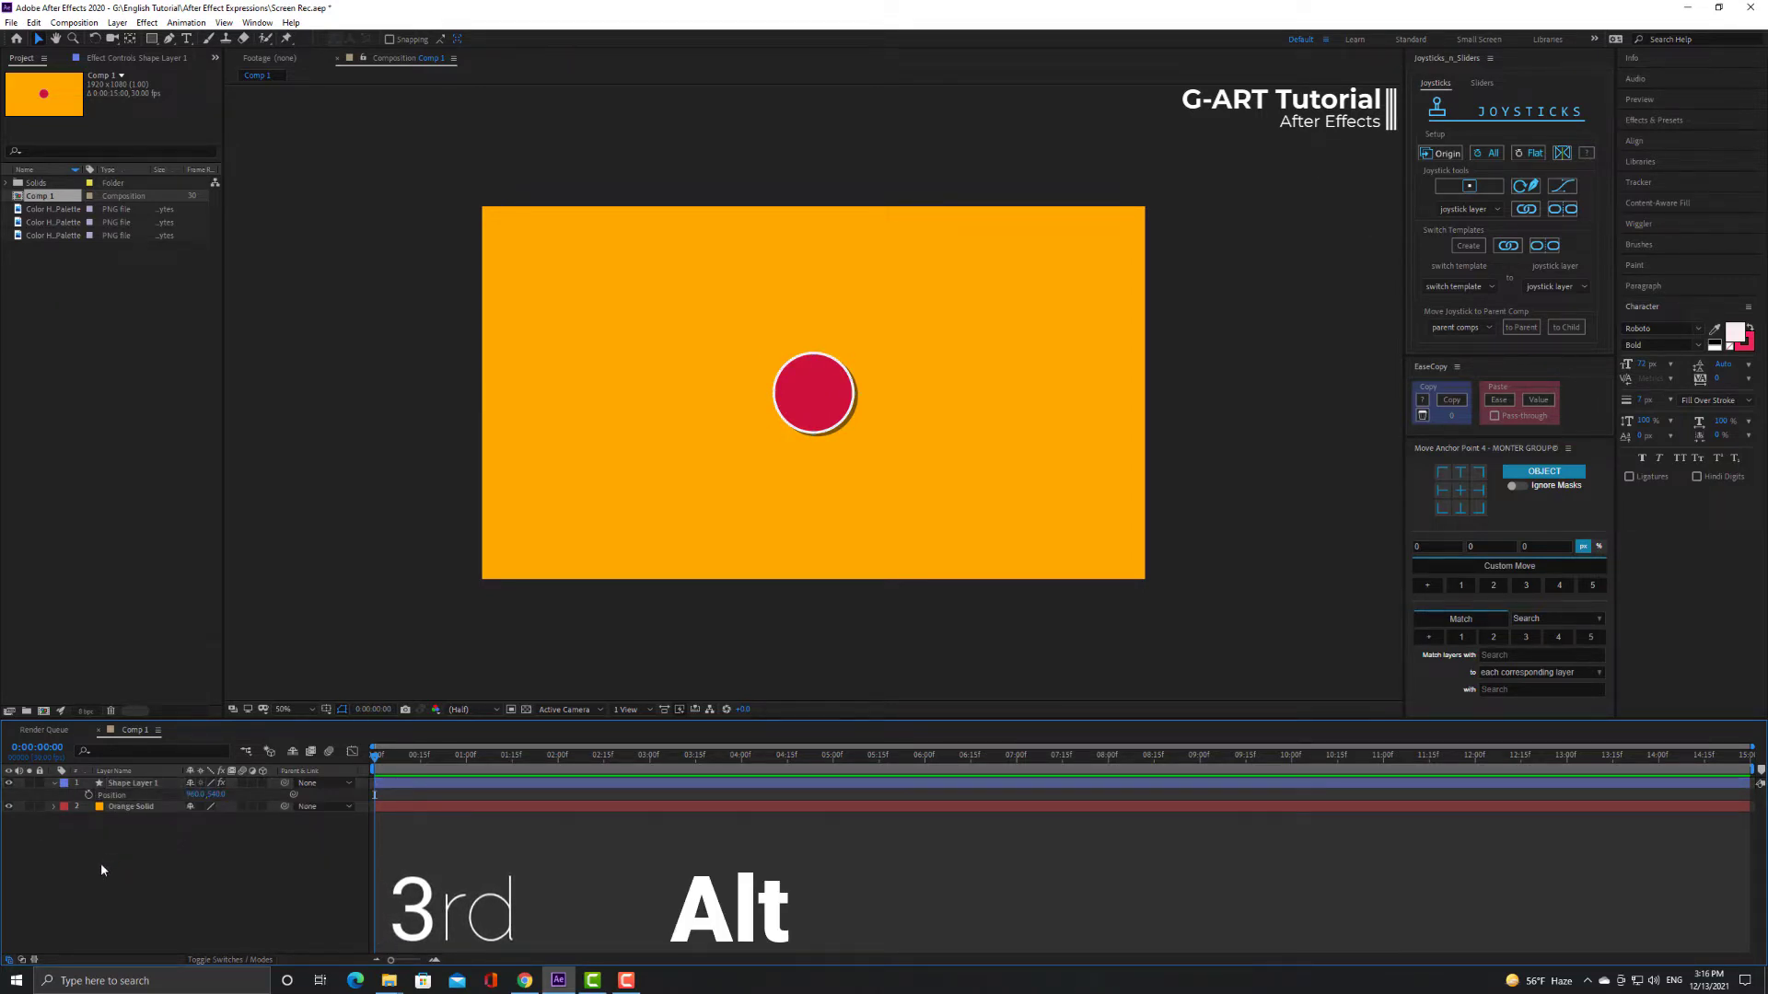
alt+click(89, 795)
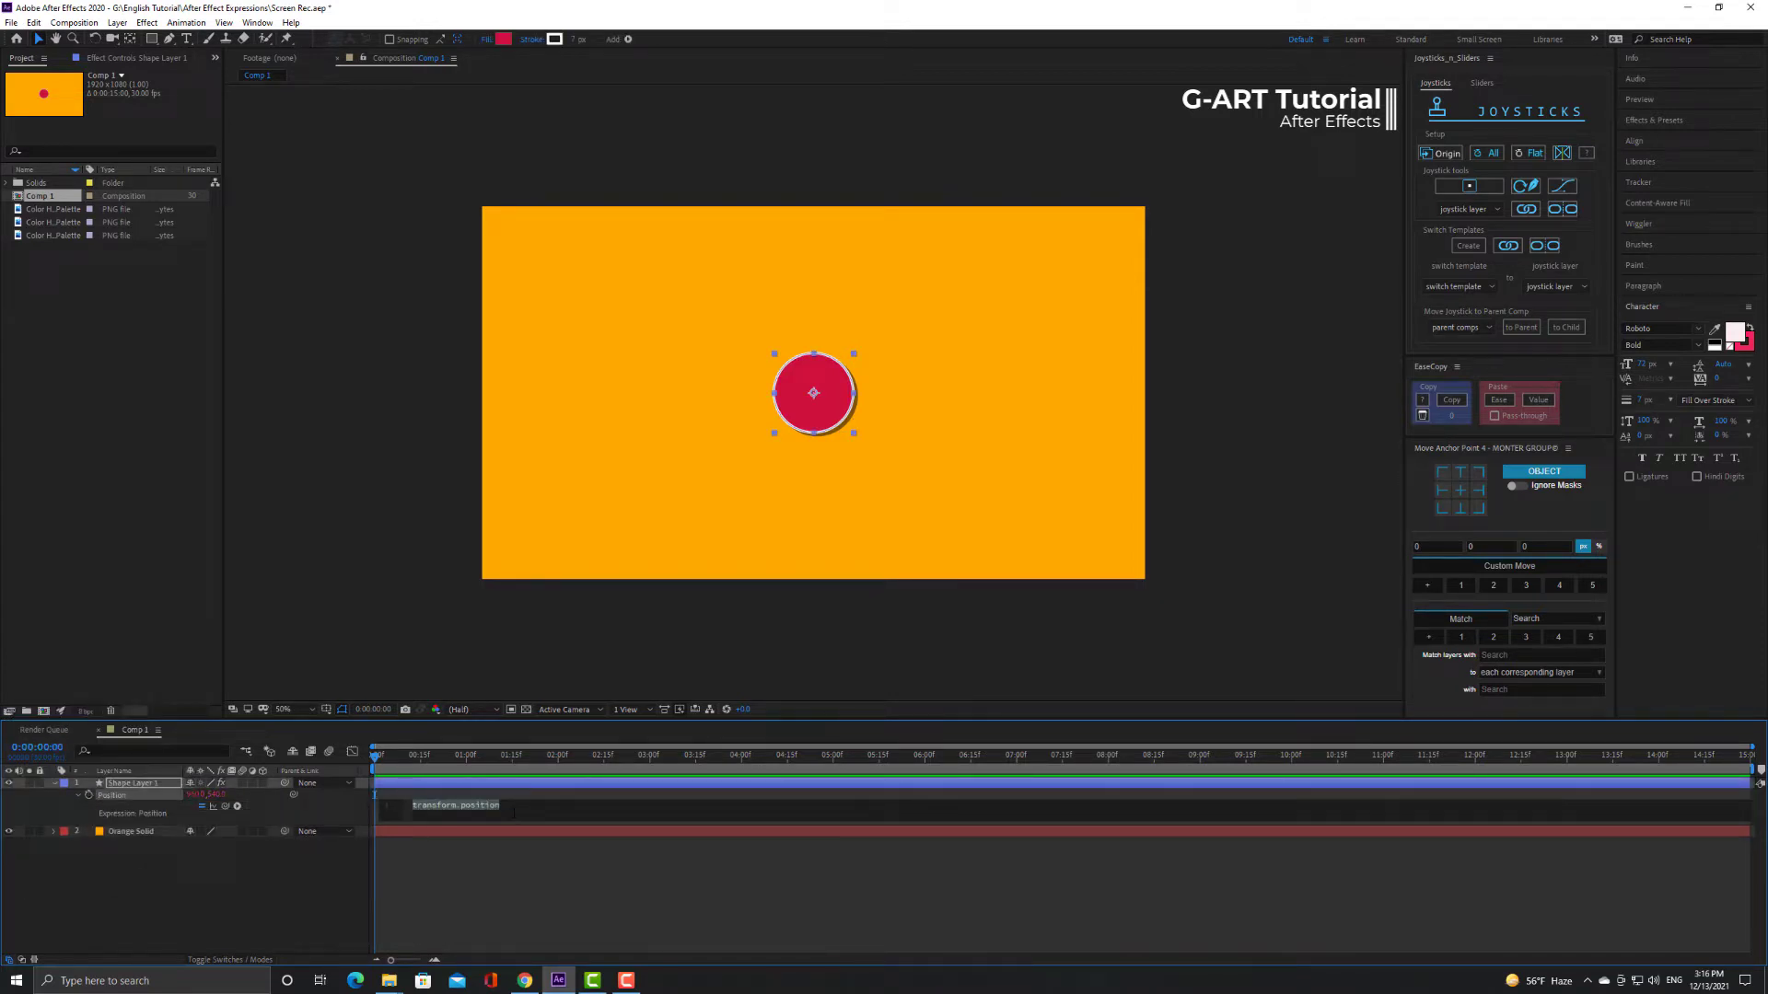
key(BackSpace)
click(512, 859)
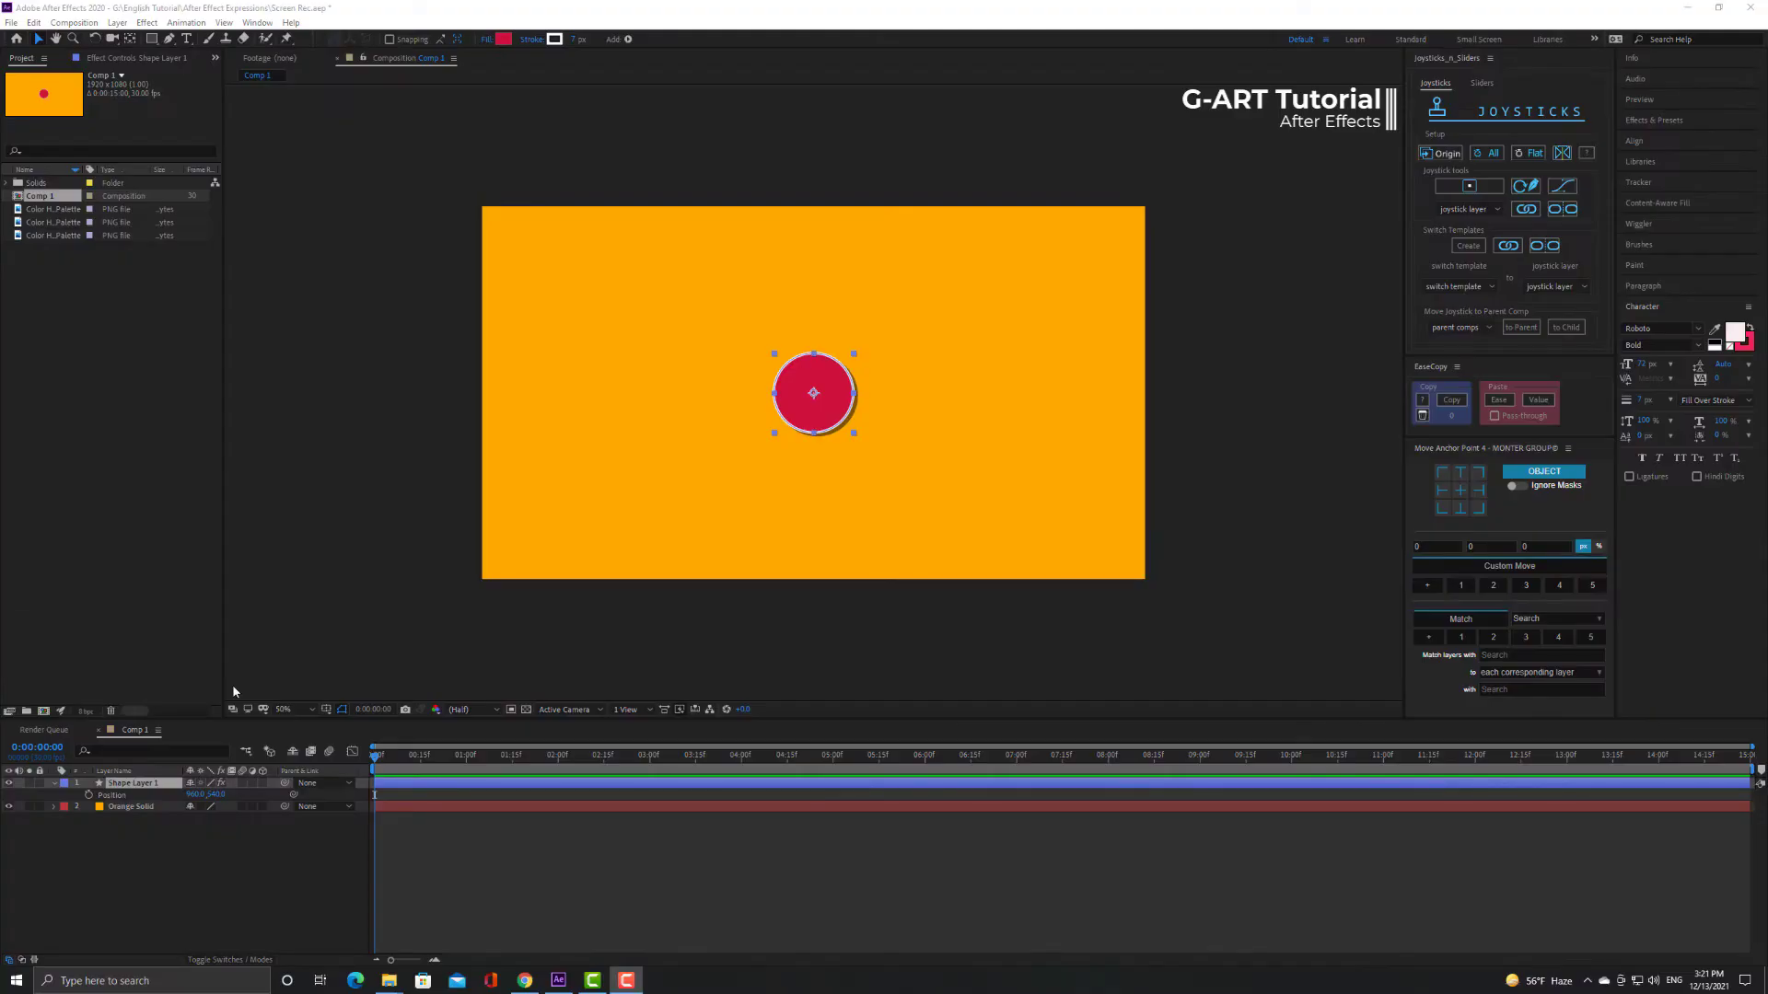
Set Shape Layer 1's Position expression to wiggle(3,50).
alt+click(88, 795)
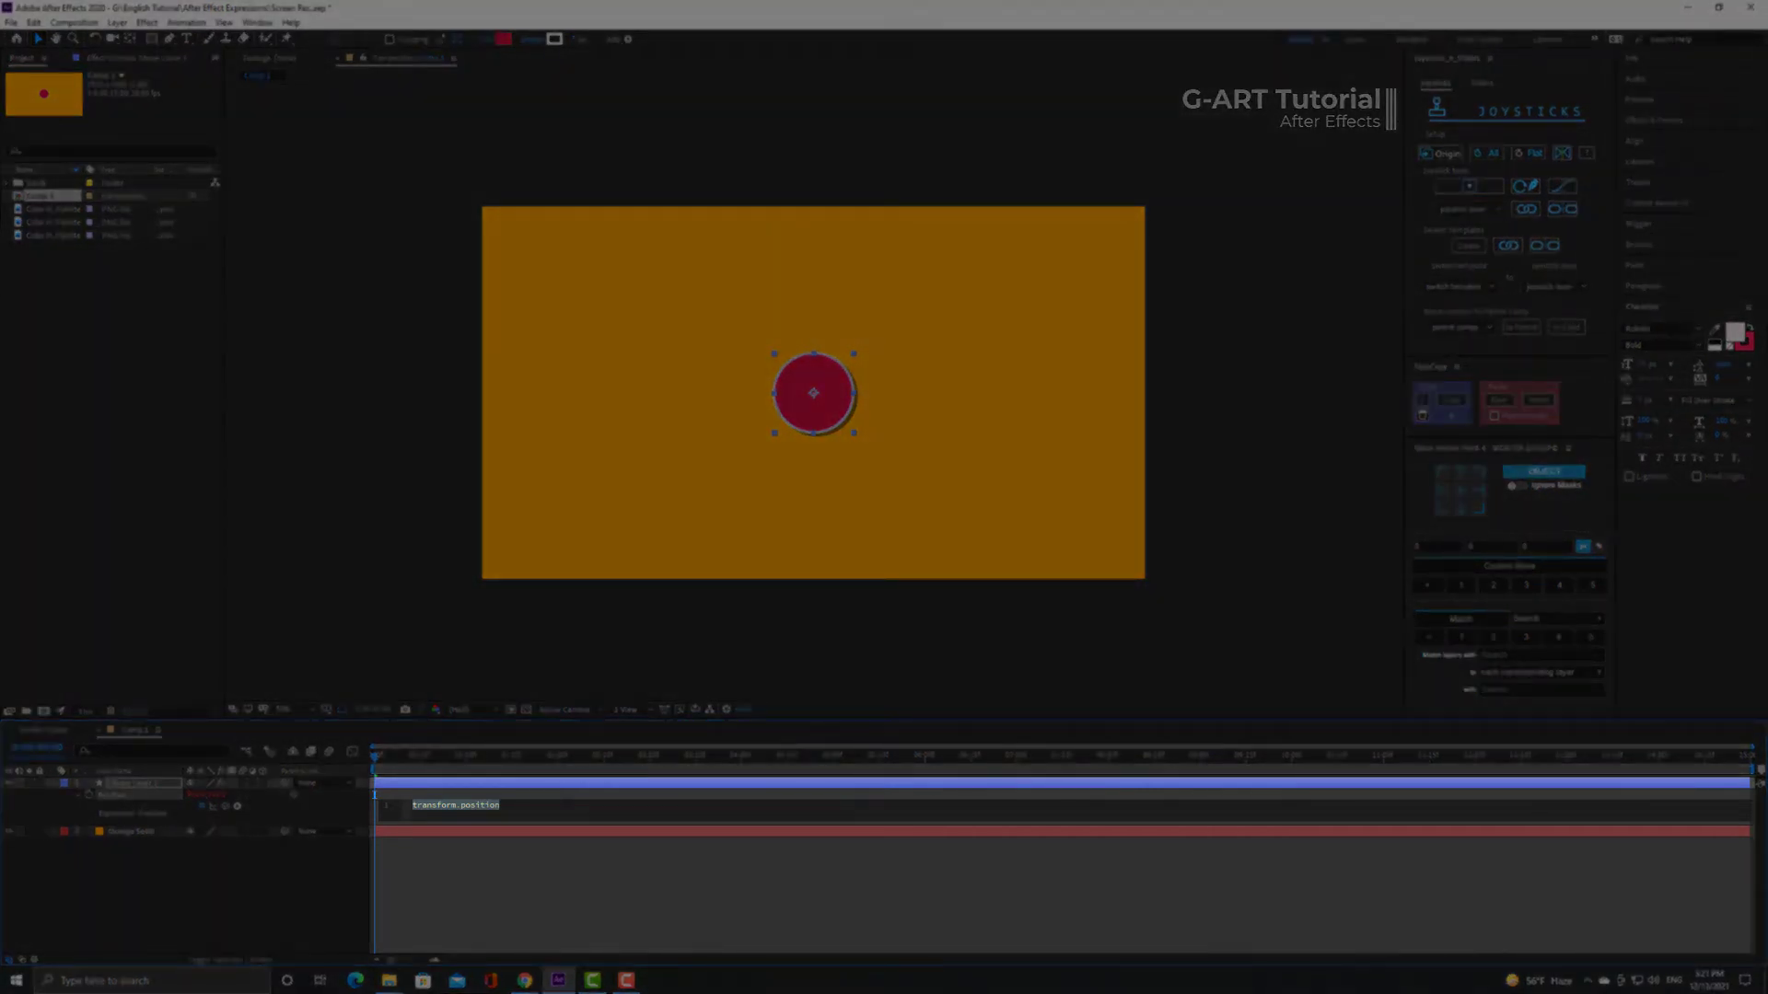
text(wigg)
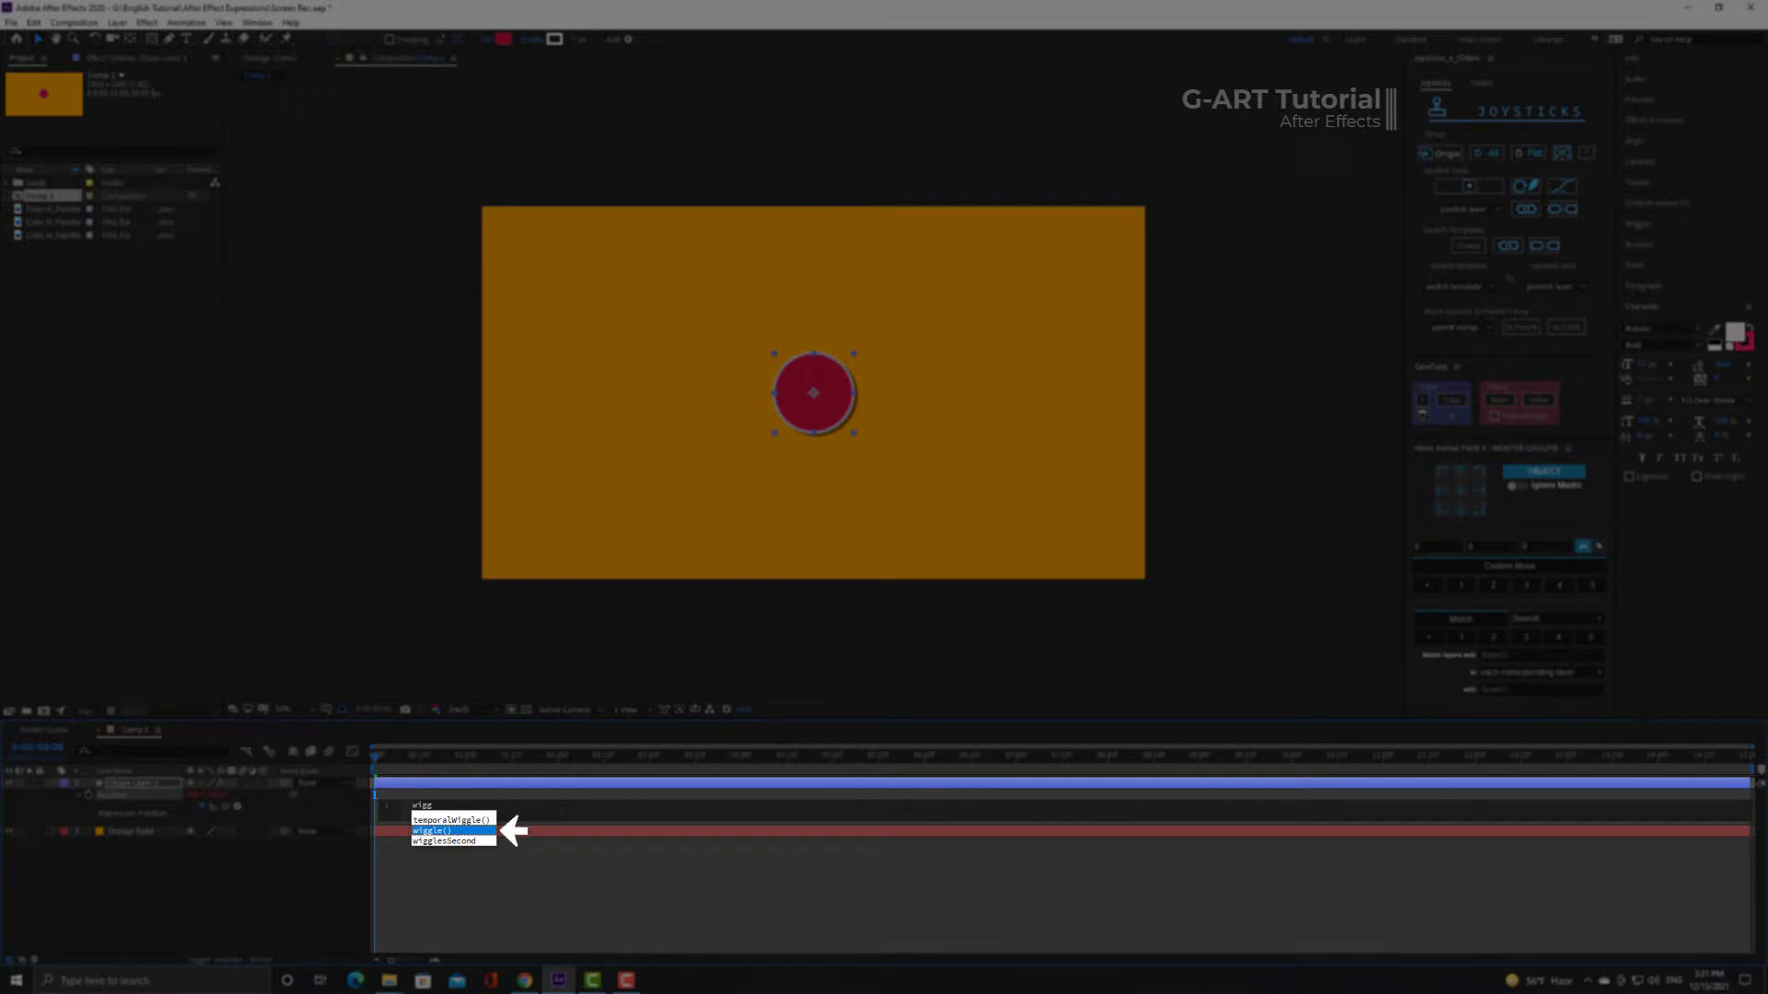
key(Return)
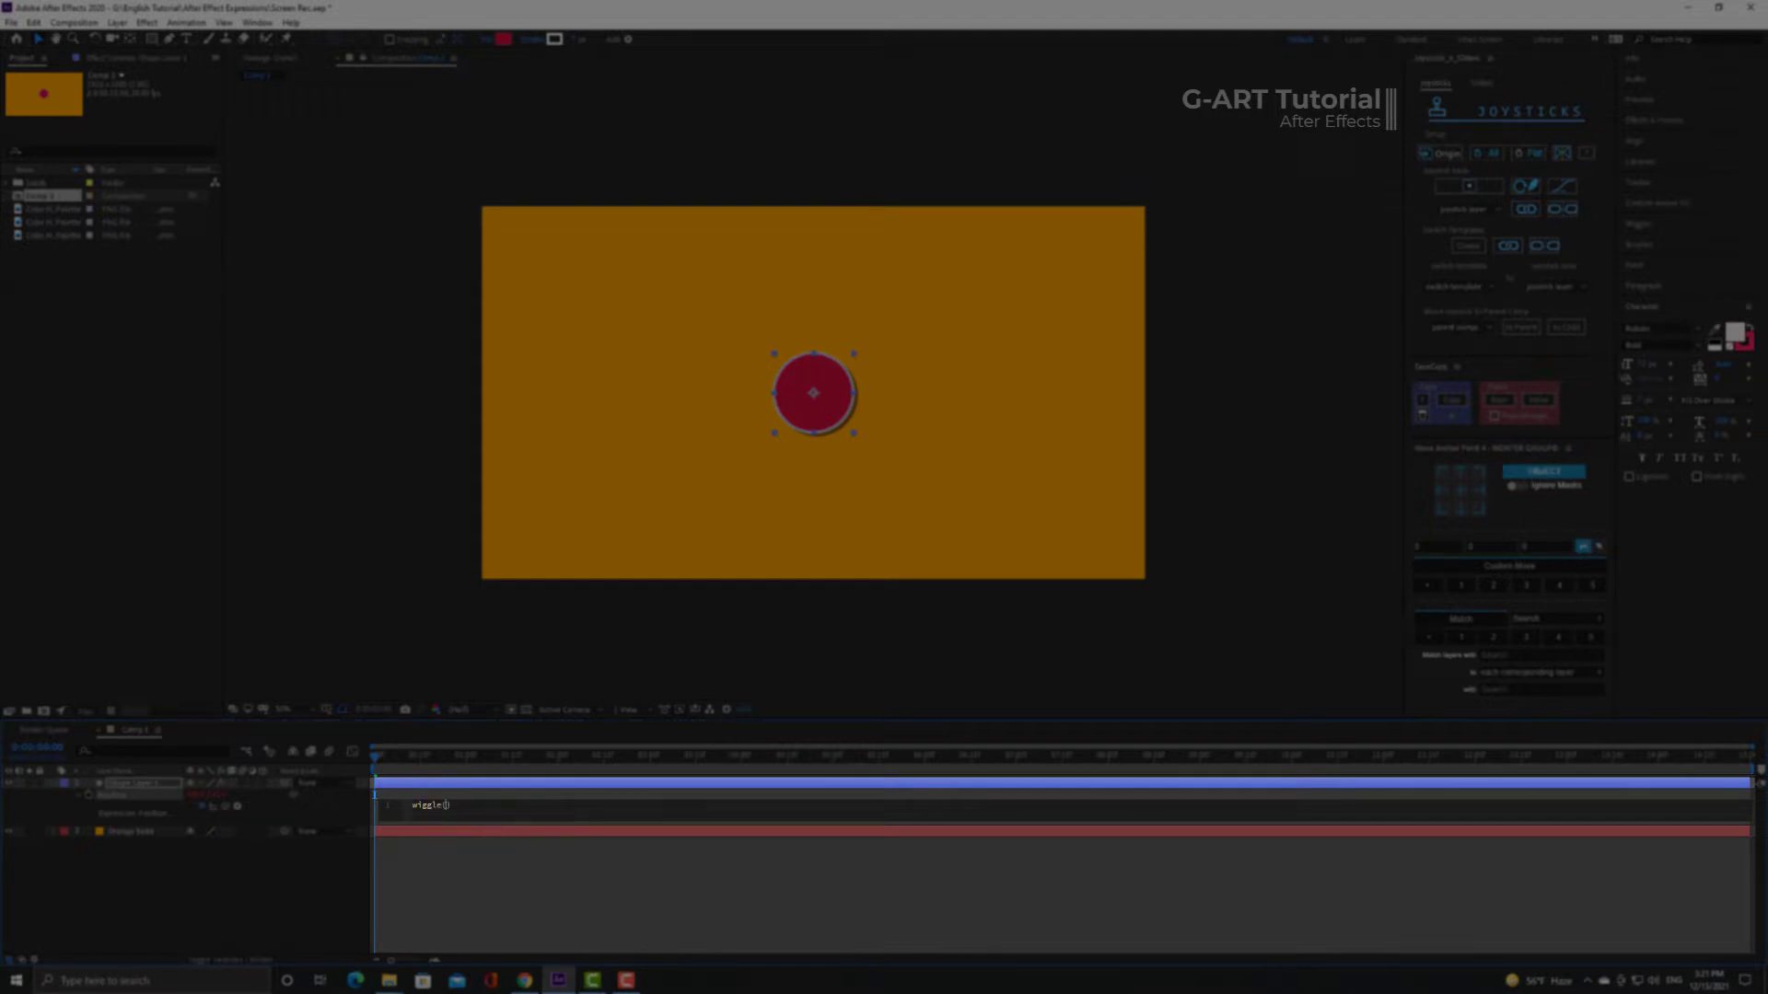
text(3)
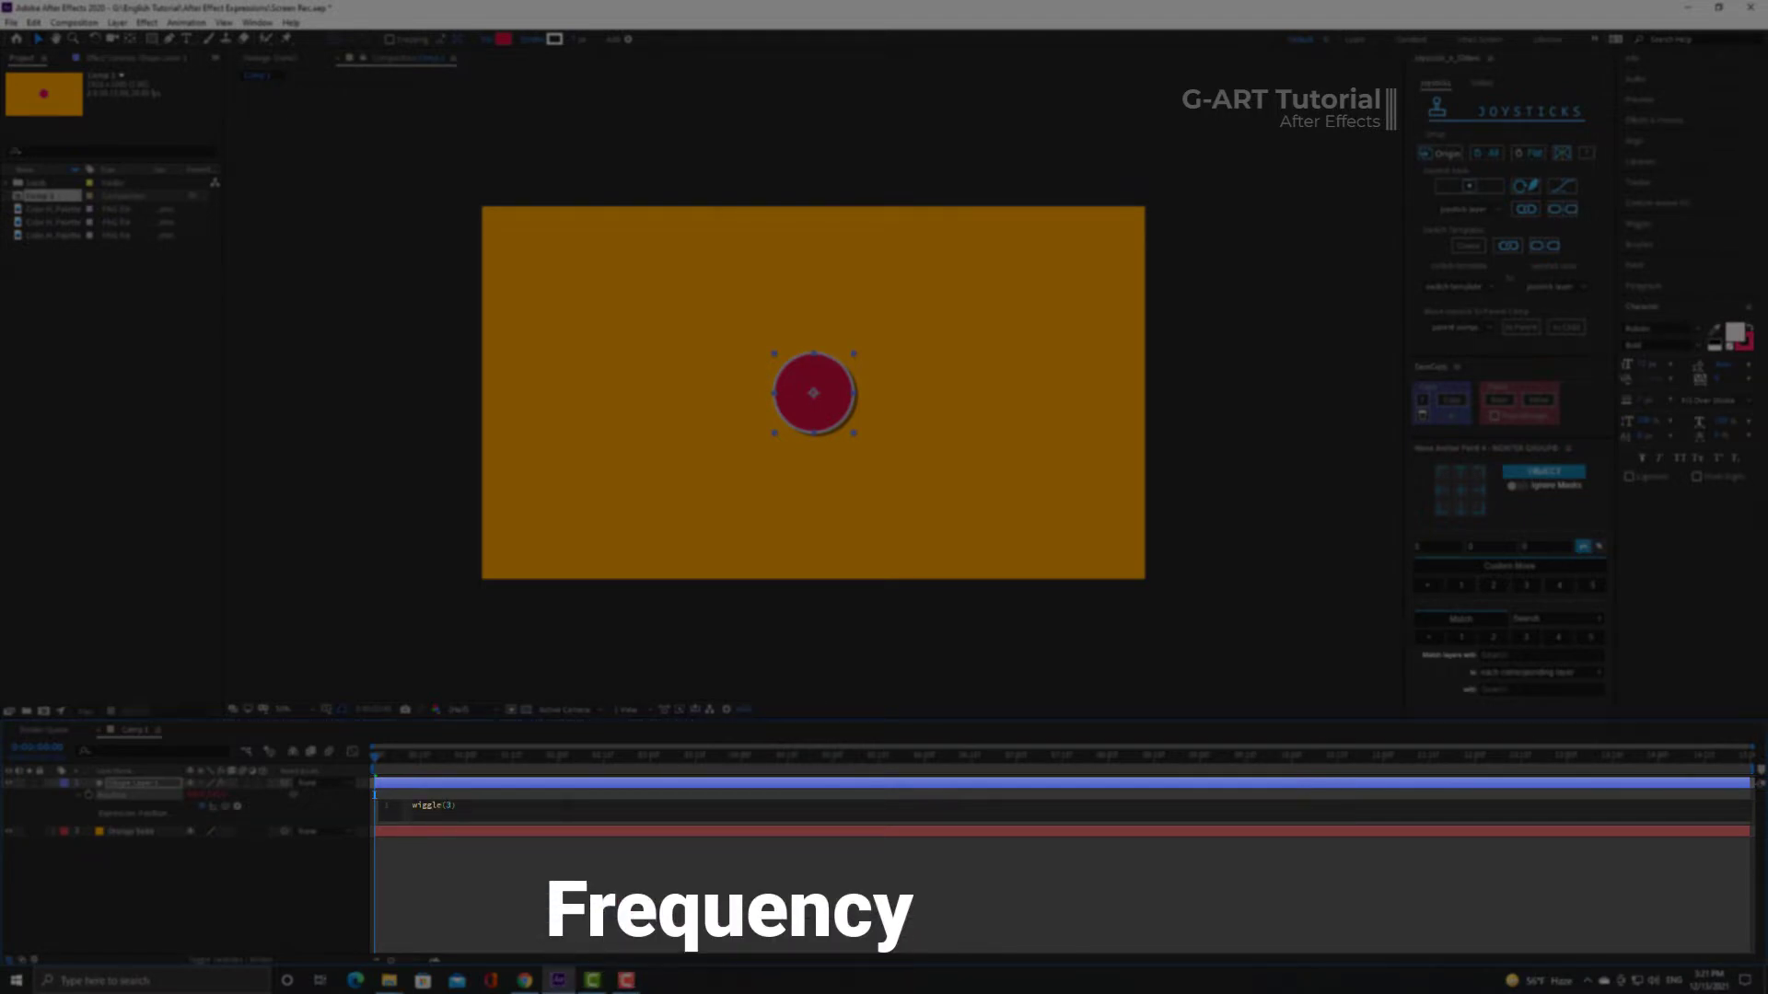
text(,50)
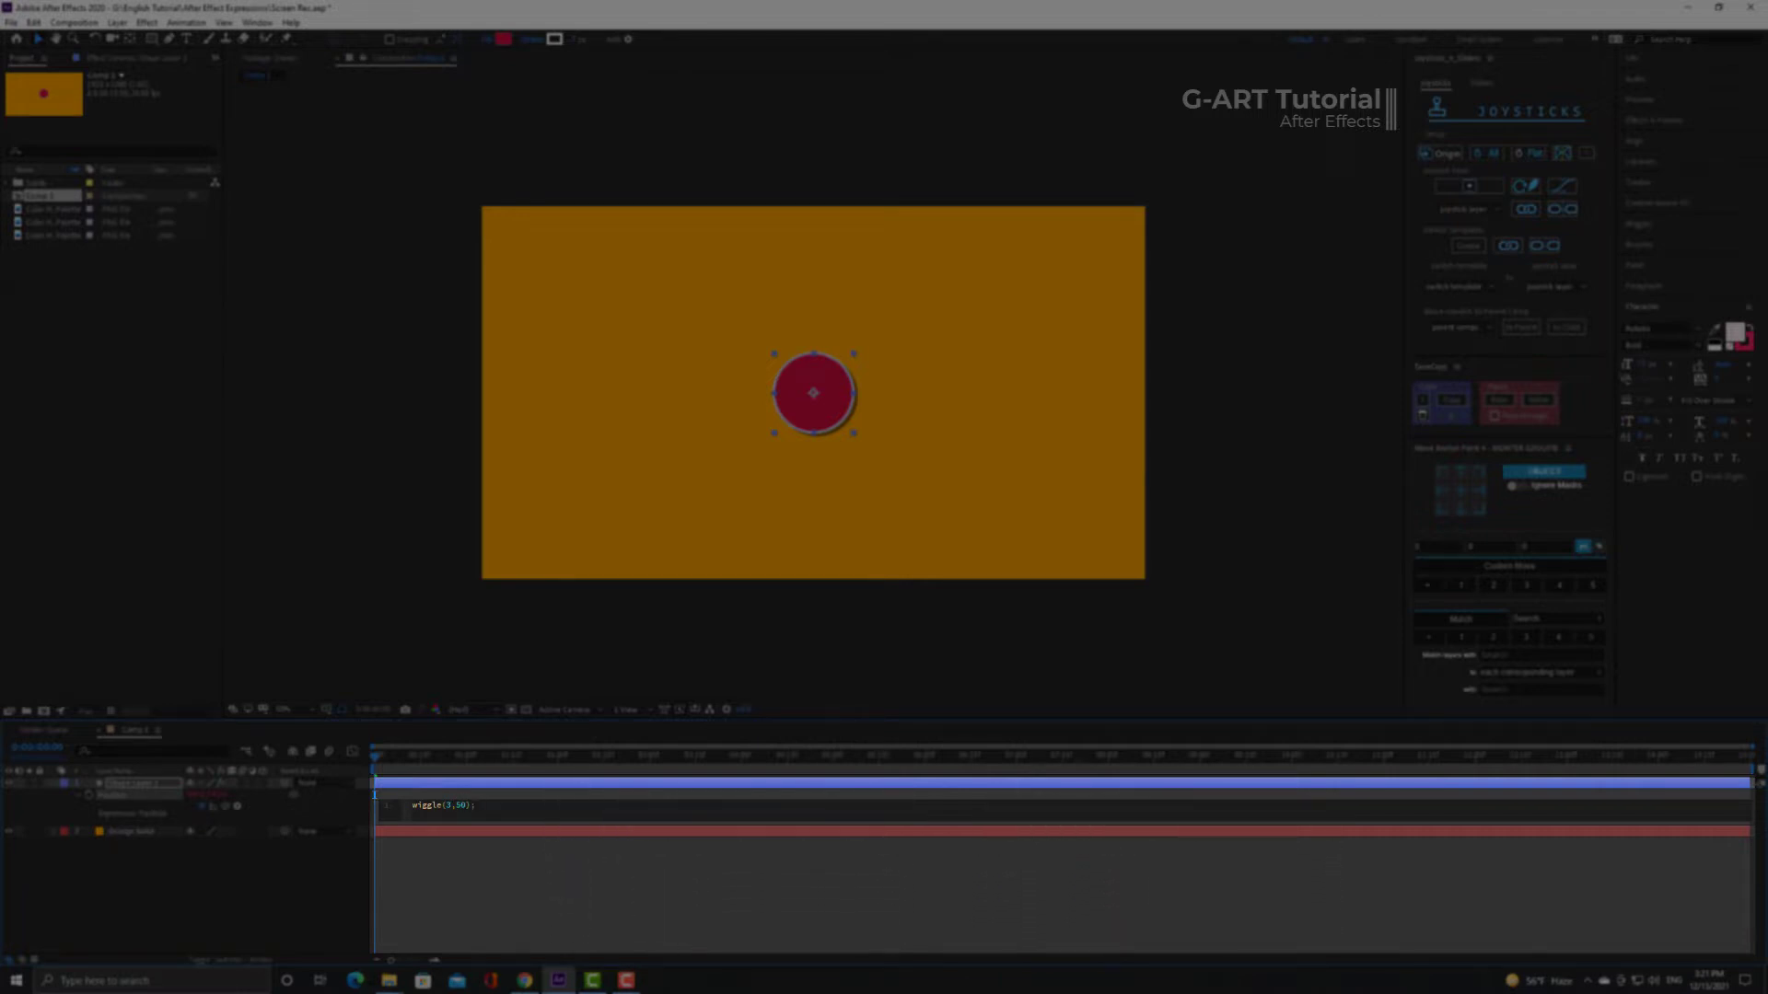
click(559, 912)
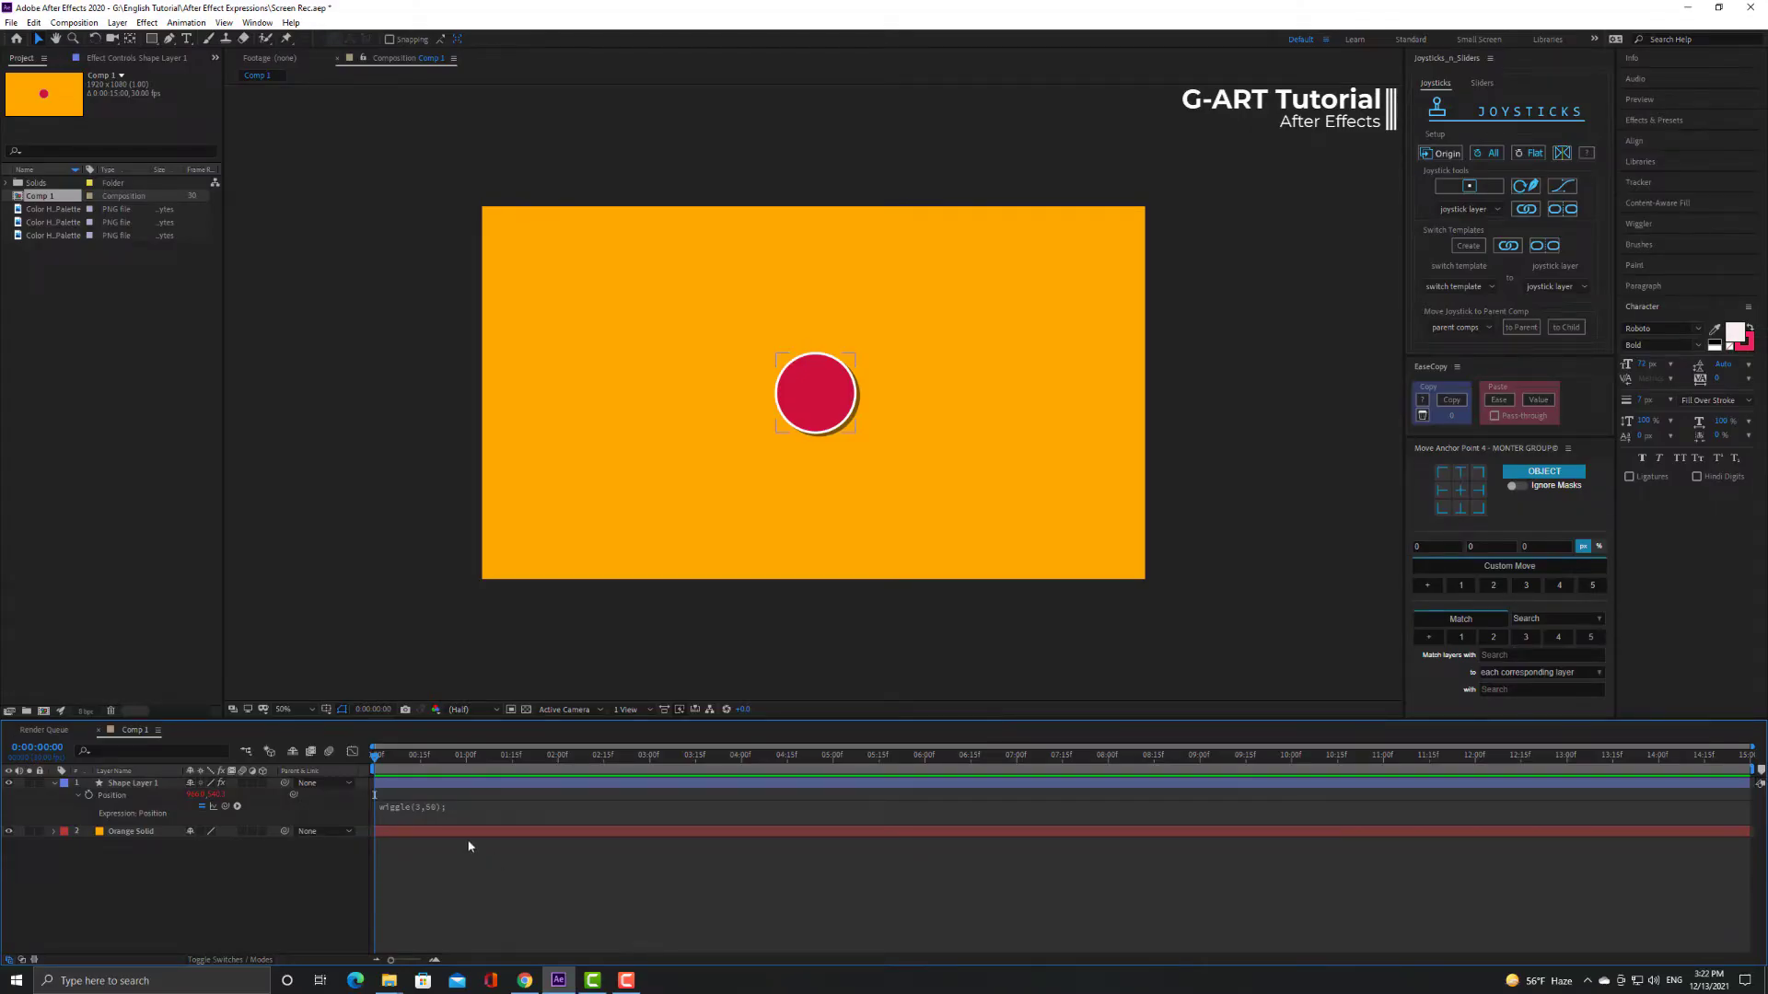
Change the wiggle to (10,50) and preview, then to (3,150) and preview again.
click(455, 808)
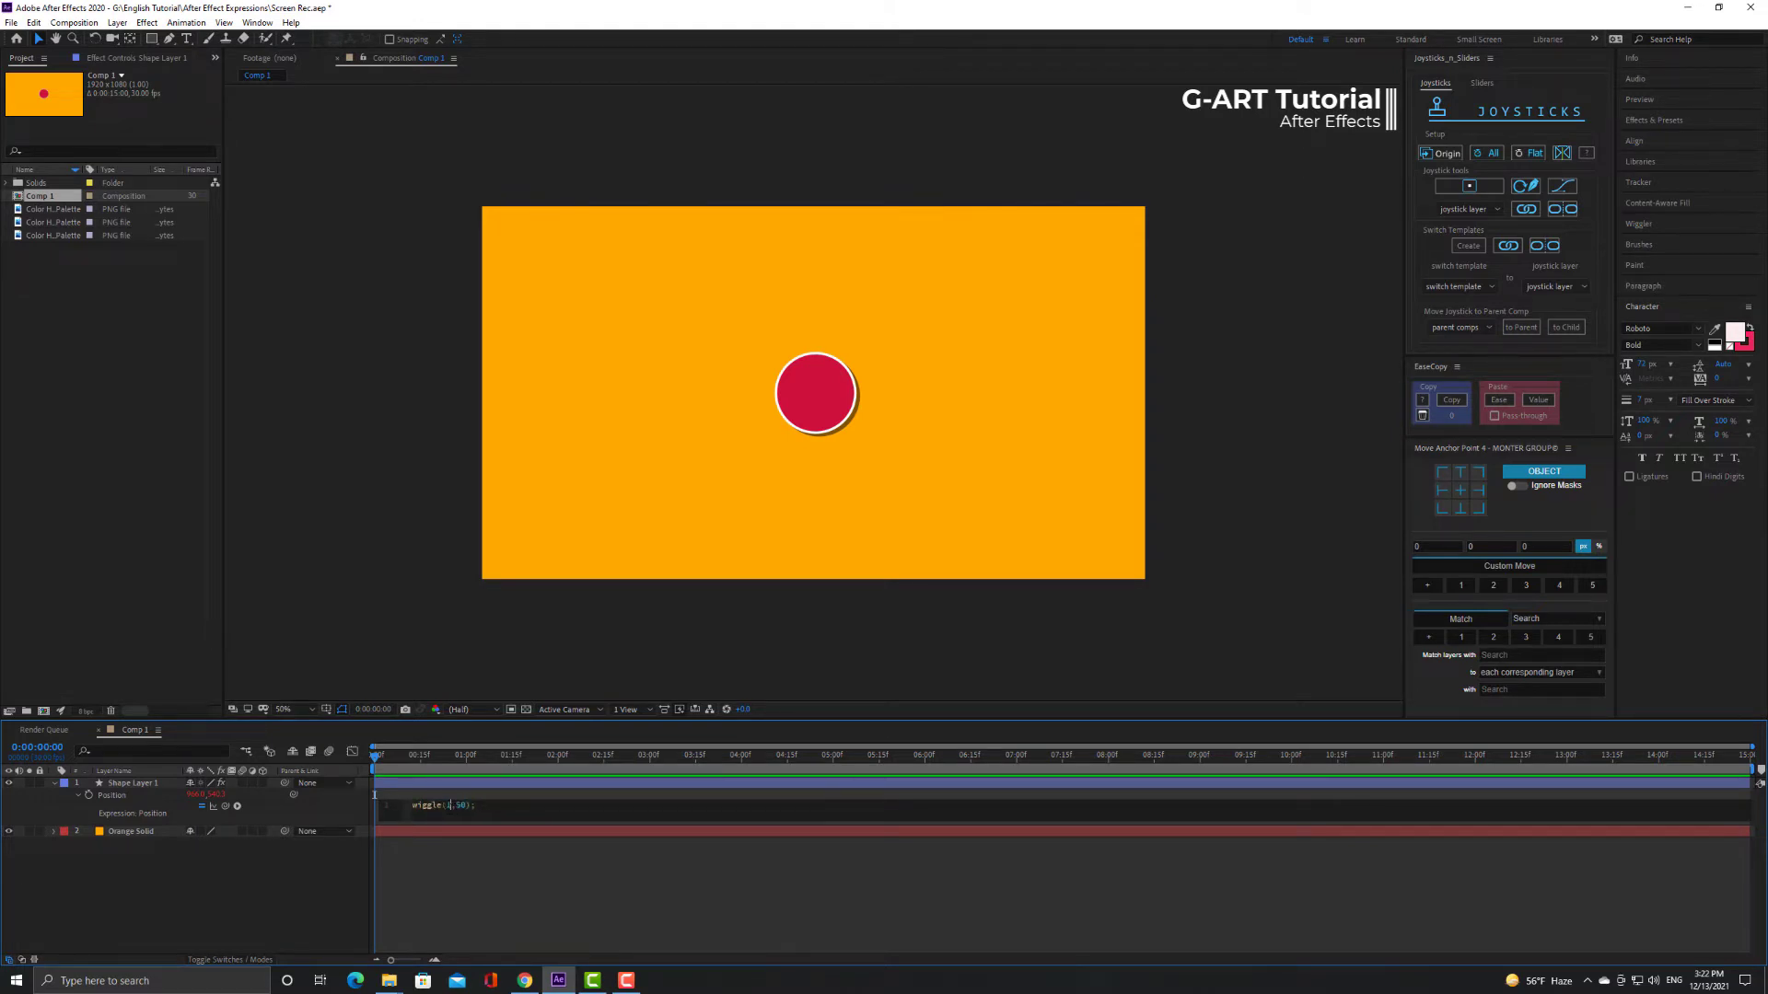
click(495, 867)
key(space)
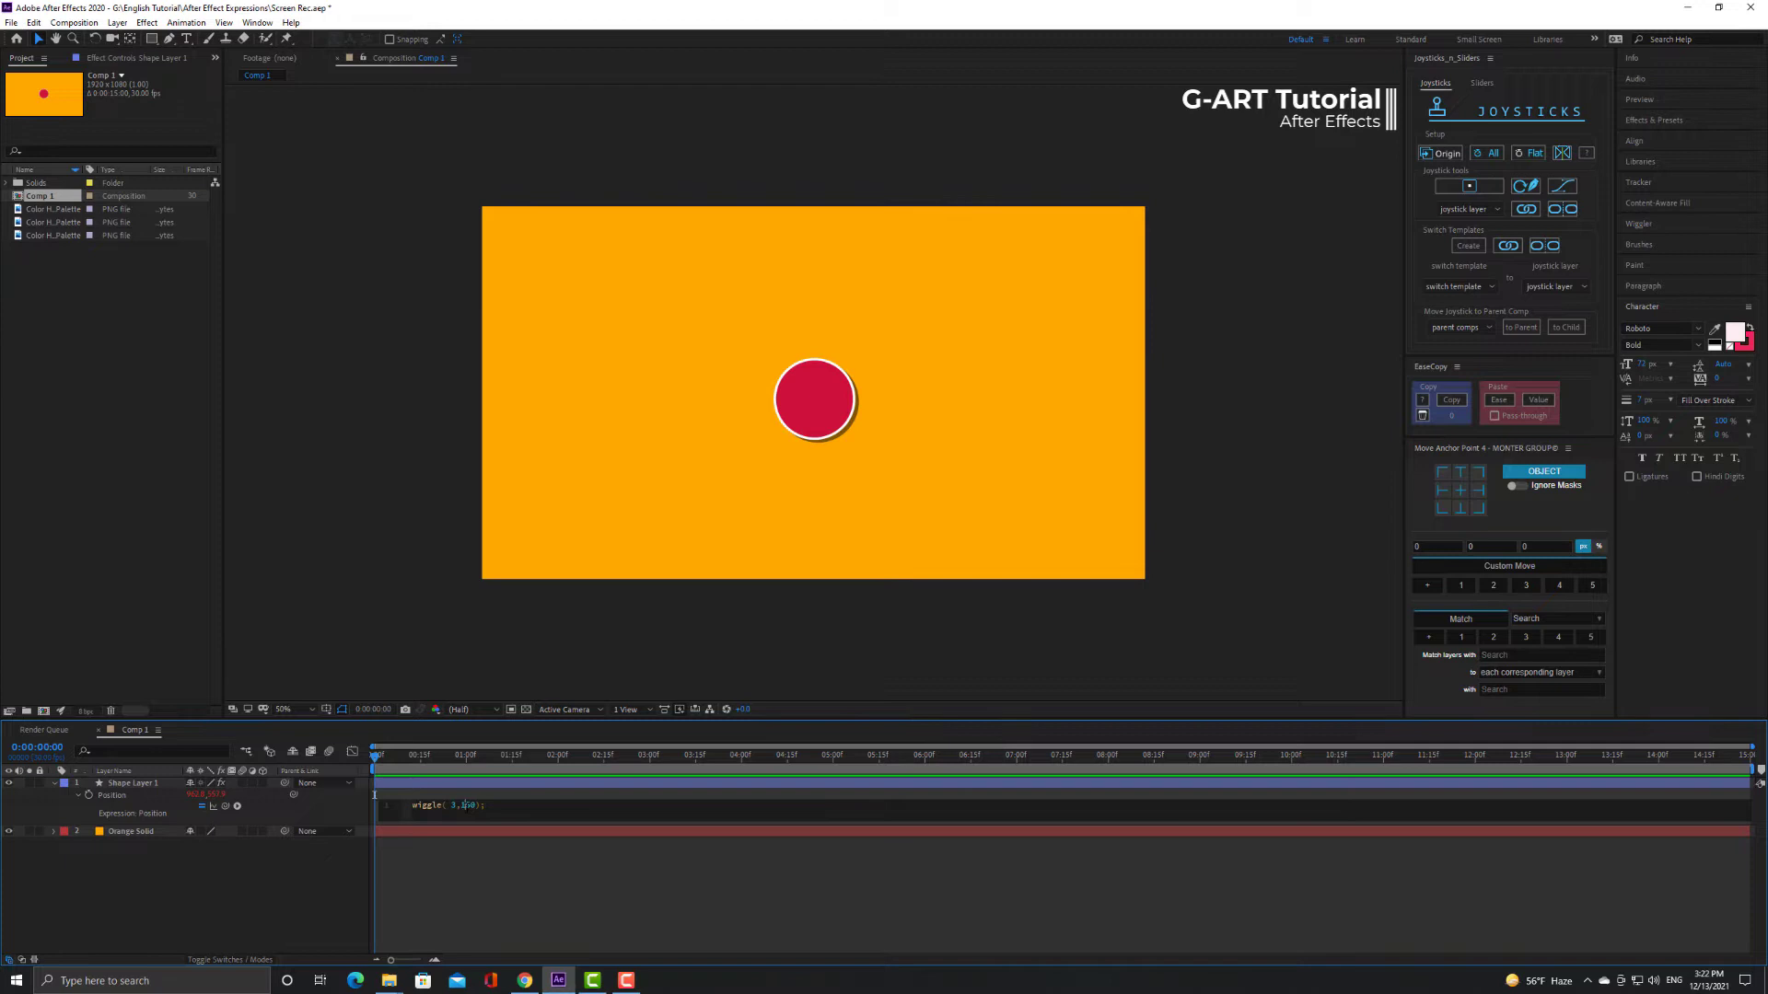
click(446, 842)
key(space)
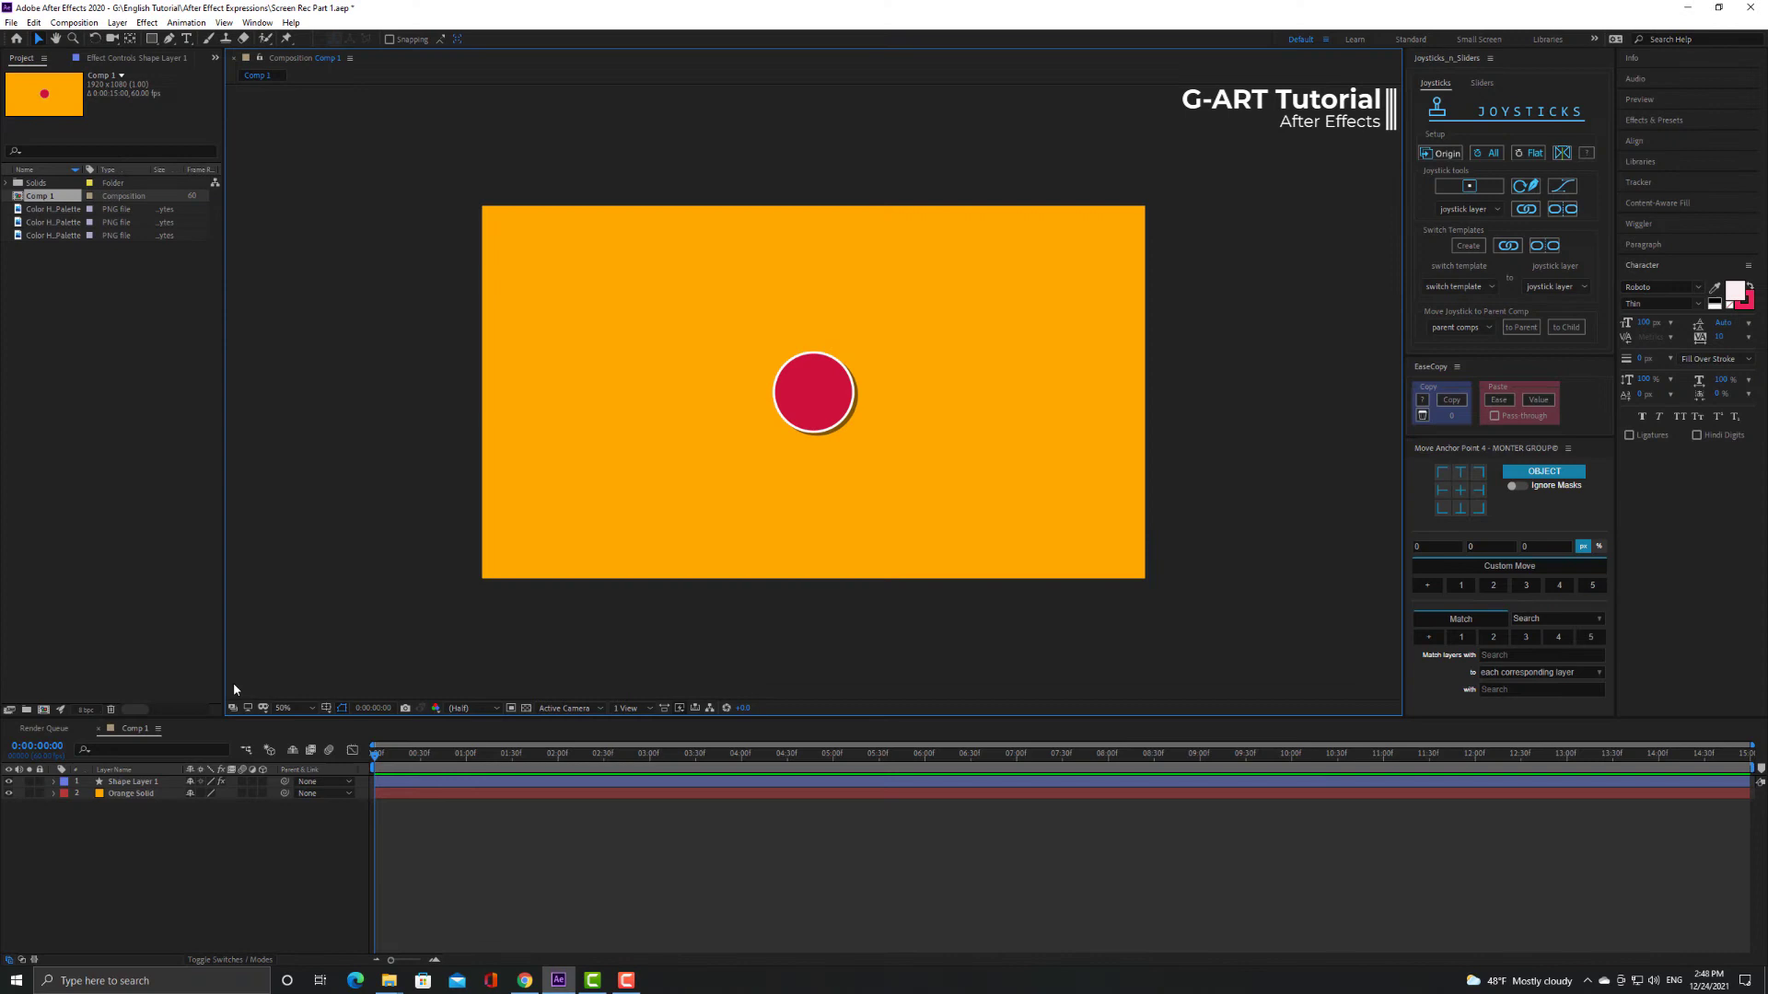
Give Shape Layer 1's Transform Scale a wiggle(3,50) expression and preview the wobble.
click(54, 782)
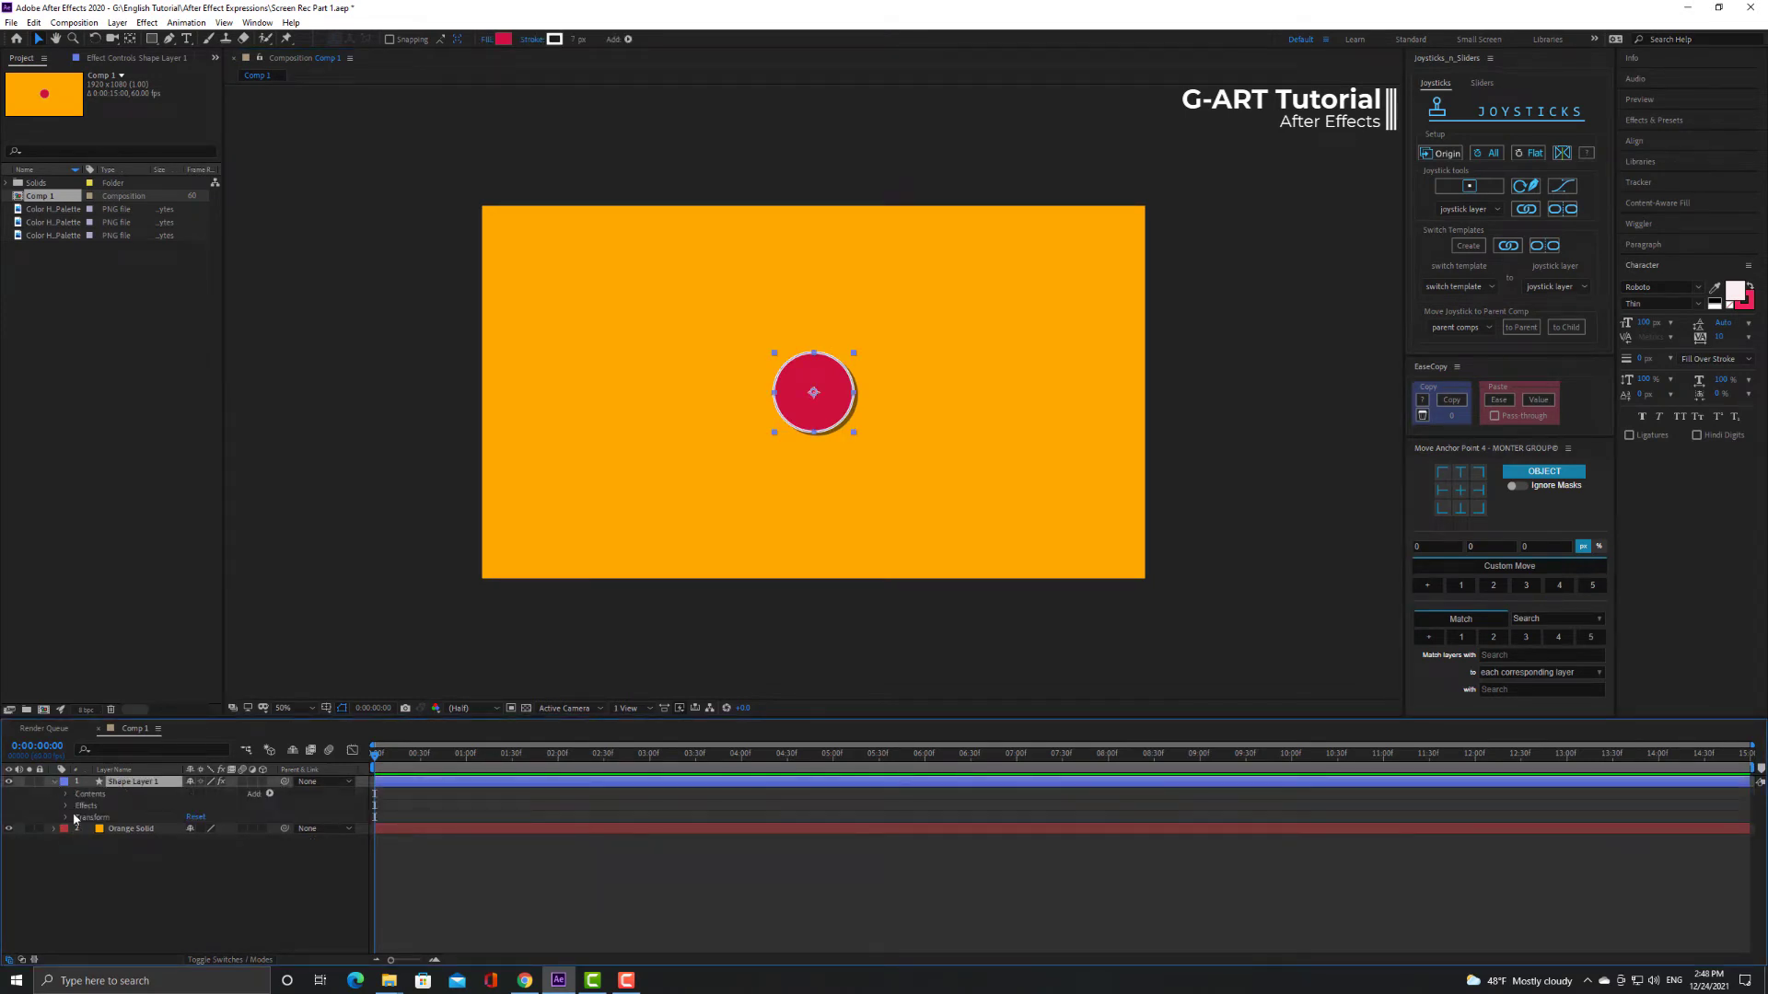
click(66, 817)
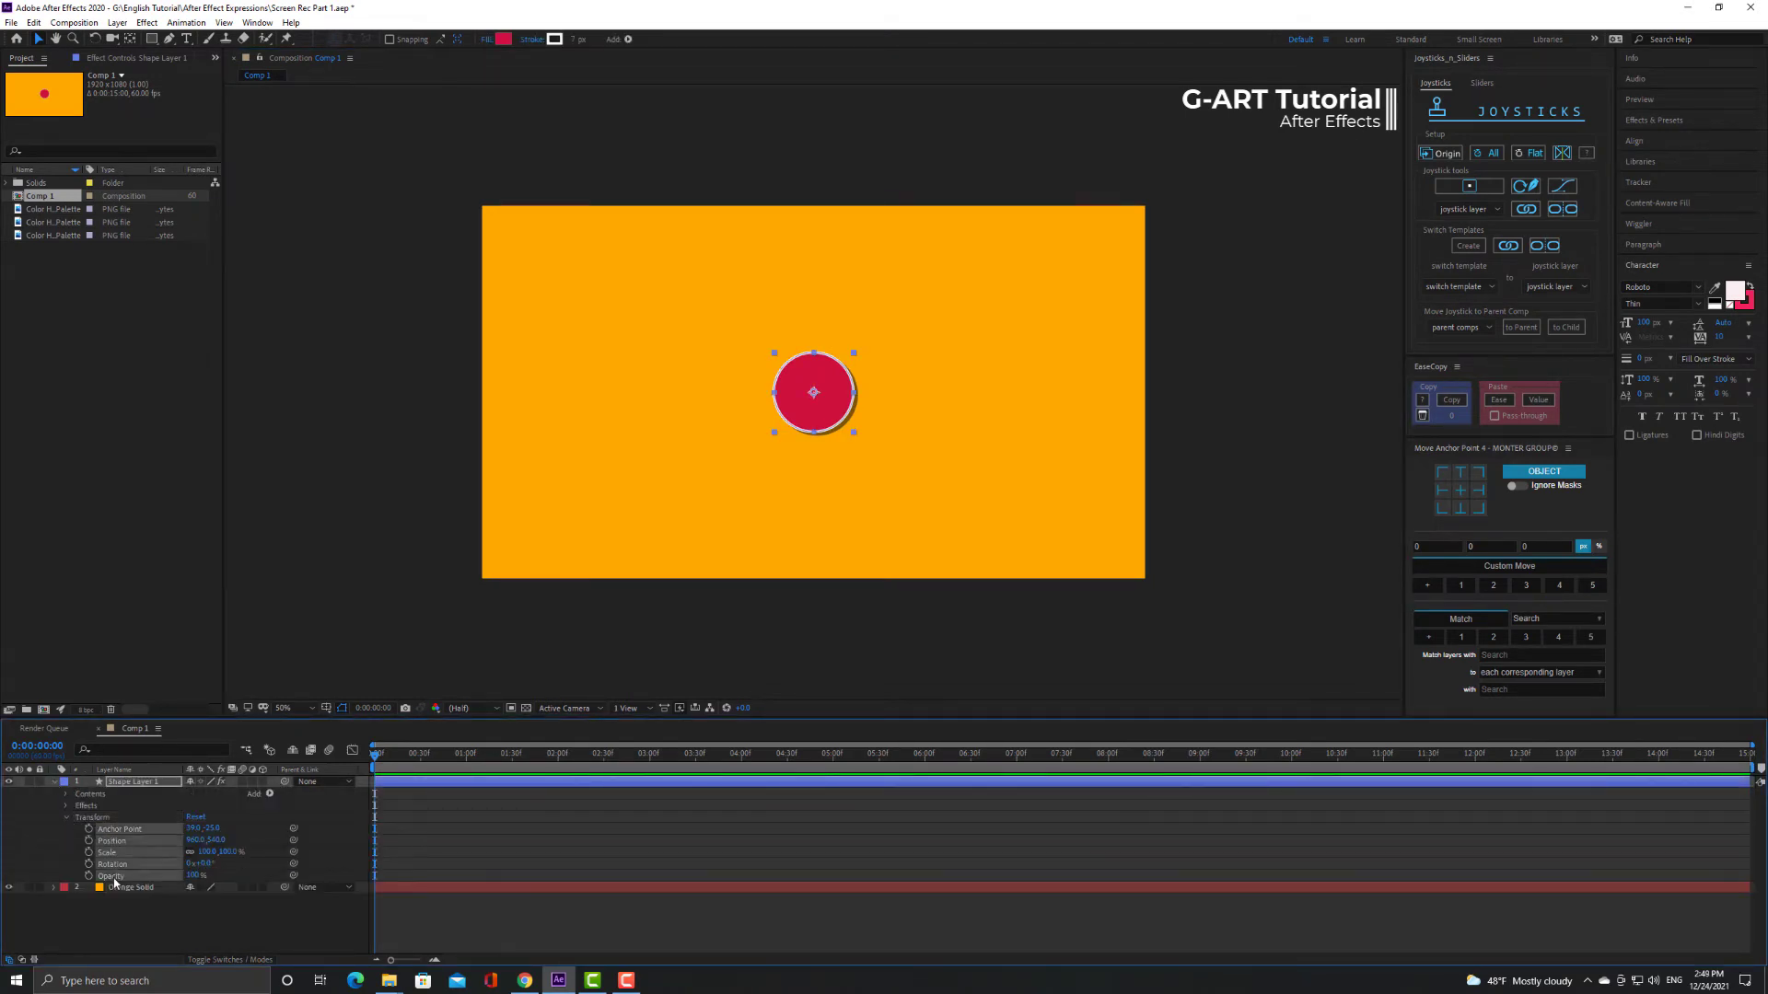
click(111, 945)
click(117, 863)
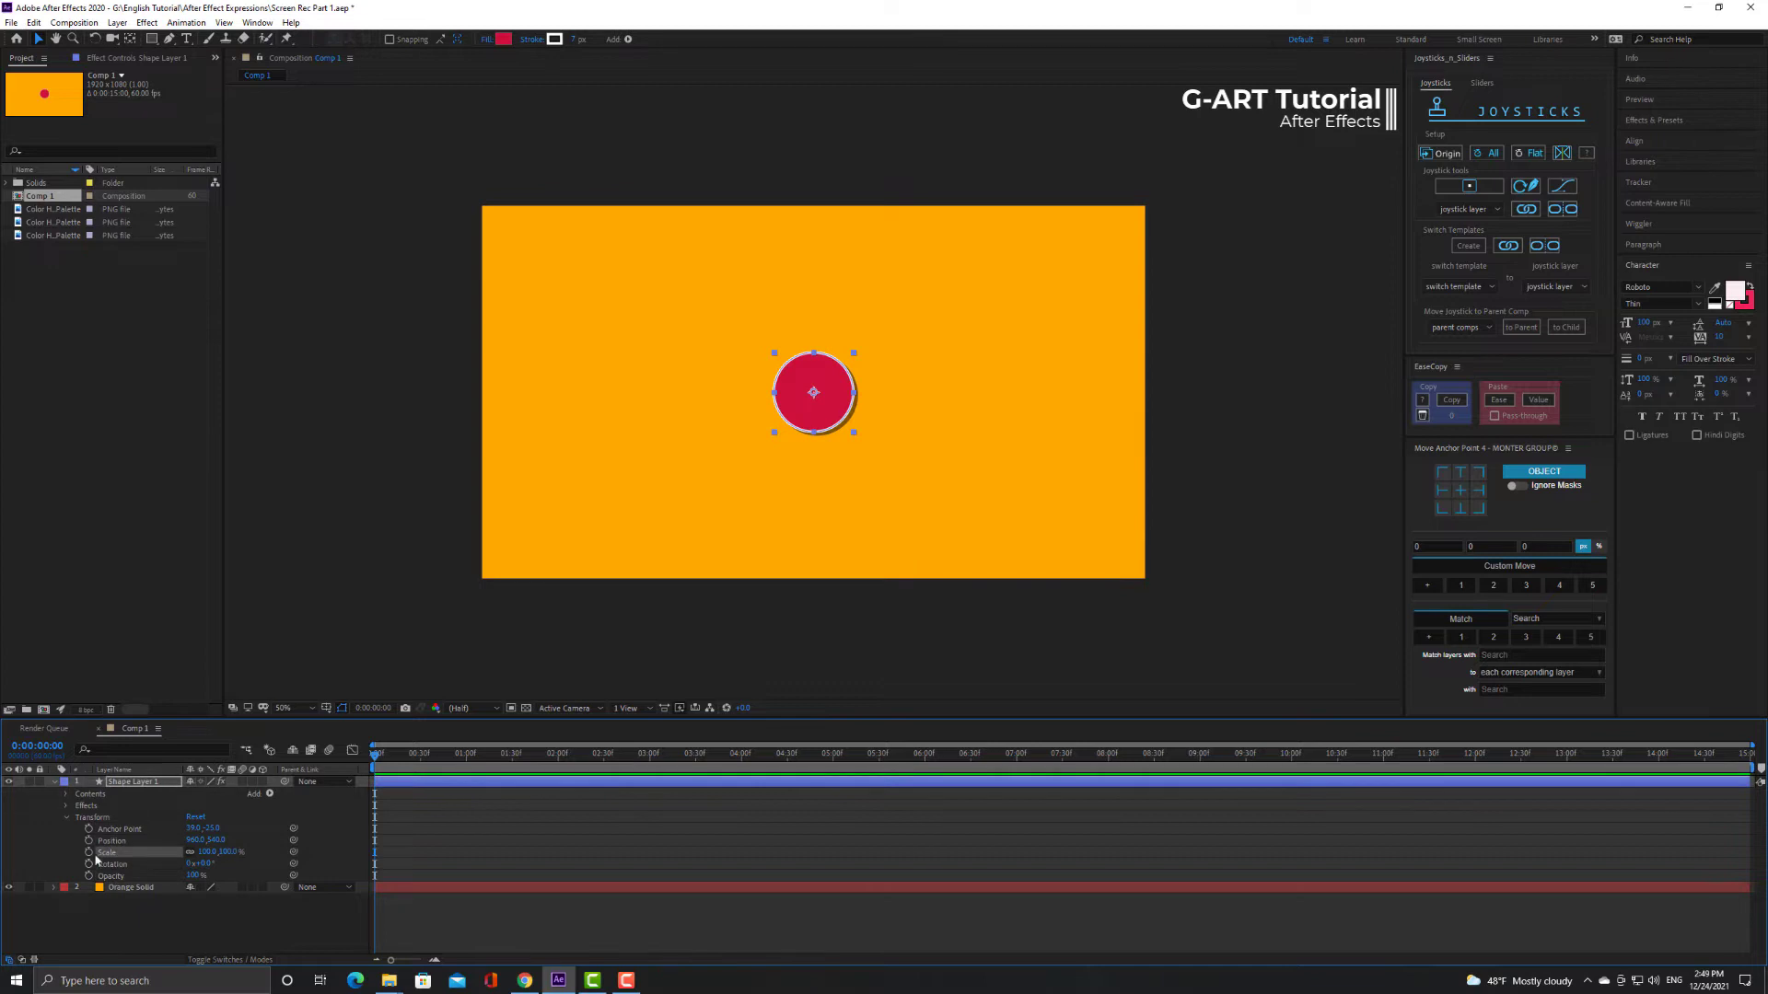
alt+click(90, 852)
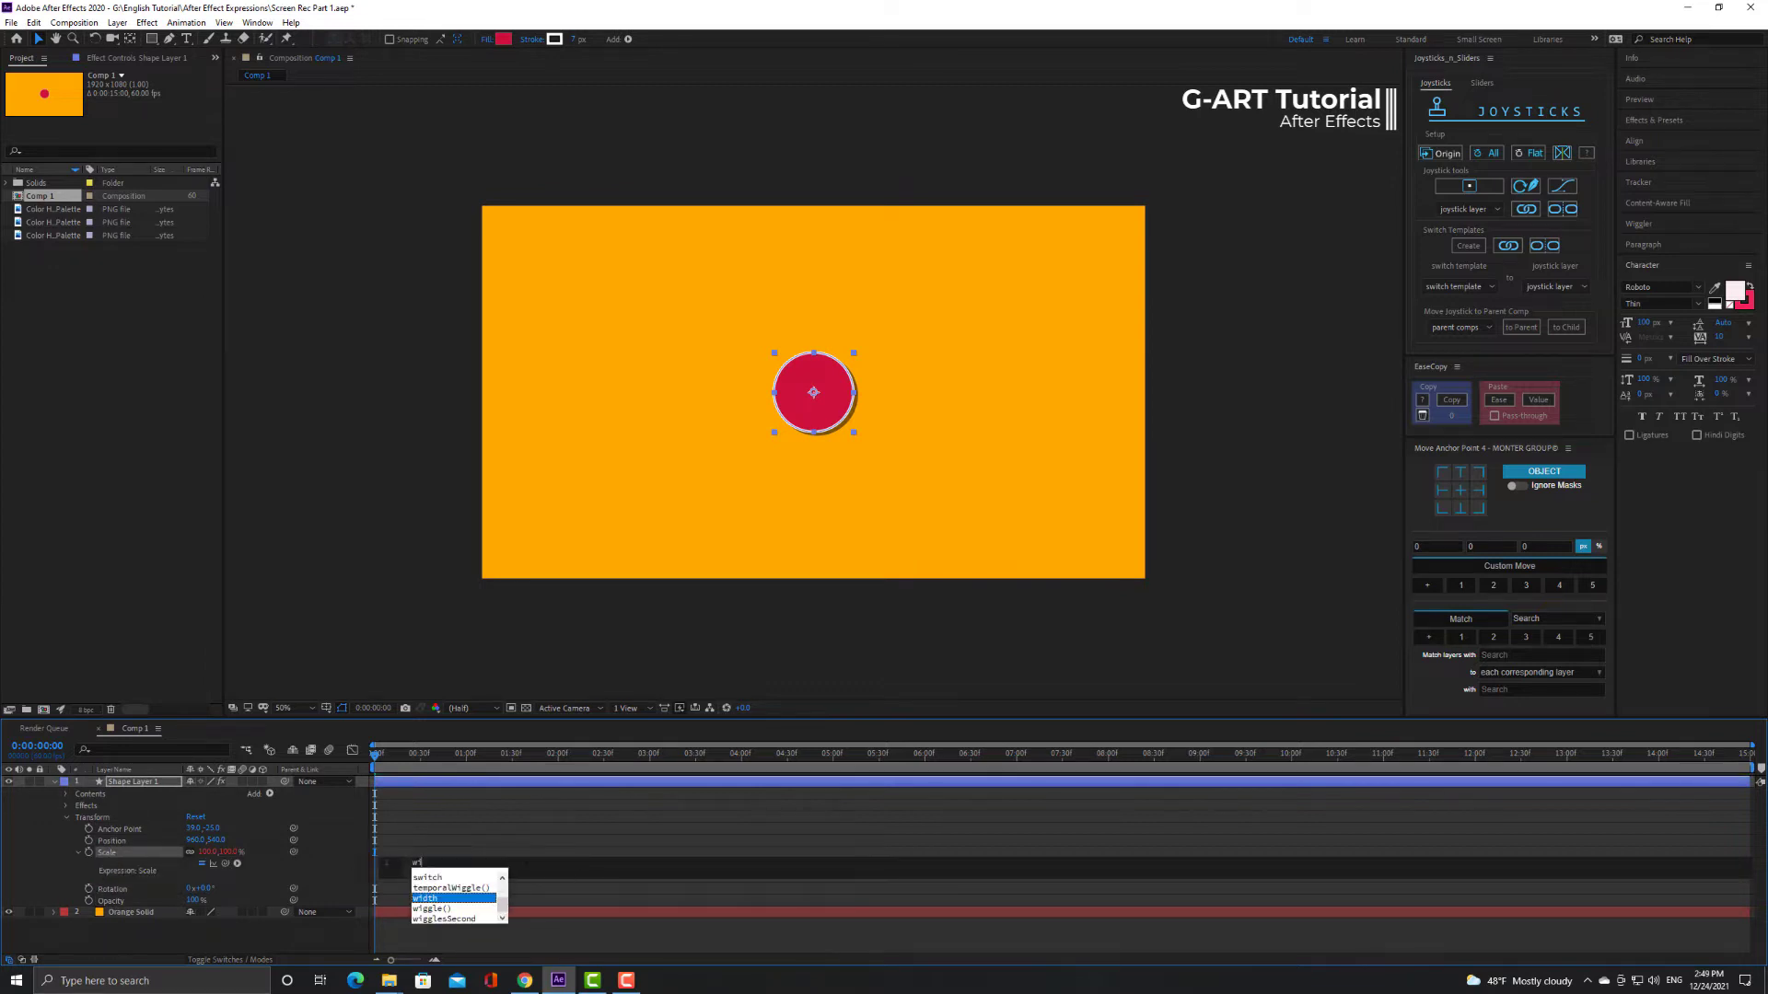
text(wi)
key(Return)
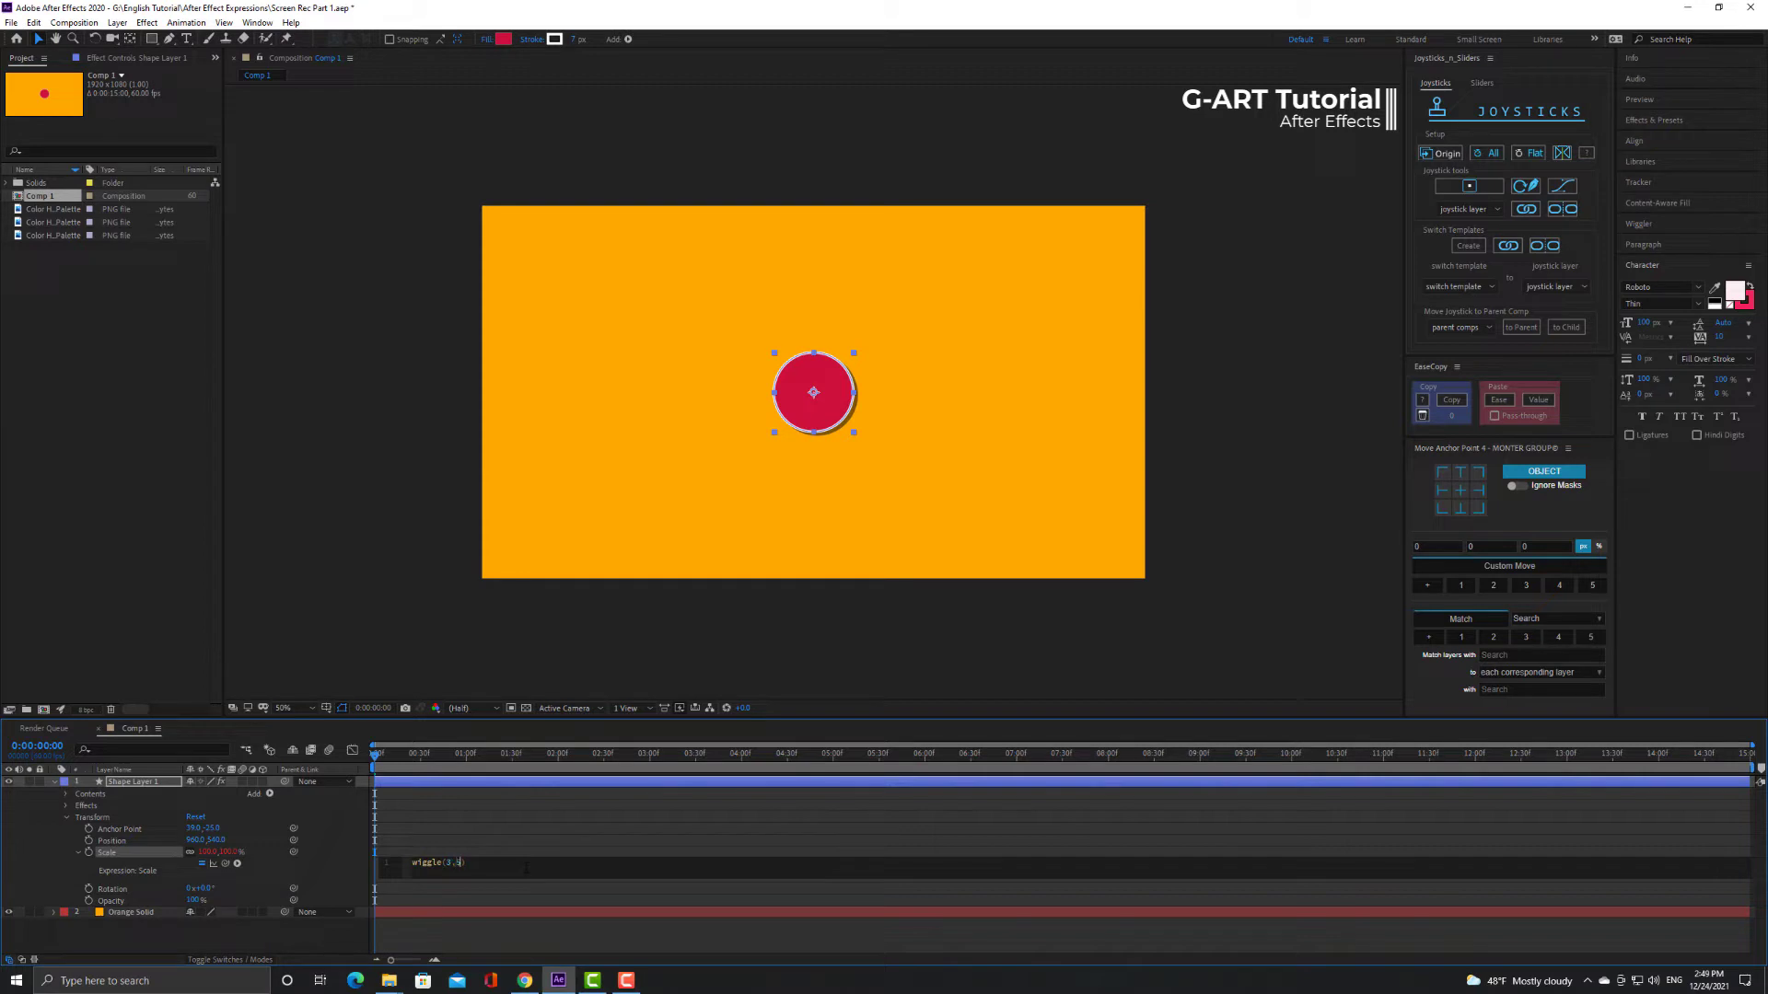
click(515, 943)
key(space)
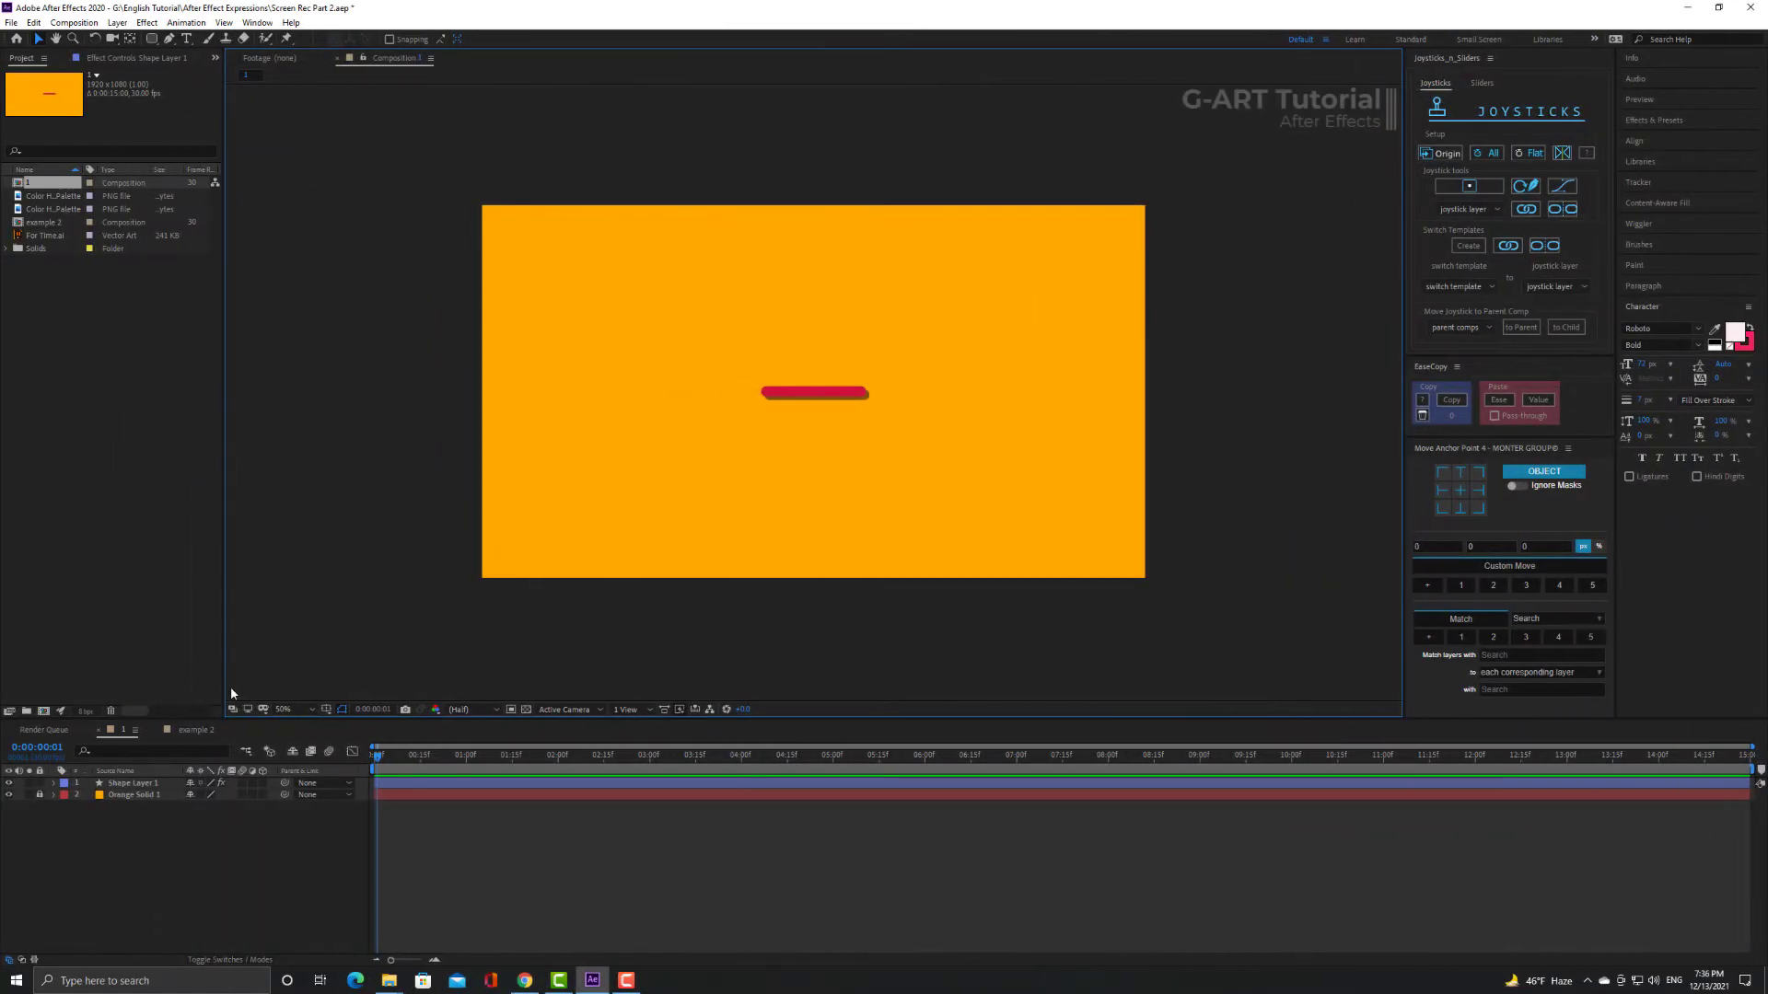
Move the red bar's anchor point to its left end and reveal its Rotation.
click(779, 395)
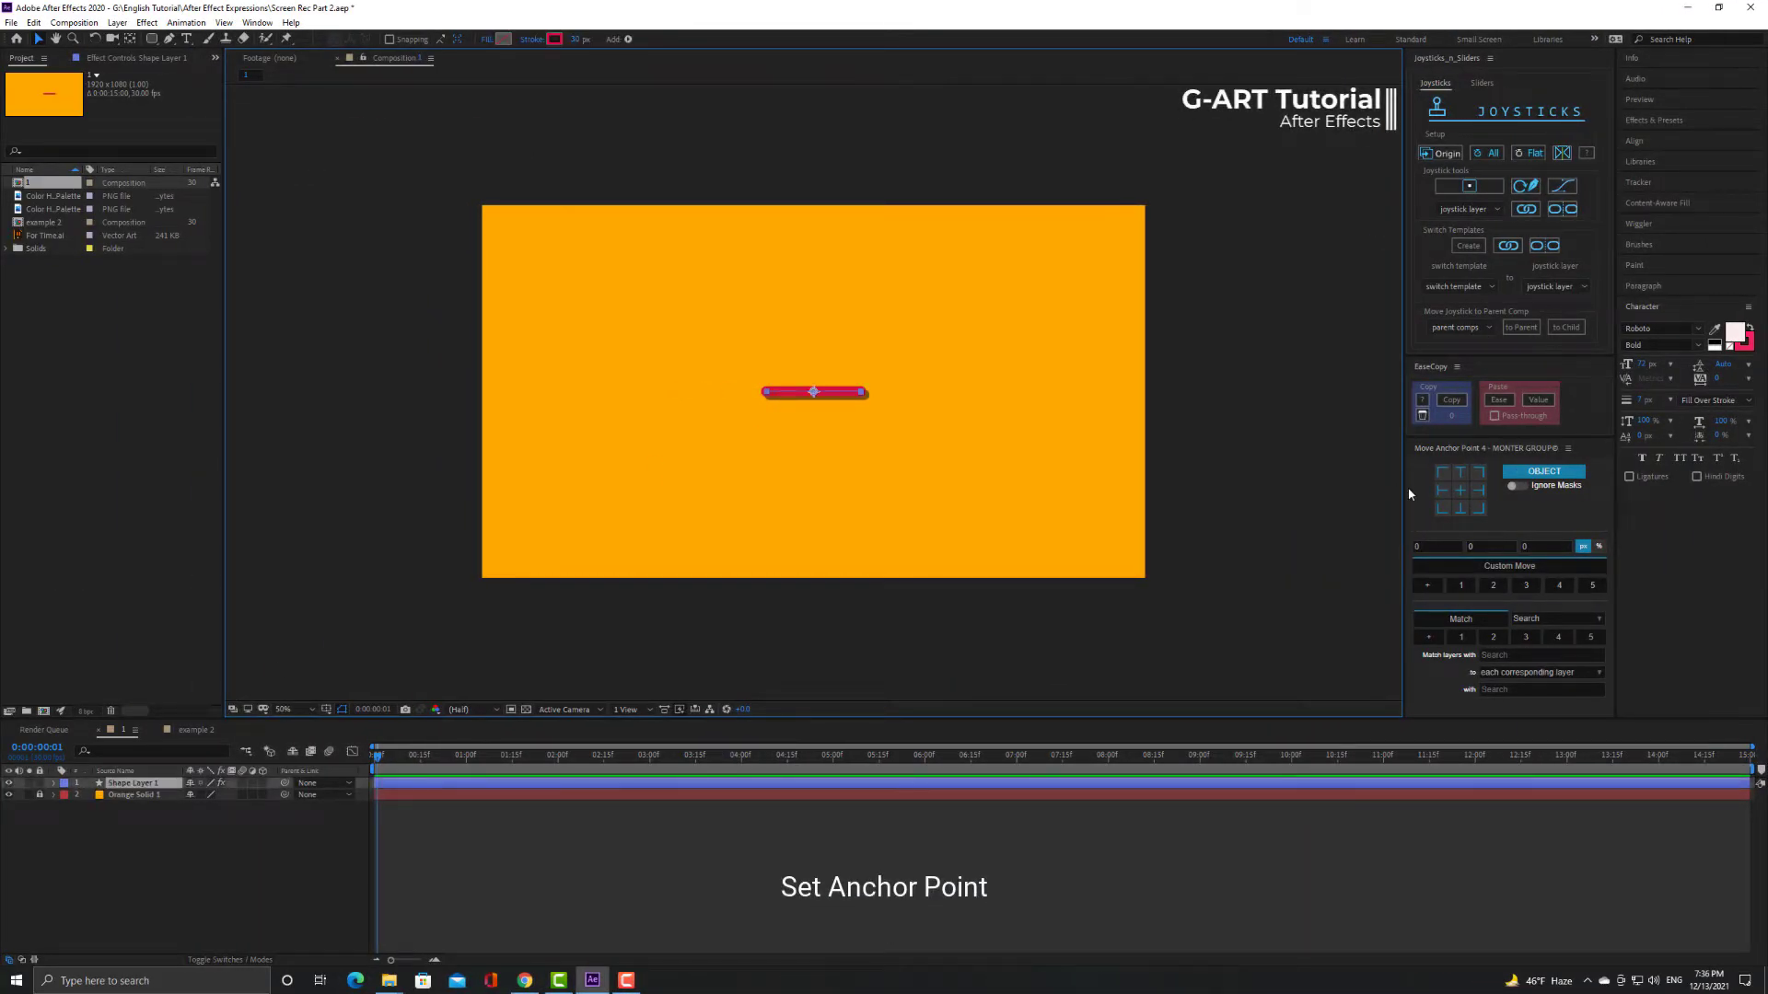
click(1437, 491)
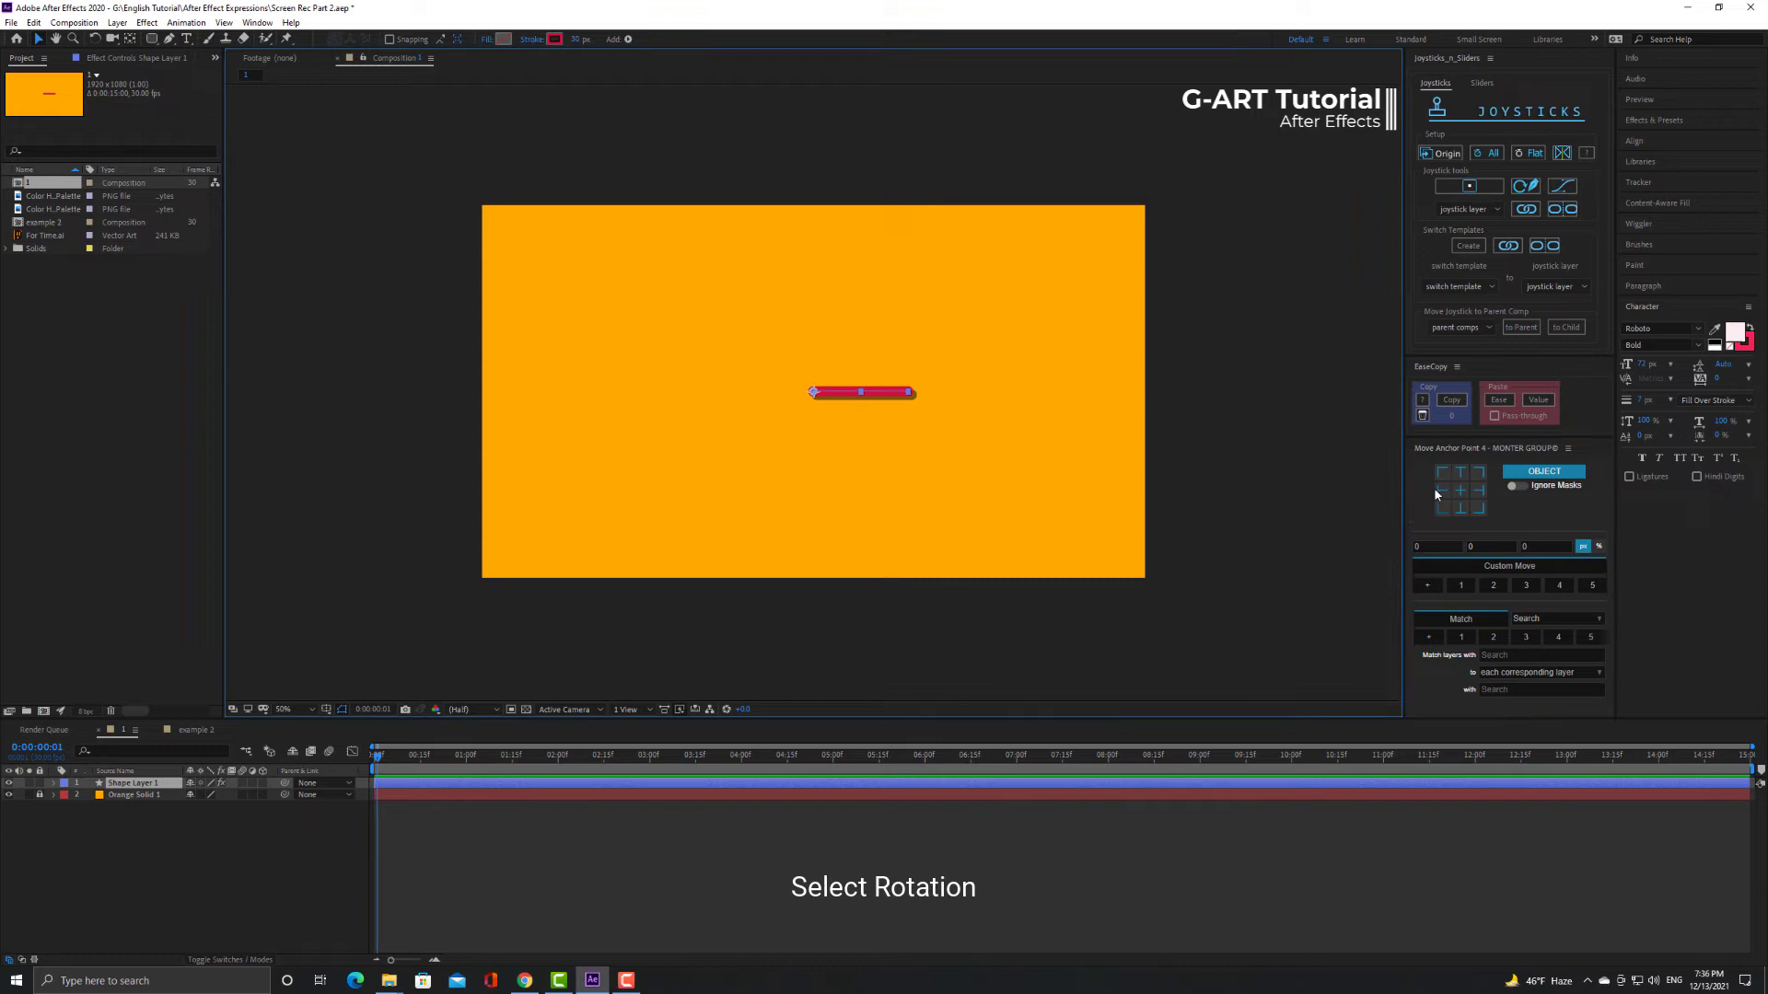
key(r)
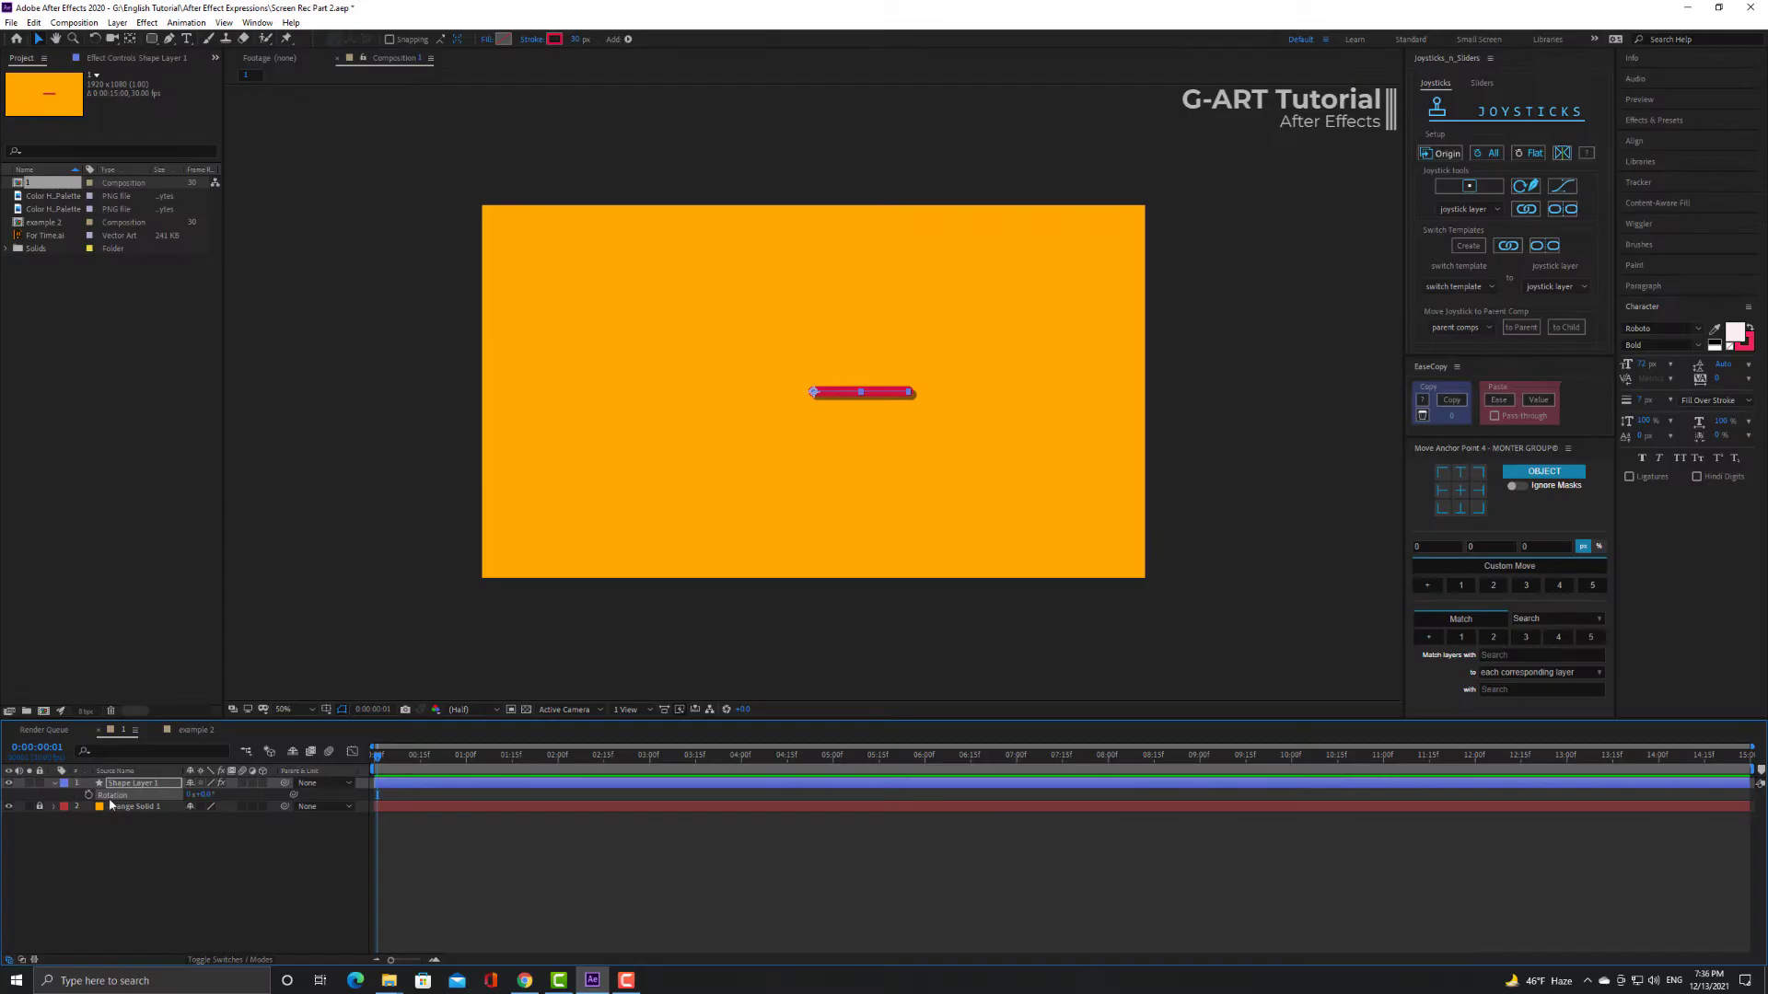
Give the bar's Rotation a time*5 expression and preview it.
alt+click(89, 795)
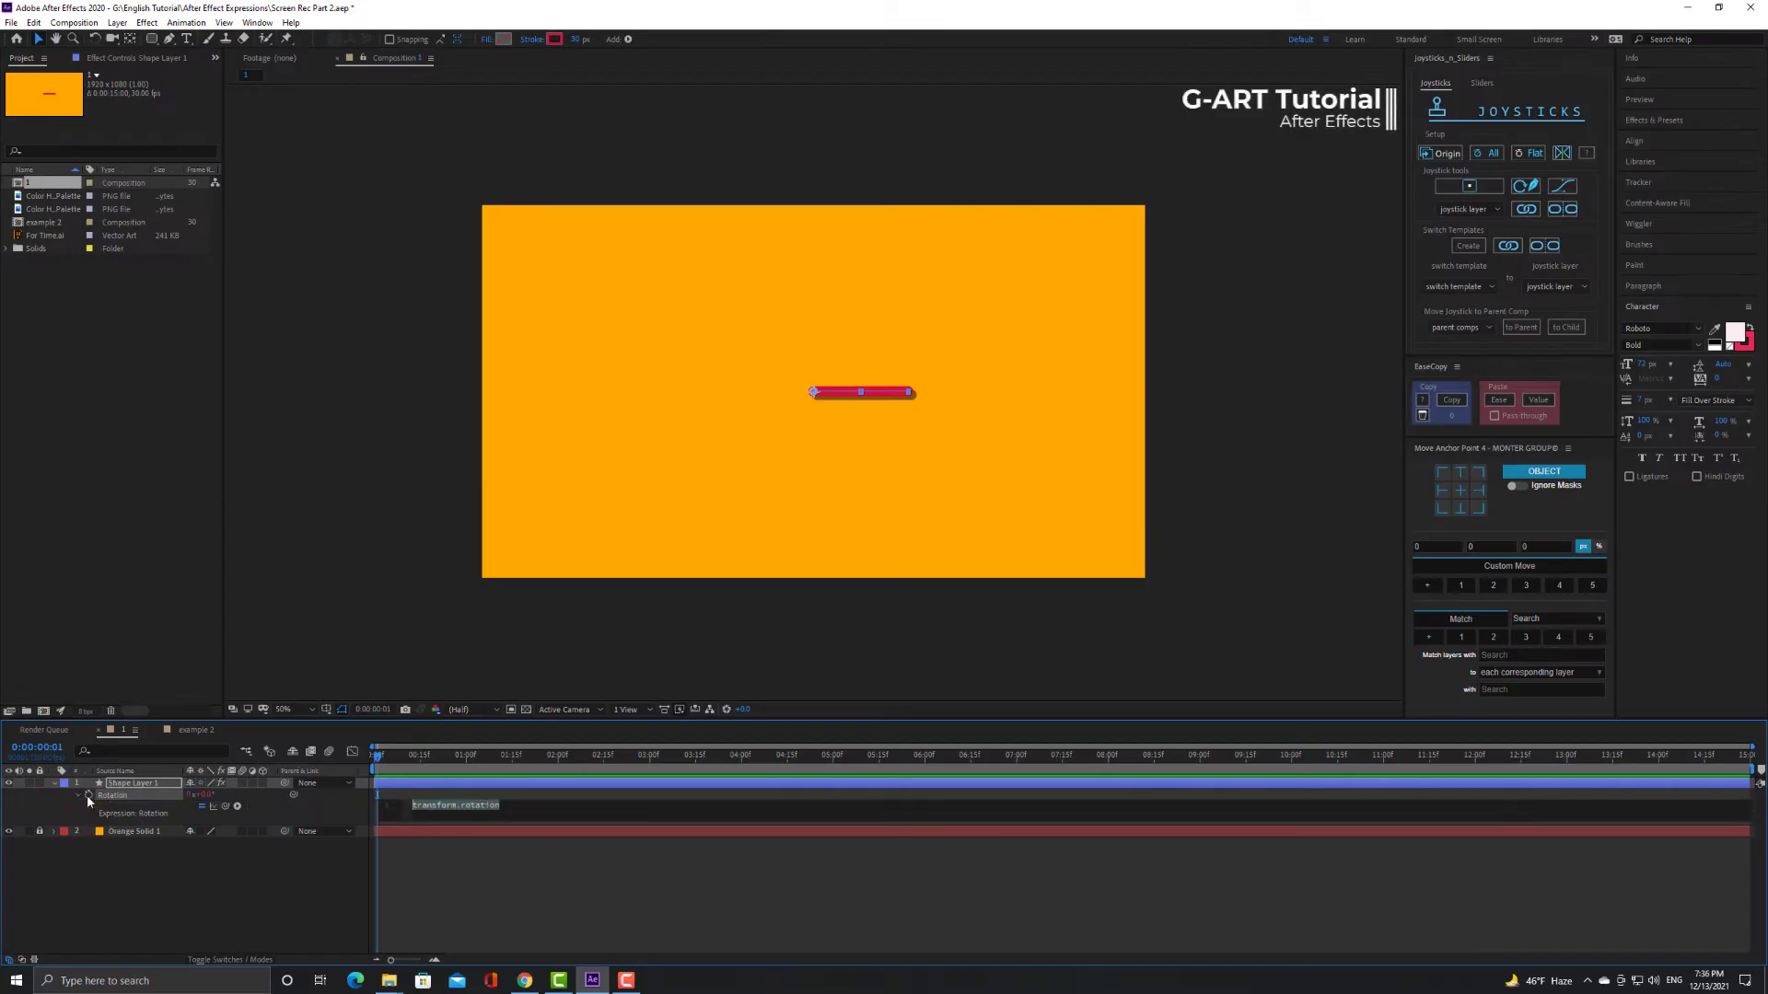
text(time*5;)
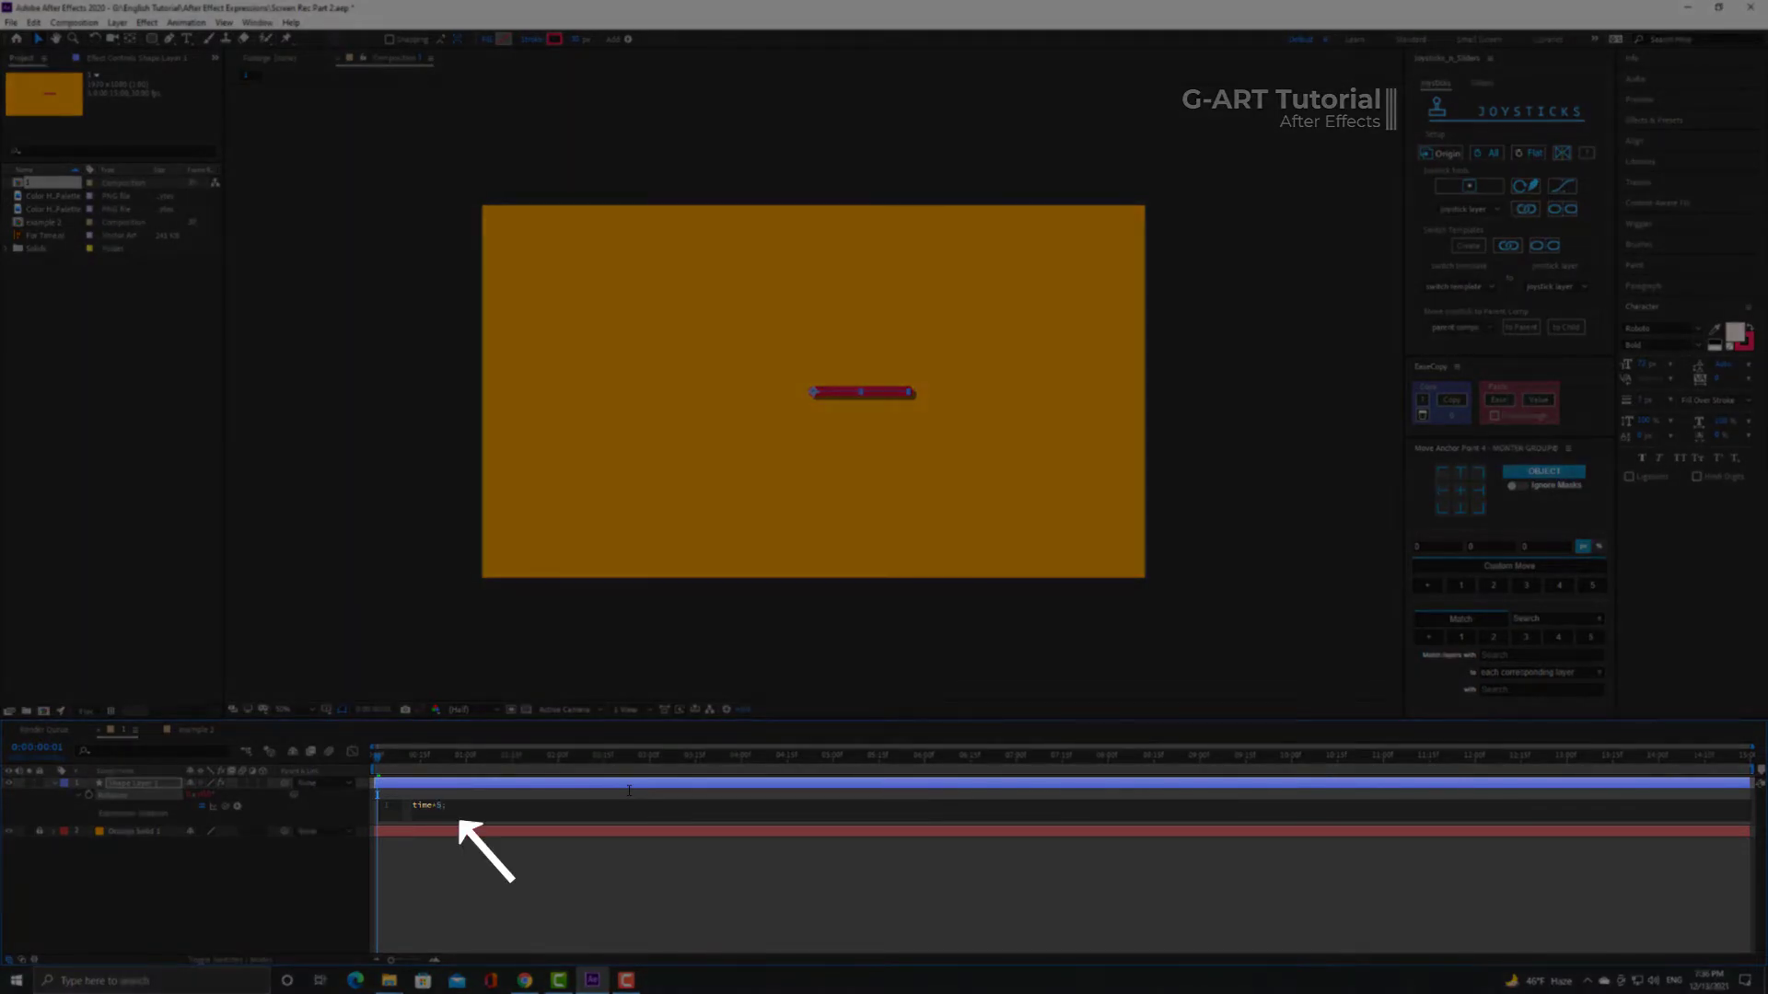
click(599, 861)
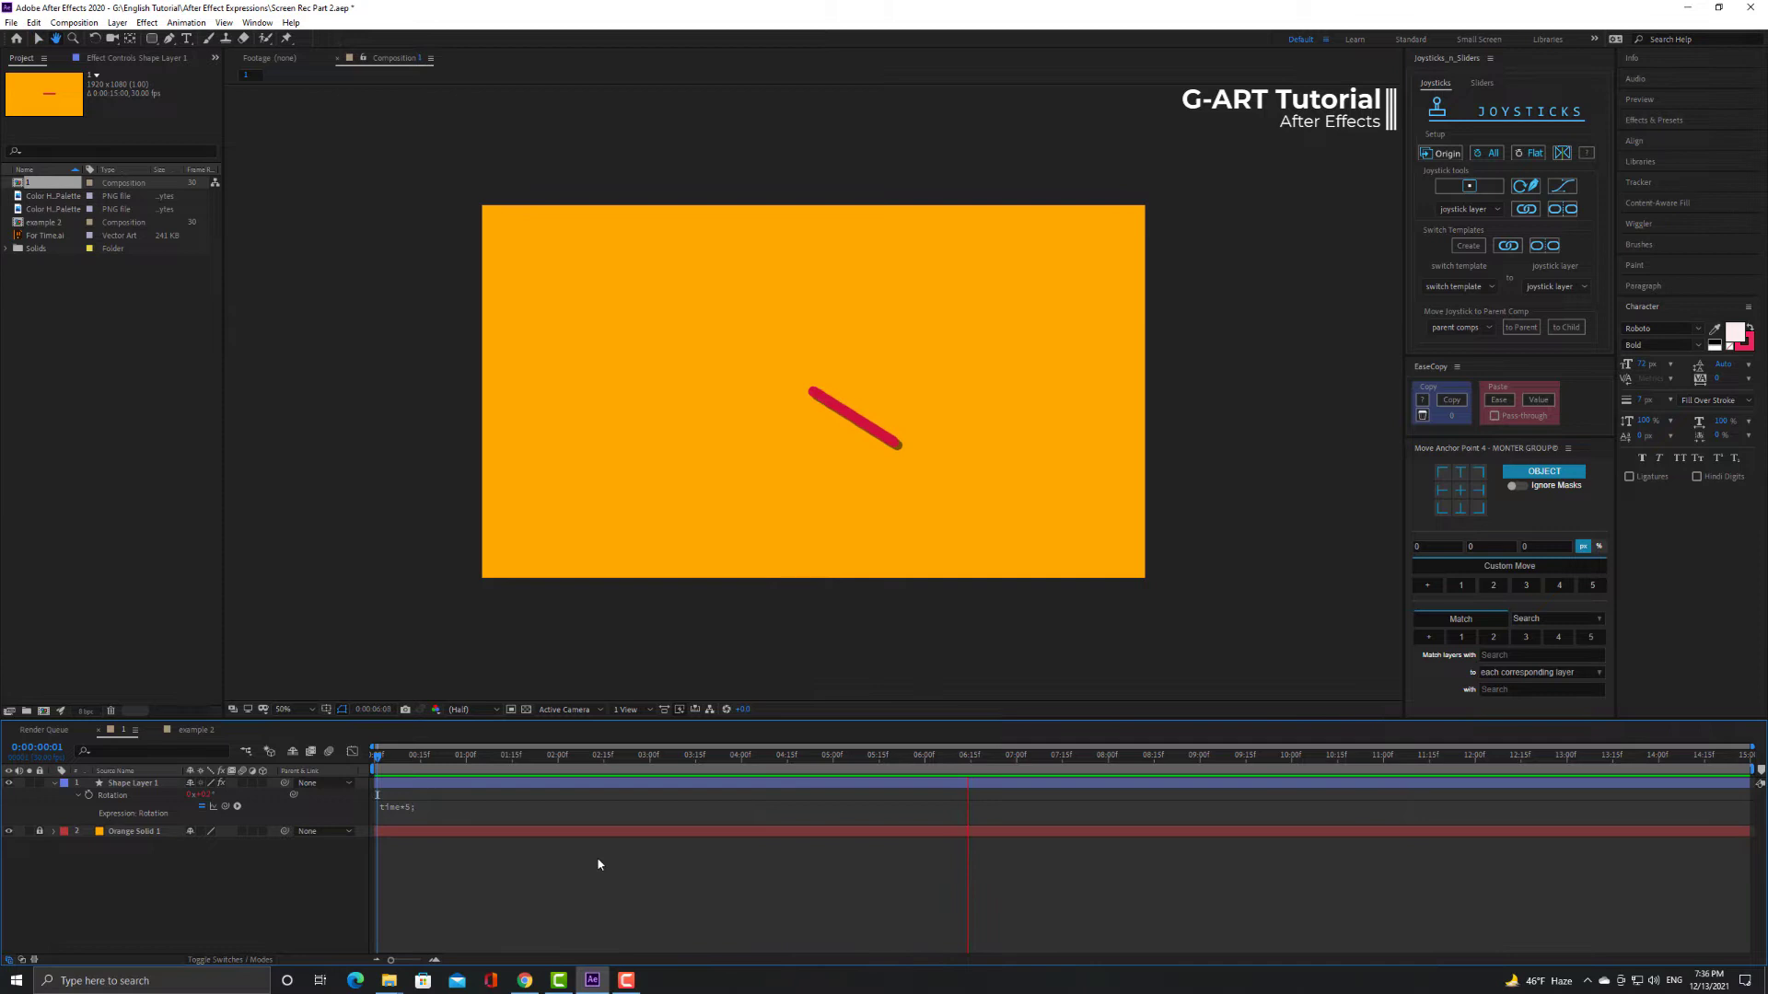
key(space)
Change the rotation expression to time*20 and preview the spinning bar.
click(441, 809)
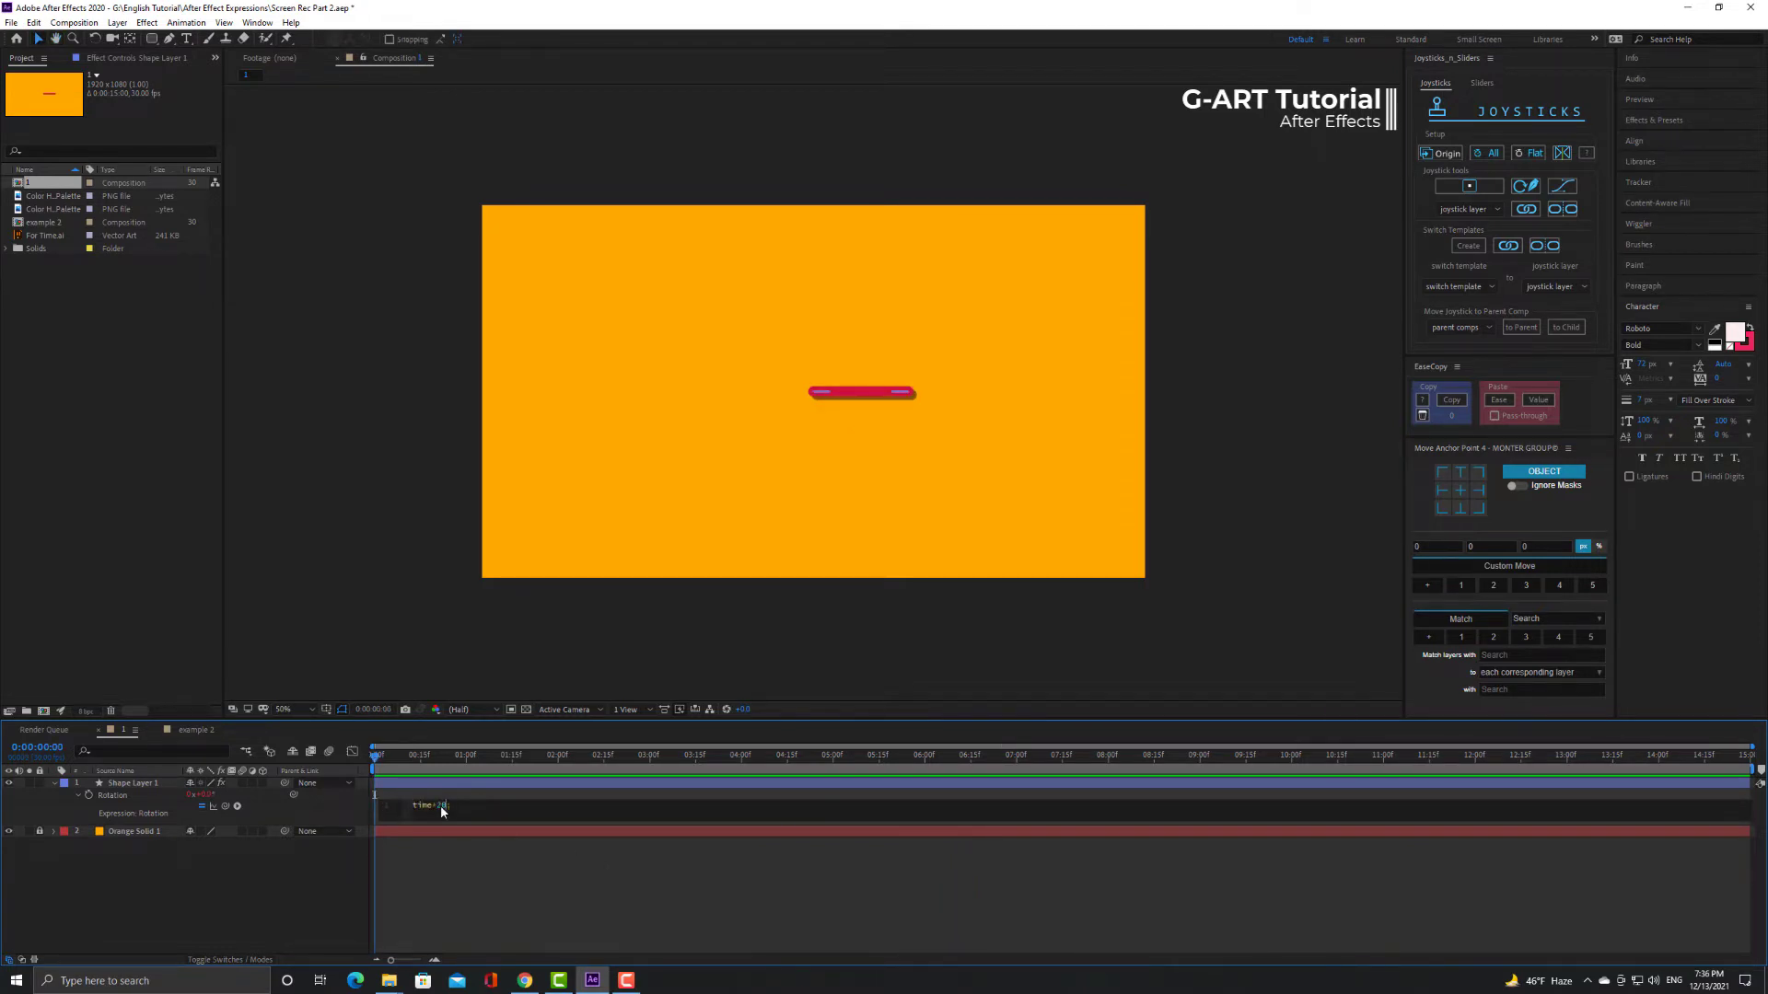
click(446, 852)
key(space)
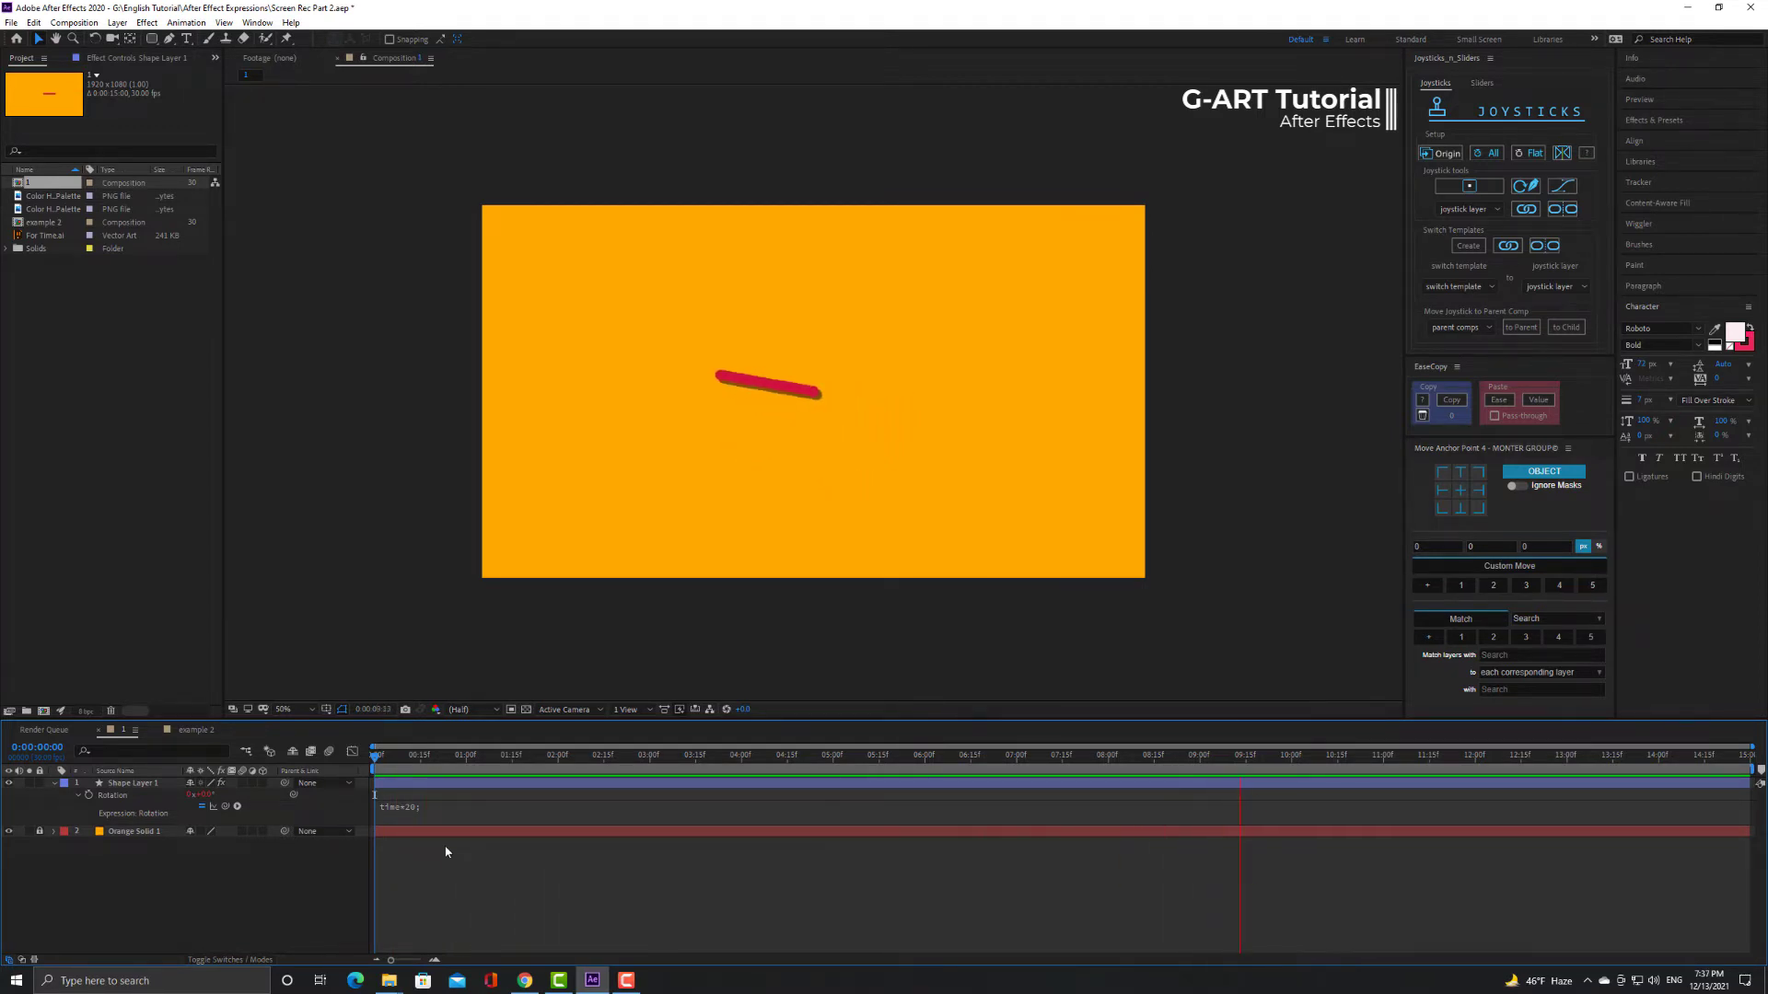
key(space)
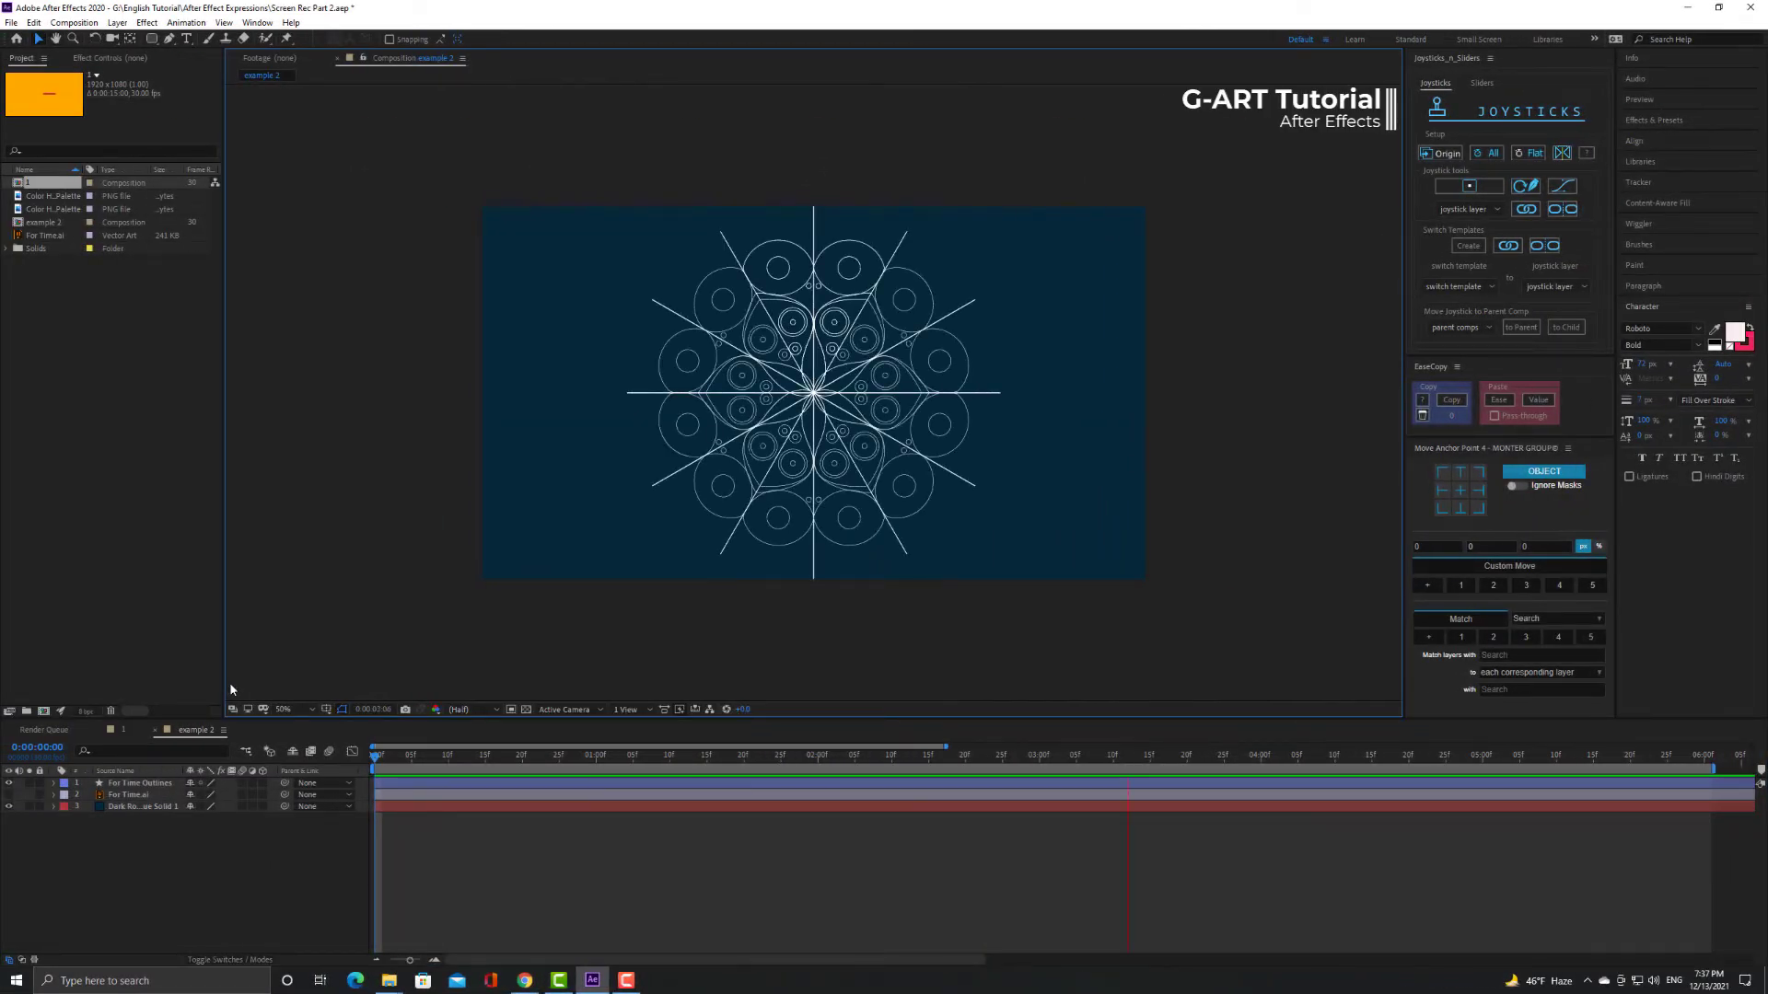
Give the For Time Outlines layer's Rotation a time*15 expression.
click(169, 783)
key(r)
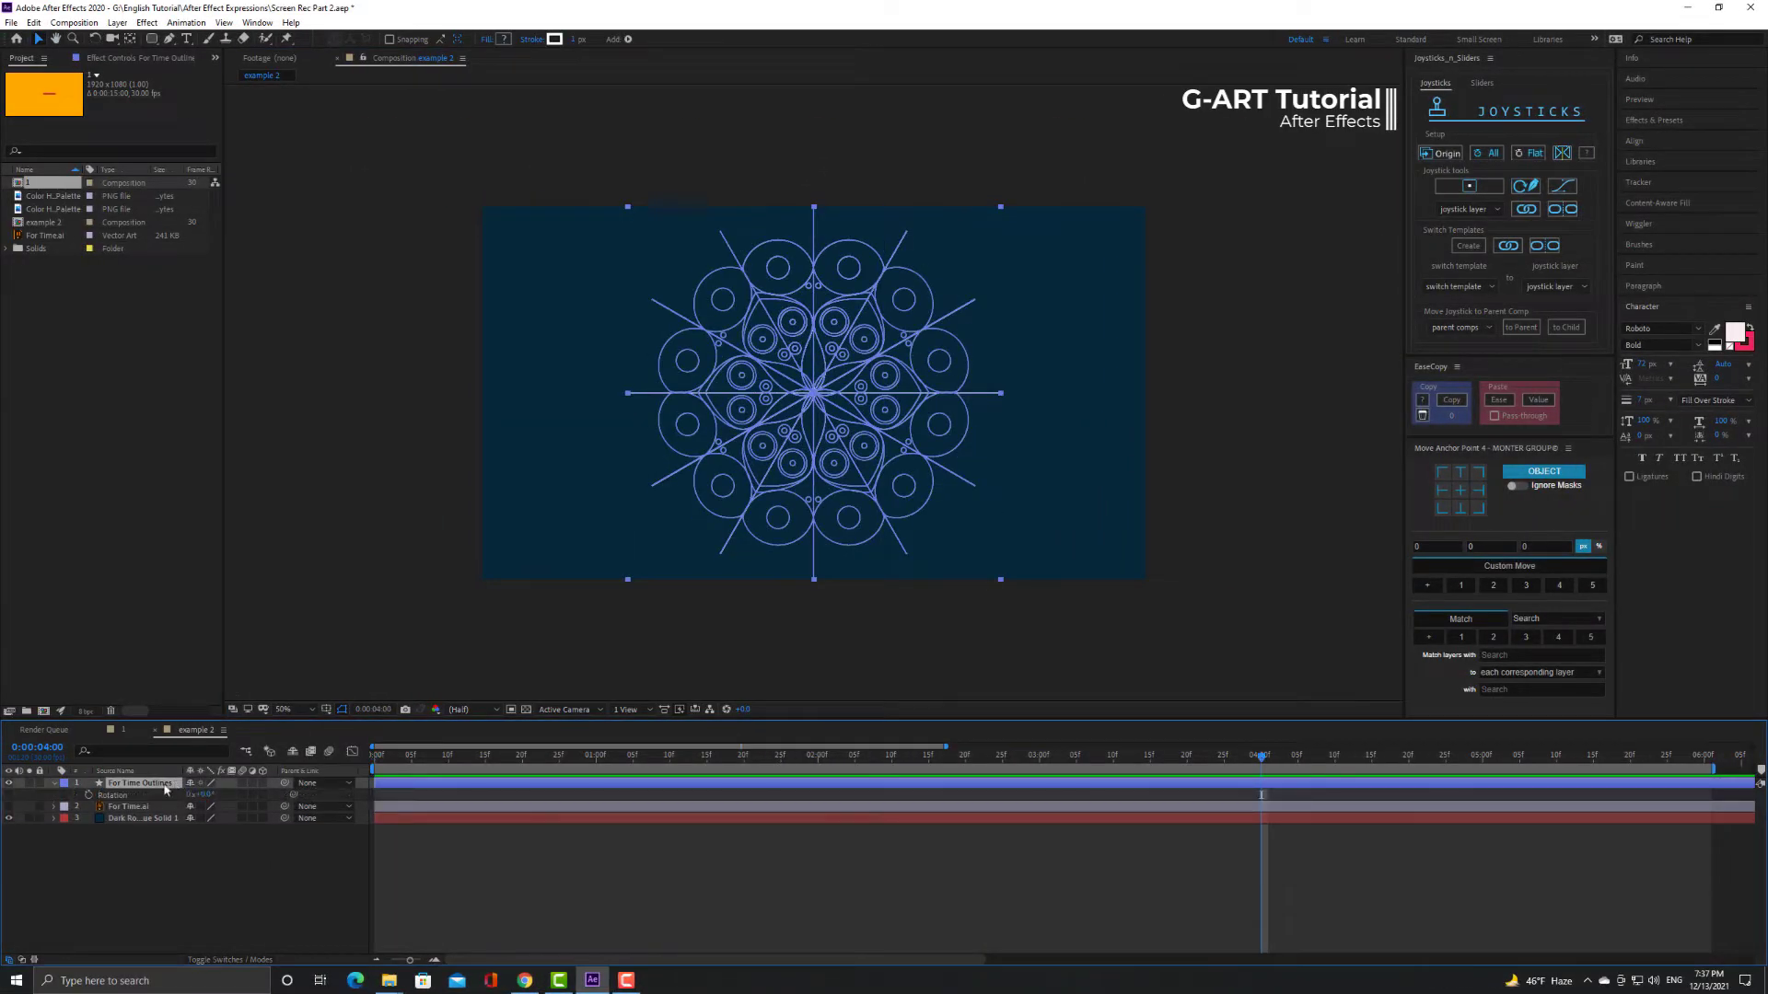
alt+click(89, 796)
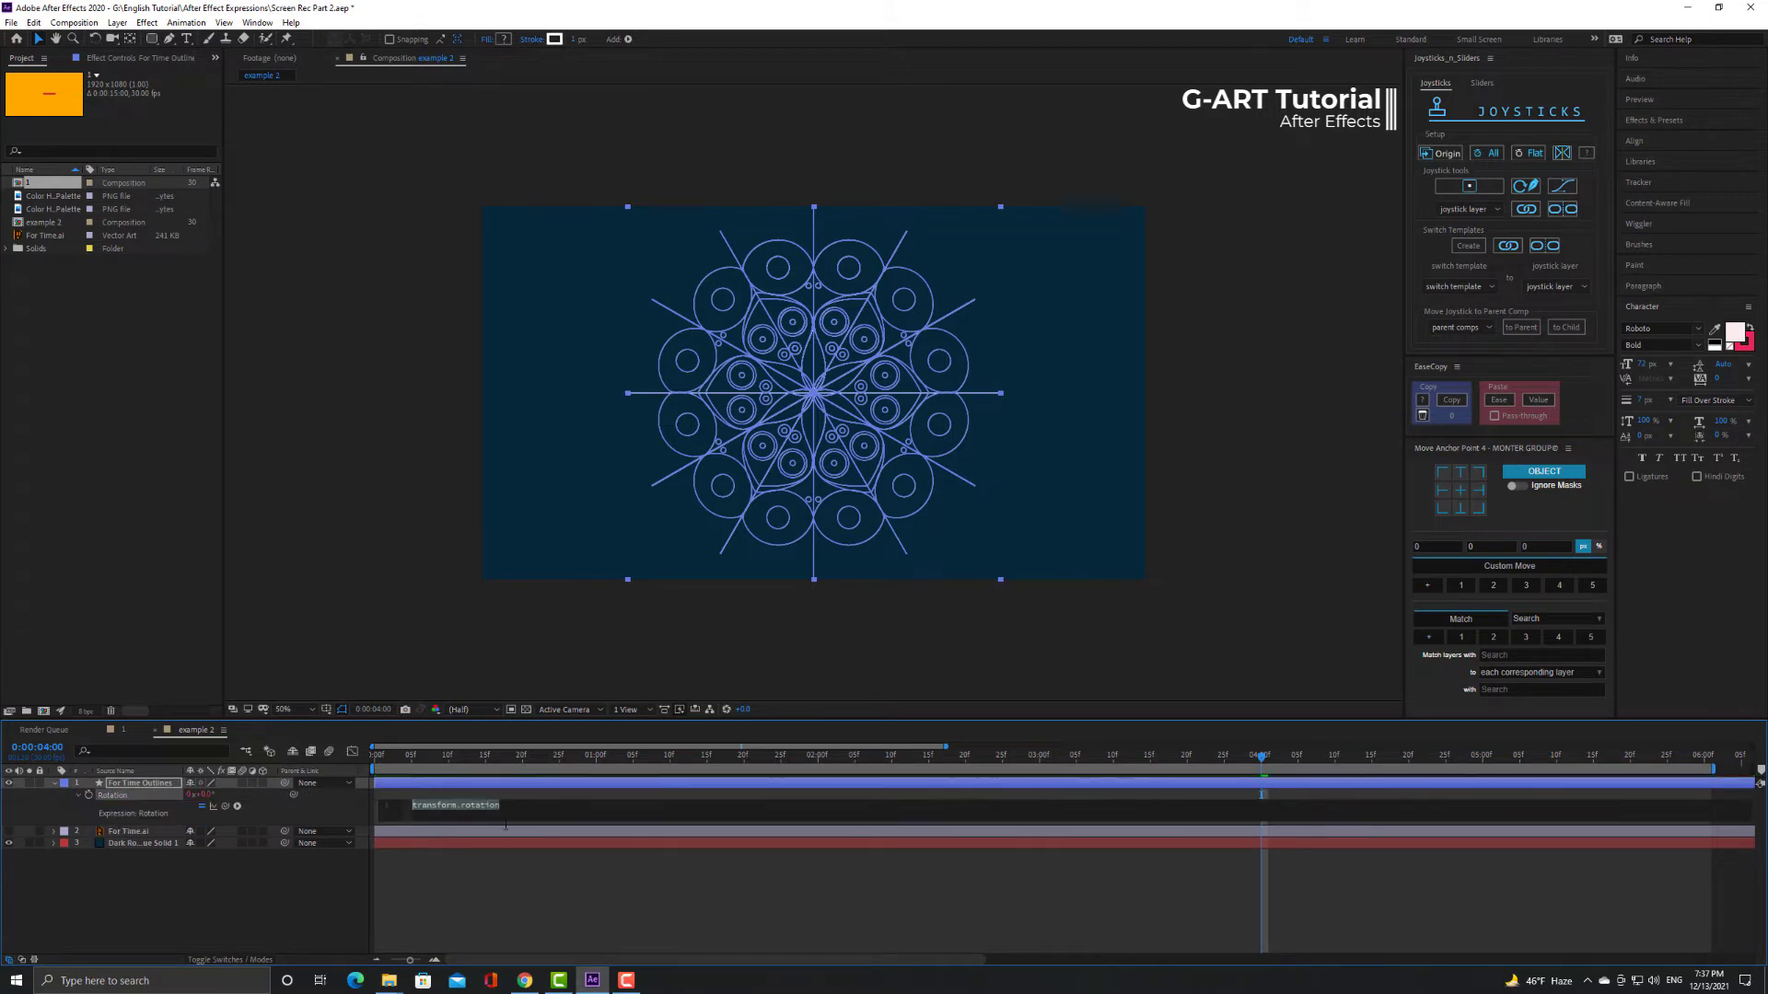
text(tim)
key(Return)
click(504, 878)
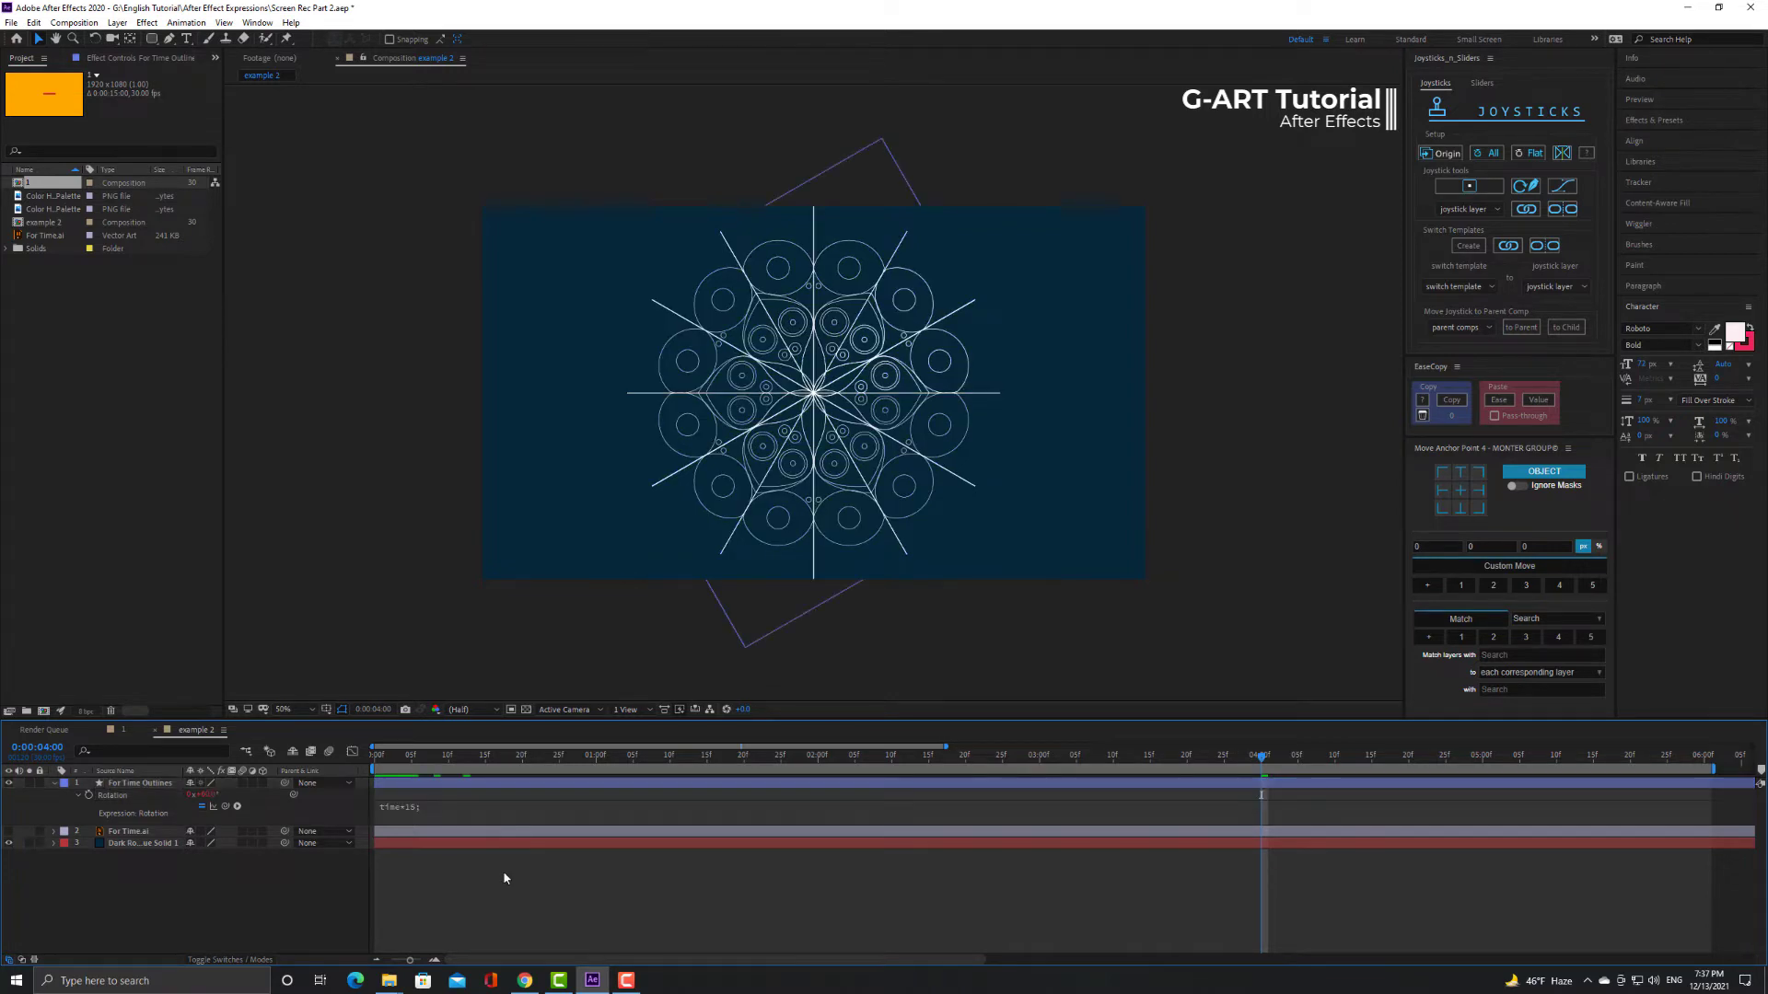
Preview the keyframed rotating square from the start and select its shape layer.
key(Home)
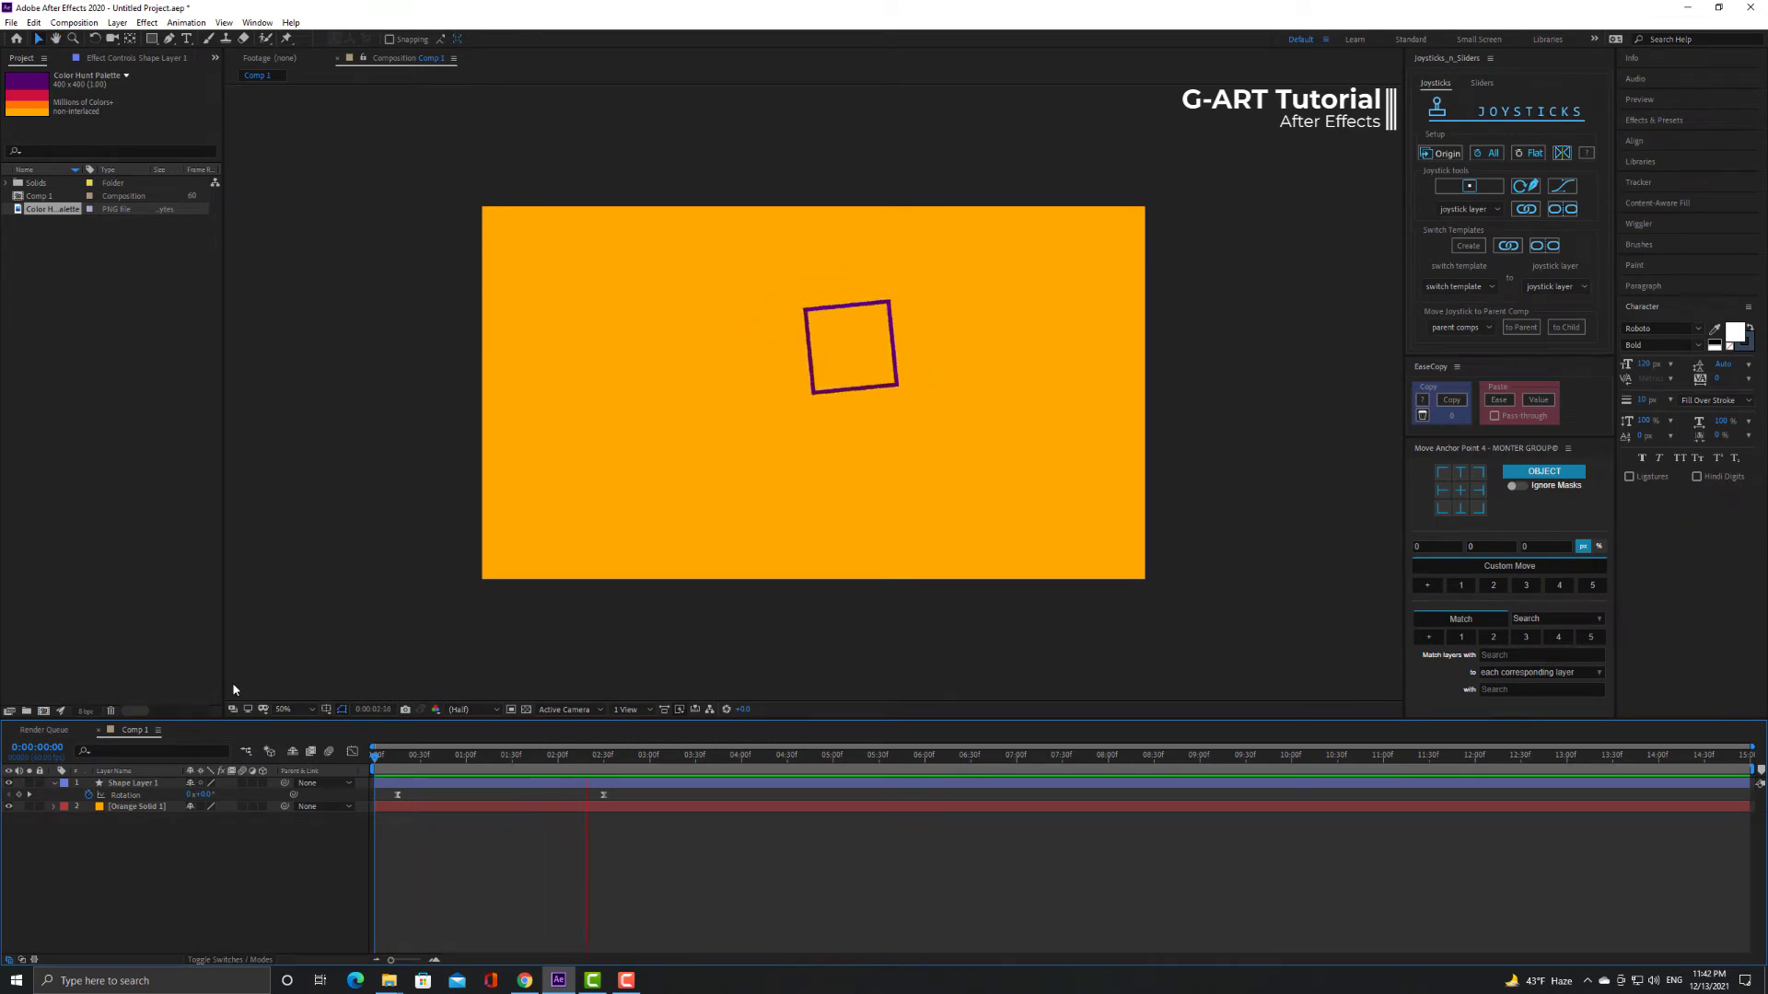
key(space)
key(Home)
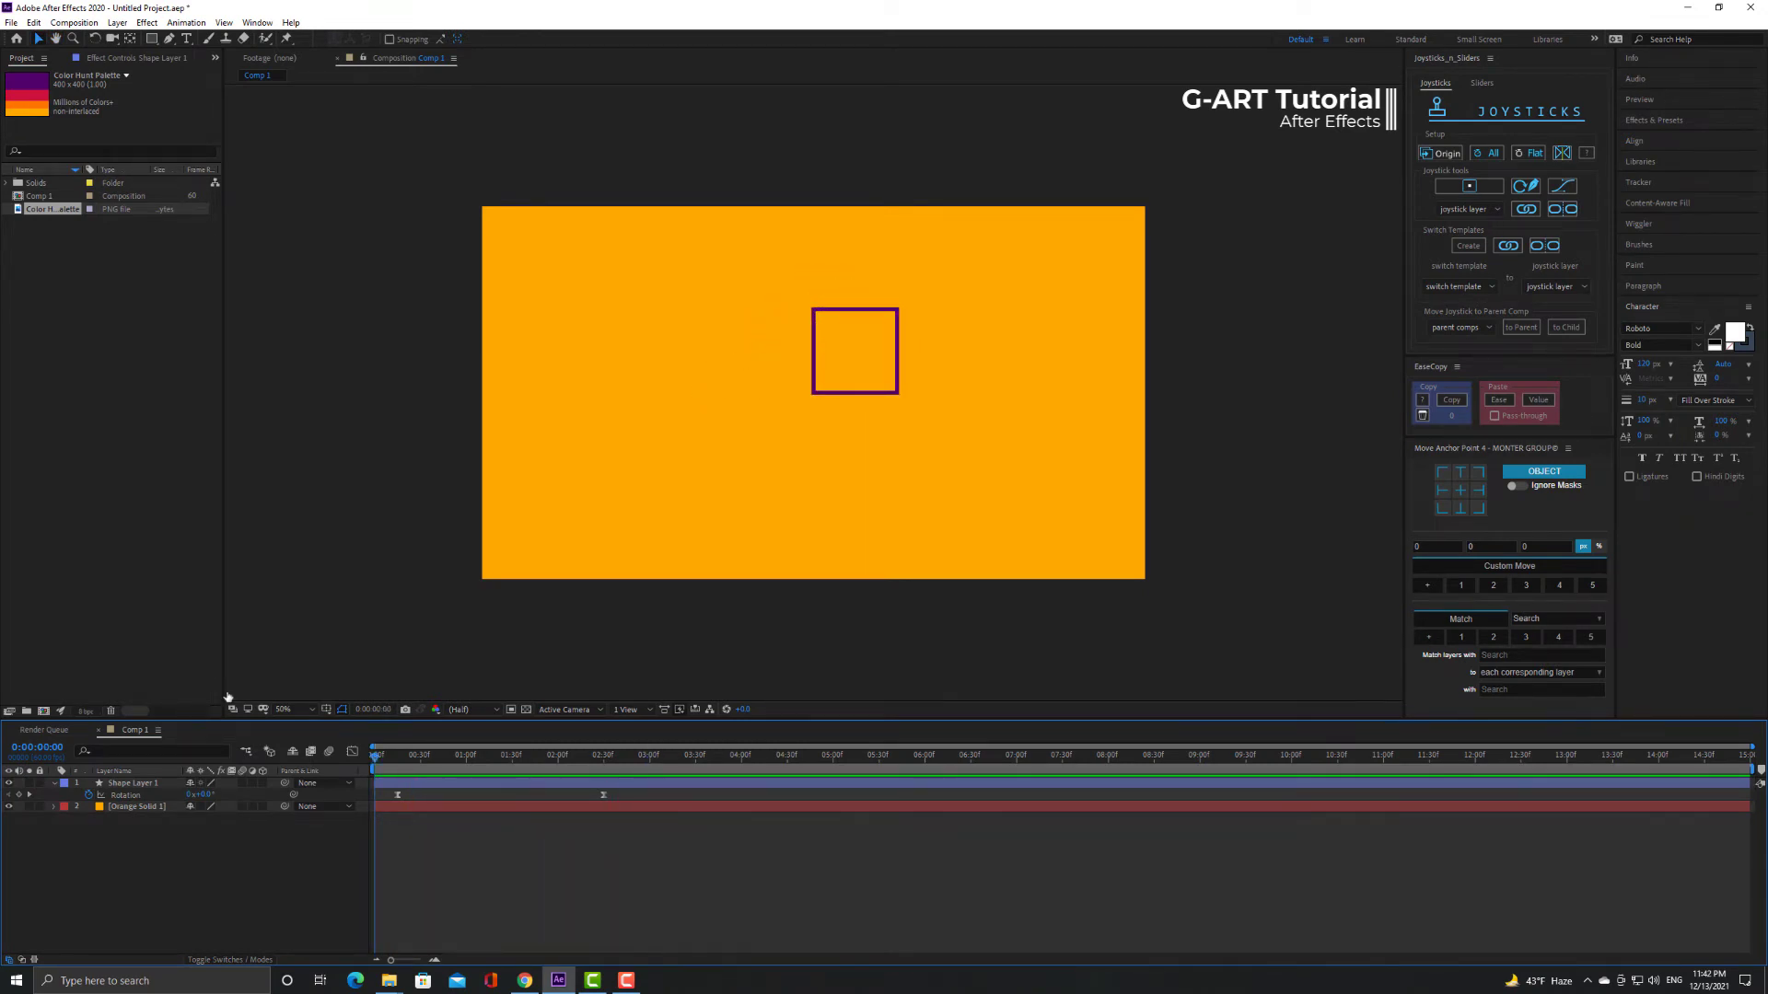
click(163, 785)
Duplicate the square layer twice and set Shape Layer 2's stroke colour to crimson.
key(ctrl+d)
key(ctrl+d)
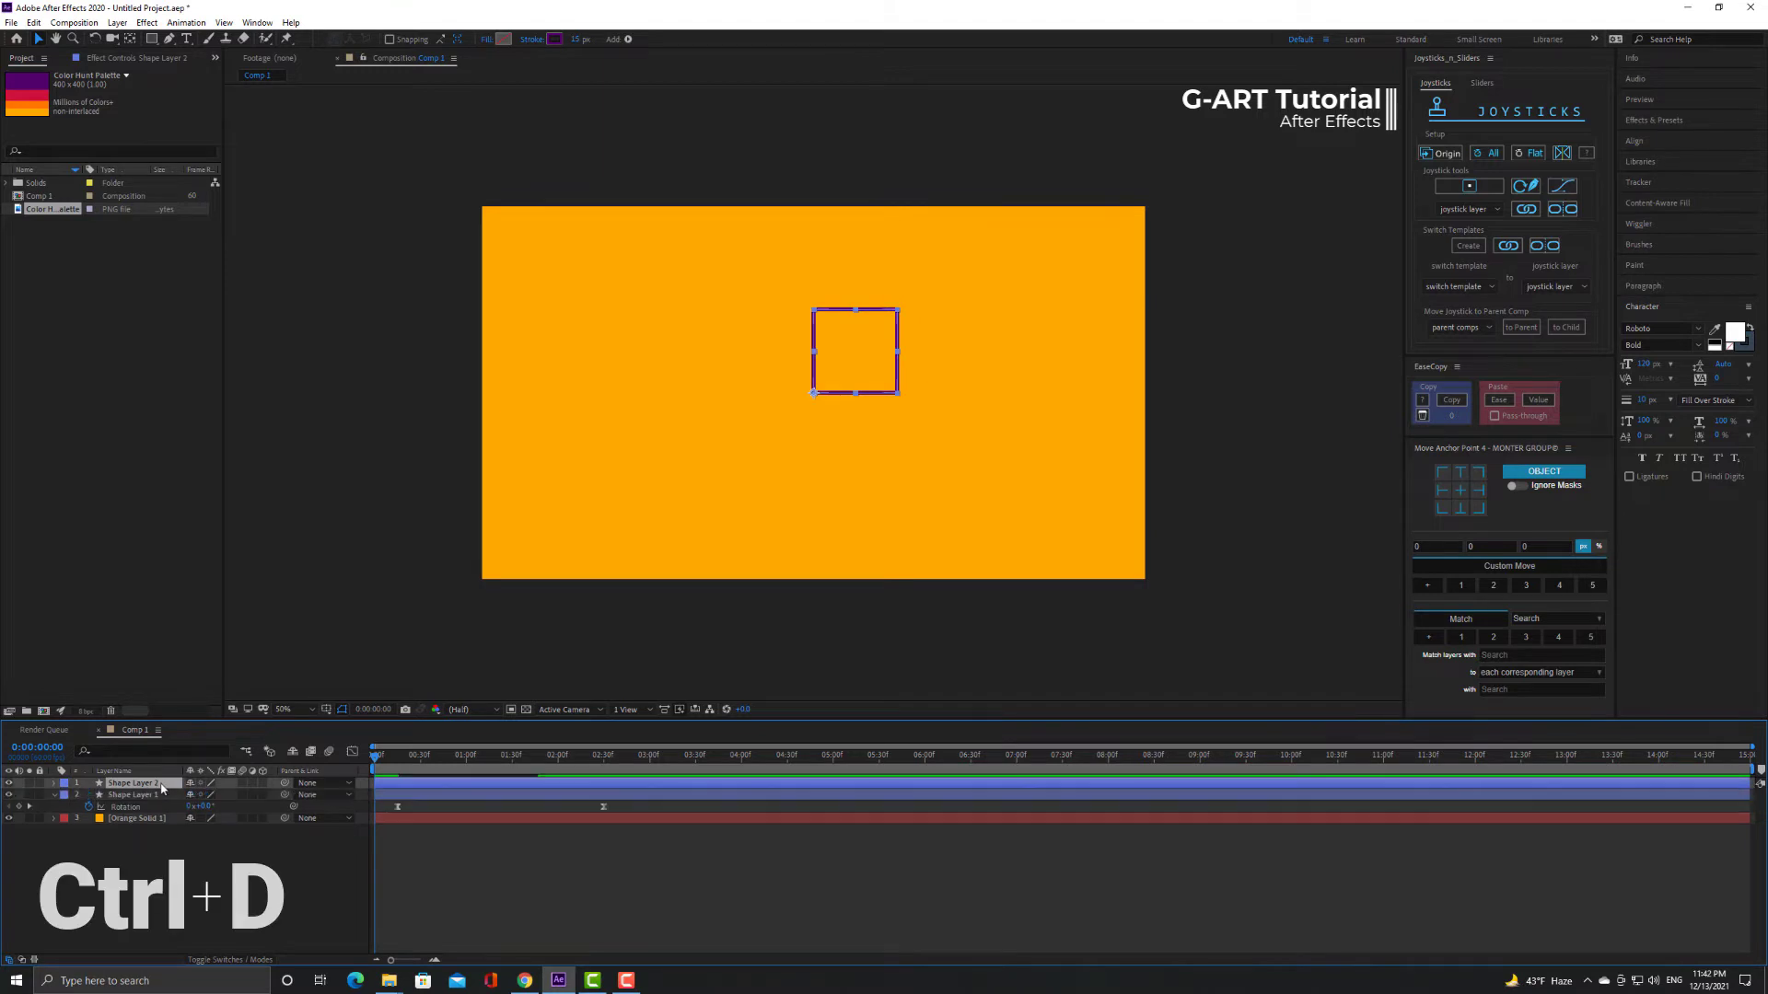
shift+click(159, 793)
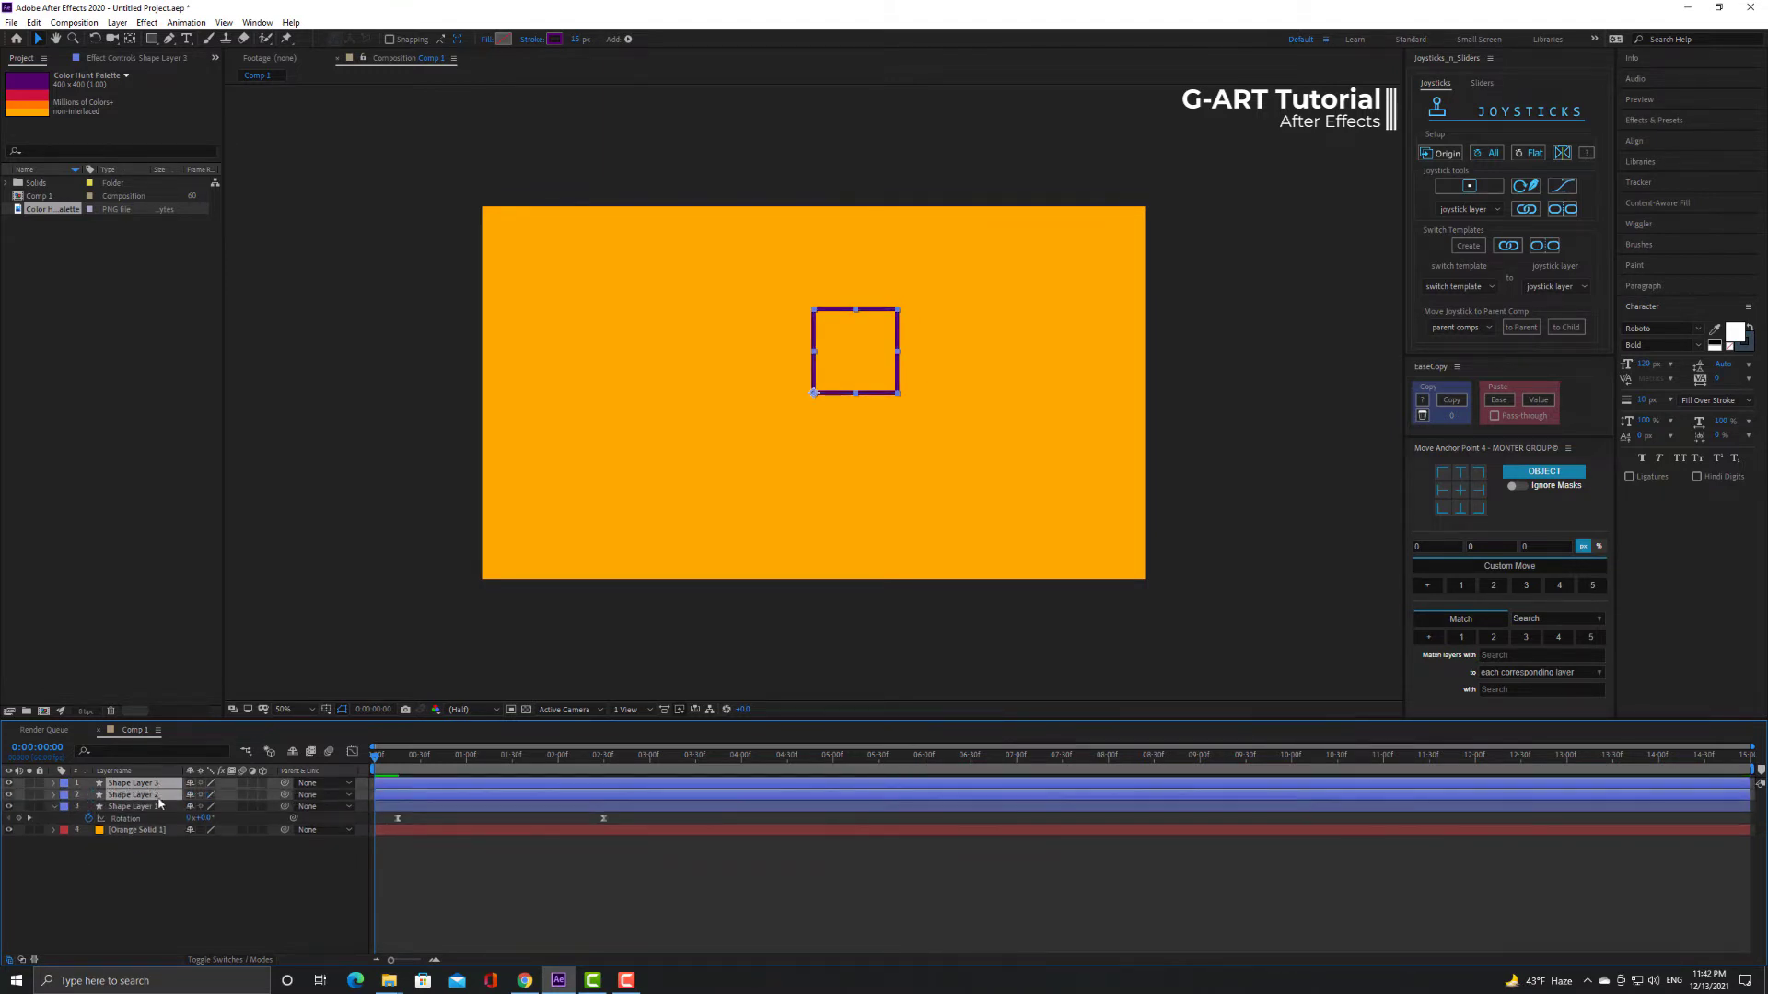
click(169, 752)
text(color)
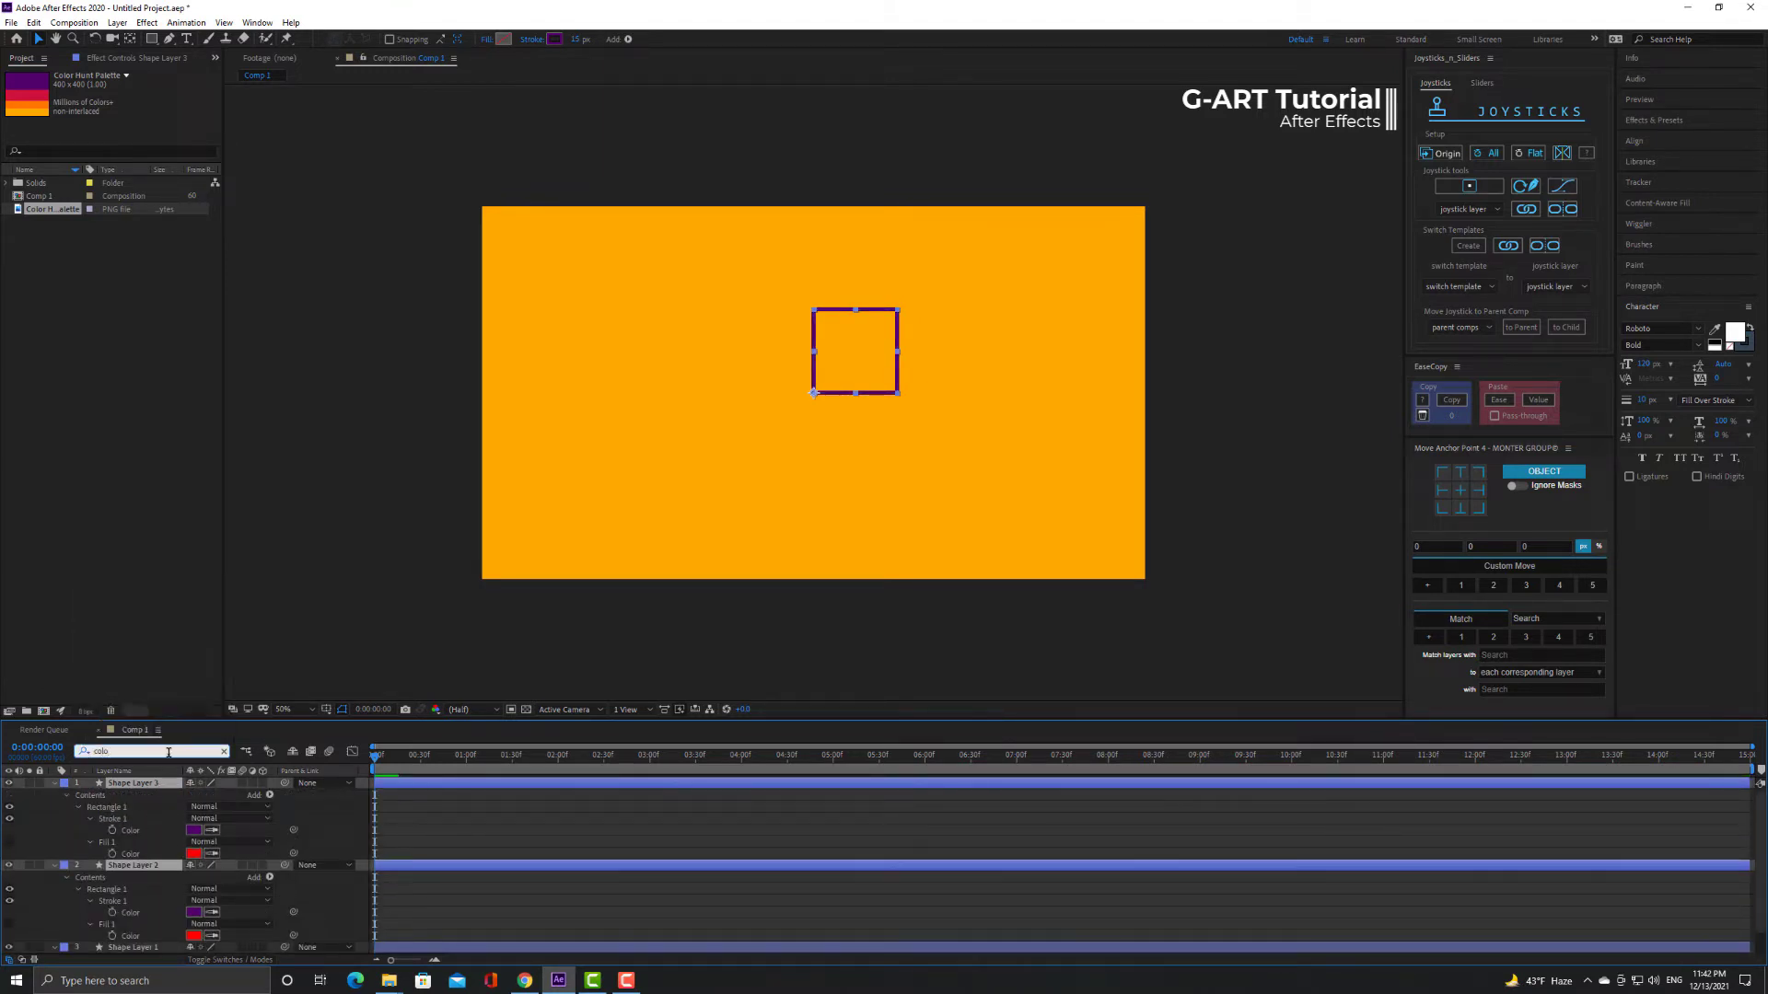
click(127, 830)
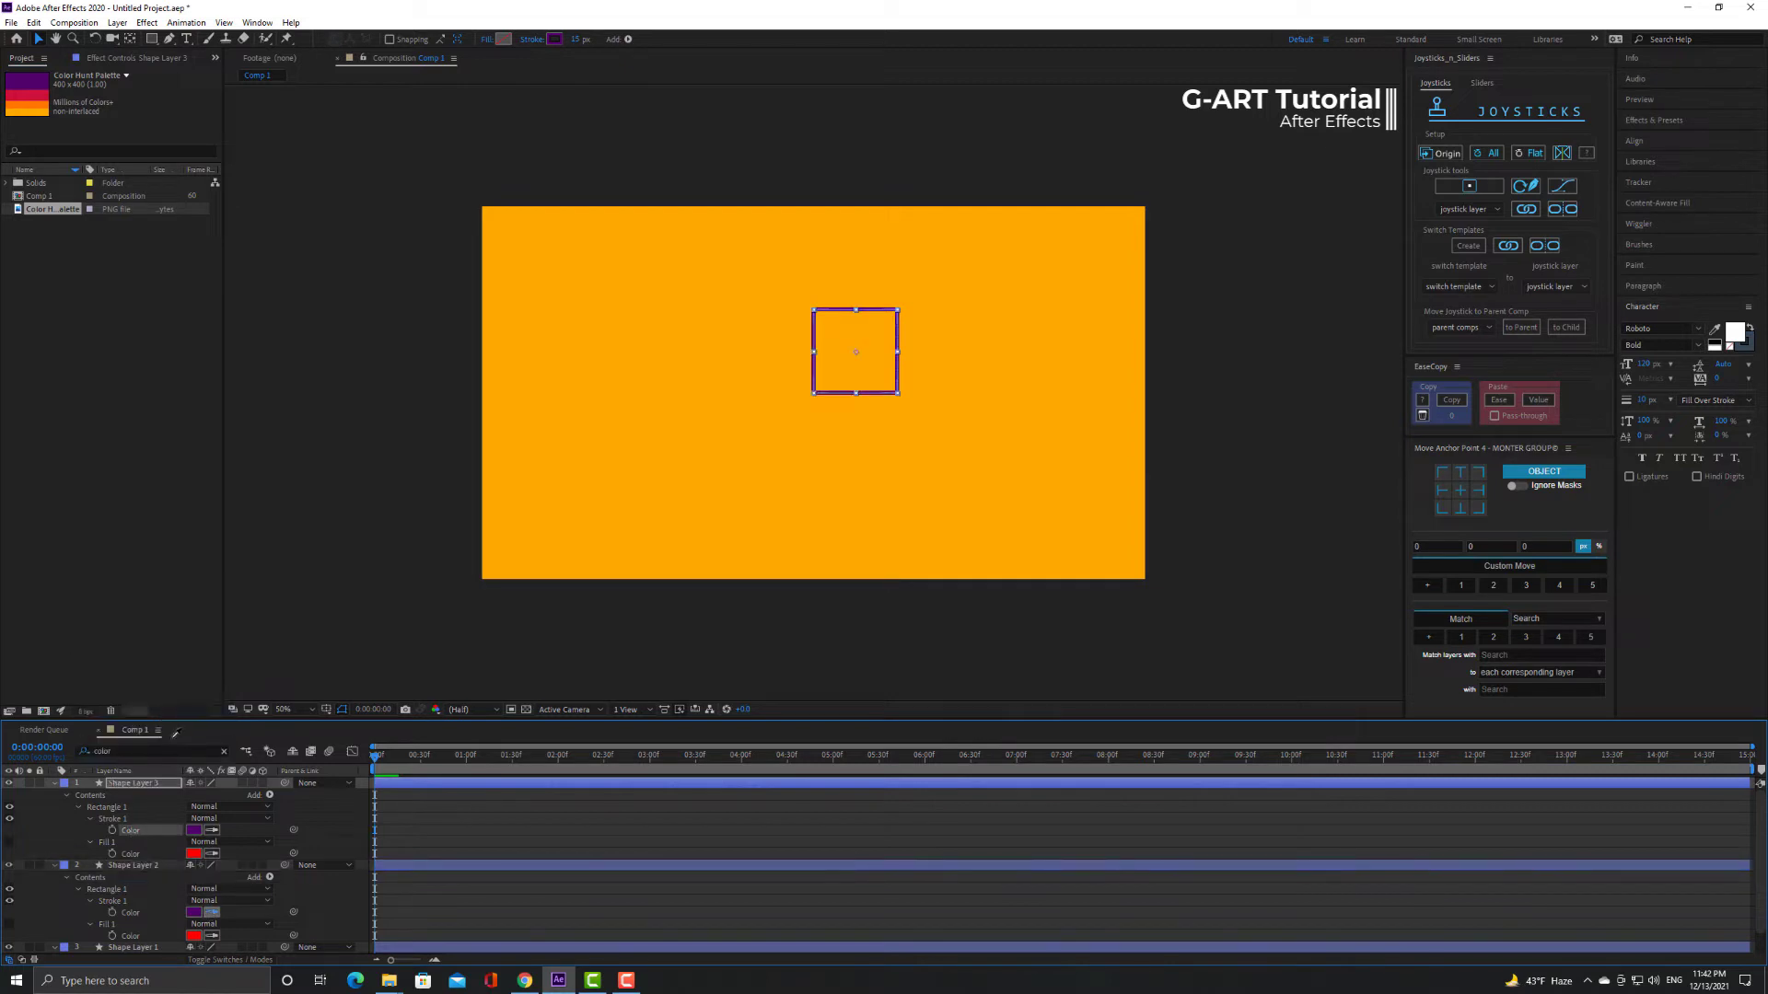
click(27, 93)
Set Shape Layer 3's stroke to orange and show all three squares' Rotation keyframes.
key(ctrl+Up)
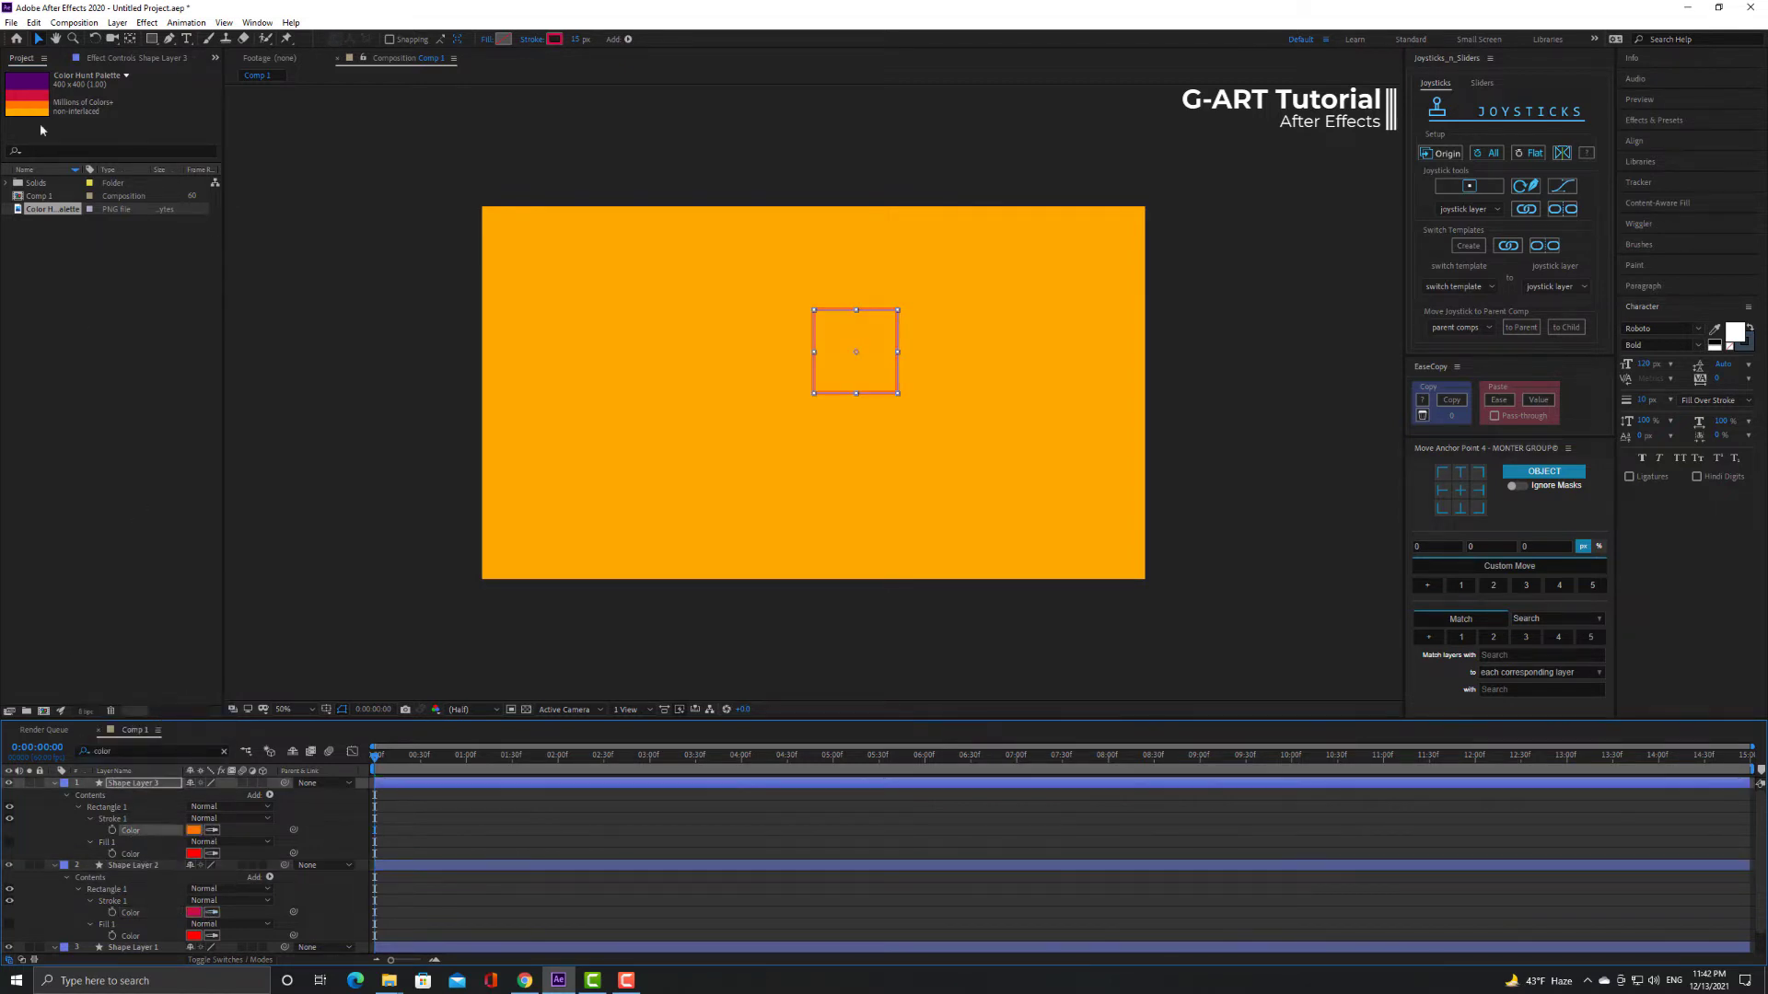
click(41, 113)
click(223, 751)
shift+click(144, 811)
key(r)
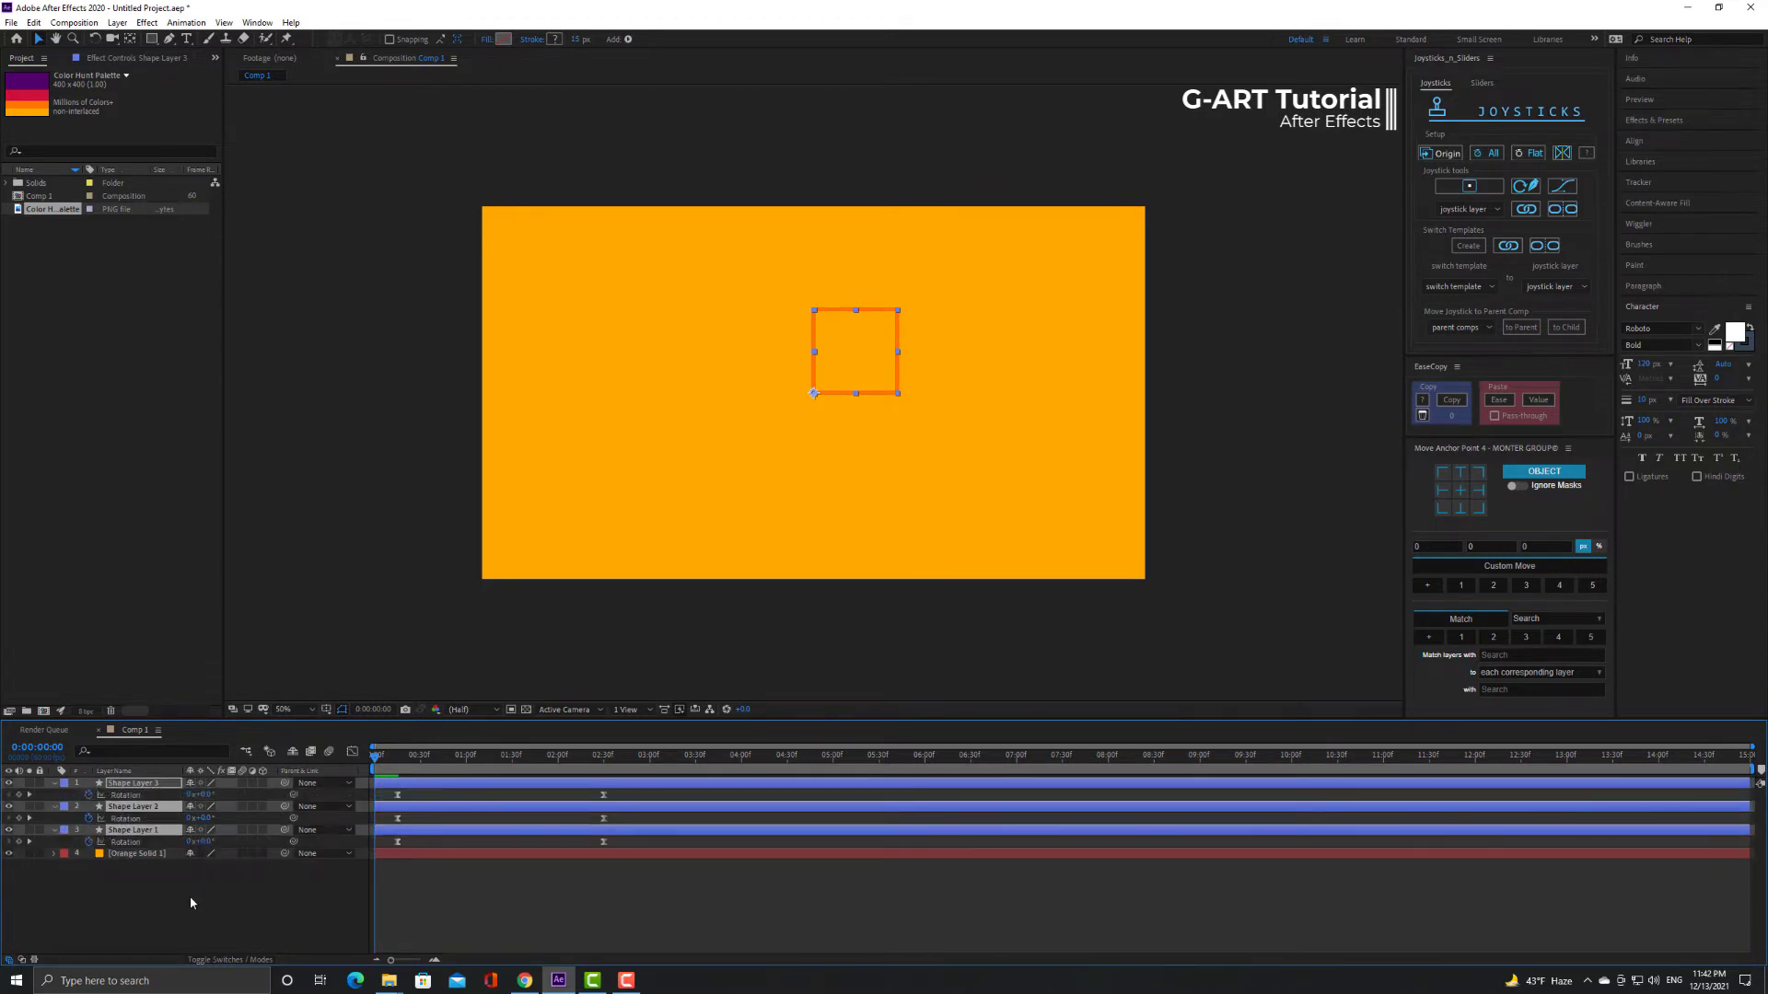
click(136, 893)
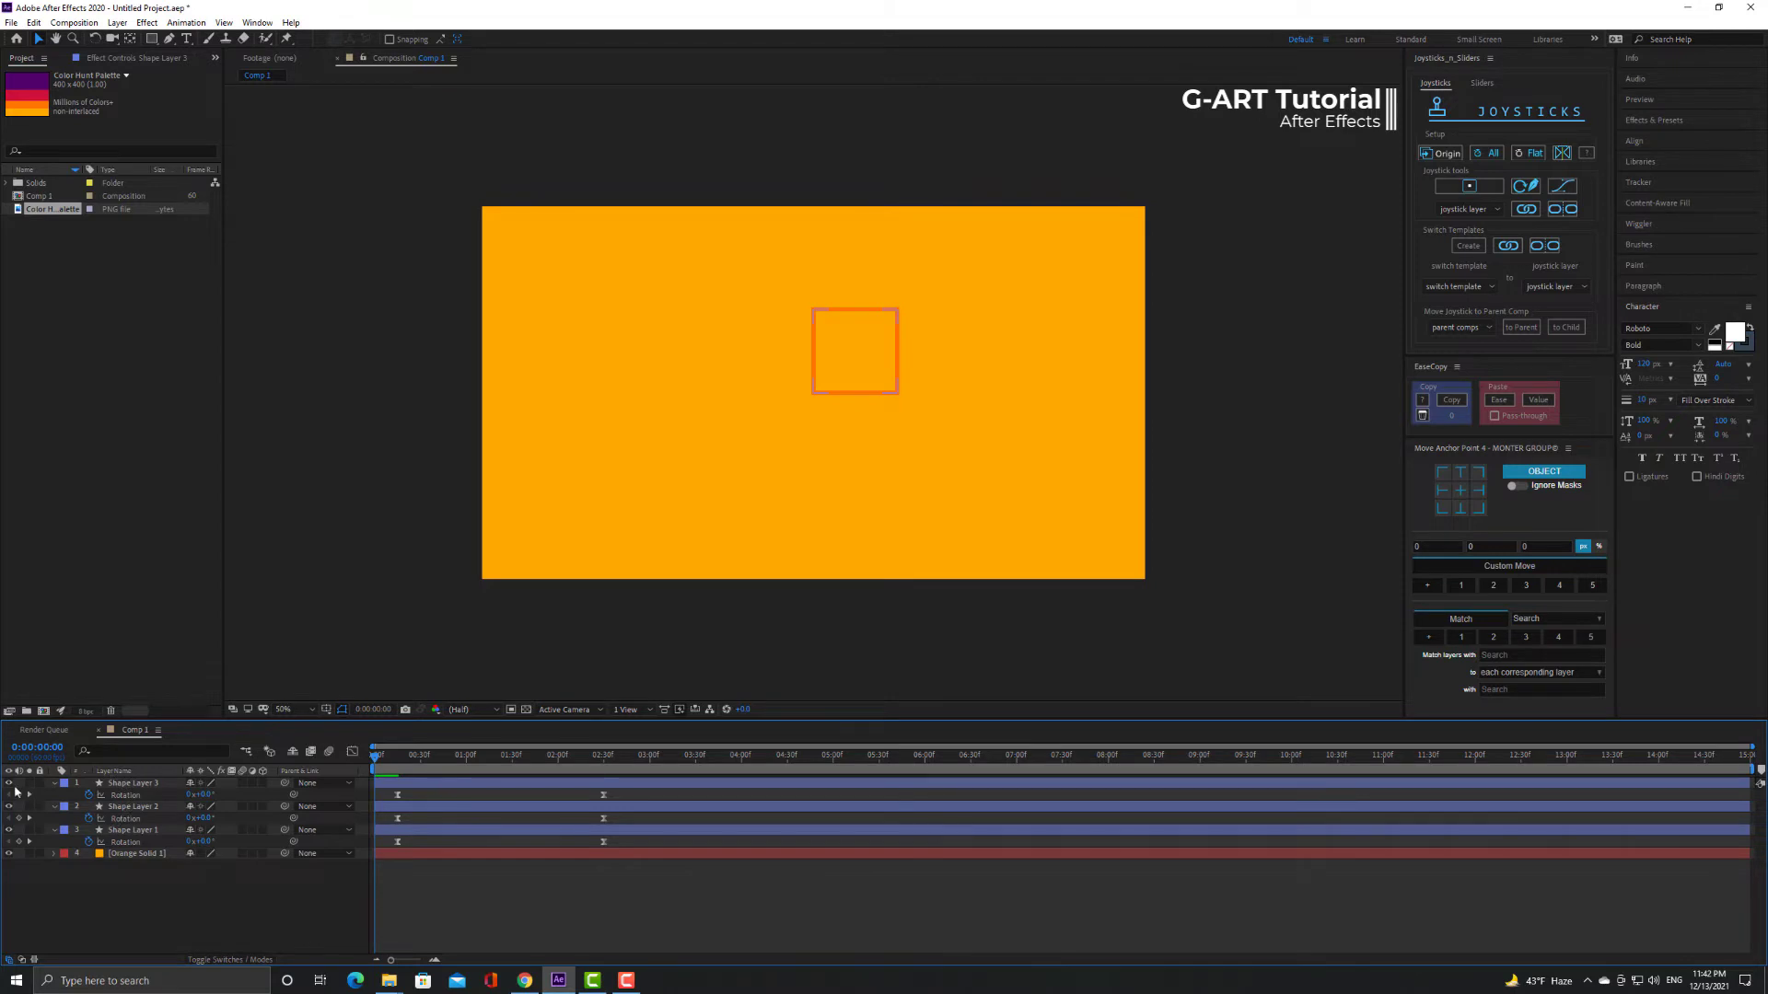
Give Shape Layer 2's Rotation a value*2 expression.
key(alt)
click(147, 810)
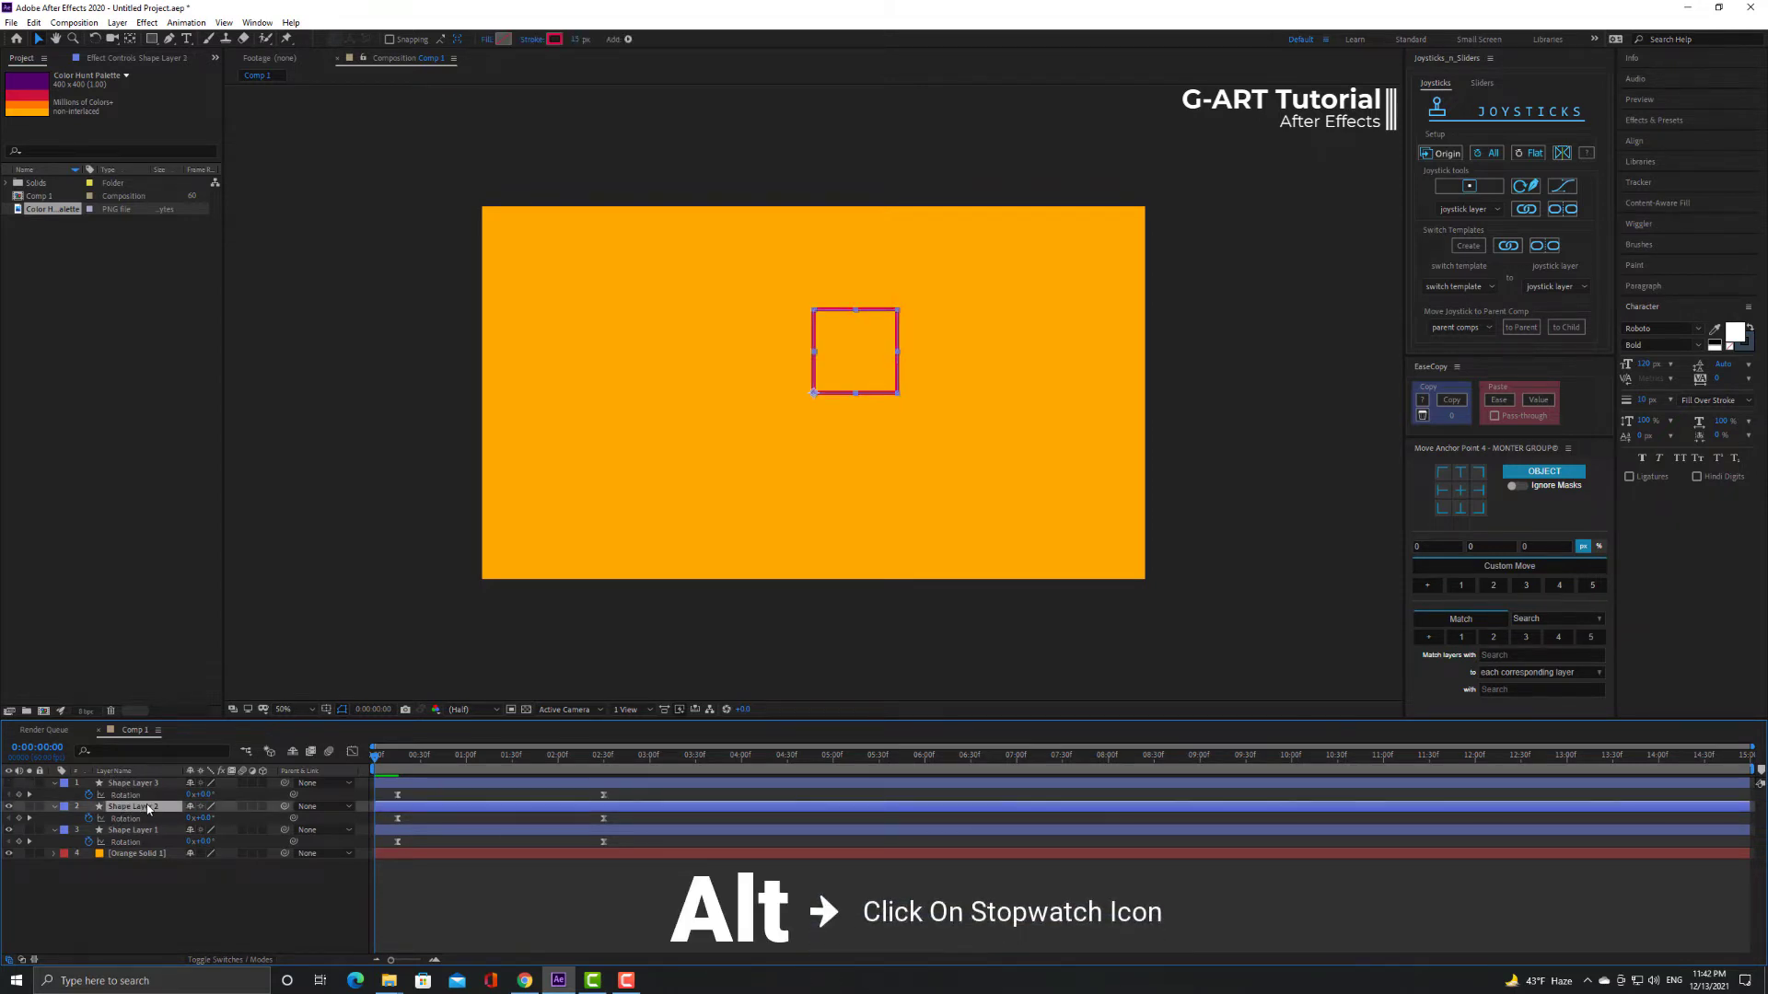
alt+click(89, 819)
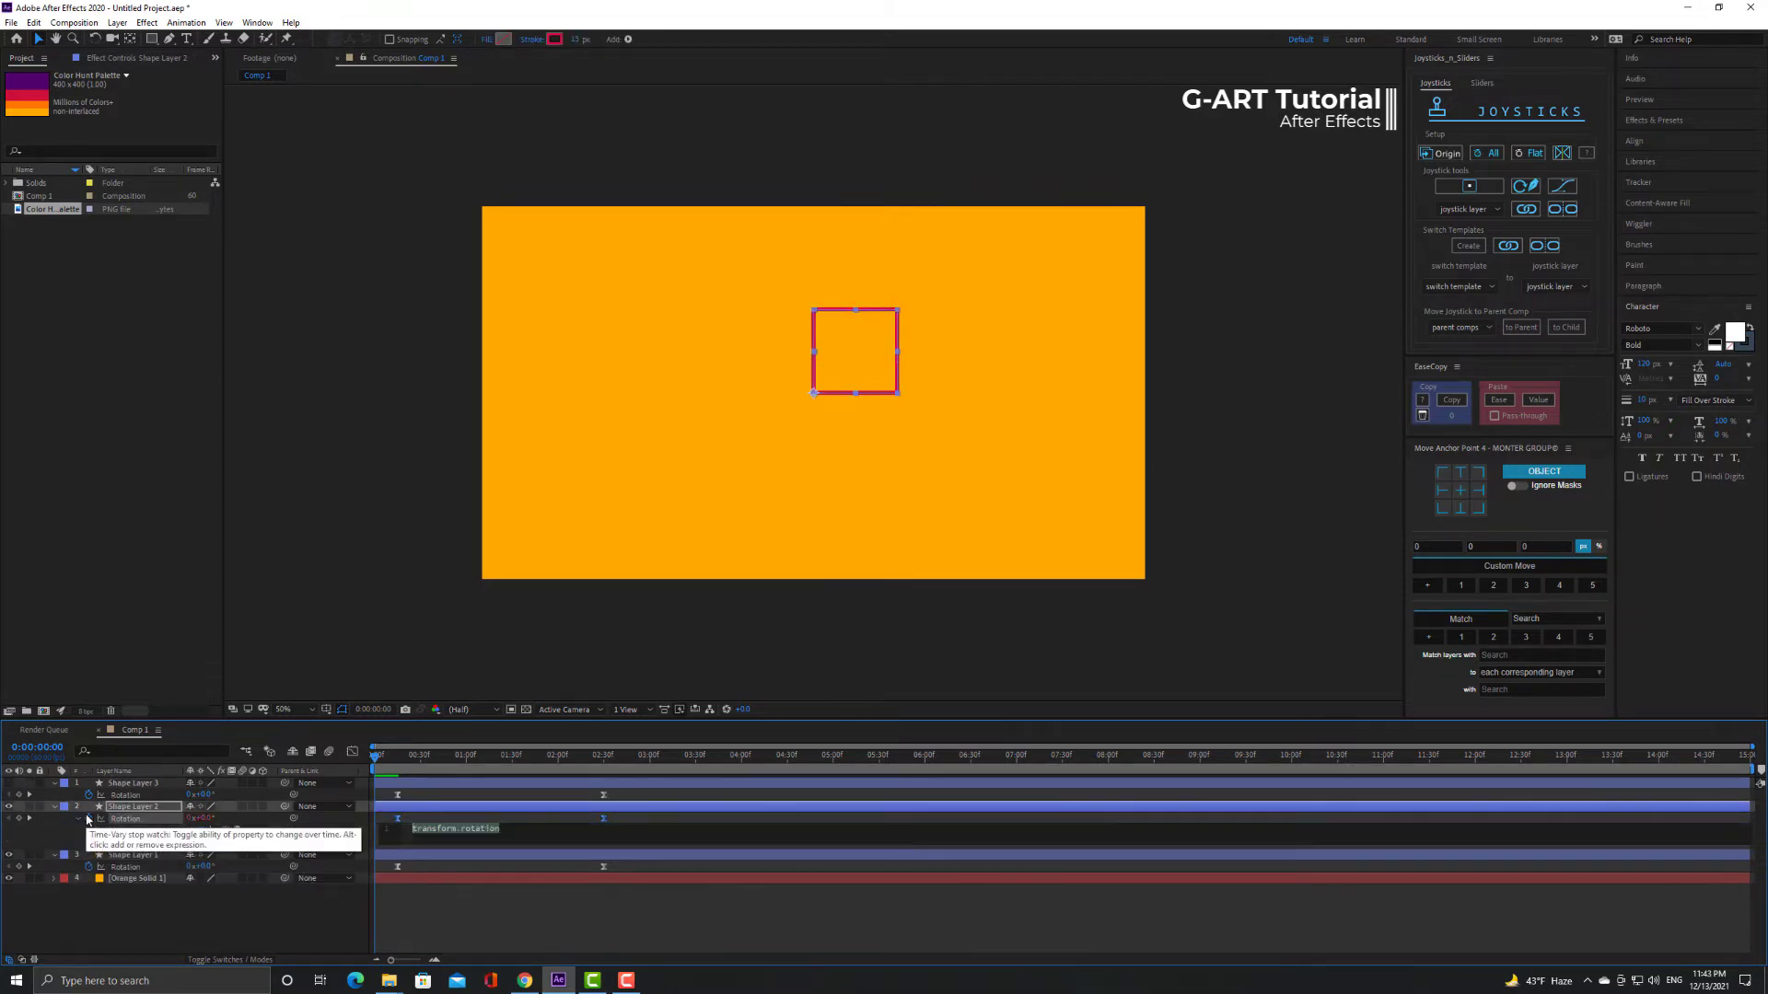
text(va)
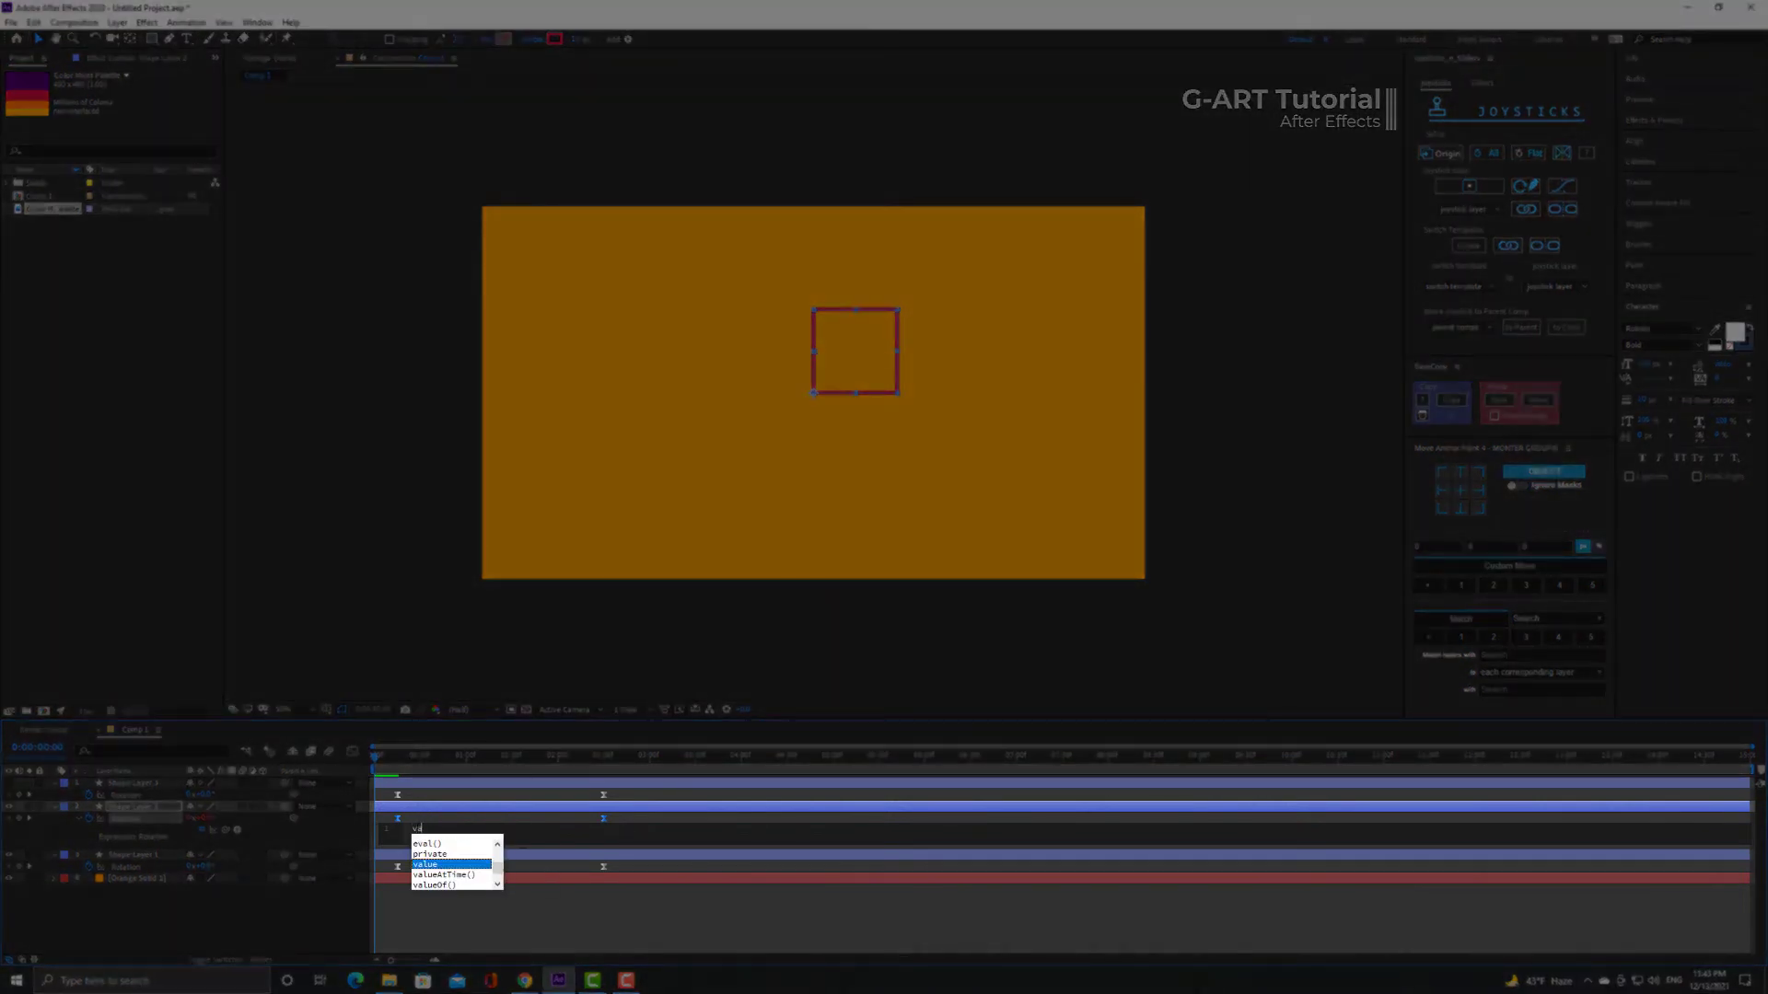
key(Return)
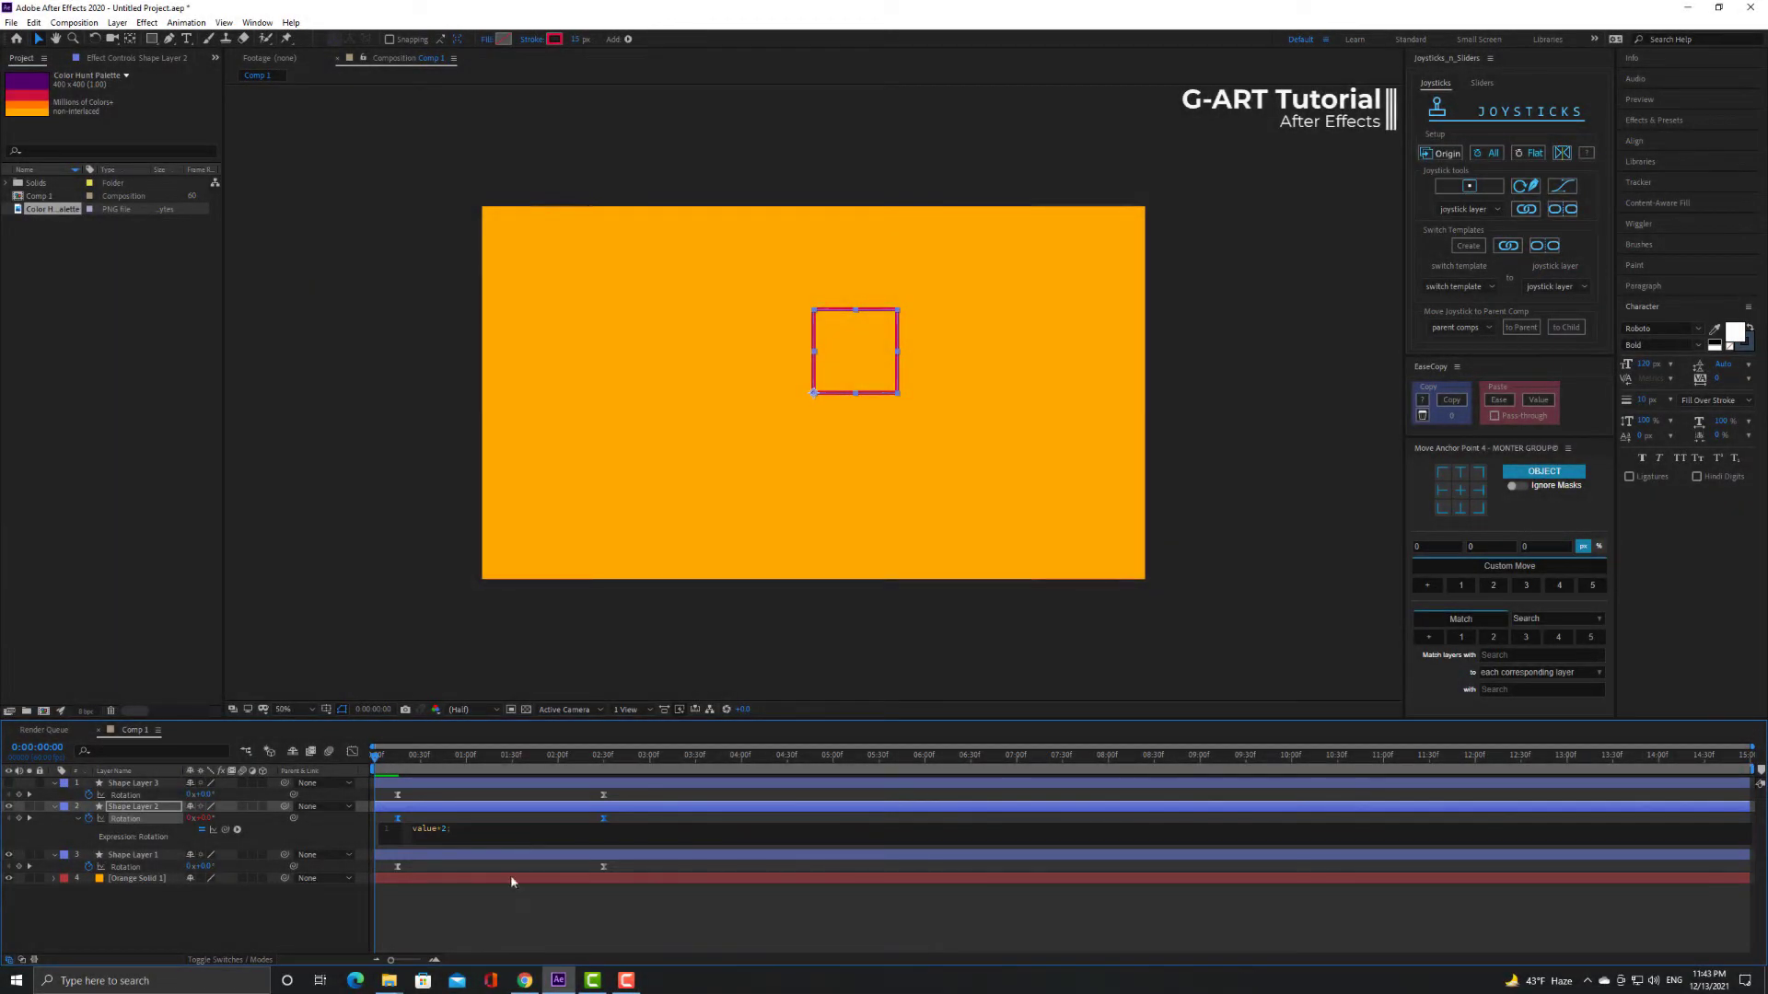
click(505, 896)
Preview the three rotating squares, replaying from the start.
key(space)
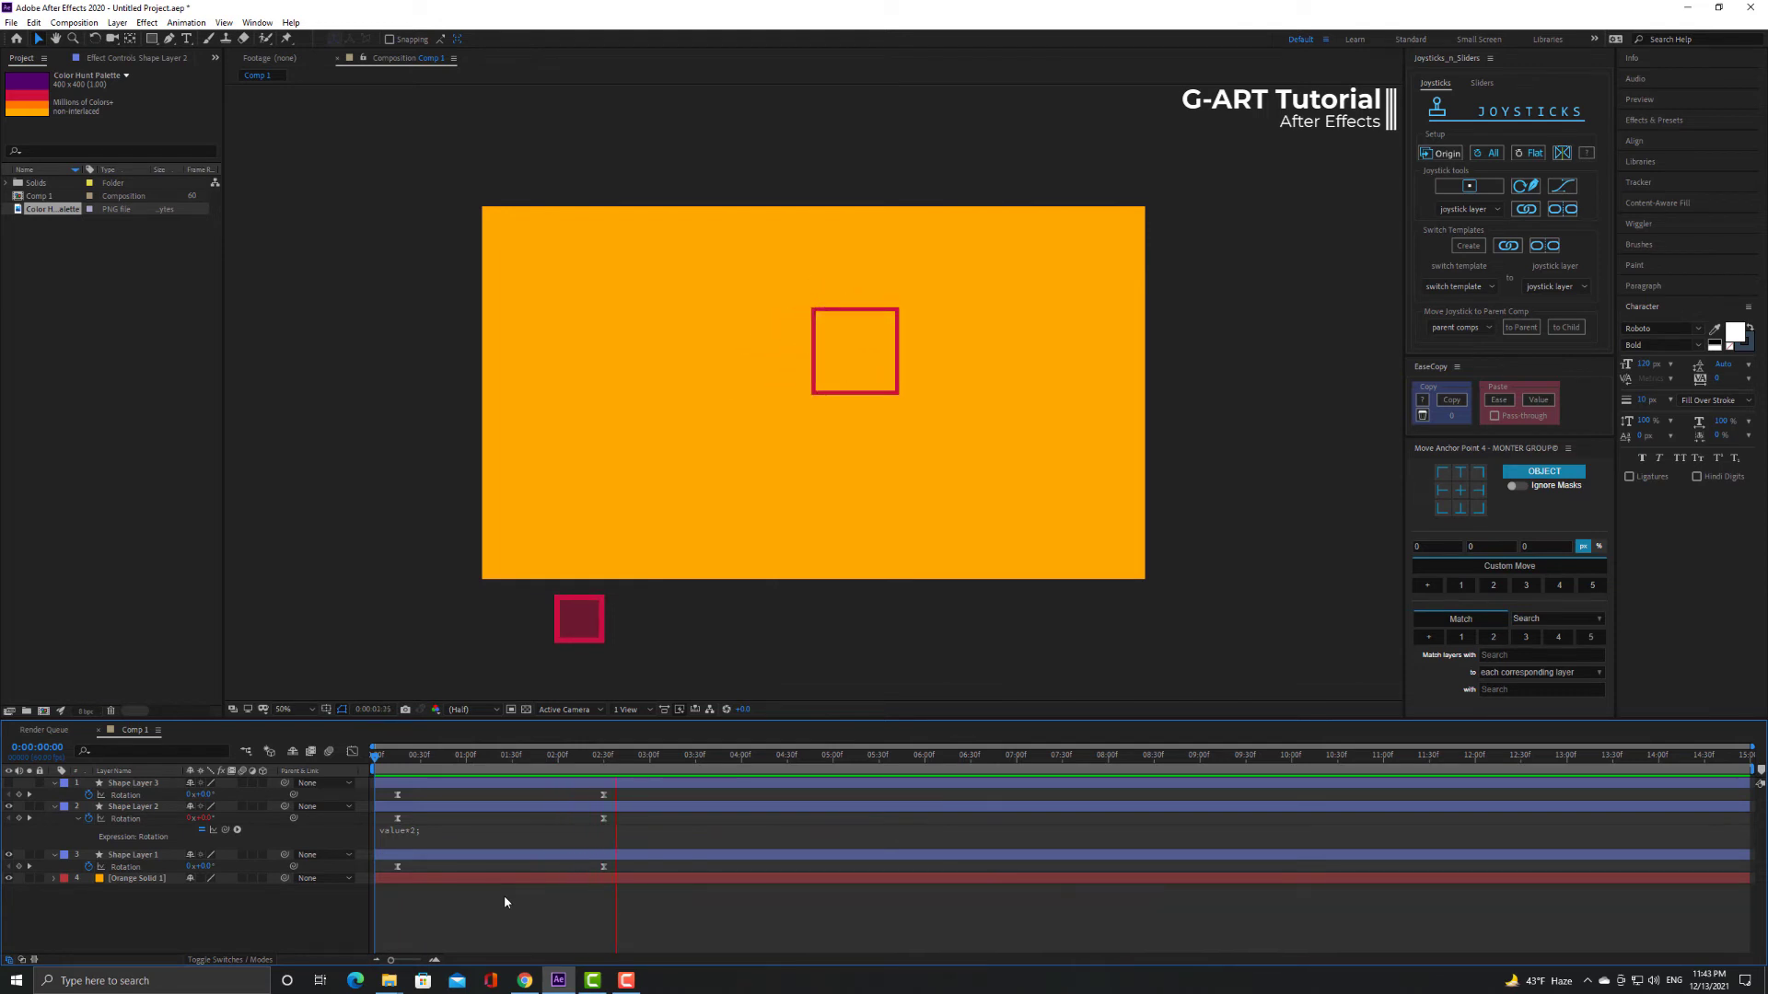
key(space)
key(Home)
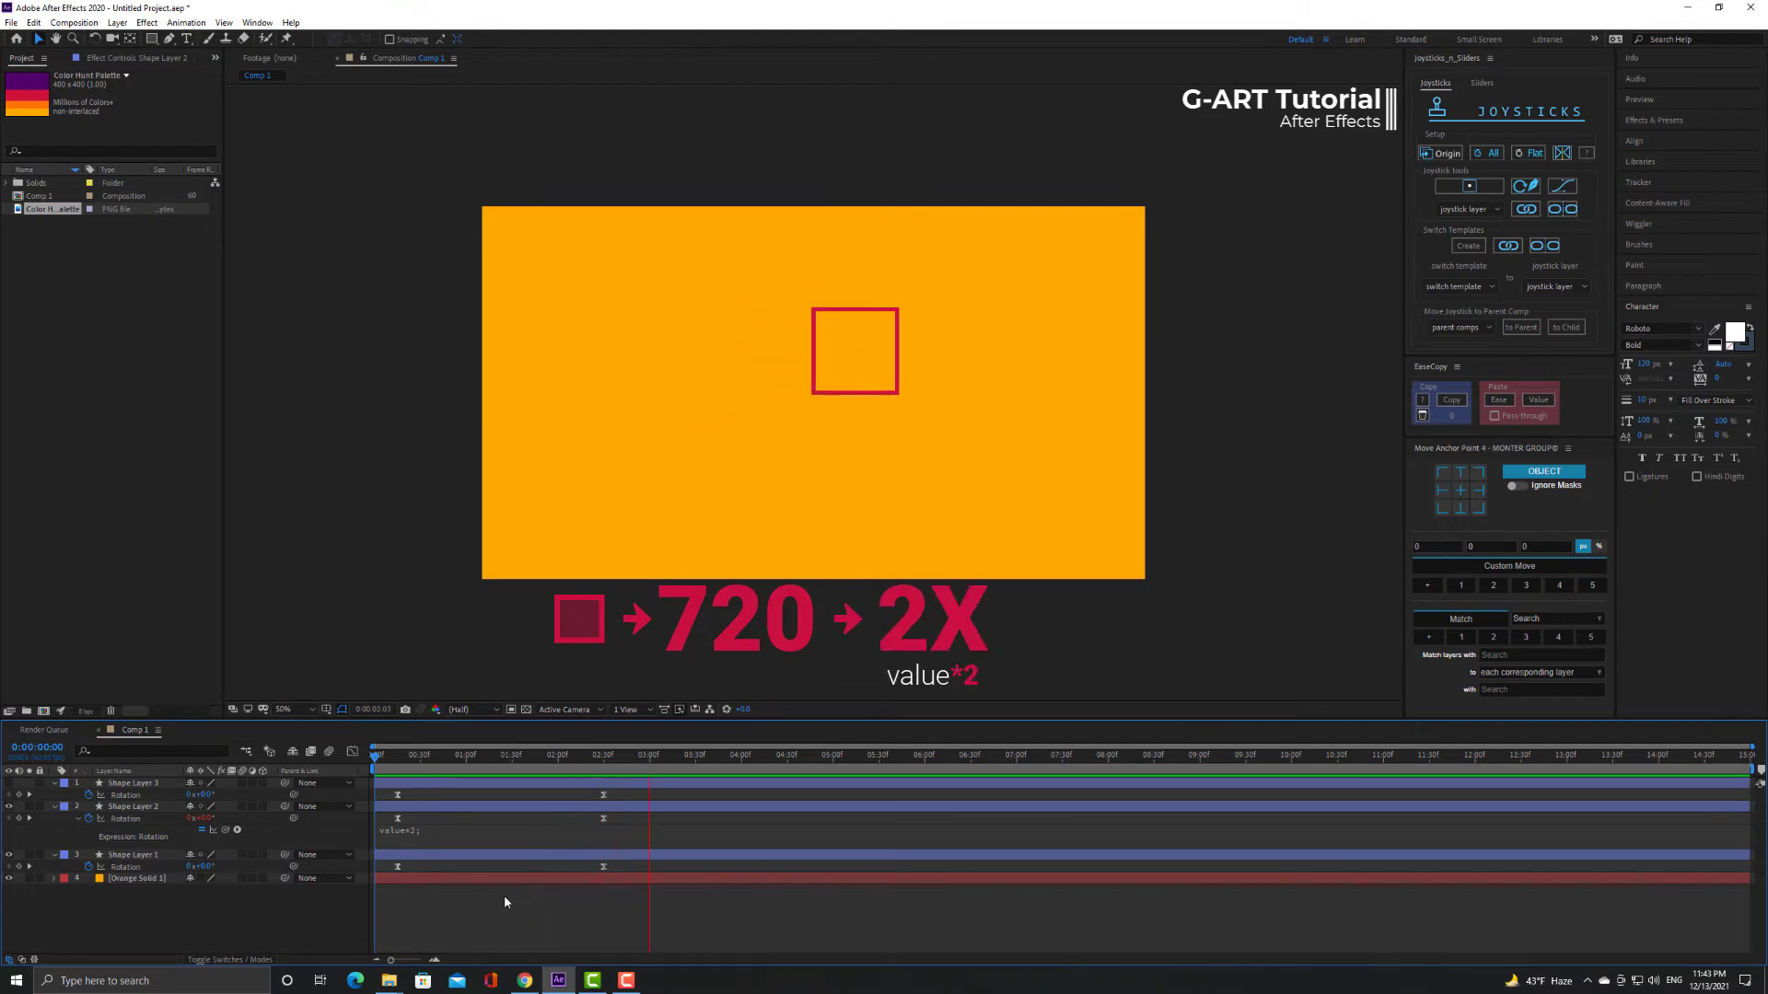
key(space)
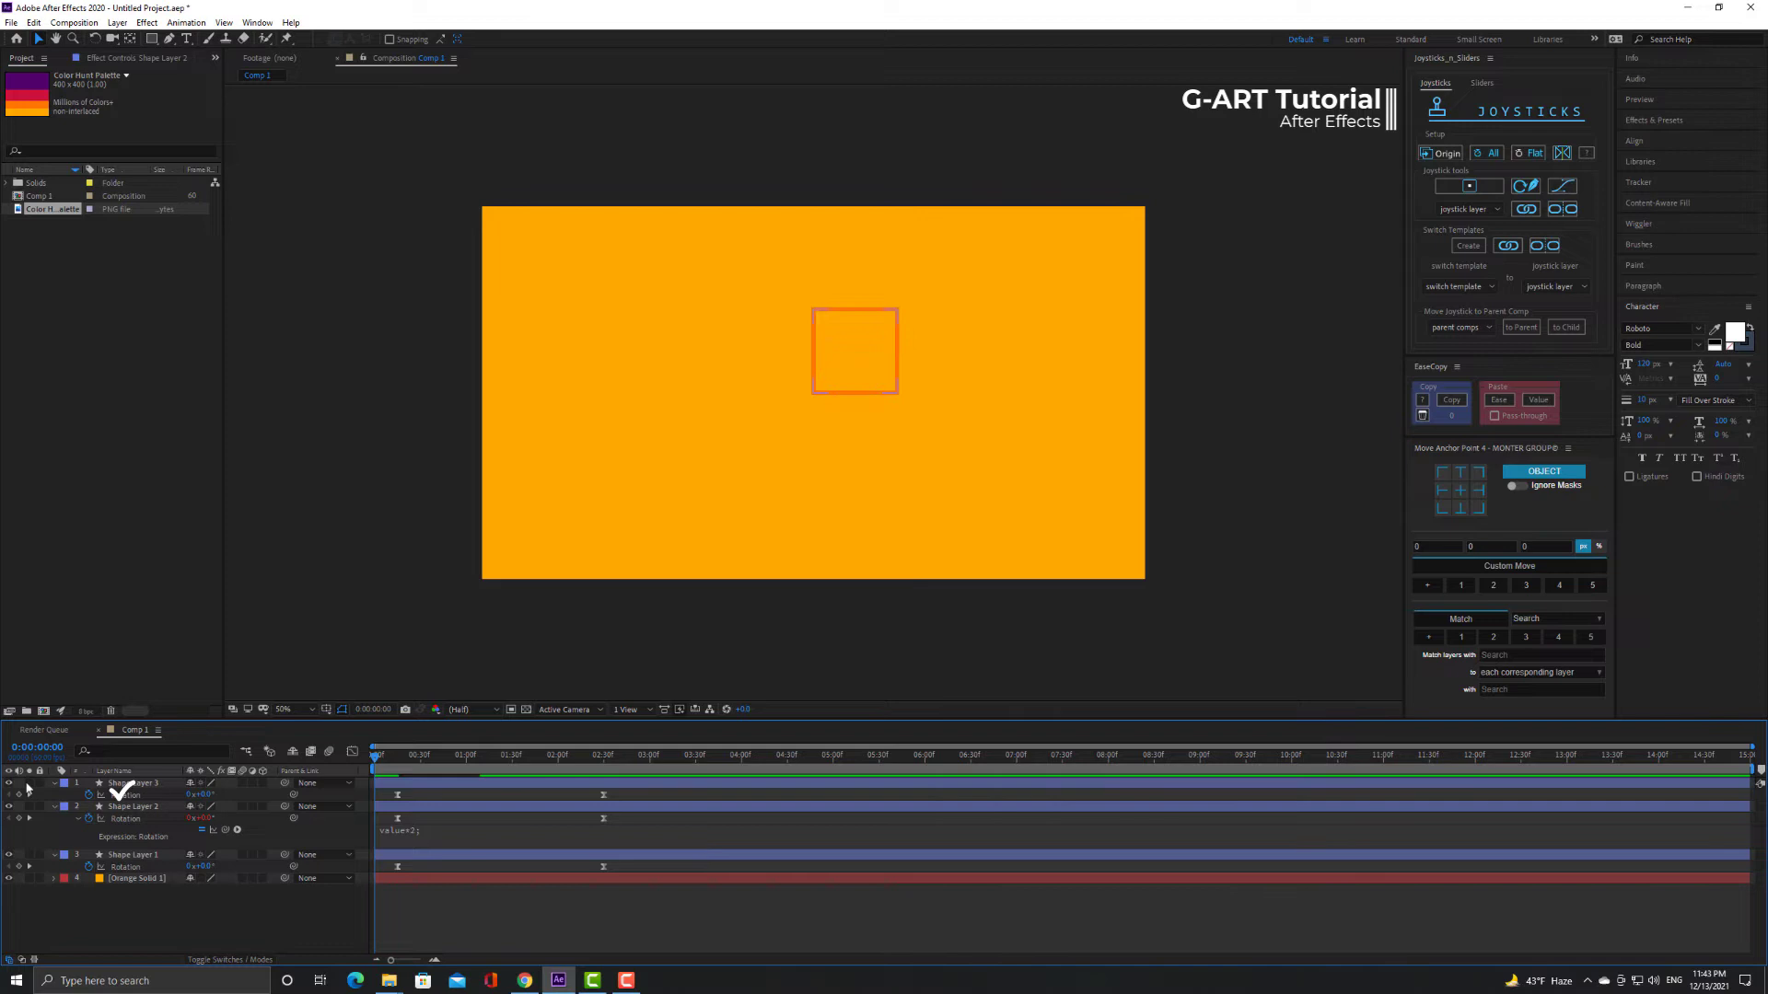
Give Shape Layer 3's Rotation a value*3 expression.
alt+click(88, 794)
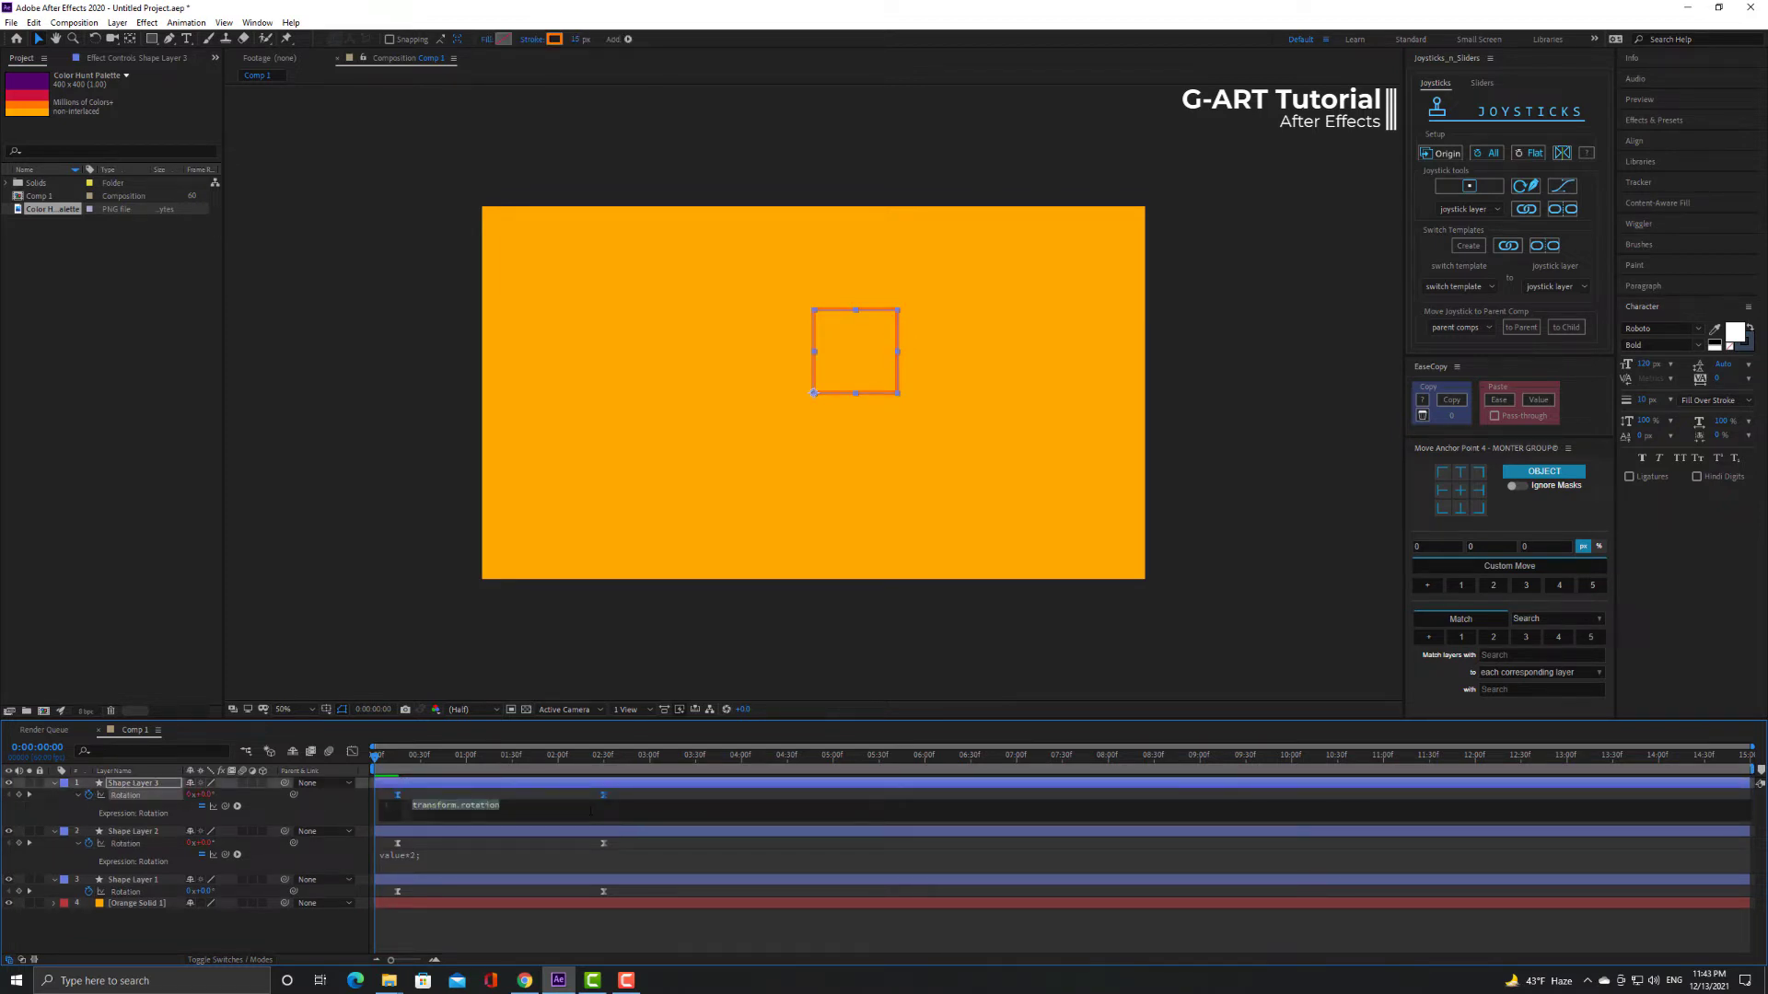
text(v)
key(Return)
click(380, 675)
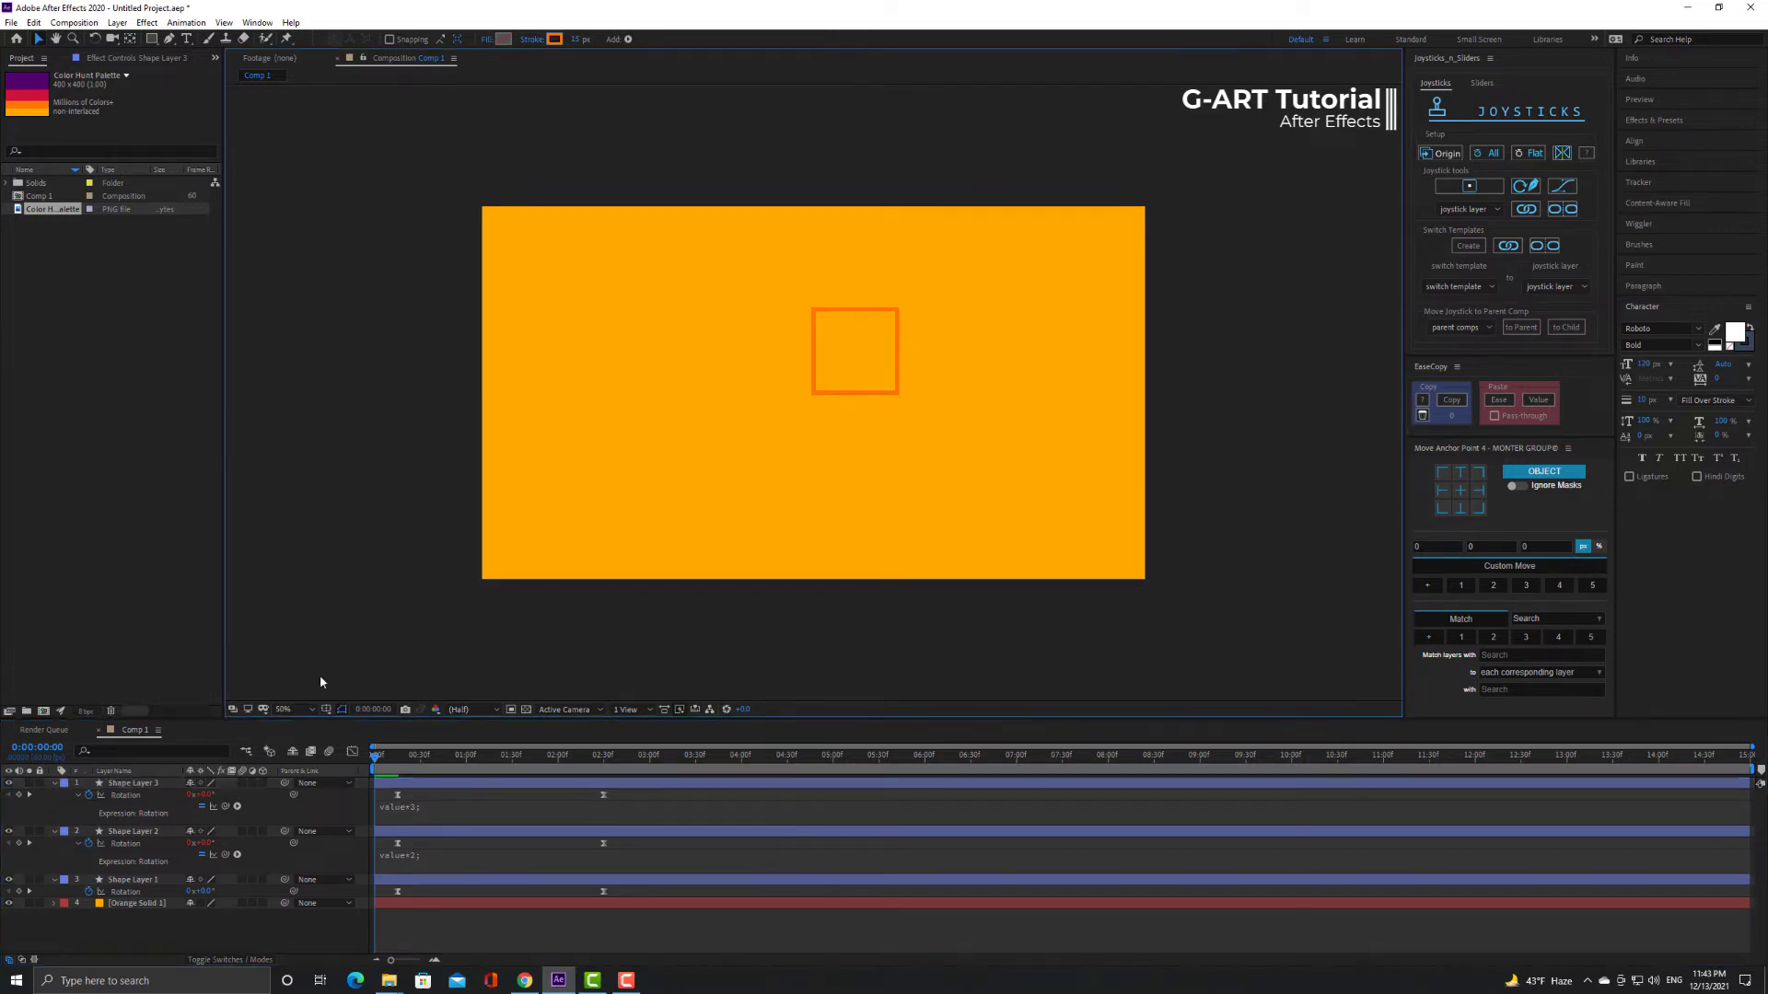
Preview the rotating squares, then start editing Shape Layer 2's rotation expression.
key(space)
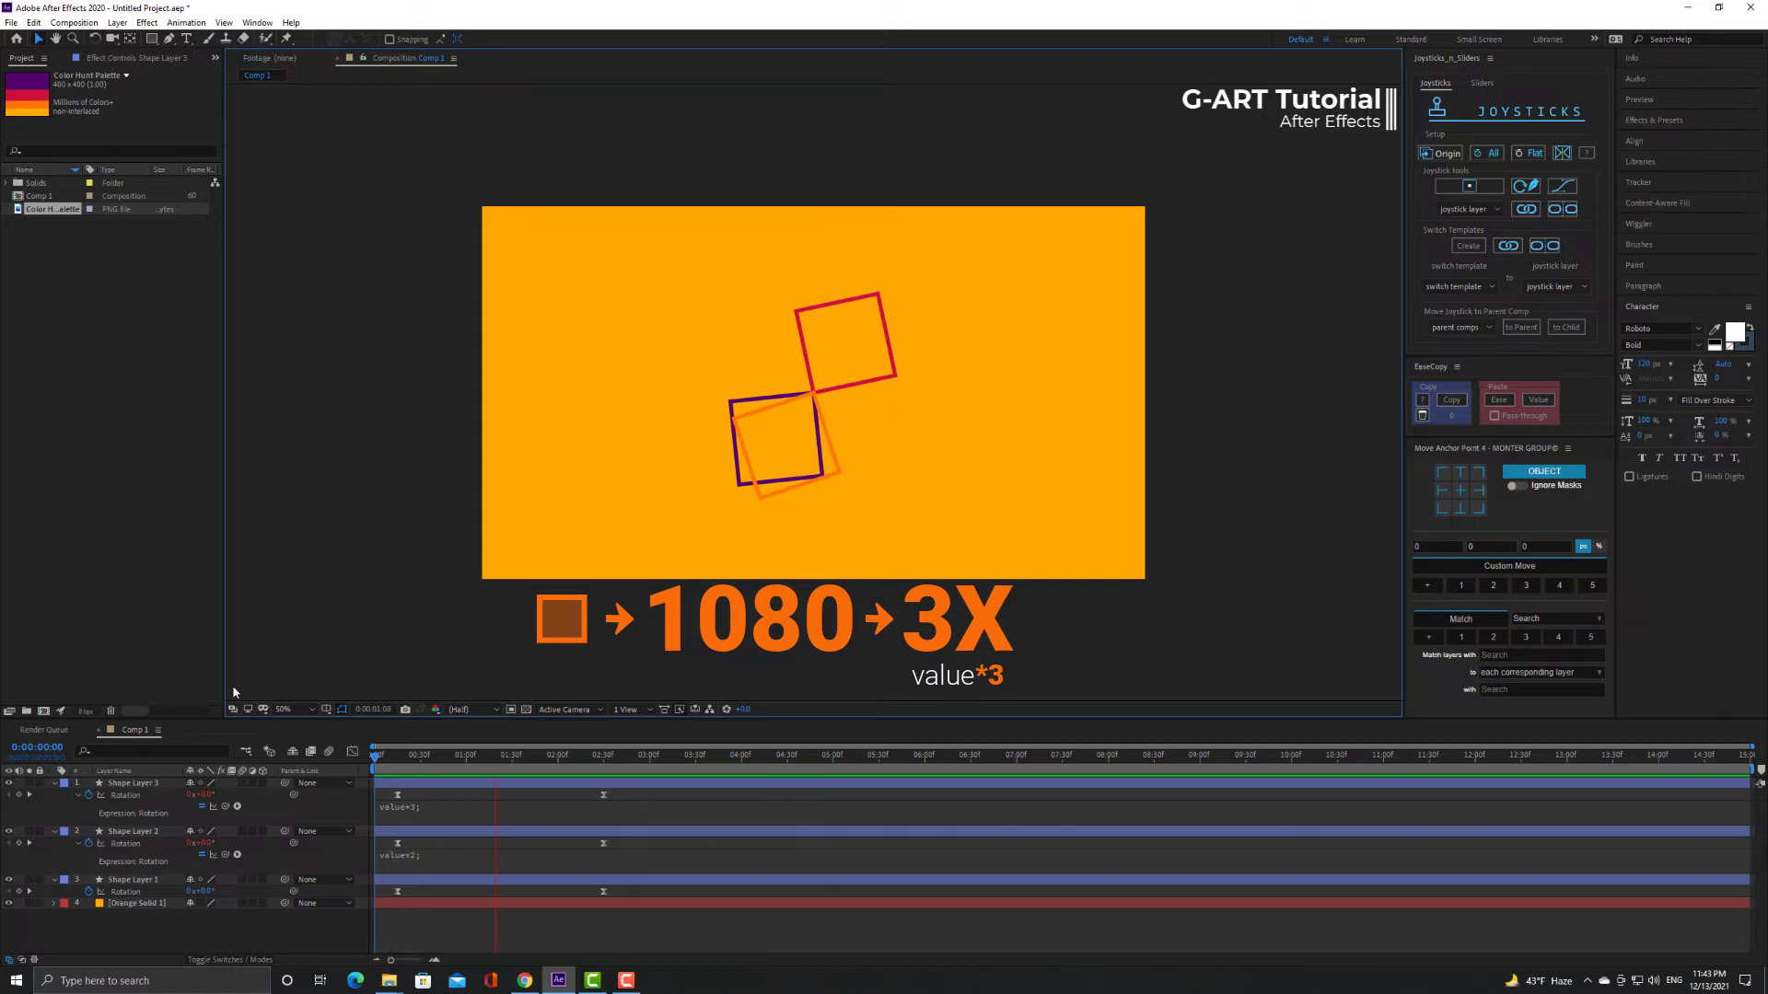
key(space)
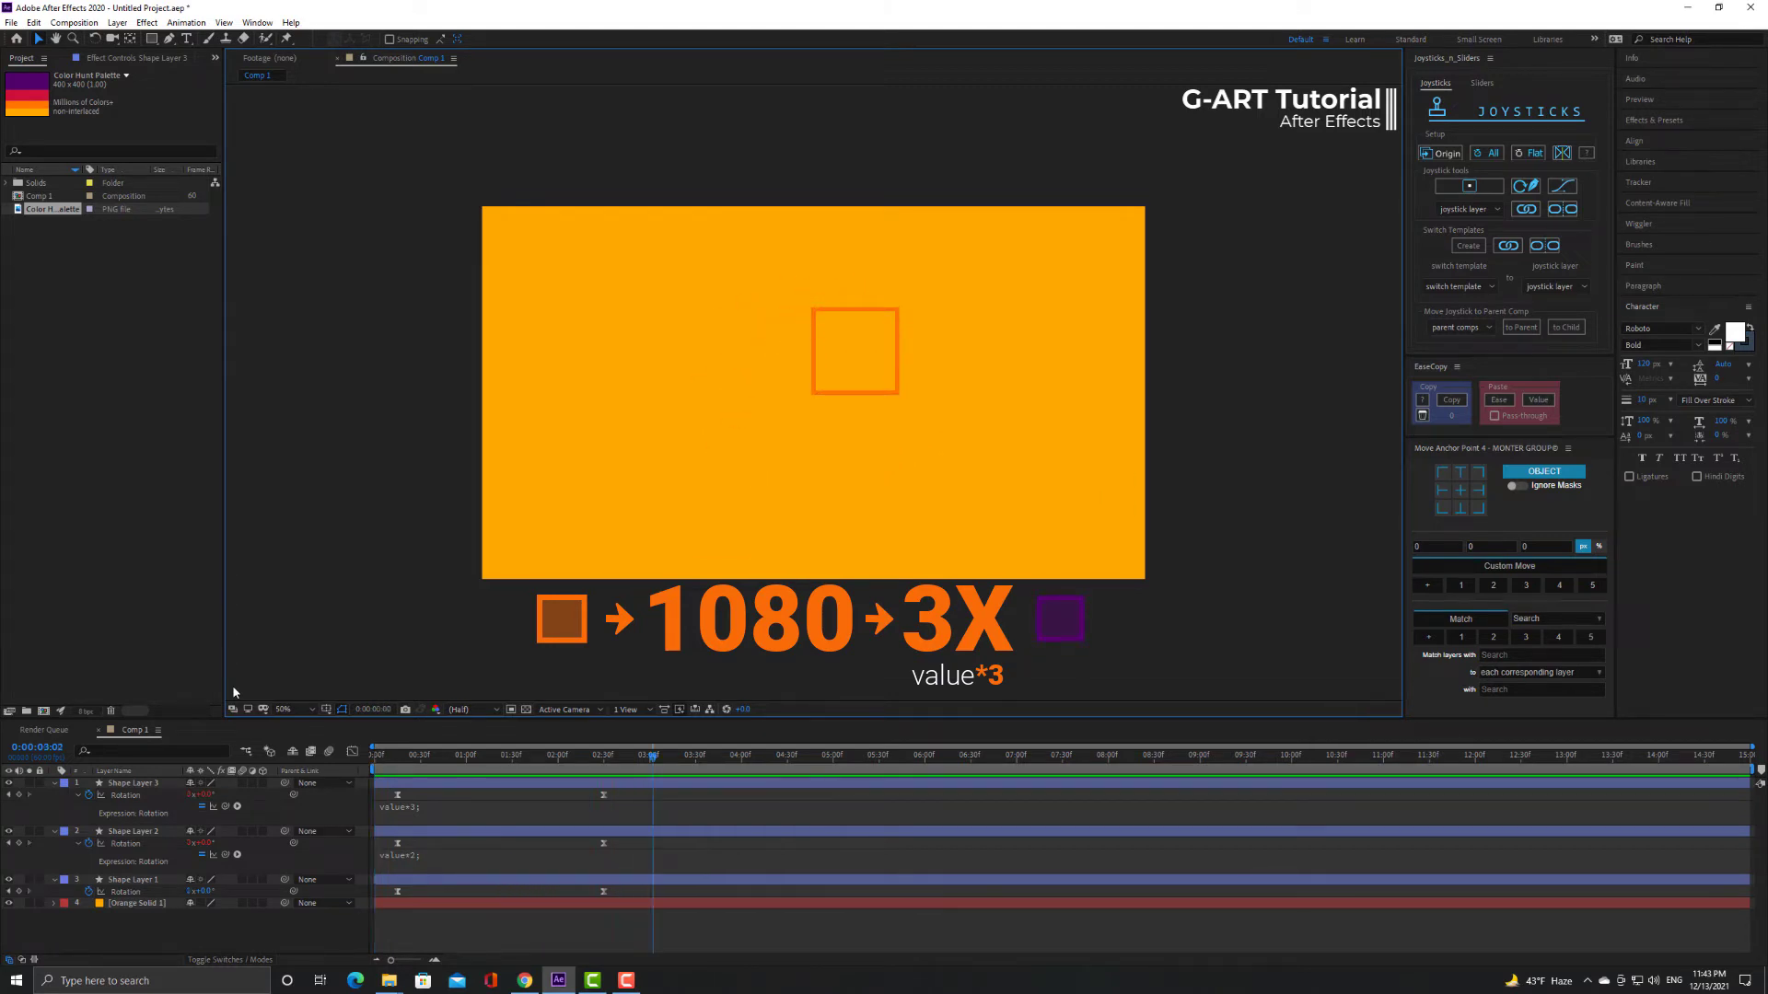
click(443, 873)
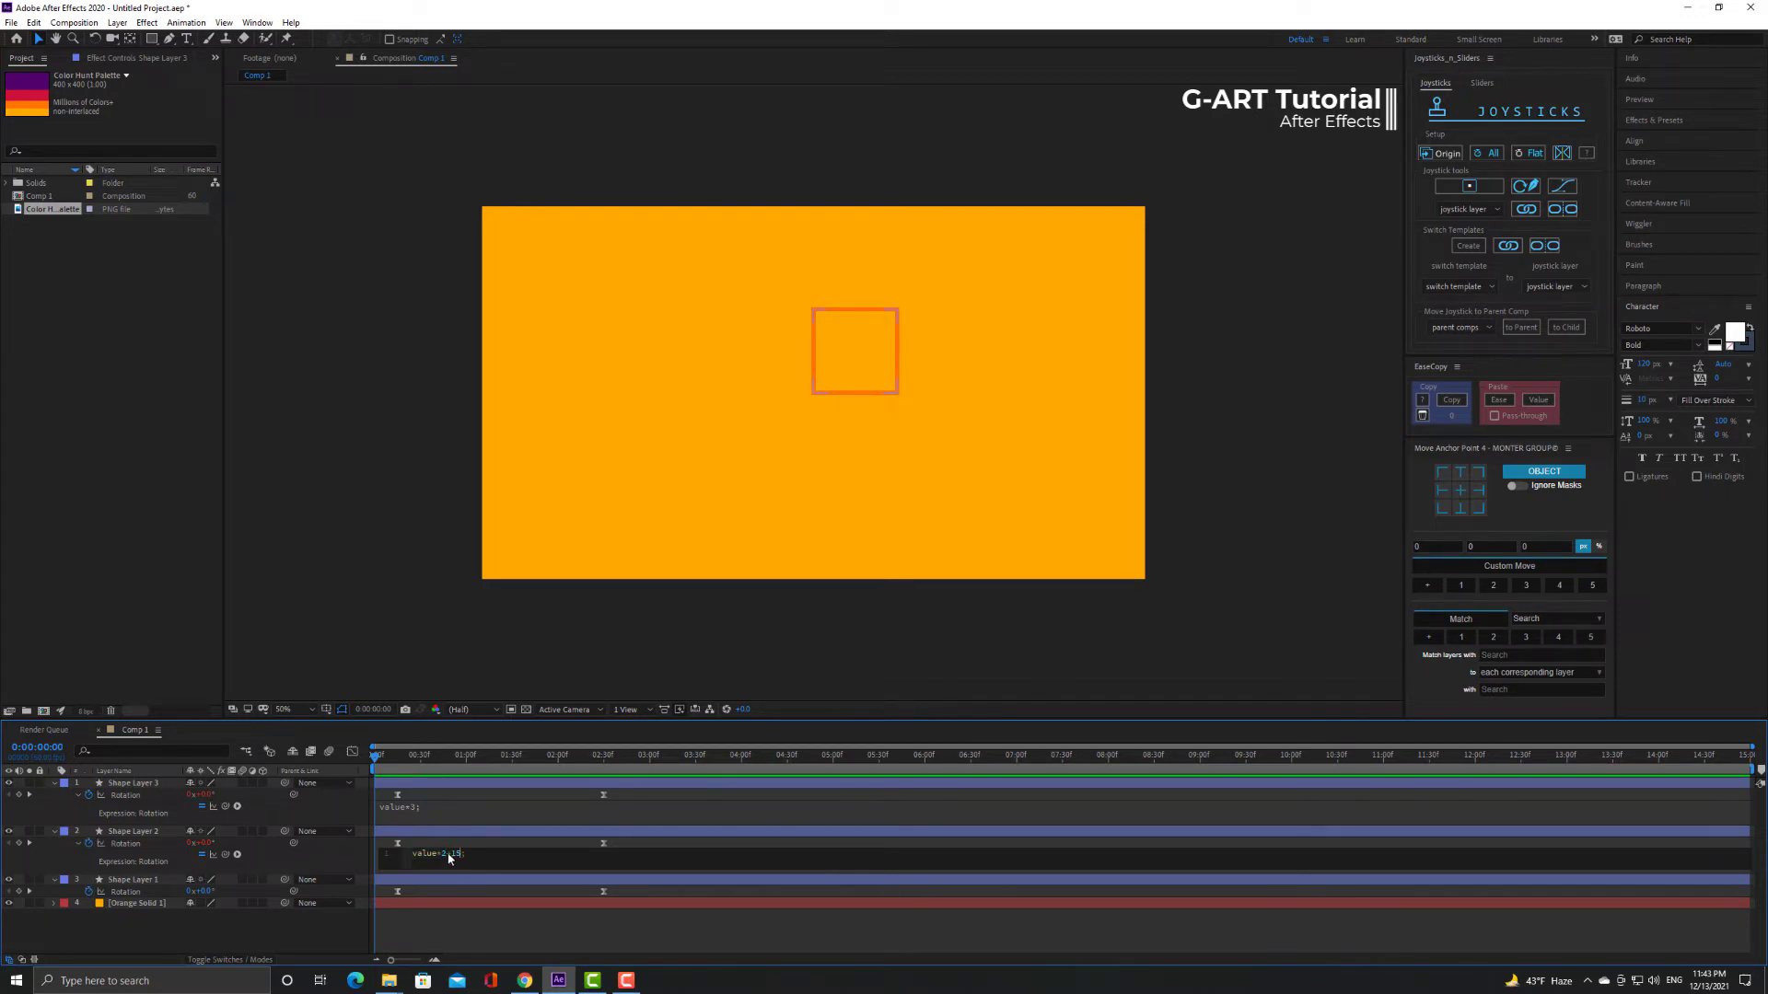
Set Shape Layer 2's rotation expression to value*2-15 and Shape Layer 3's to value*3+30.
click(462, 926)
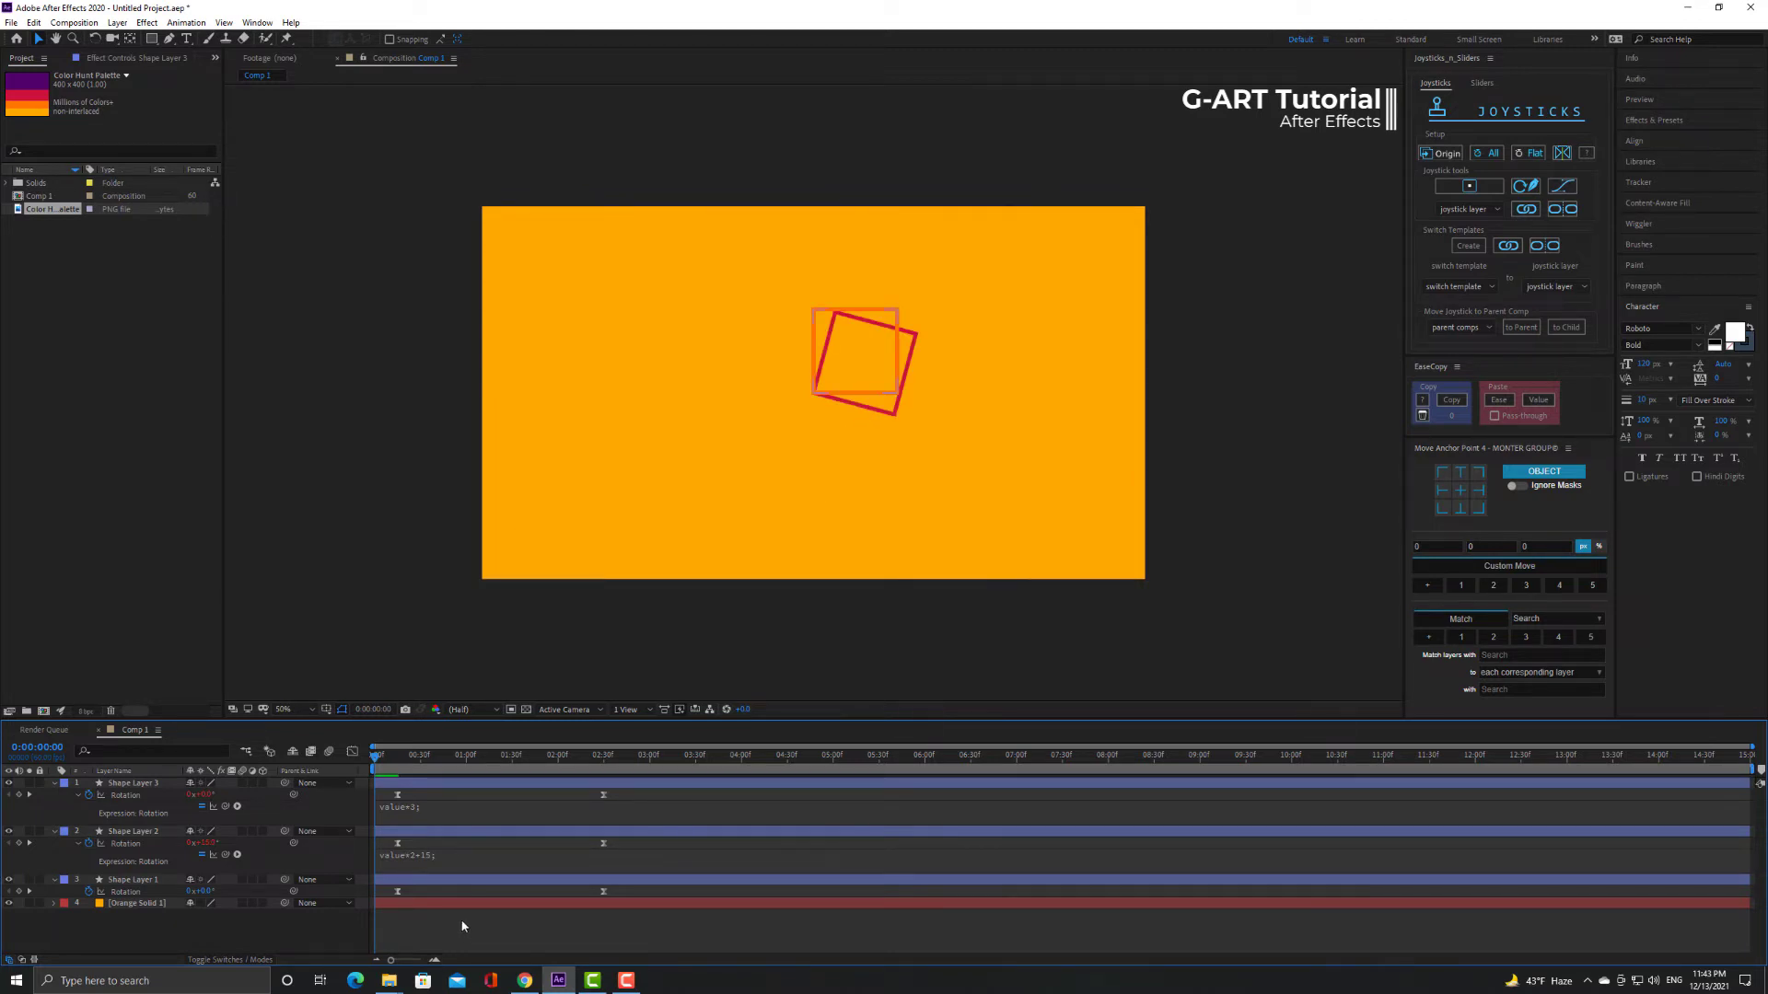
click(442, 818)
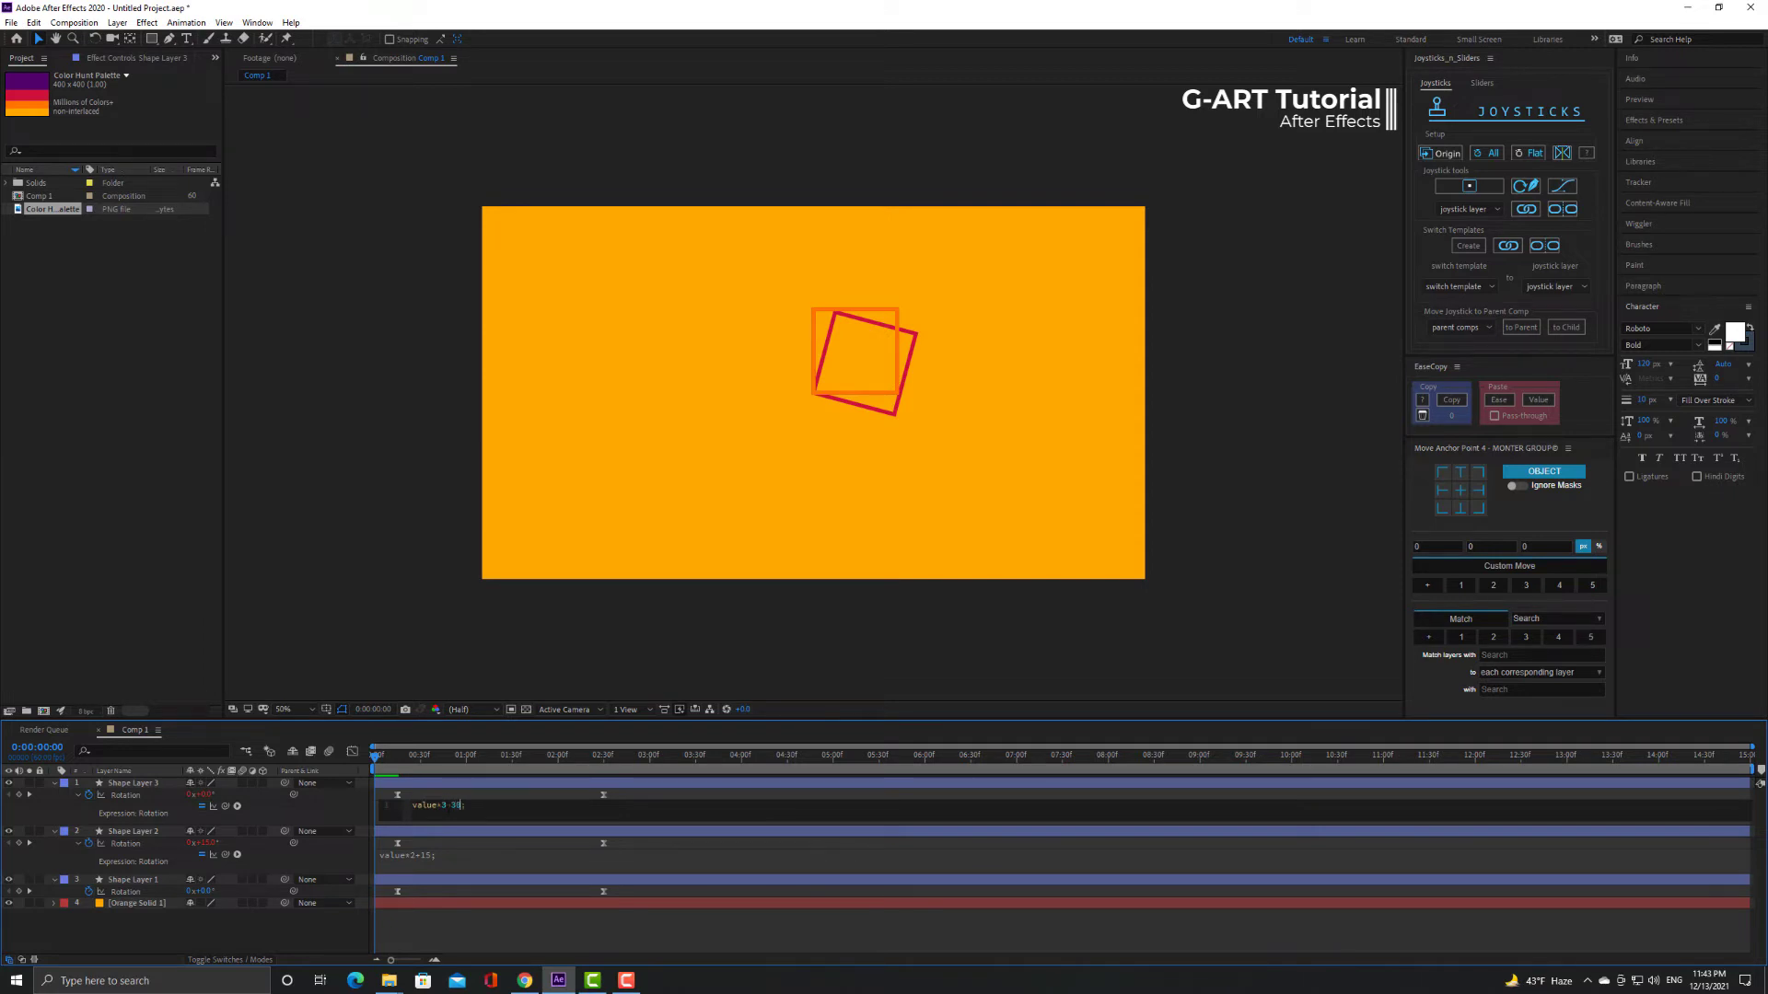
text(+30)
click(232, 686)
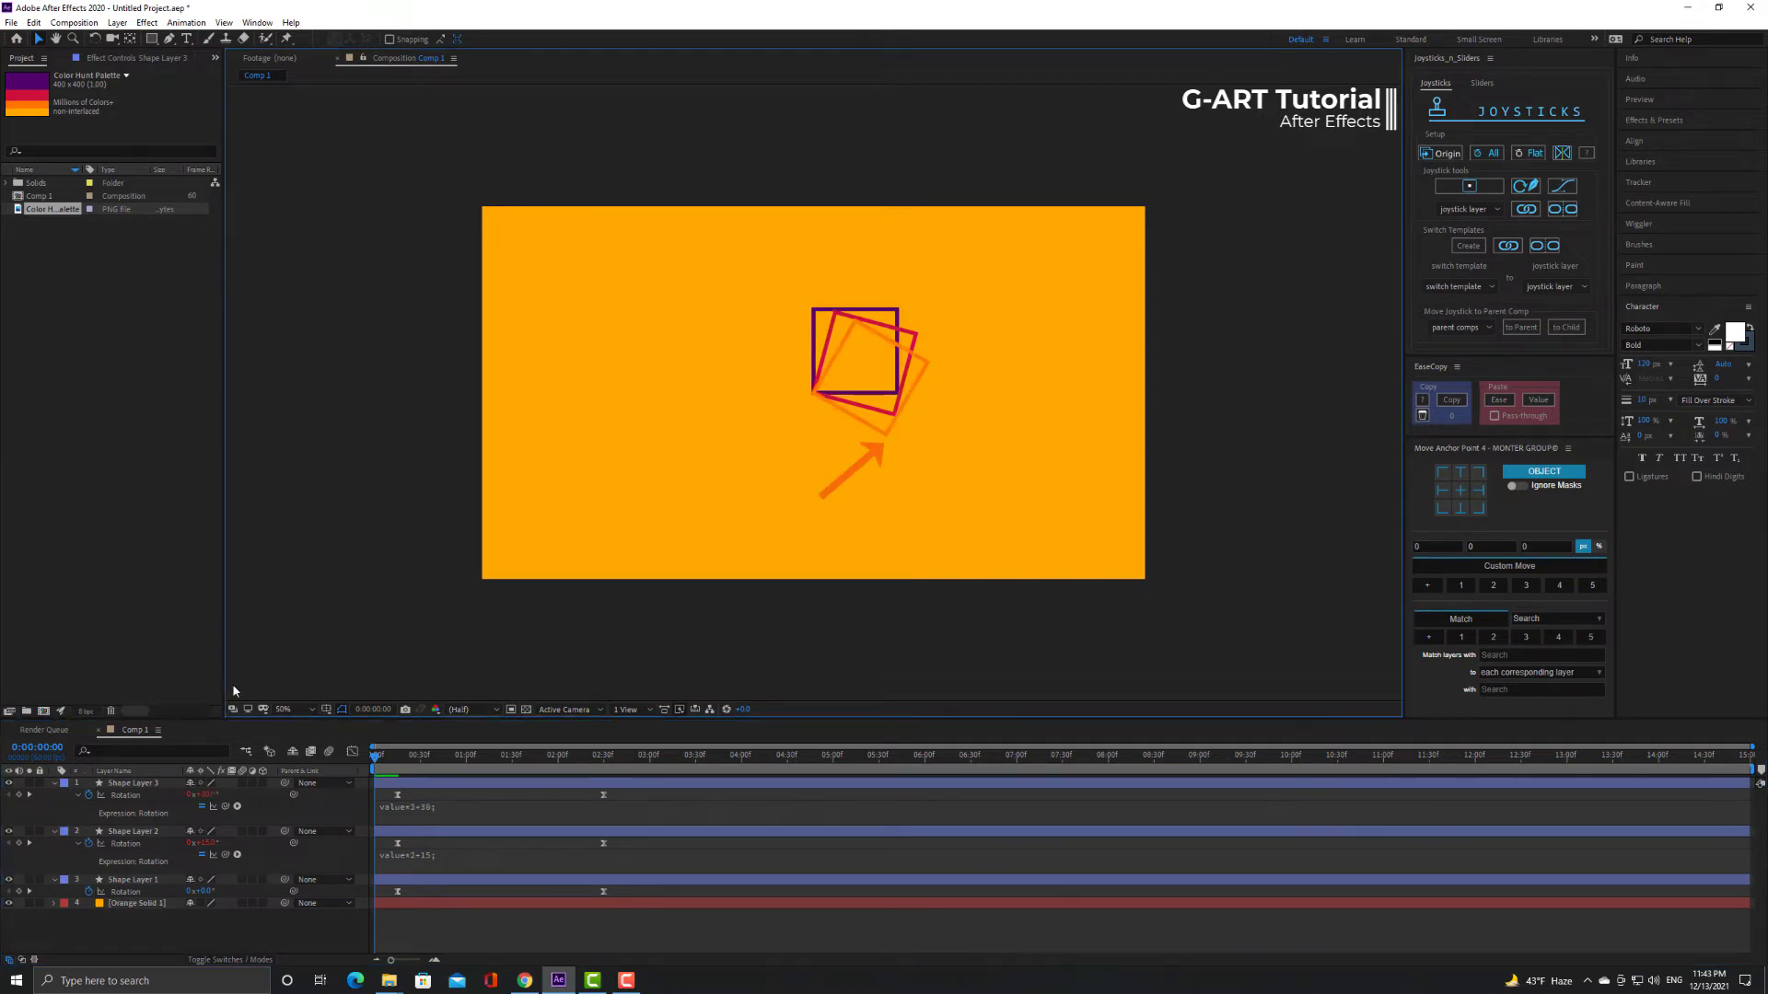
Preview the fanned, offset rotating squares.
key(space)
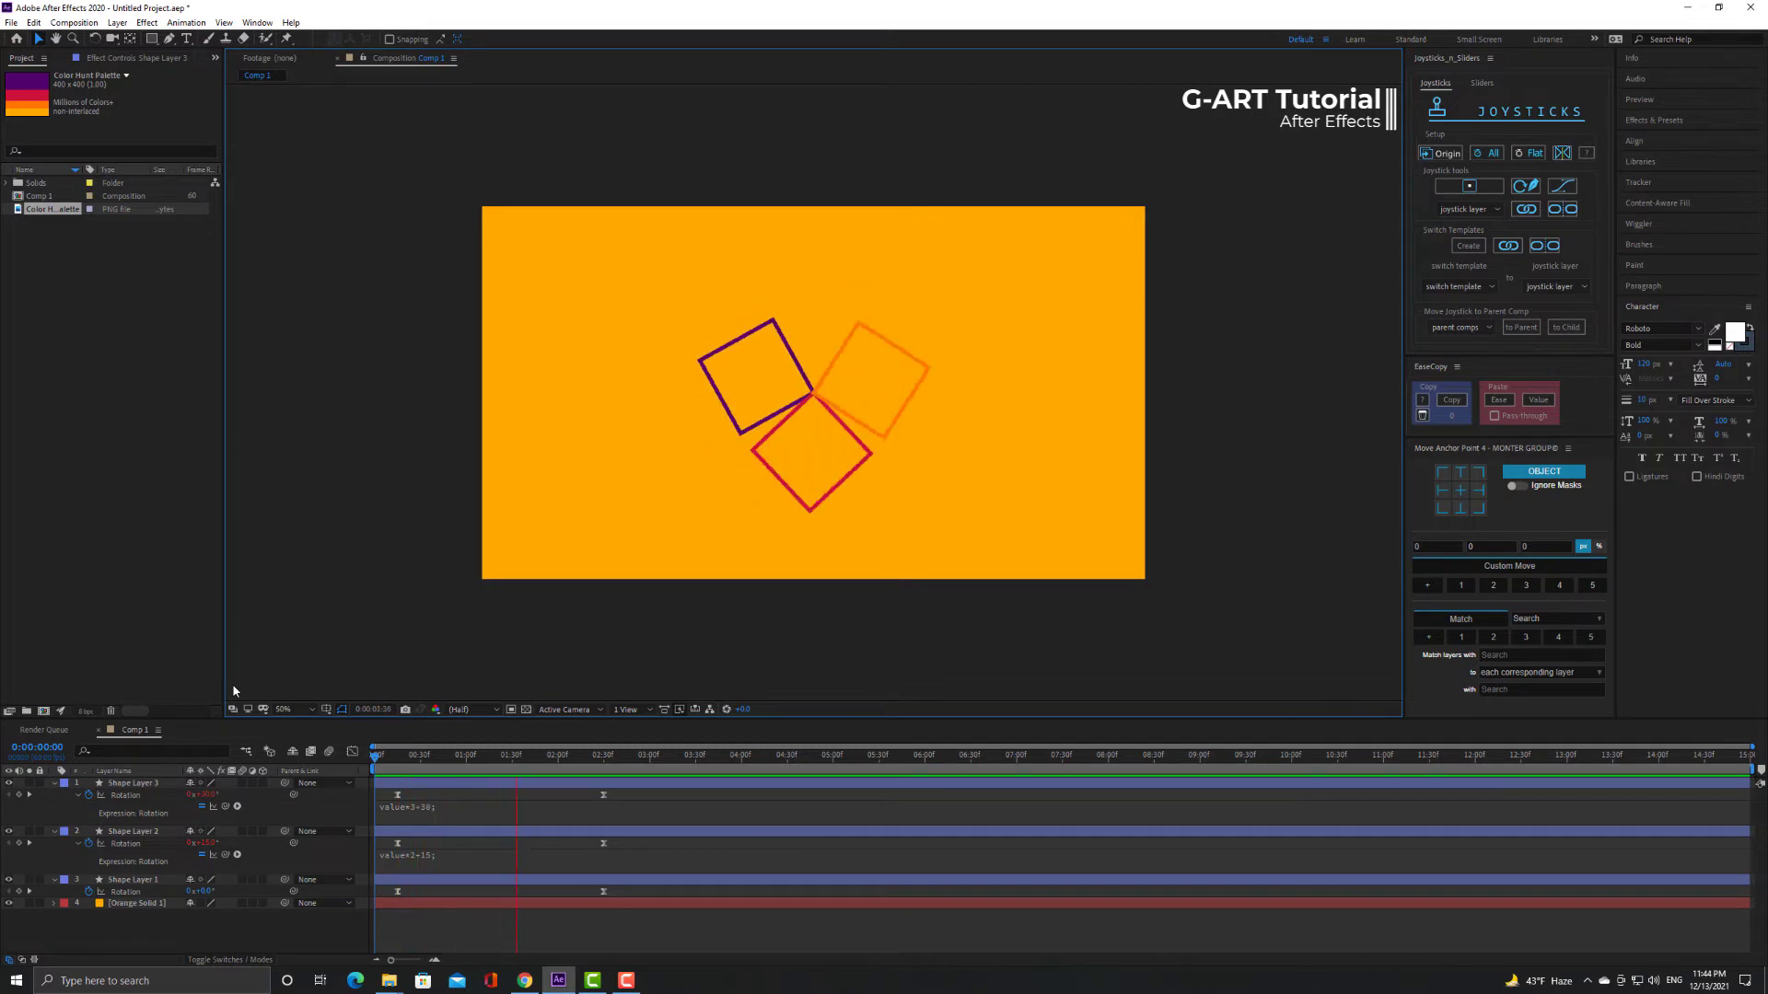
key(space)
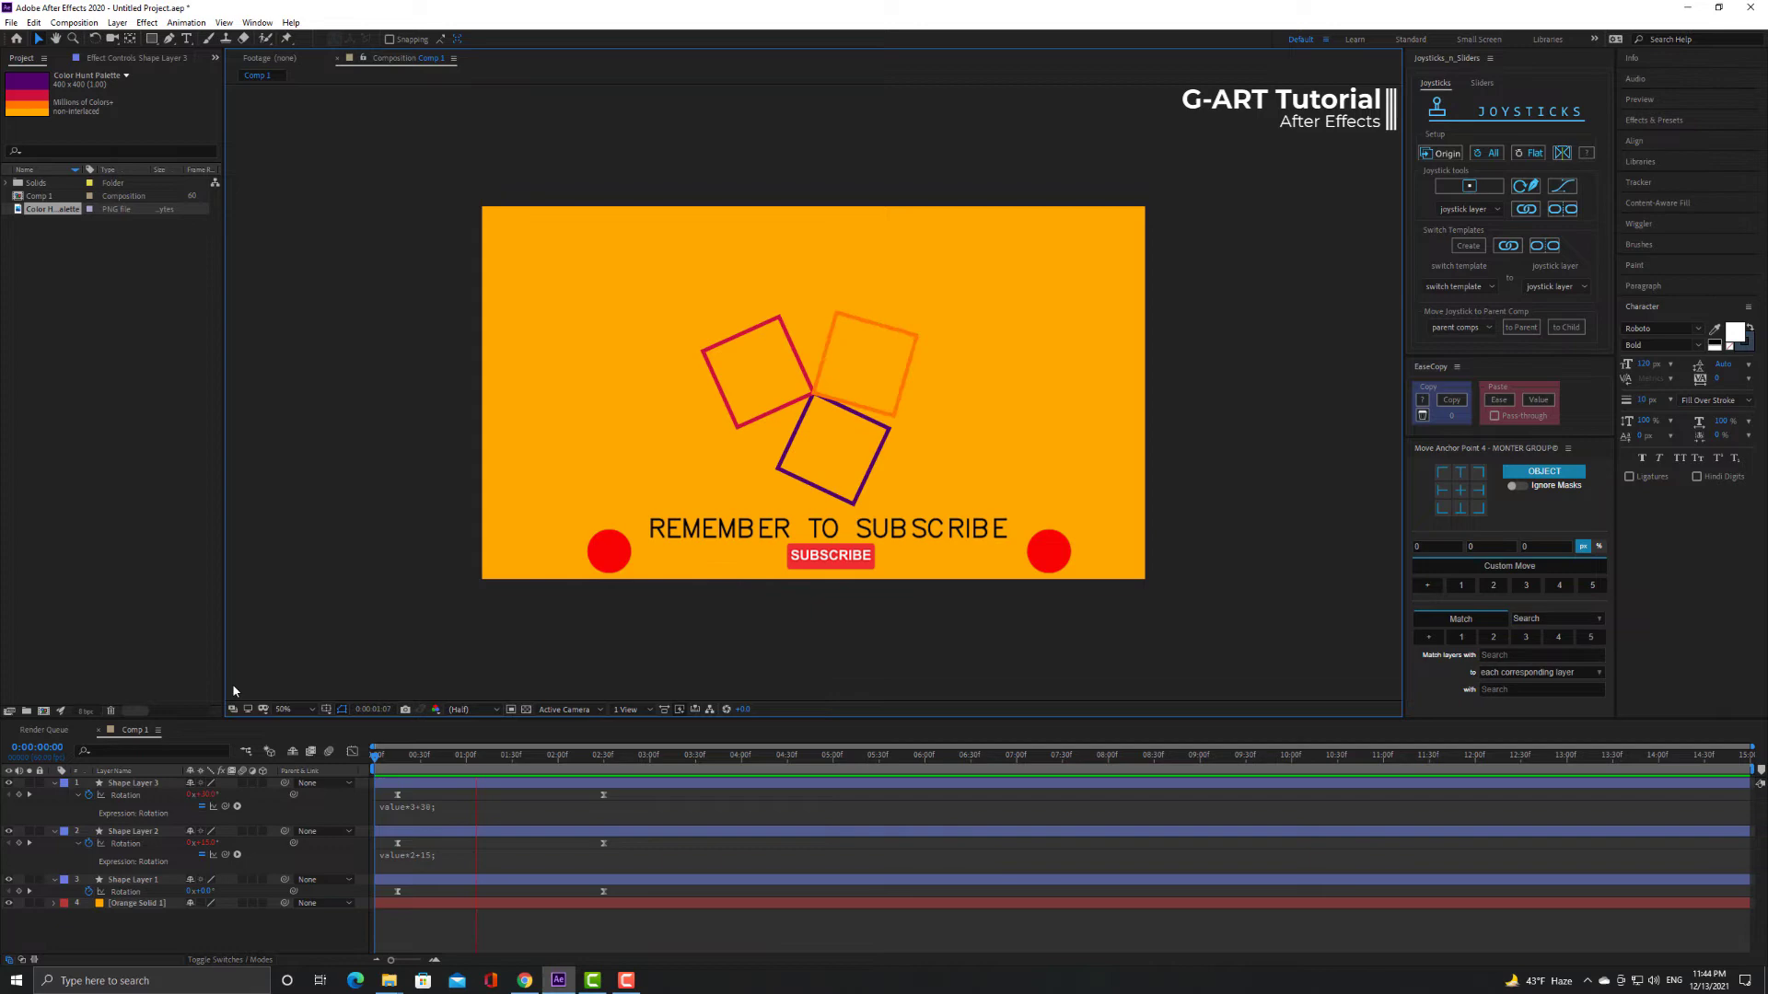
key(space)
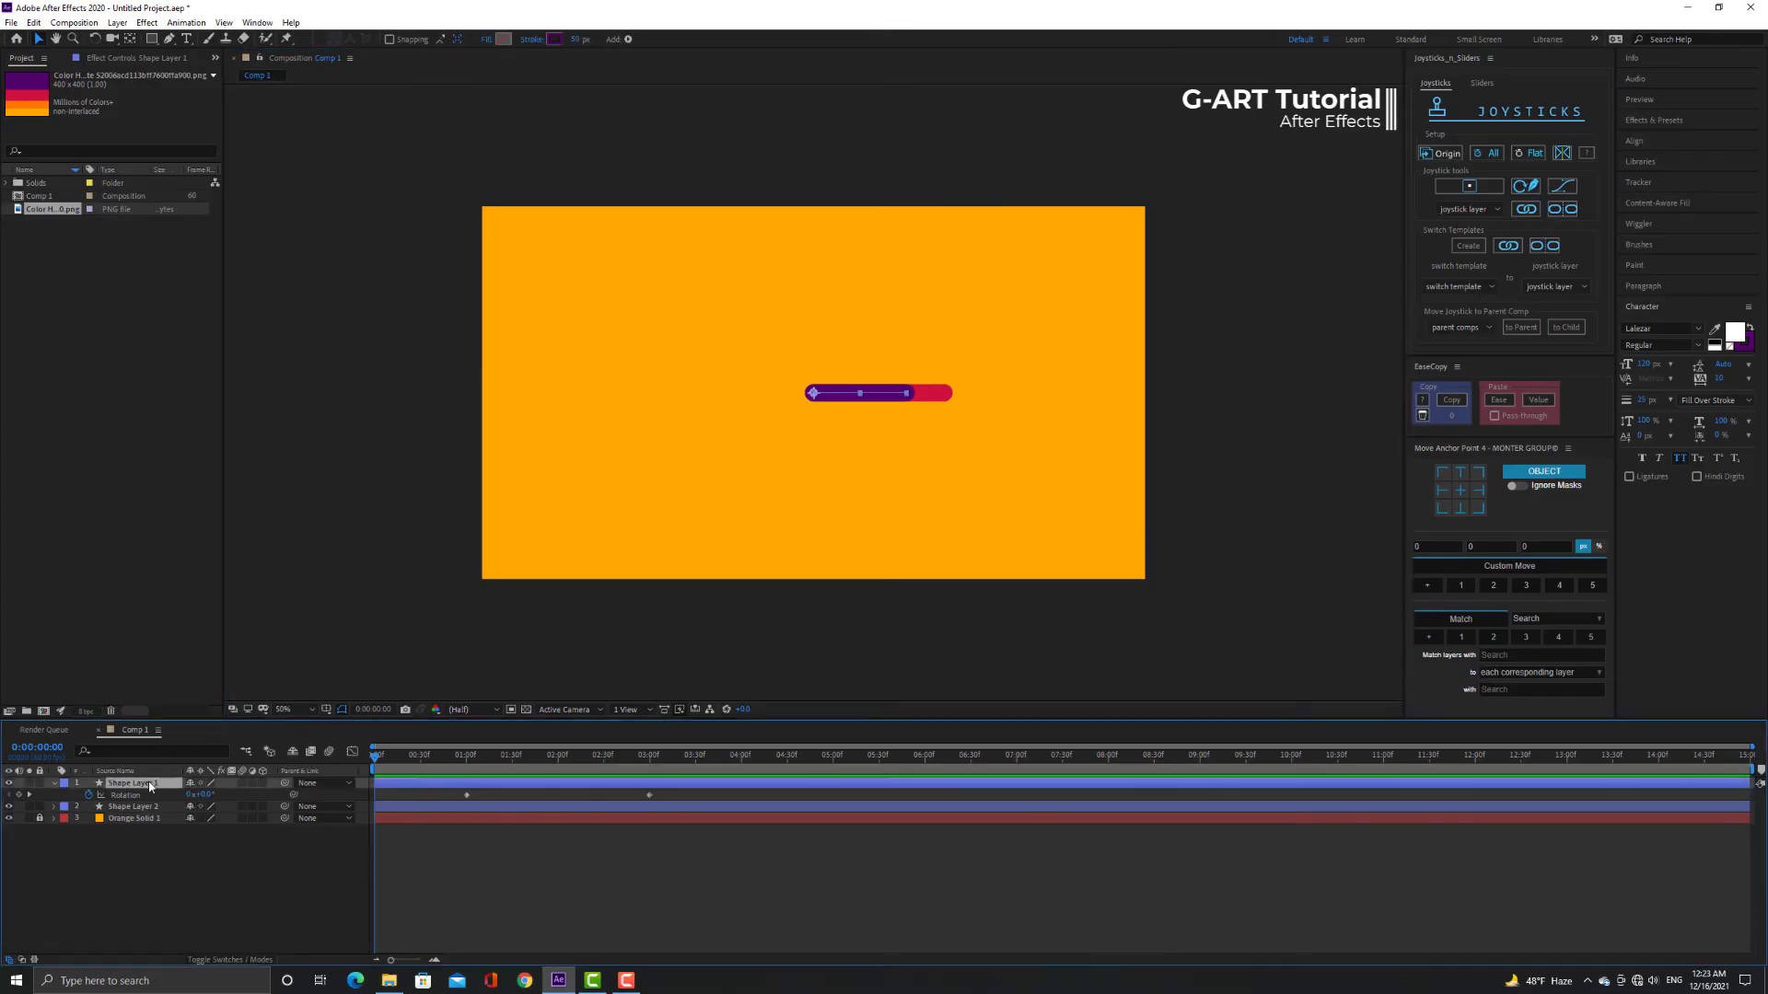
Toggle Shape Layer 1's visibility and preview the purple bar's rotation.
click(131, 807)
click(131, 783)
click(9, 783)
click(9, 784)
click(44, 843)
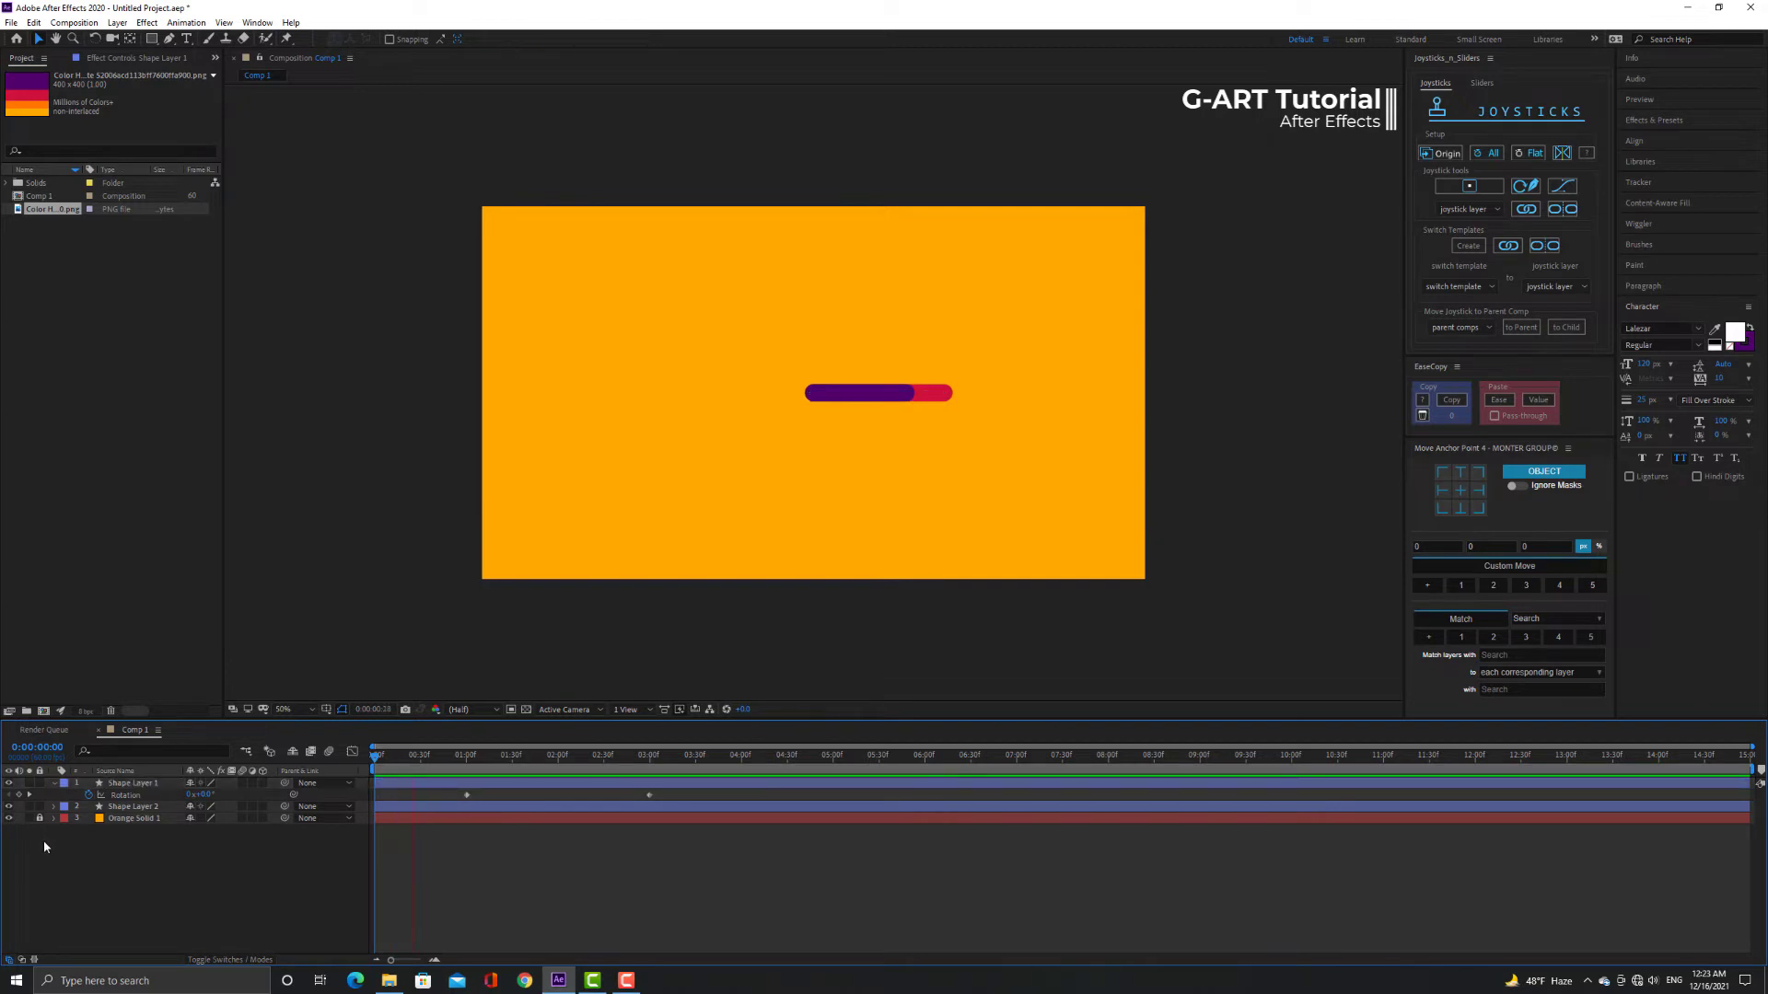
key(space)
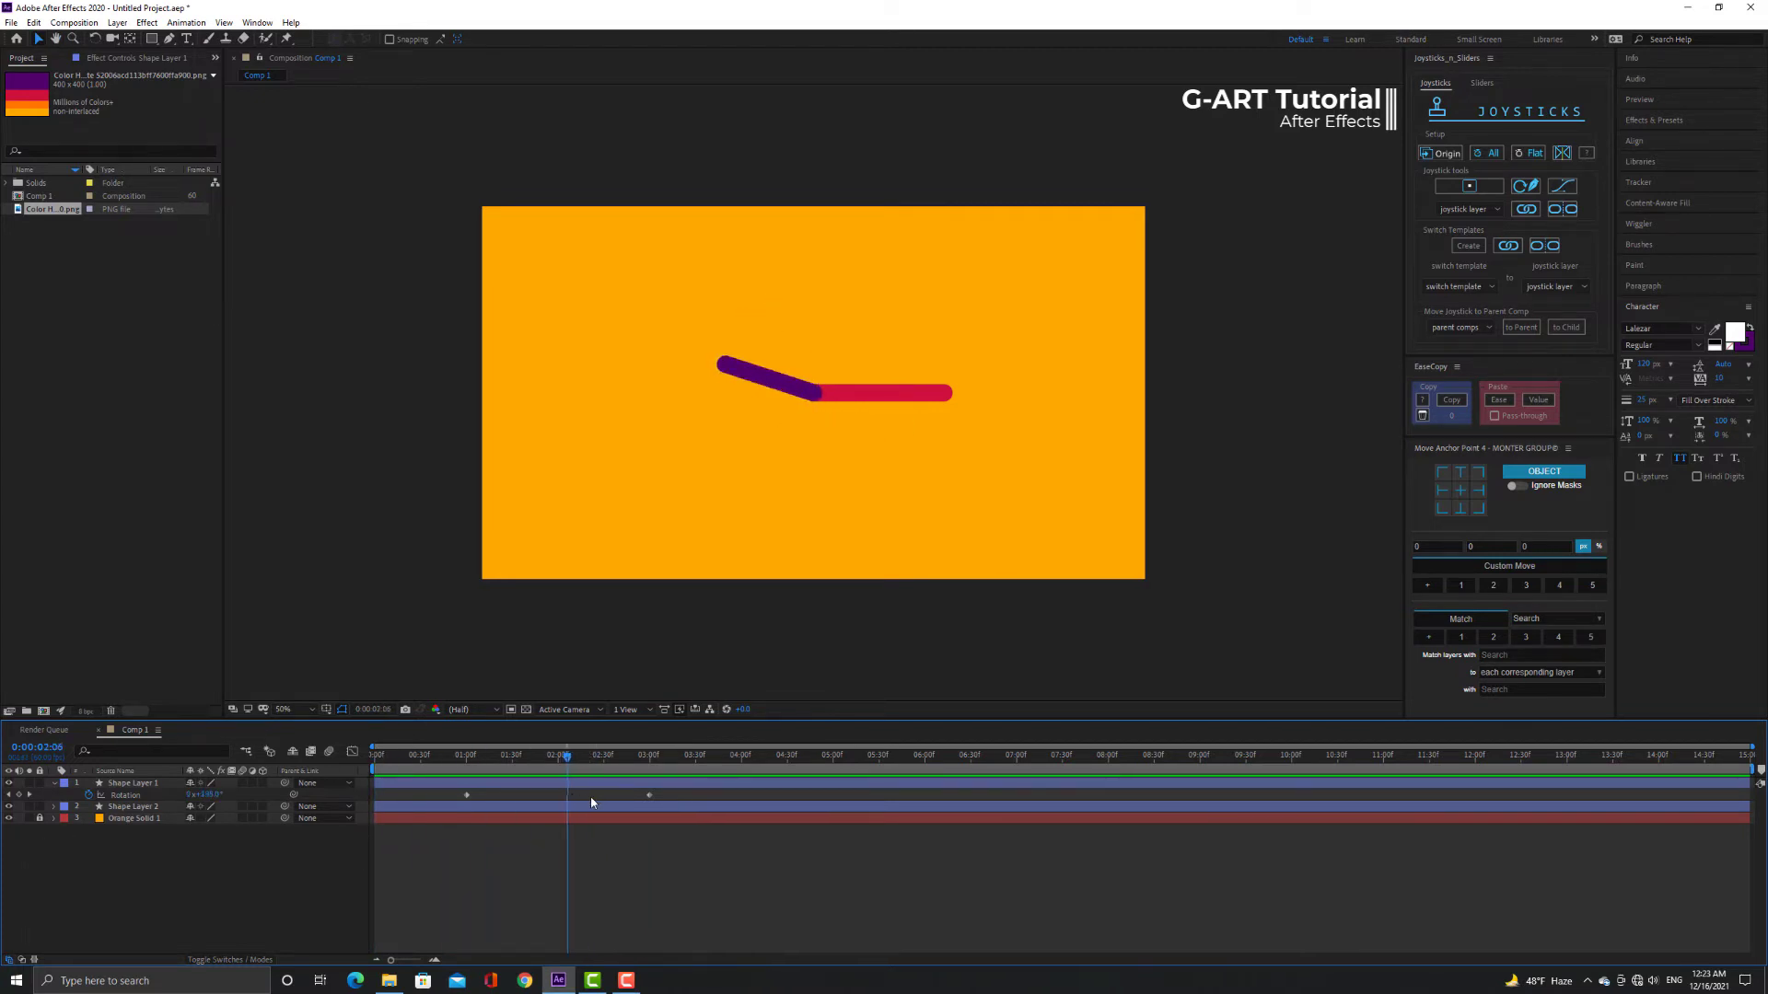
click(133, 784)
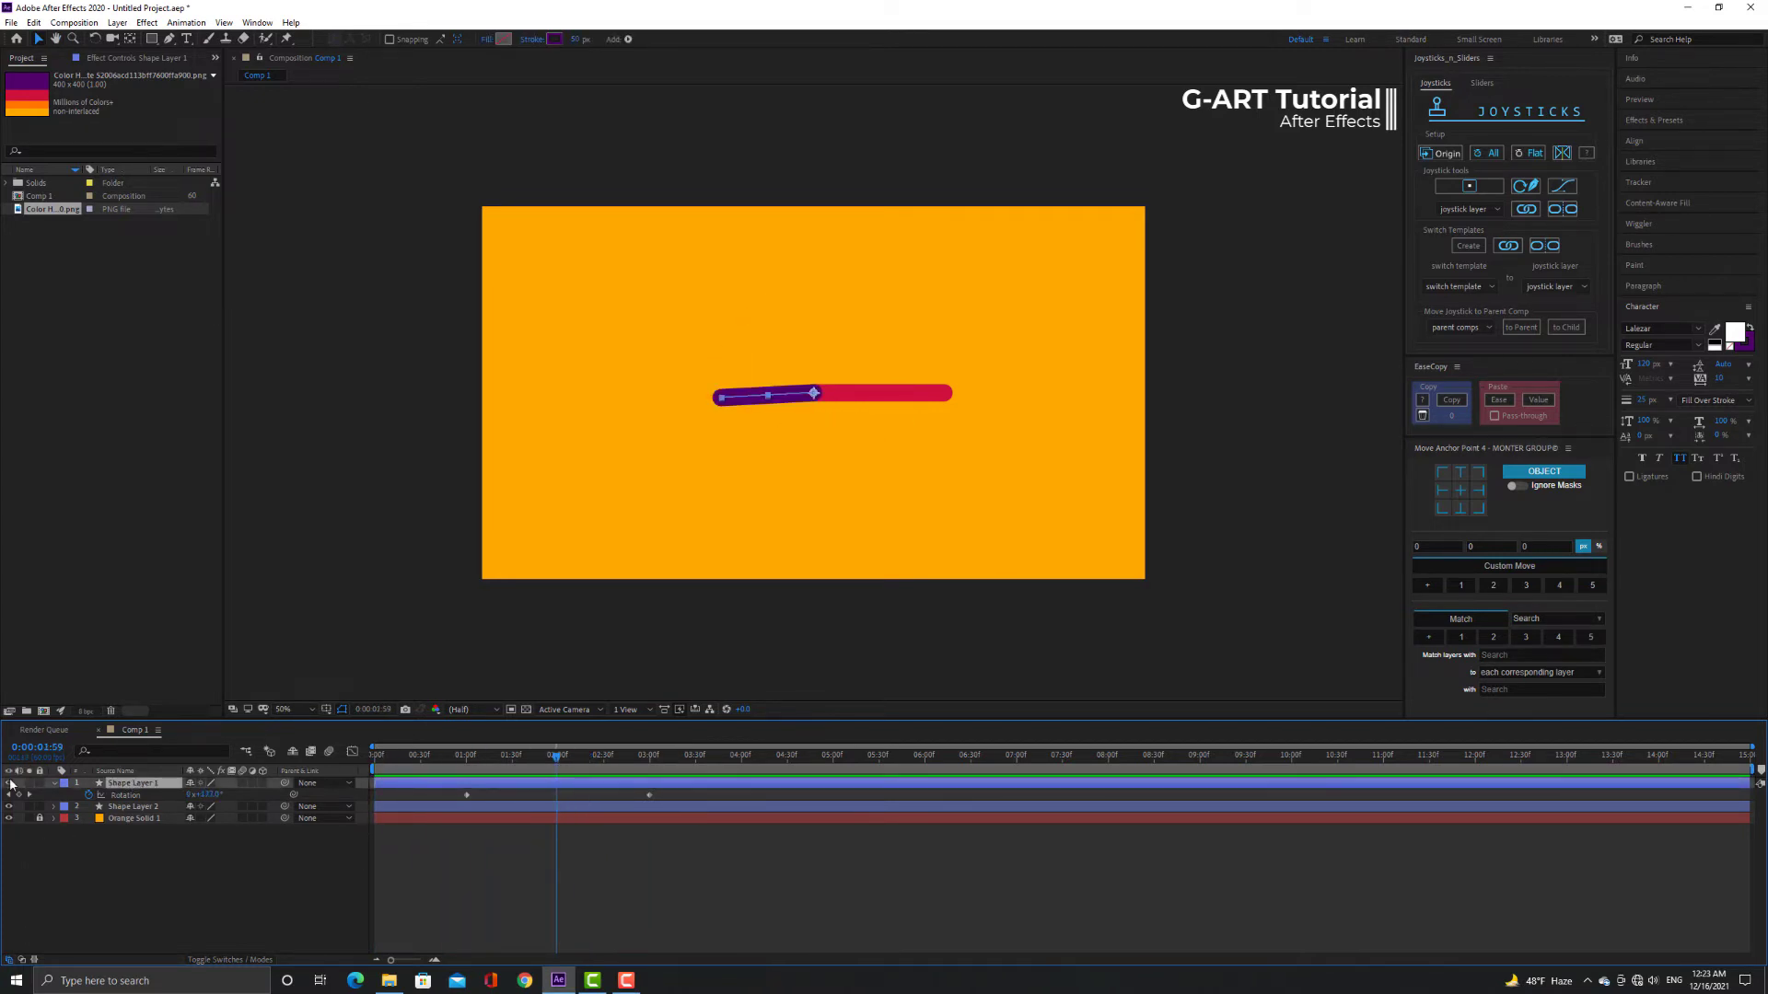
Pick-whip Shape Layer 2's Rotation expression to Shape Layer 1's rotation.
click(130, 807)
key(r)
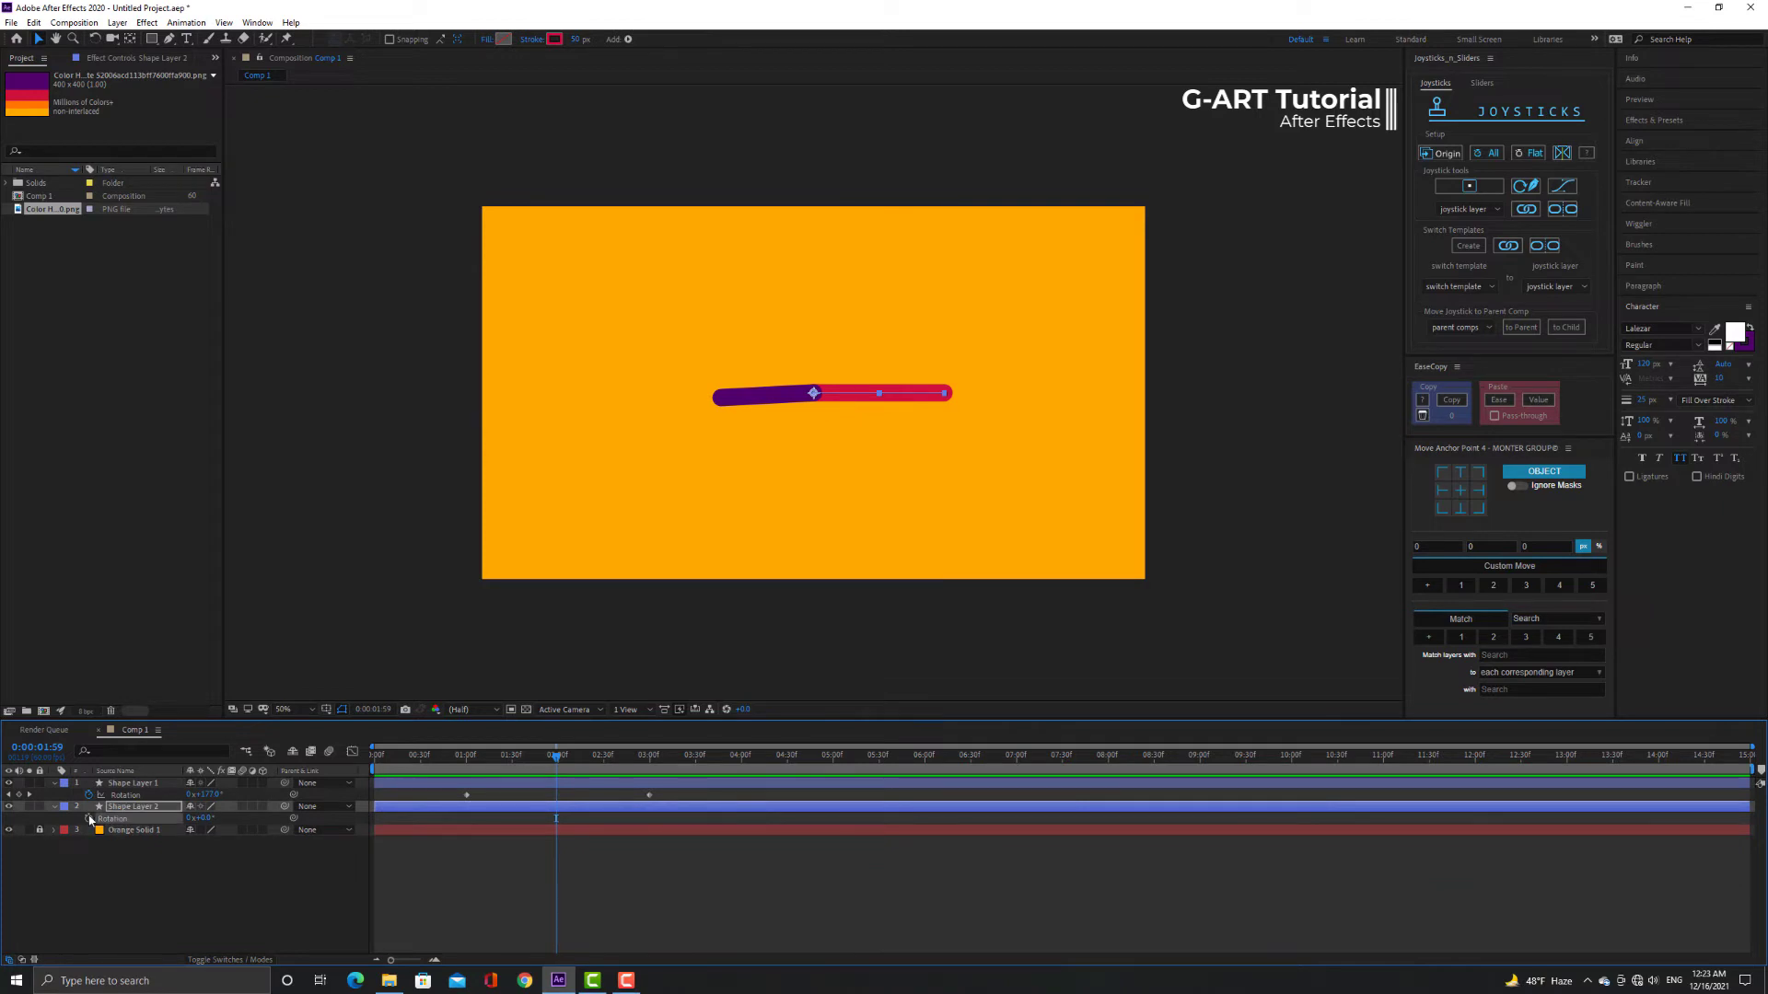
alt+click(89, 819)
drag(222, 829, 126, 795)
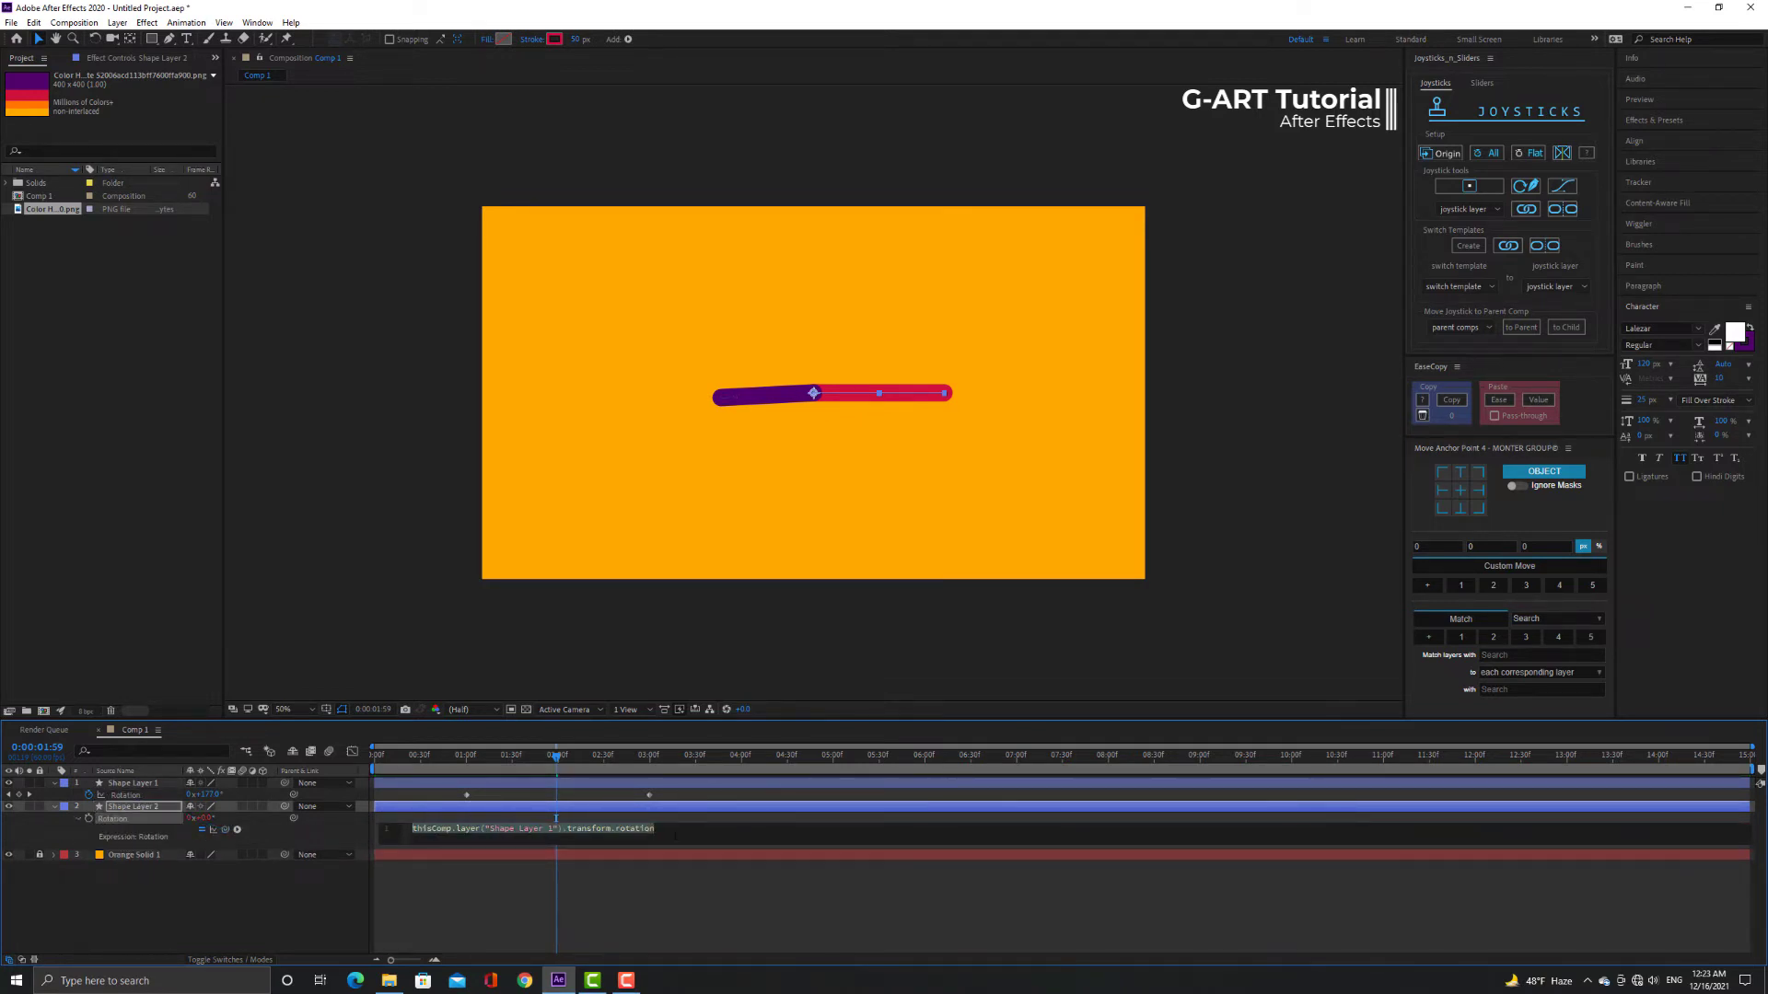
click(688, 870)
key(Home)
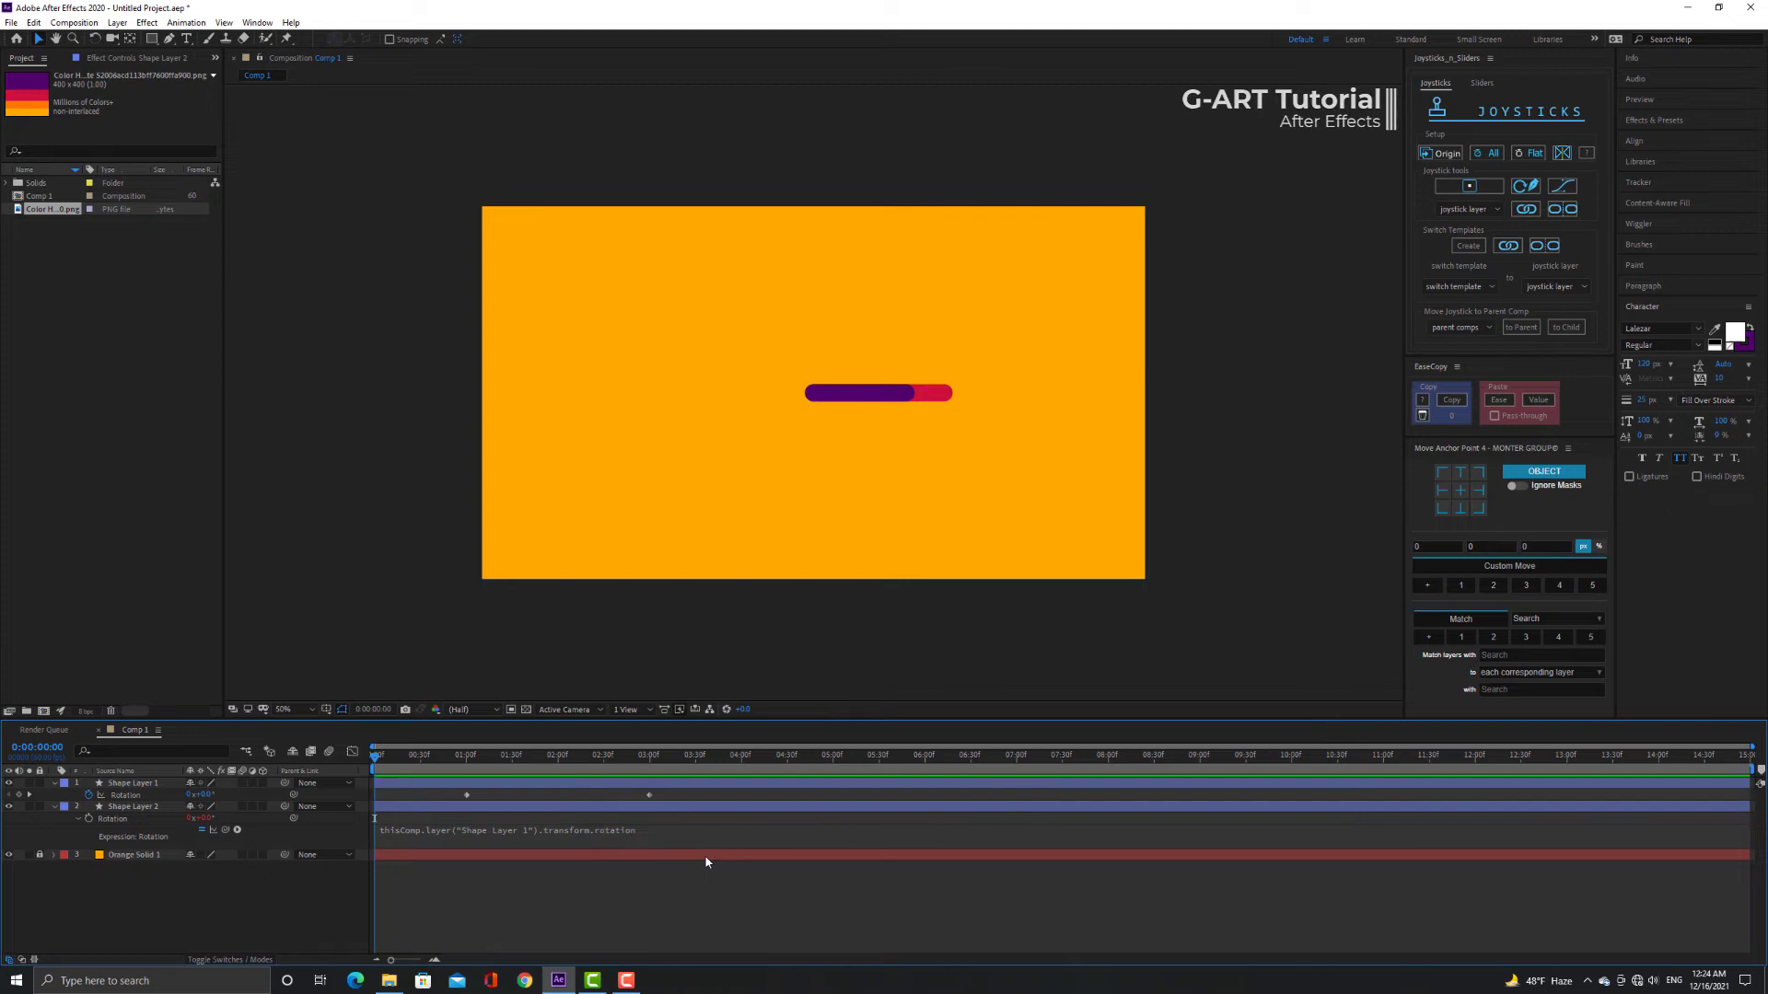
click(679, 829)
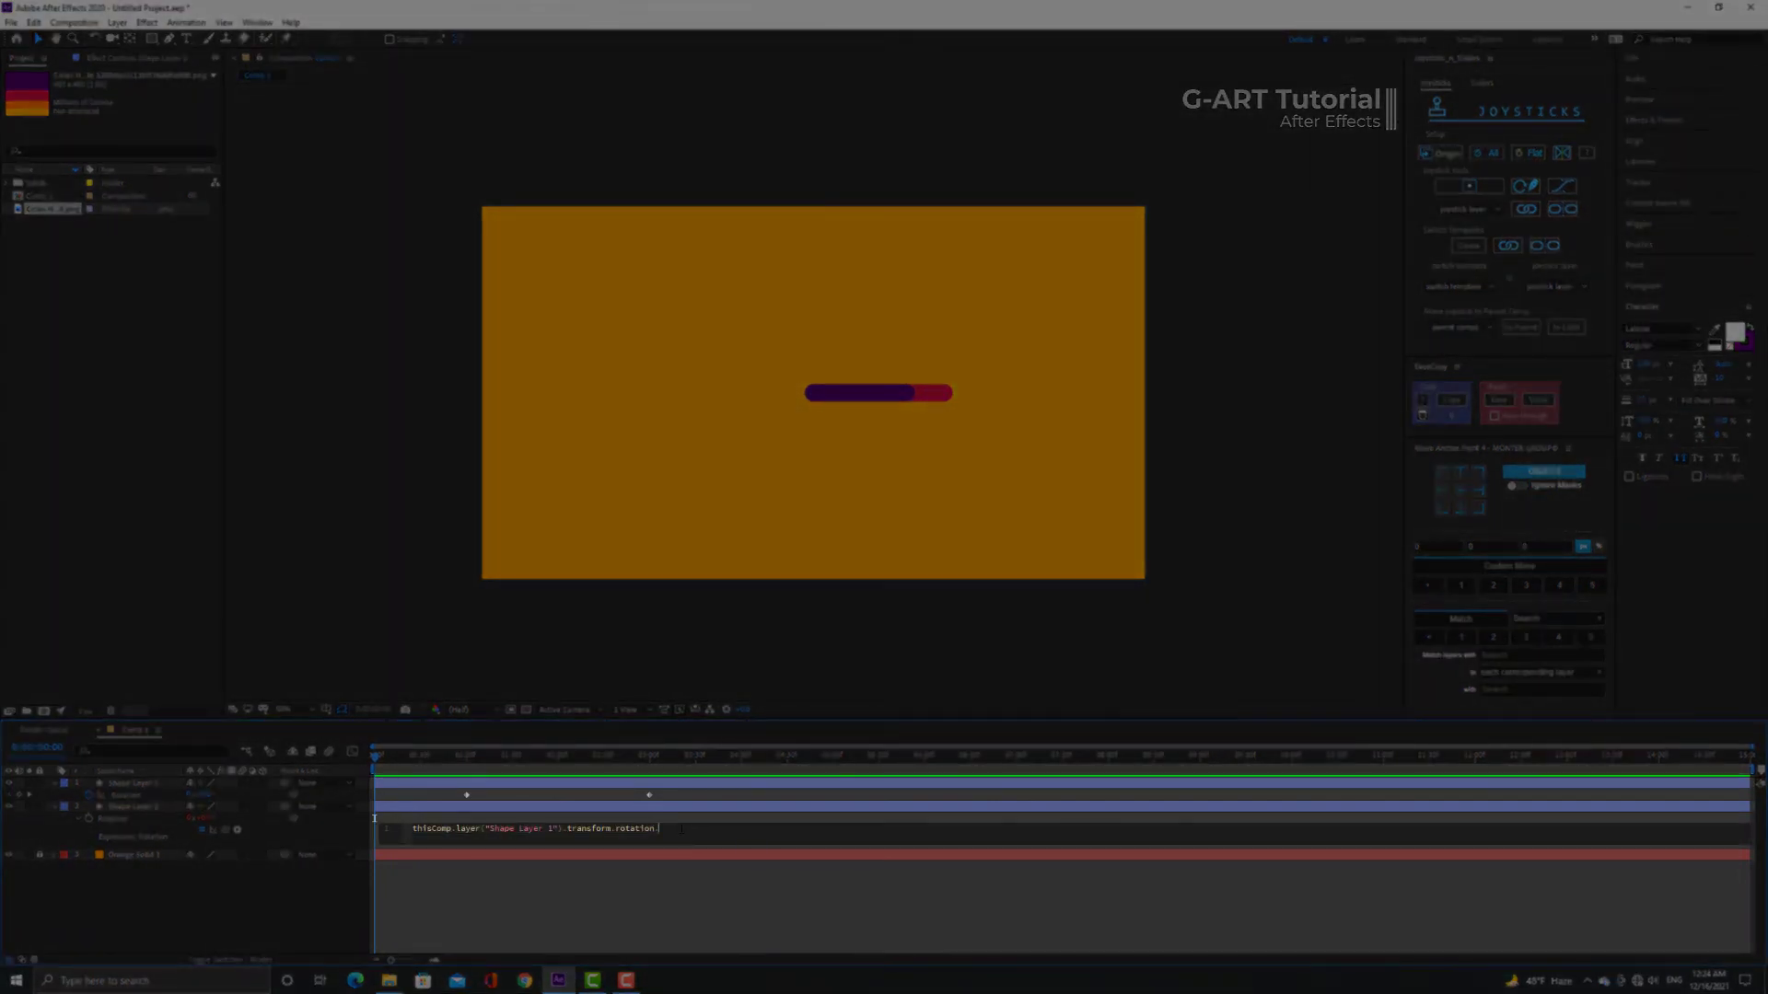
Append valueAtTime(time+1) to Shape Layer 2's rotation expression.
text(.va)
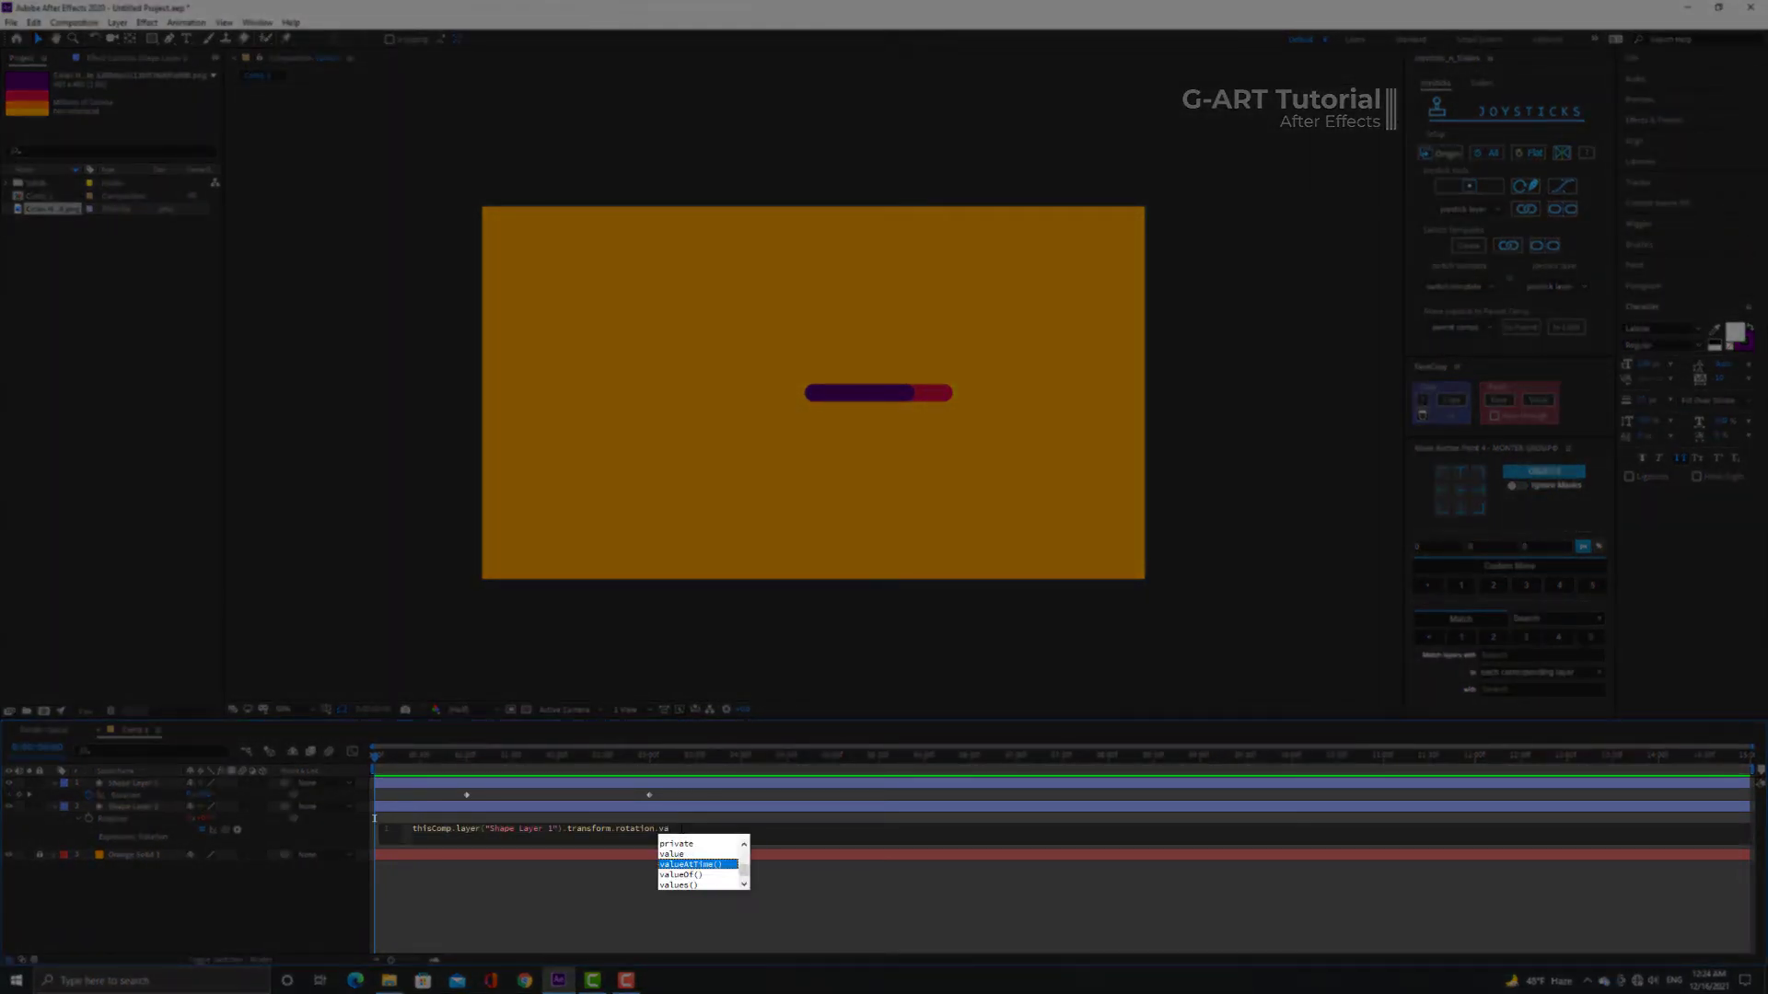
key(Return)
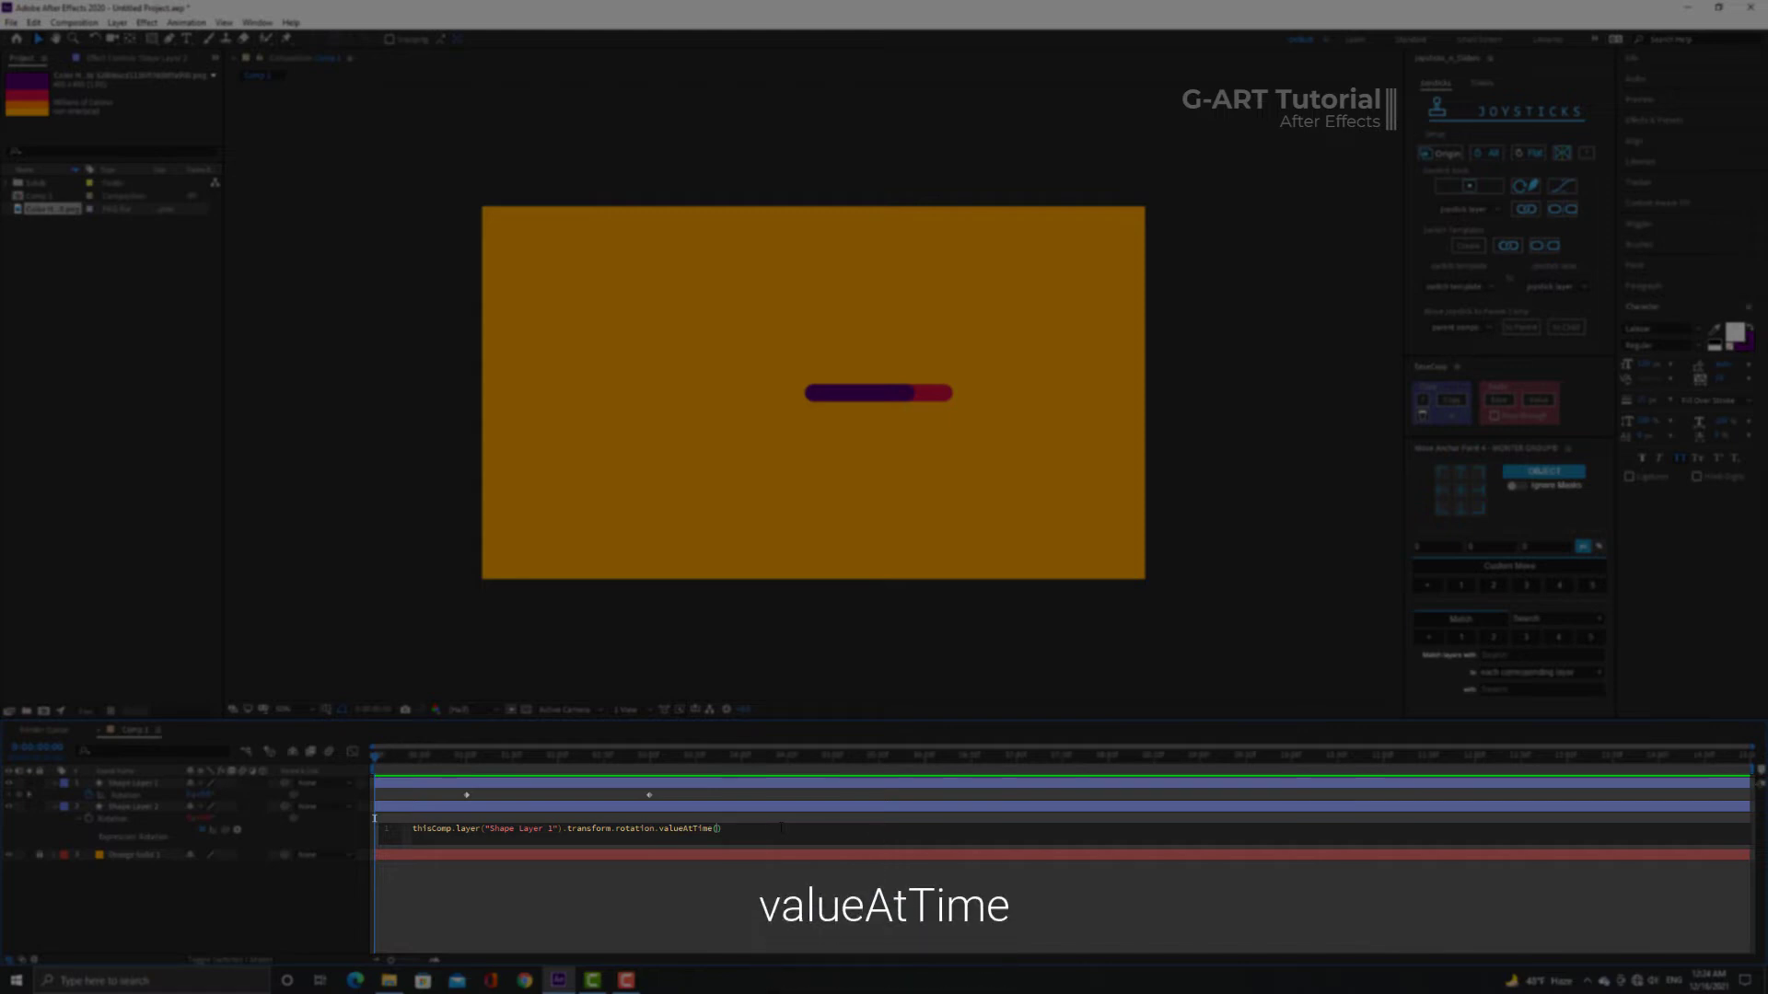
text(tim)
key(Return)
text(+1)
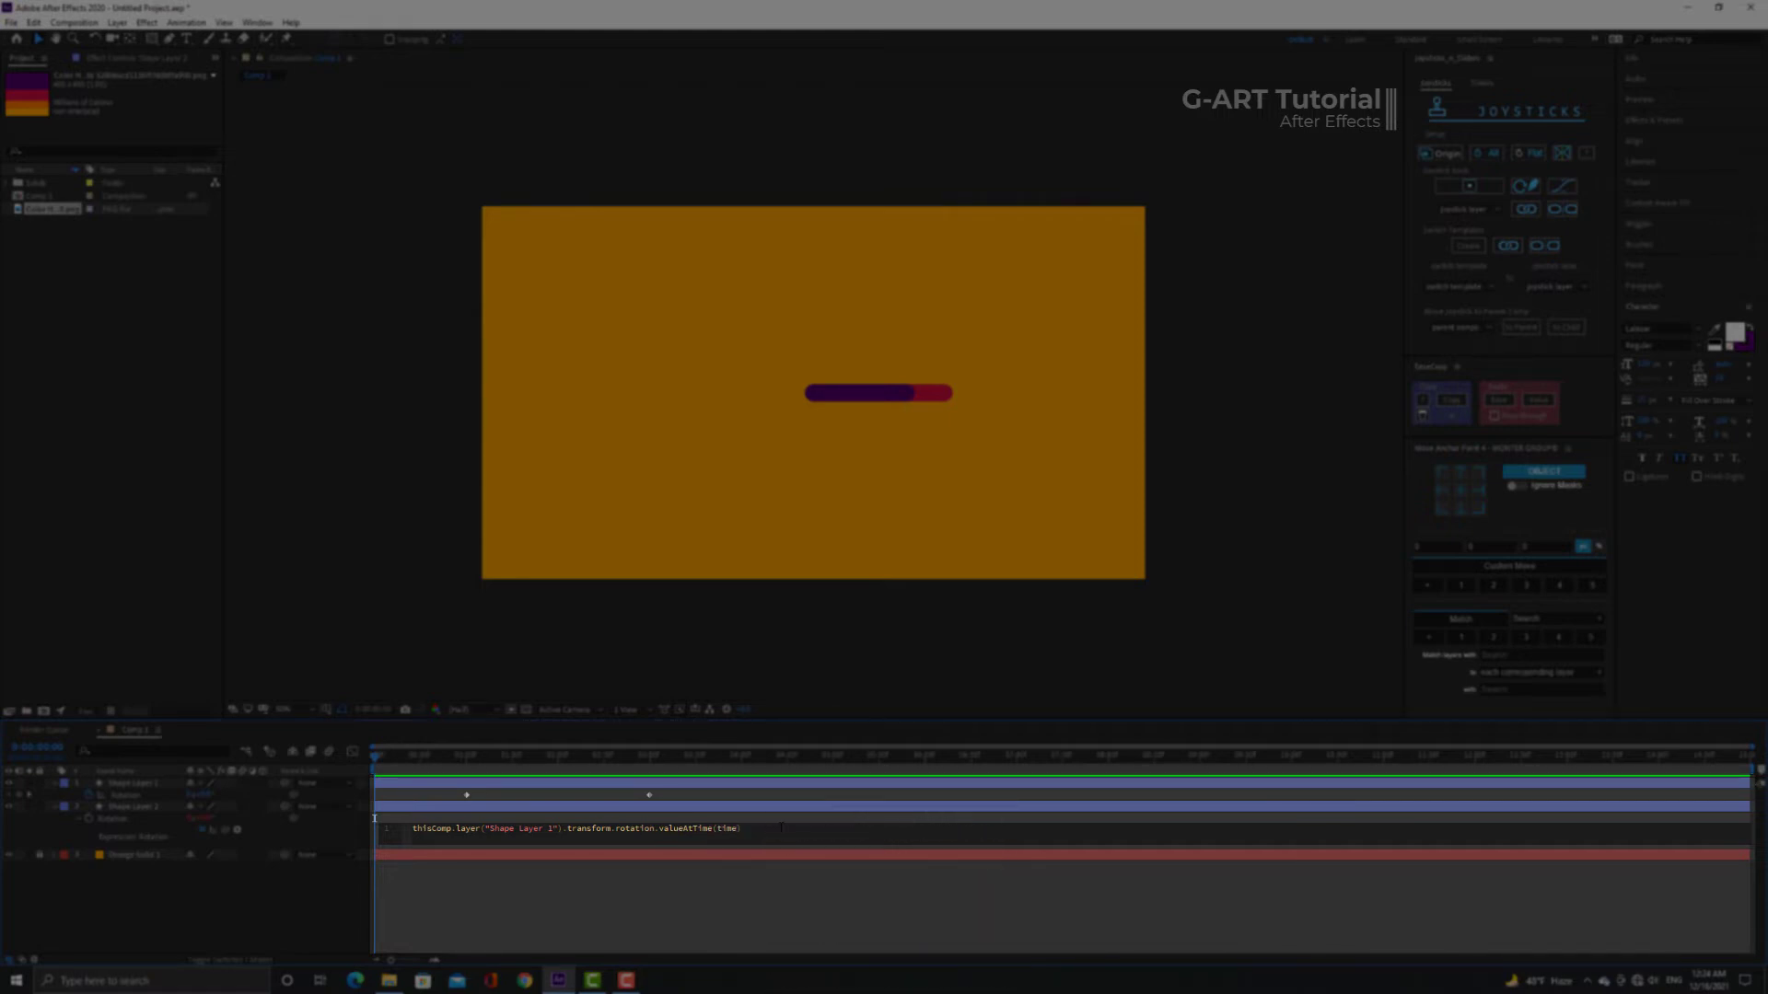
text(;)
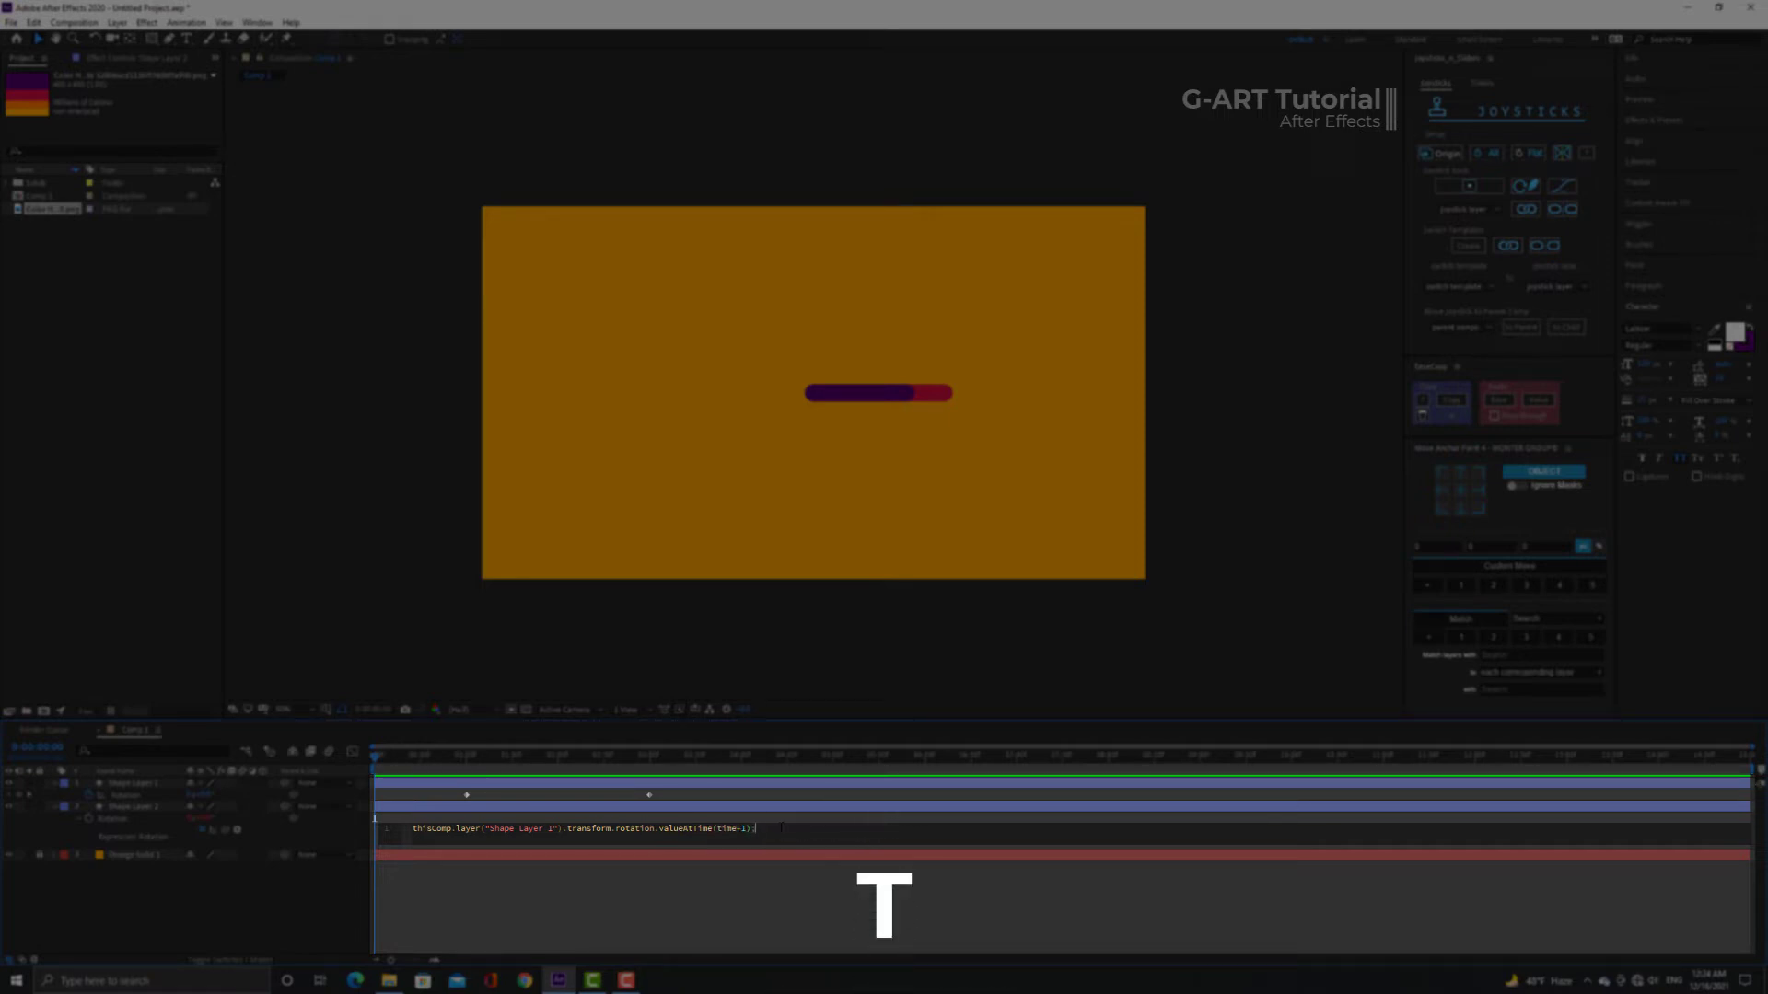
drag(755, 828, 656, 828)
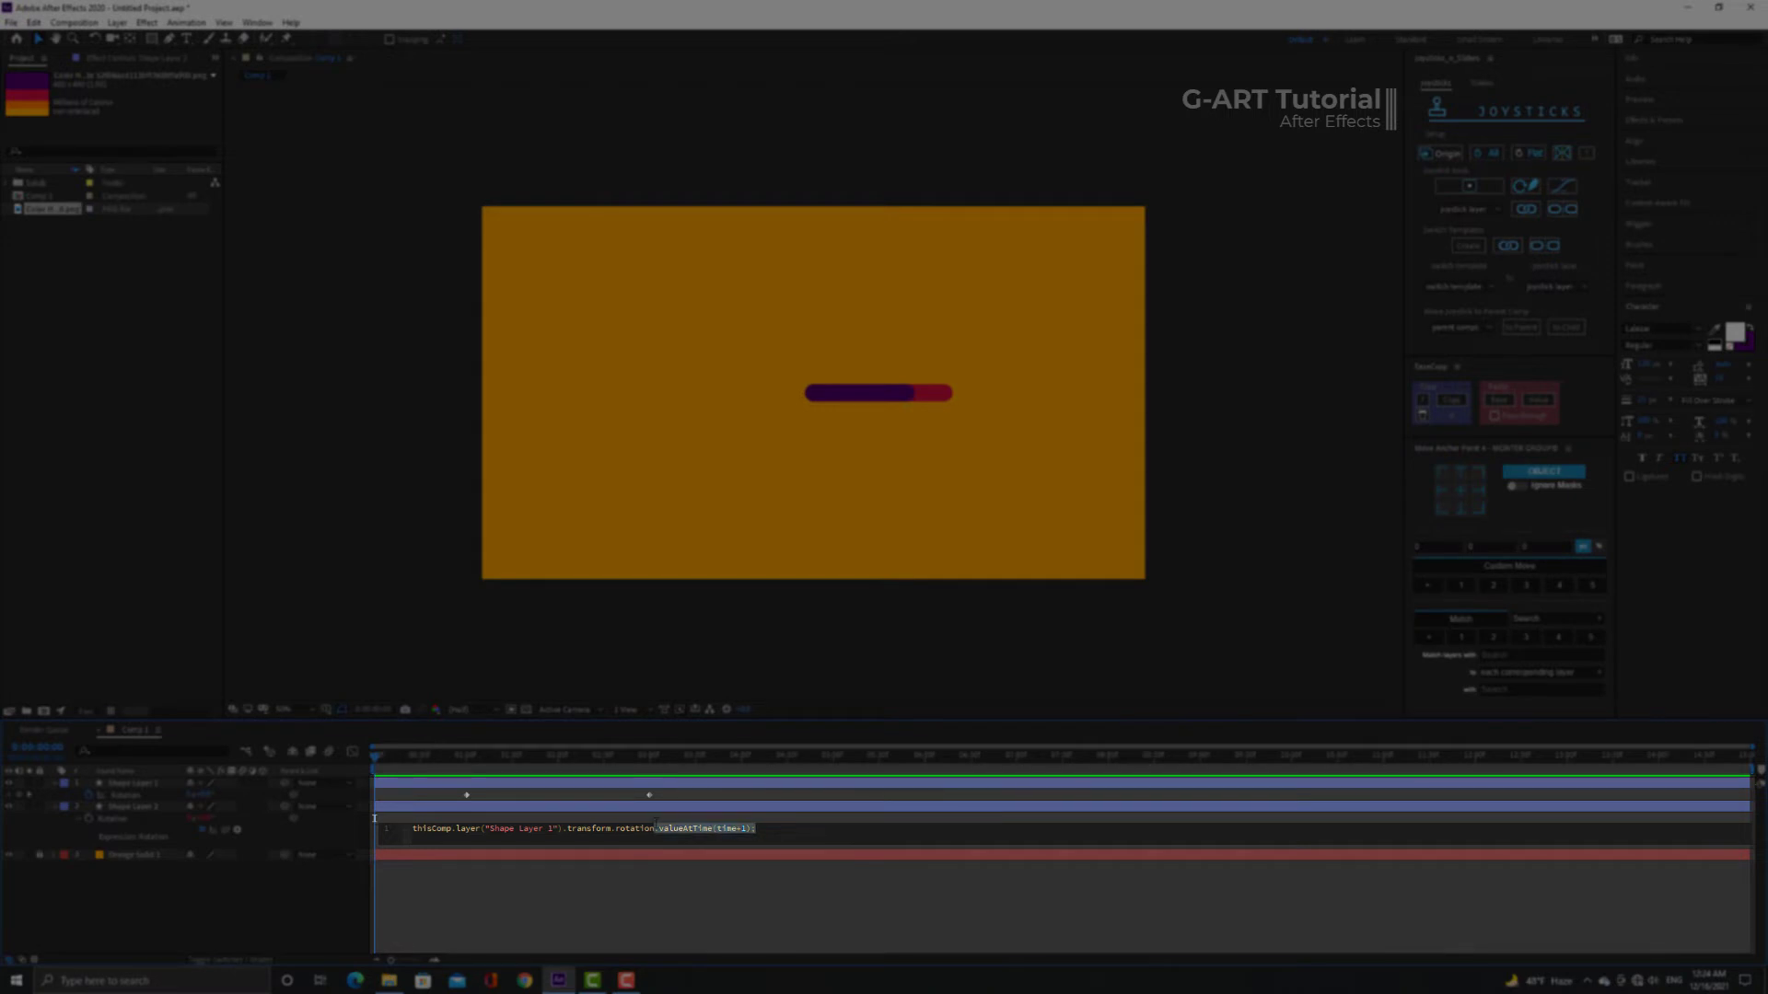
click(670, 903)
Preview the time-shifted spin, stopping near one second and the second rotation keyframe.
key(space)
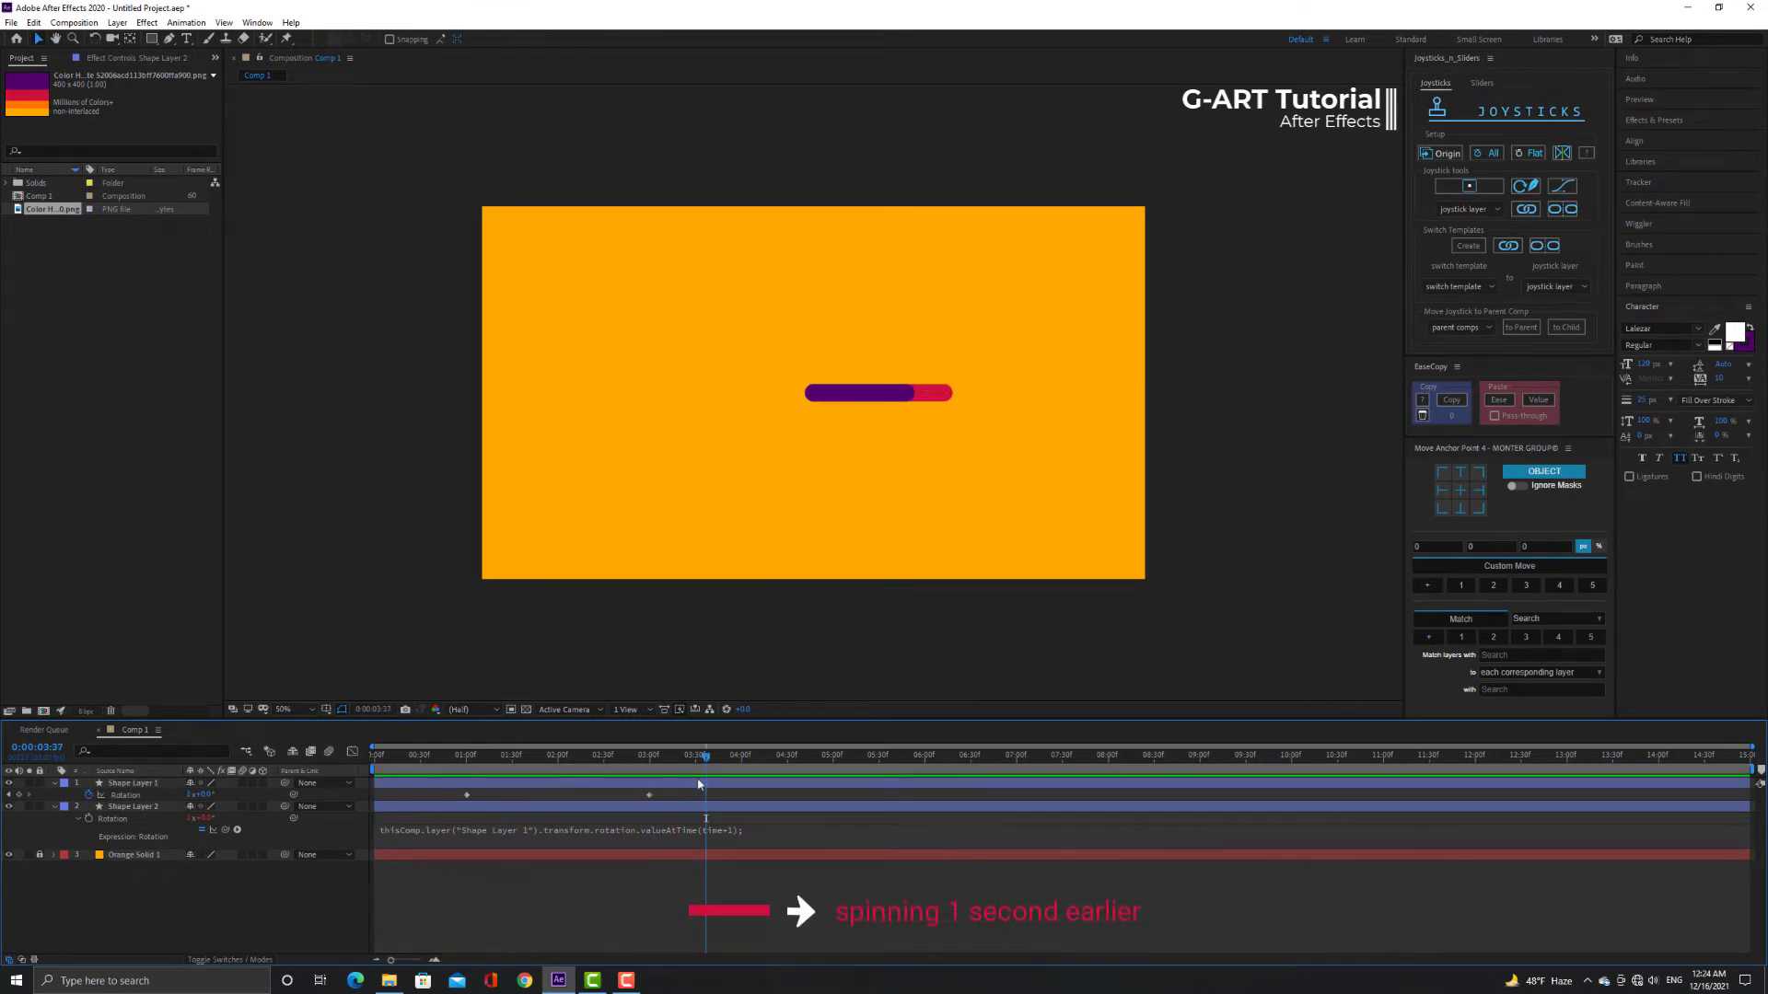
key(space)
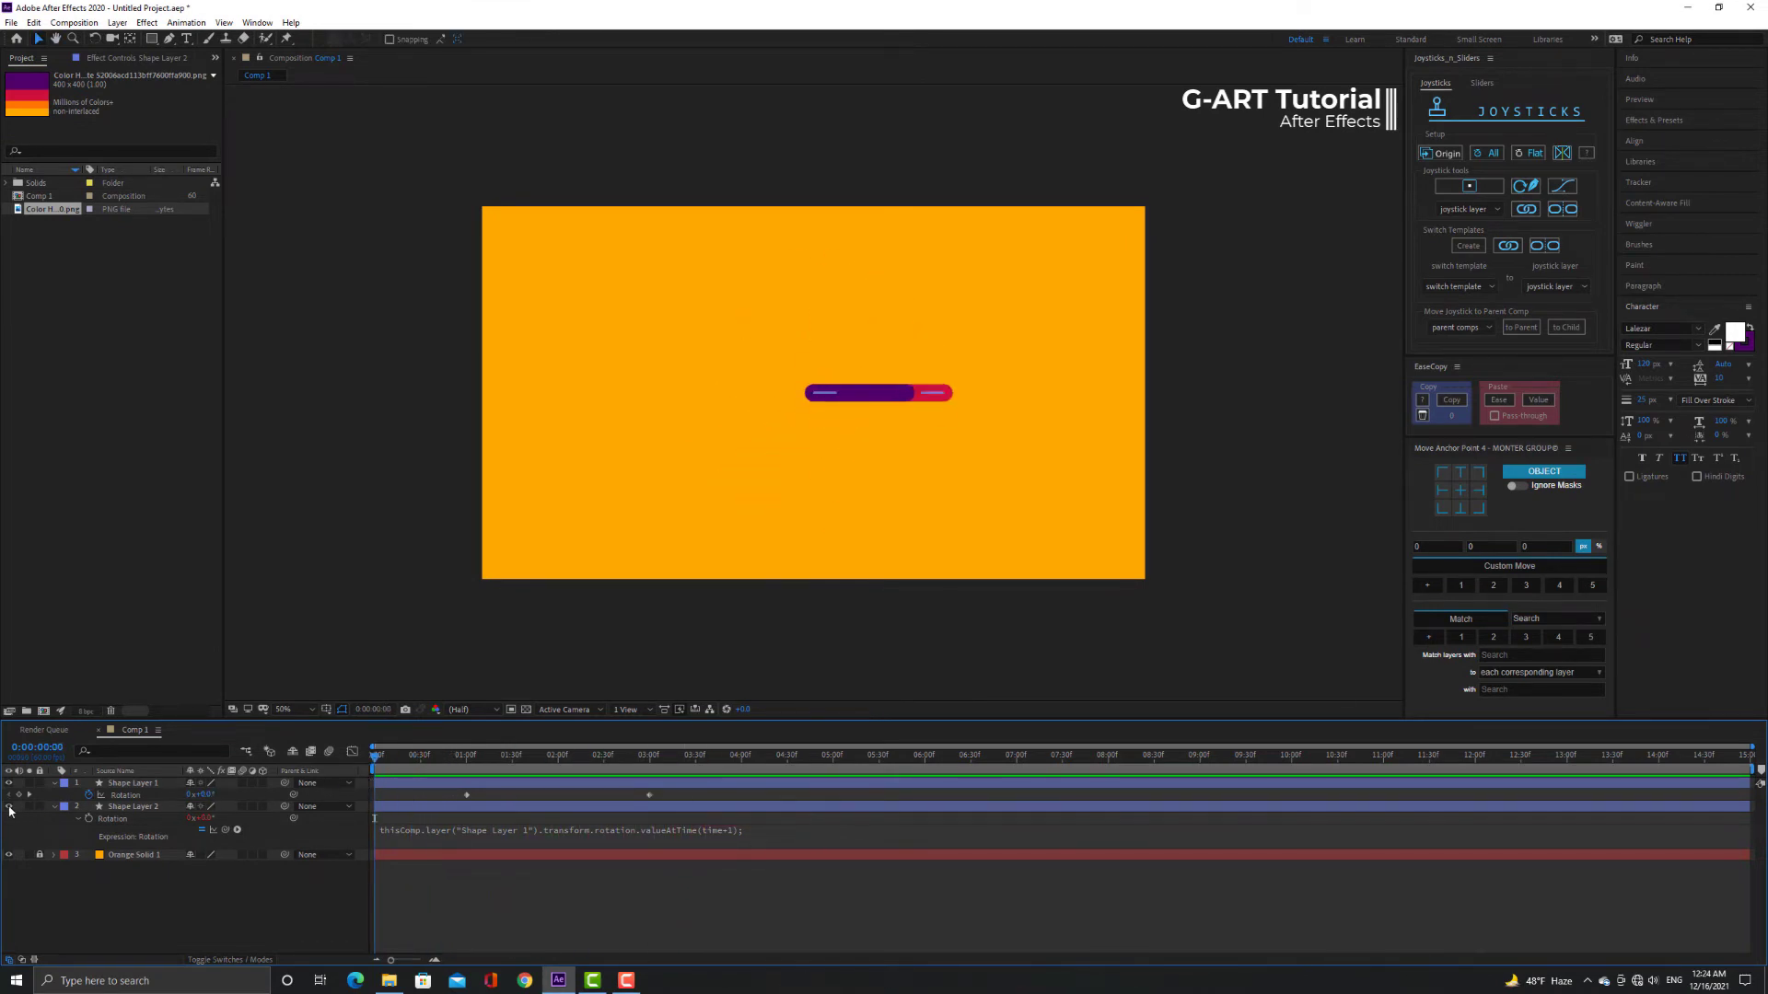
key(space)
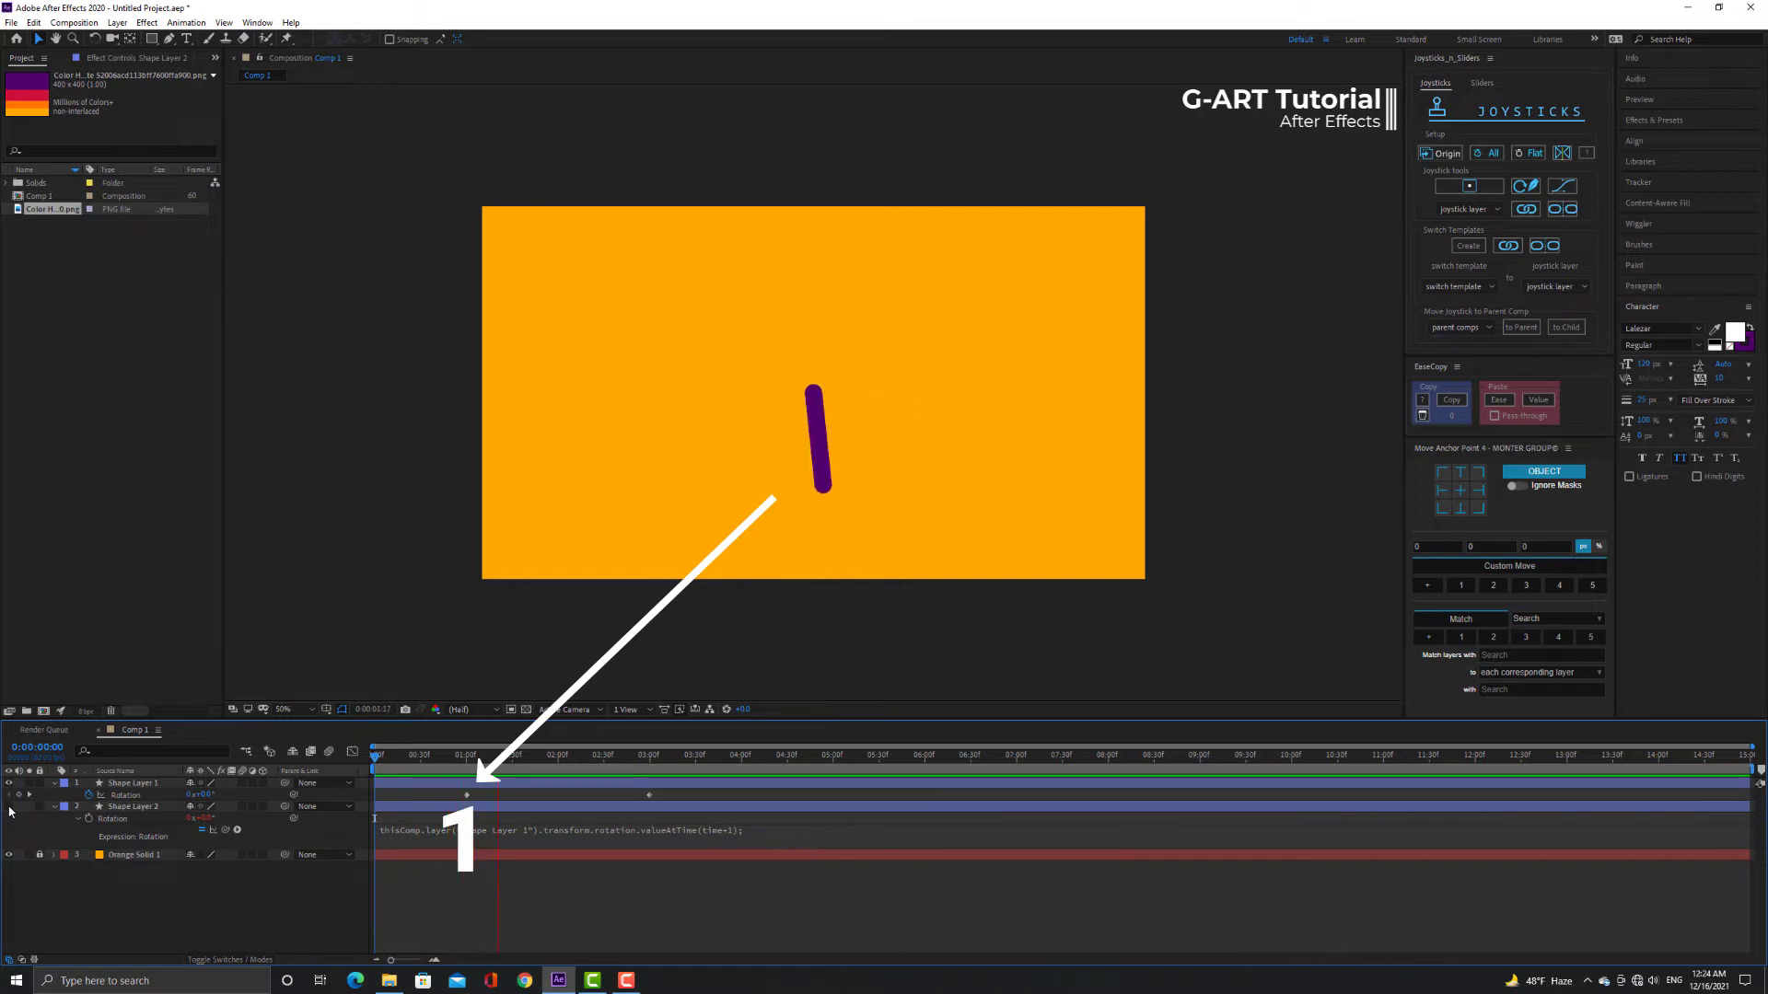
click(463, 772)
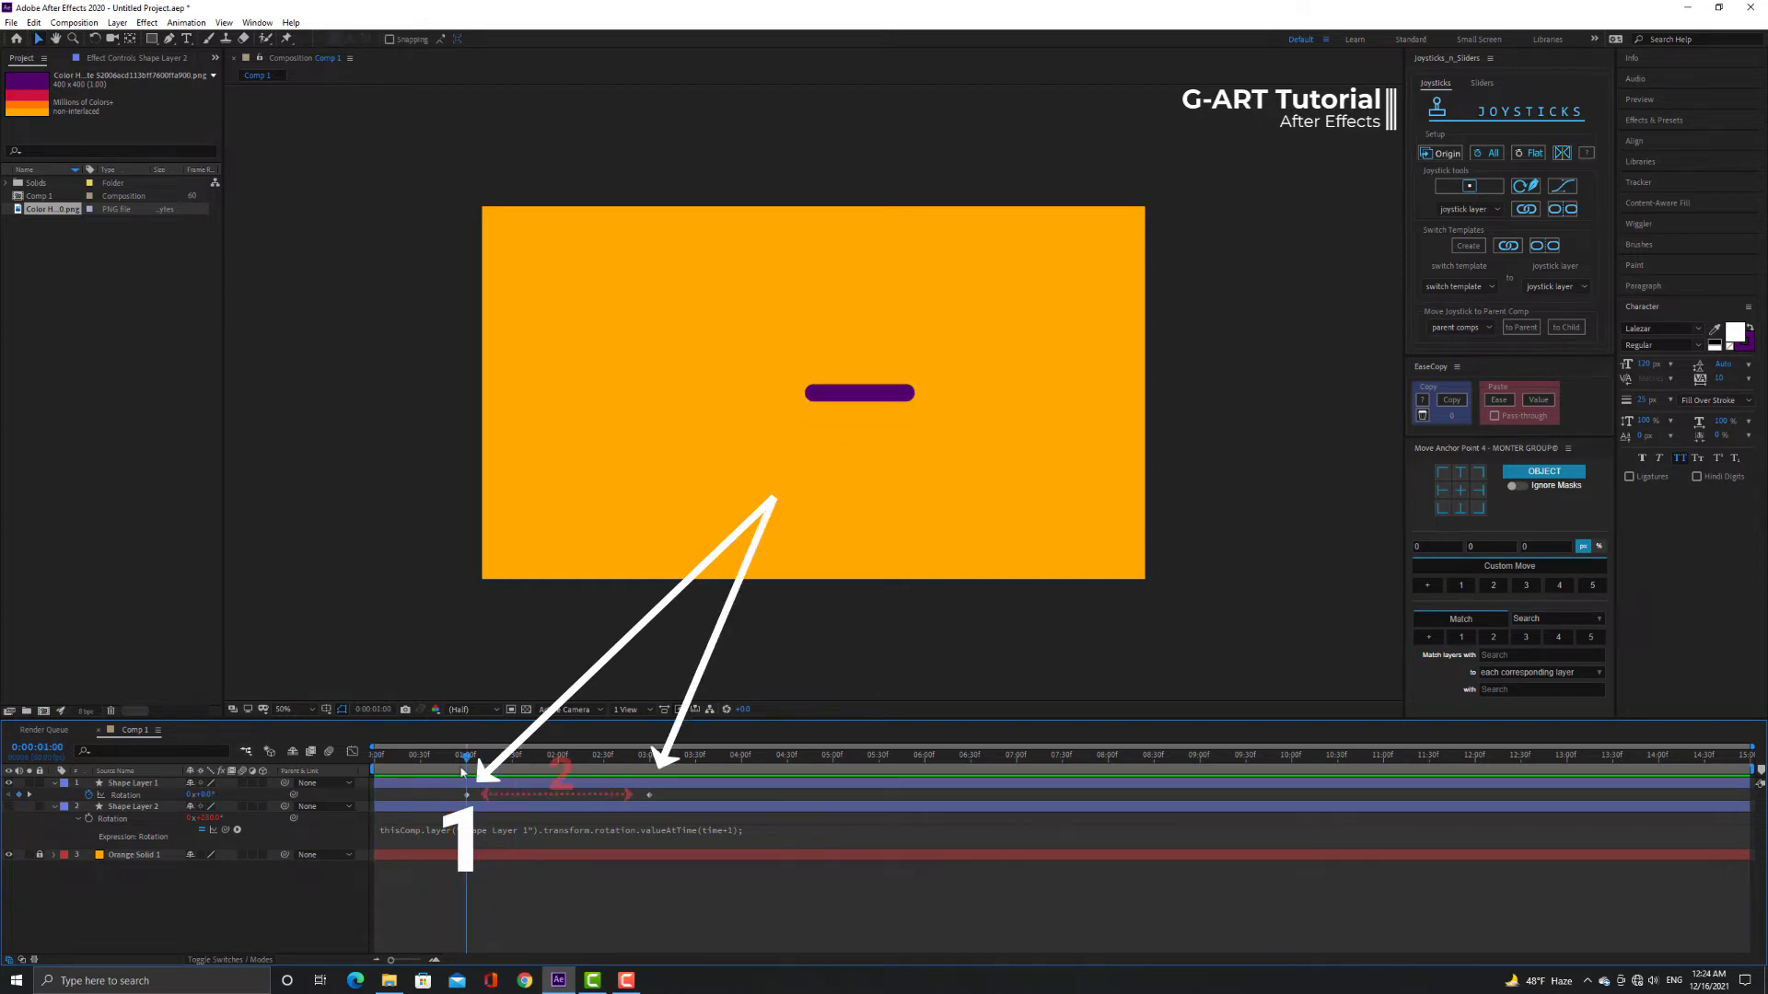
key(space)
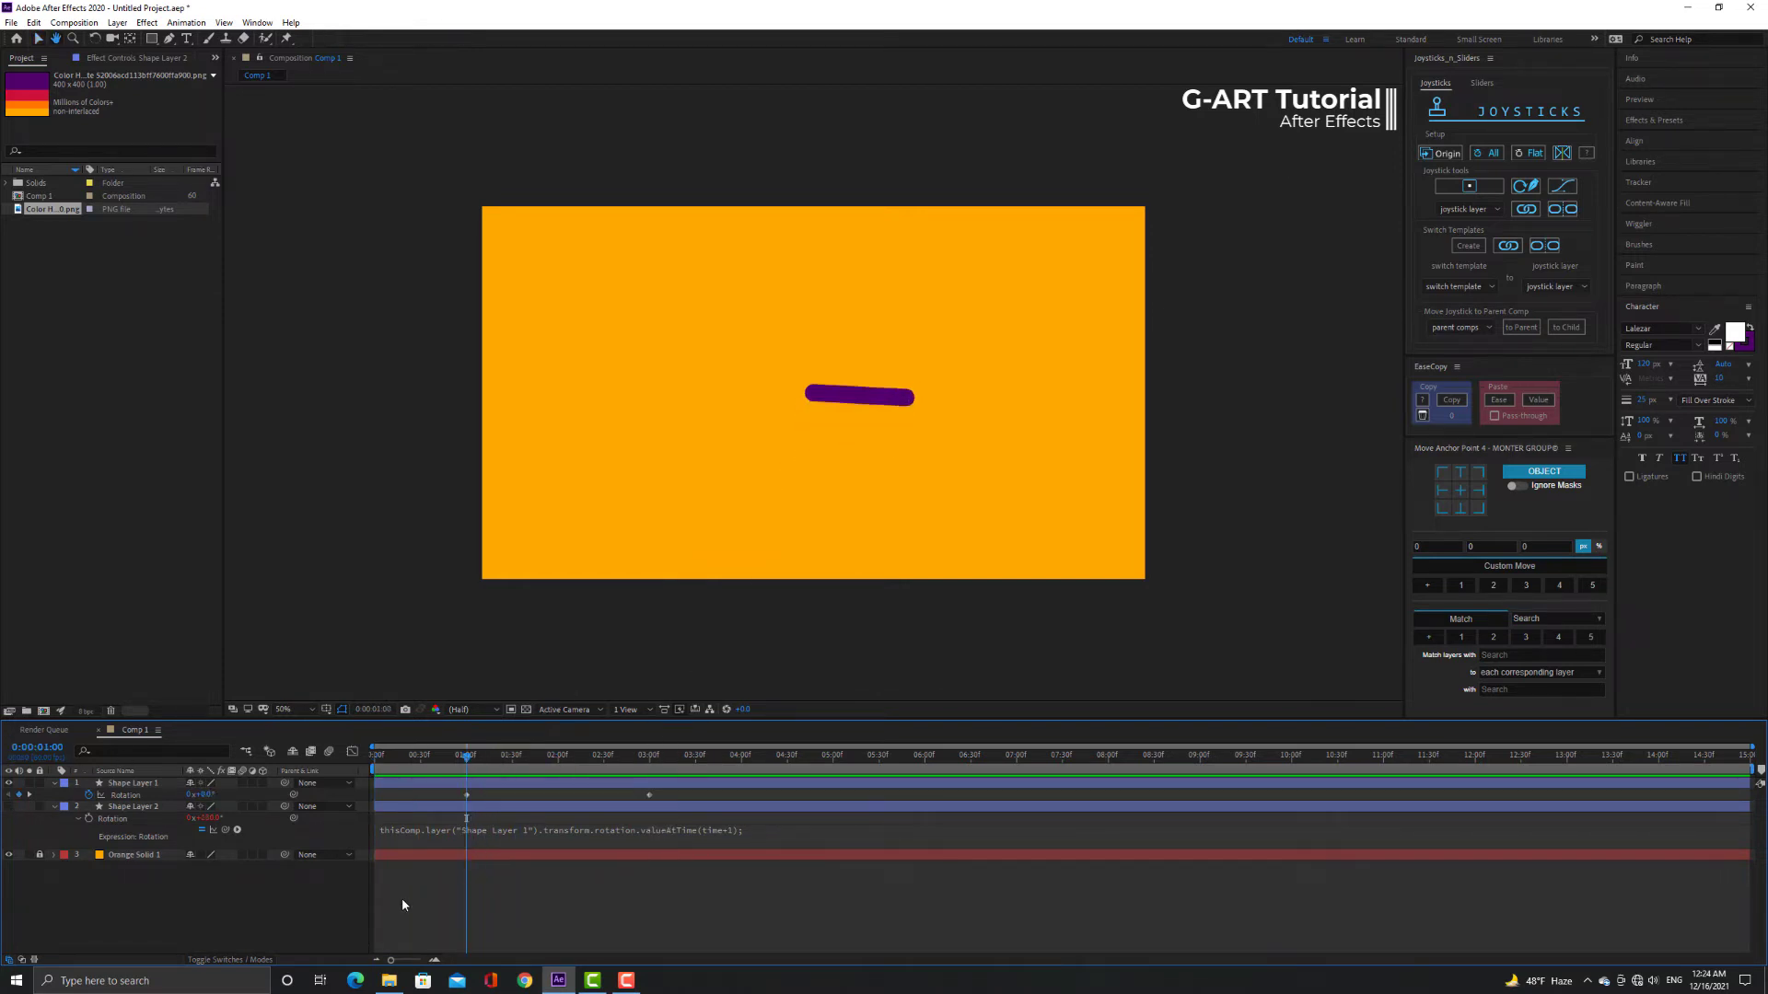
click(681, 757)
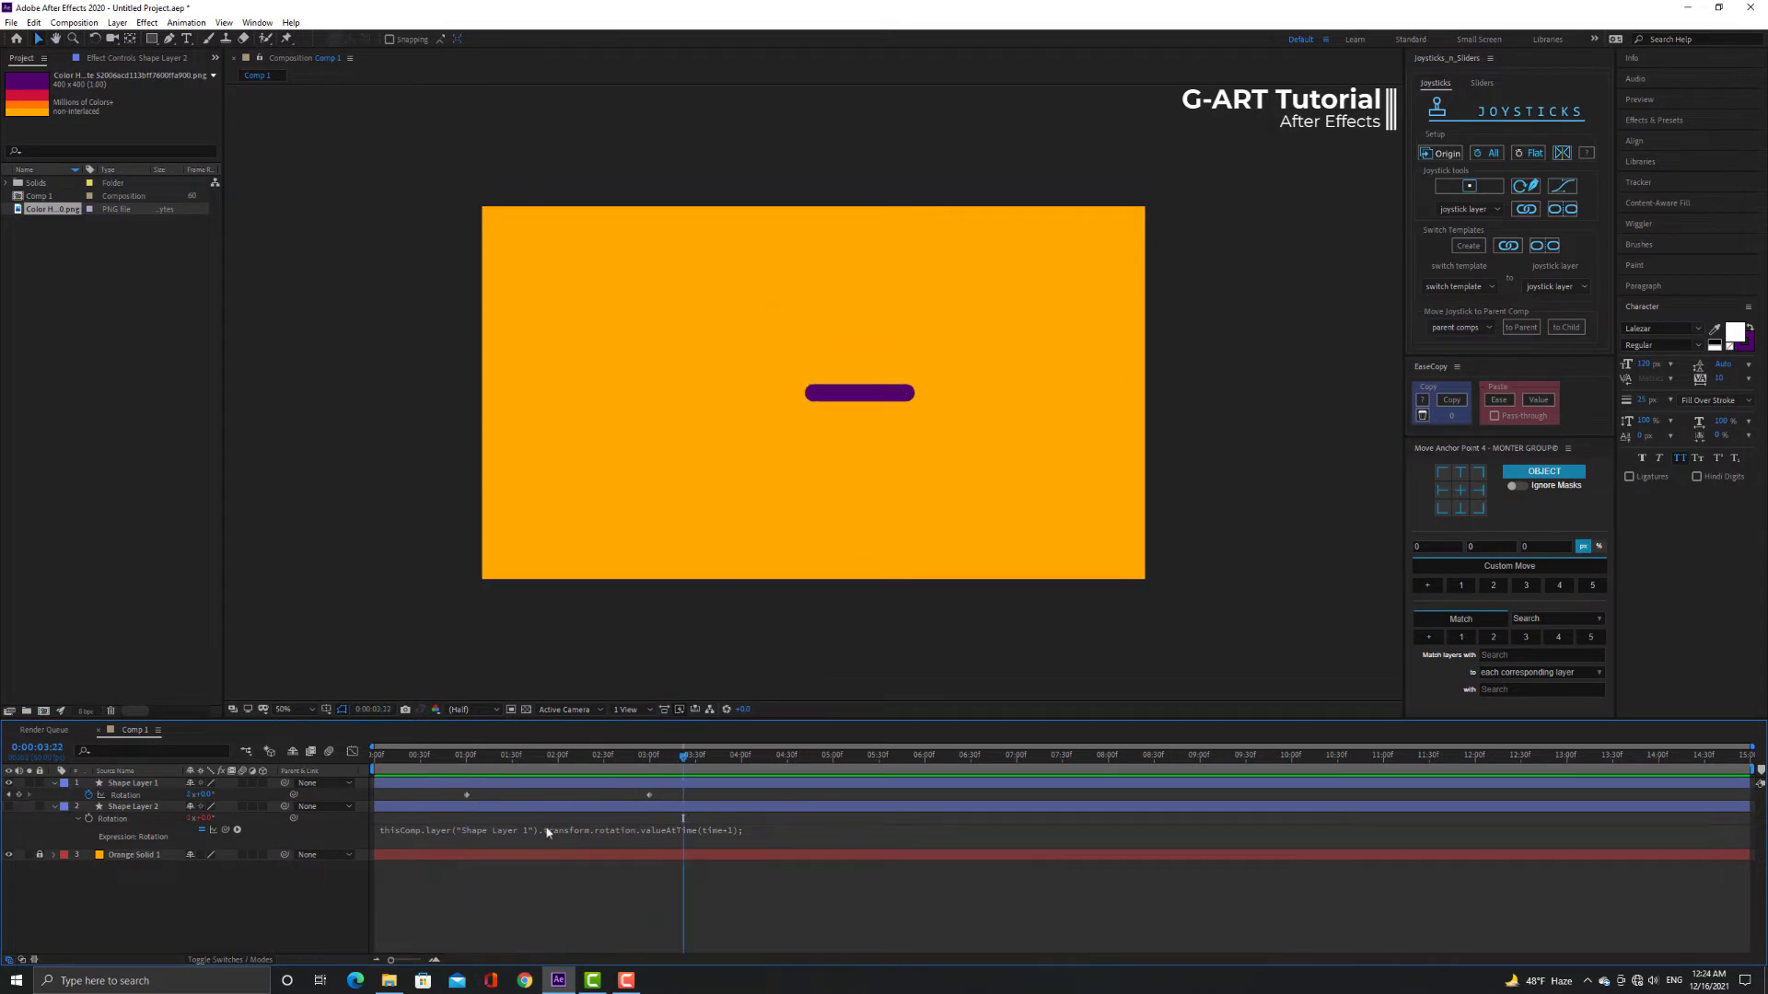
key(j)
click(58, 750)
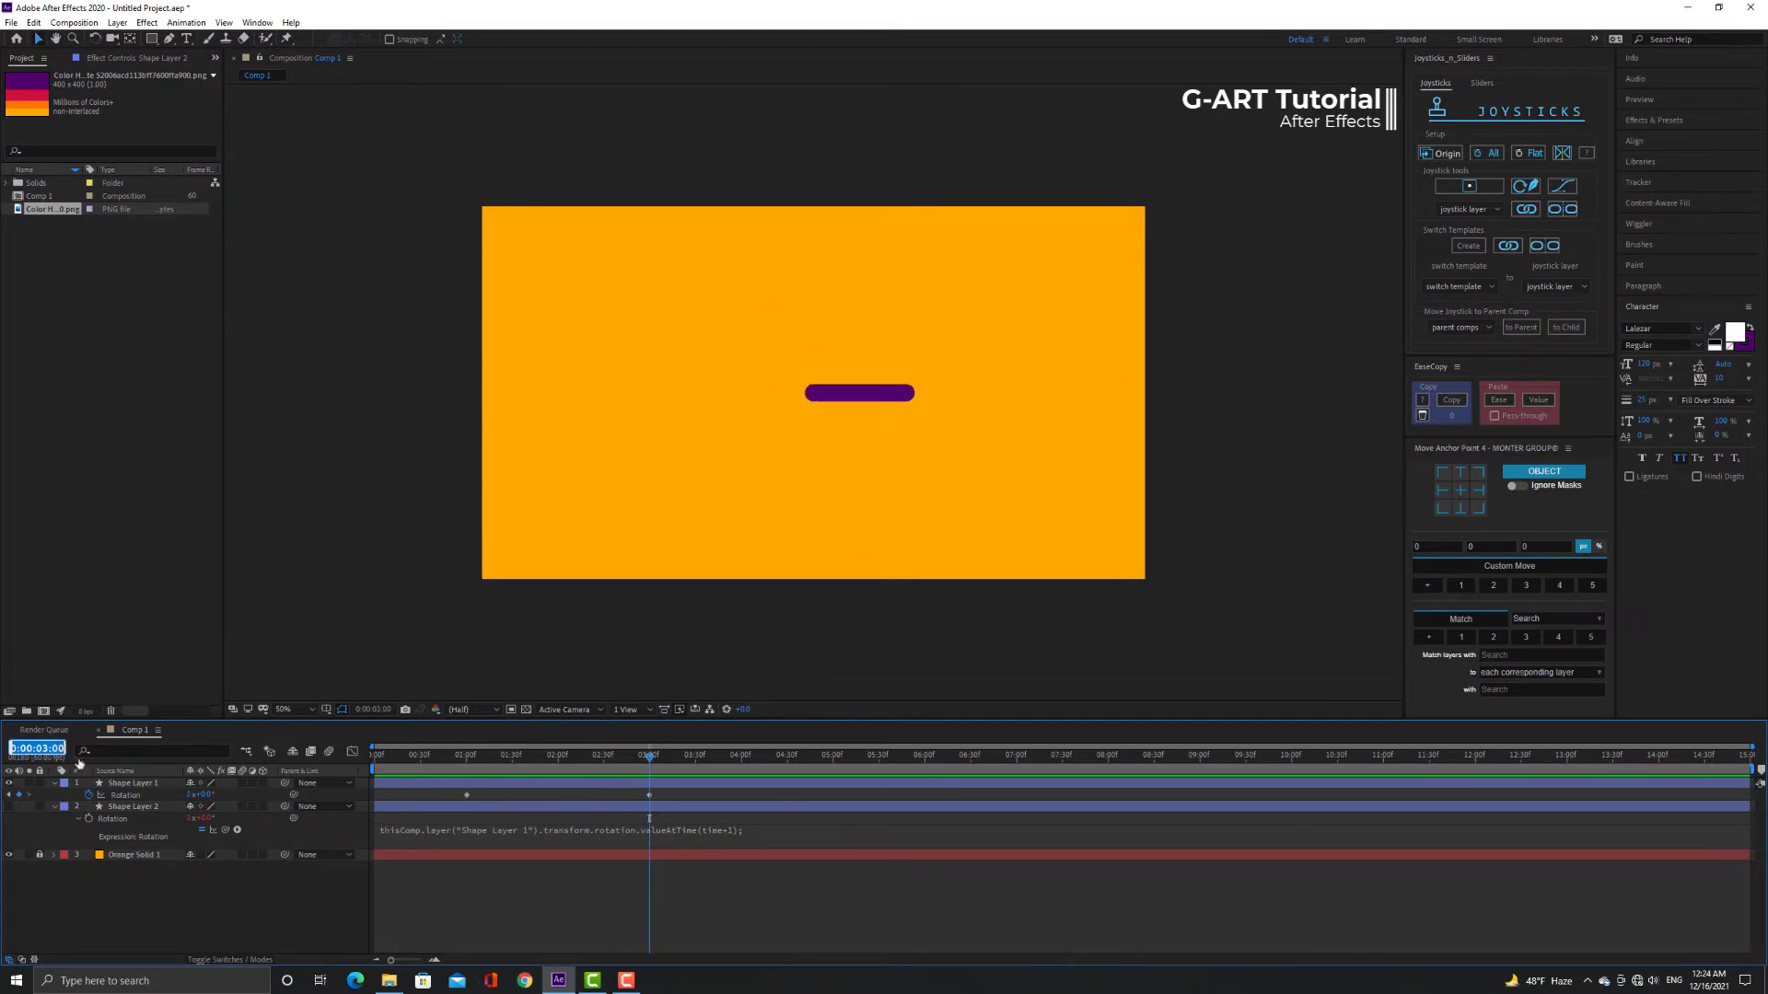
Show the red bar, hide the purple bar, and scrub through the red bar's rotation.
click(435, 941)
click(9, 807)
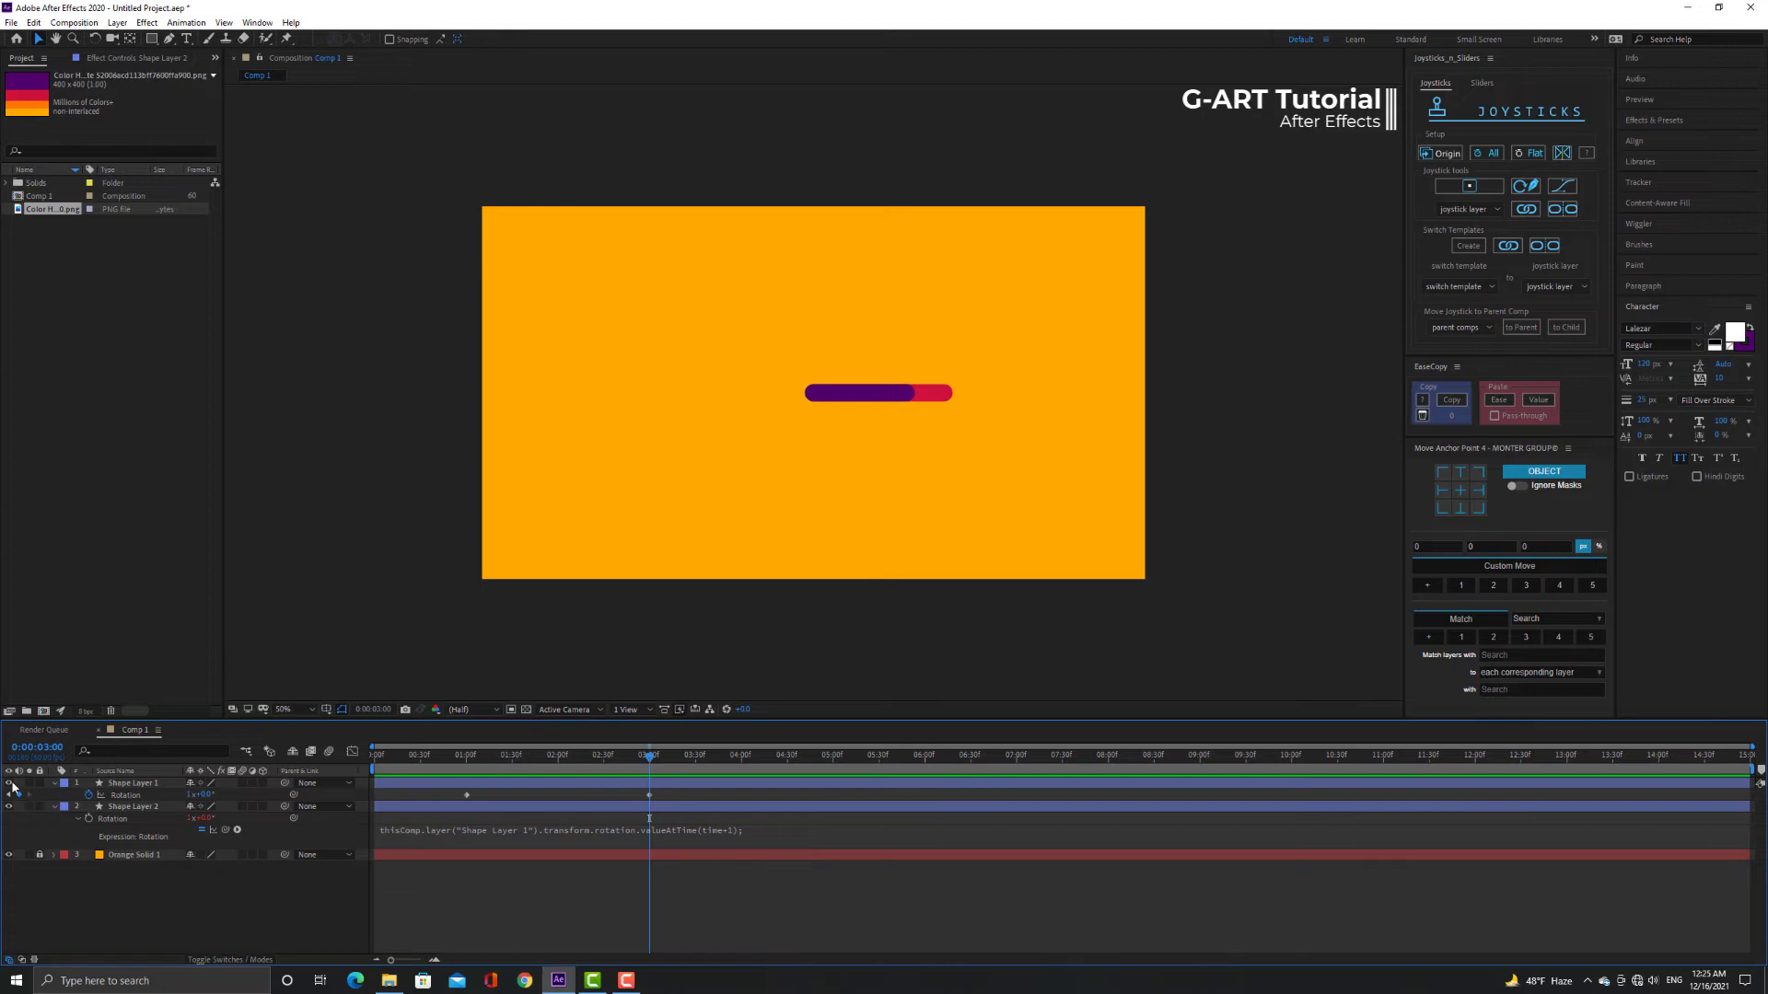
click(9, 782)
drag(650, 755, 352, 760)
key(space)
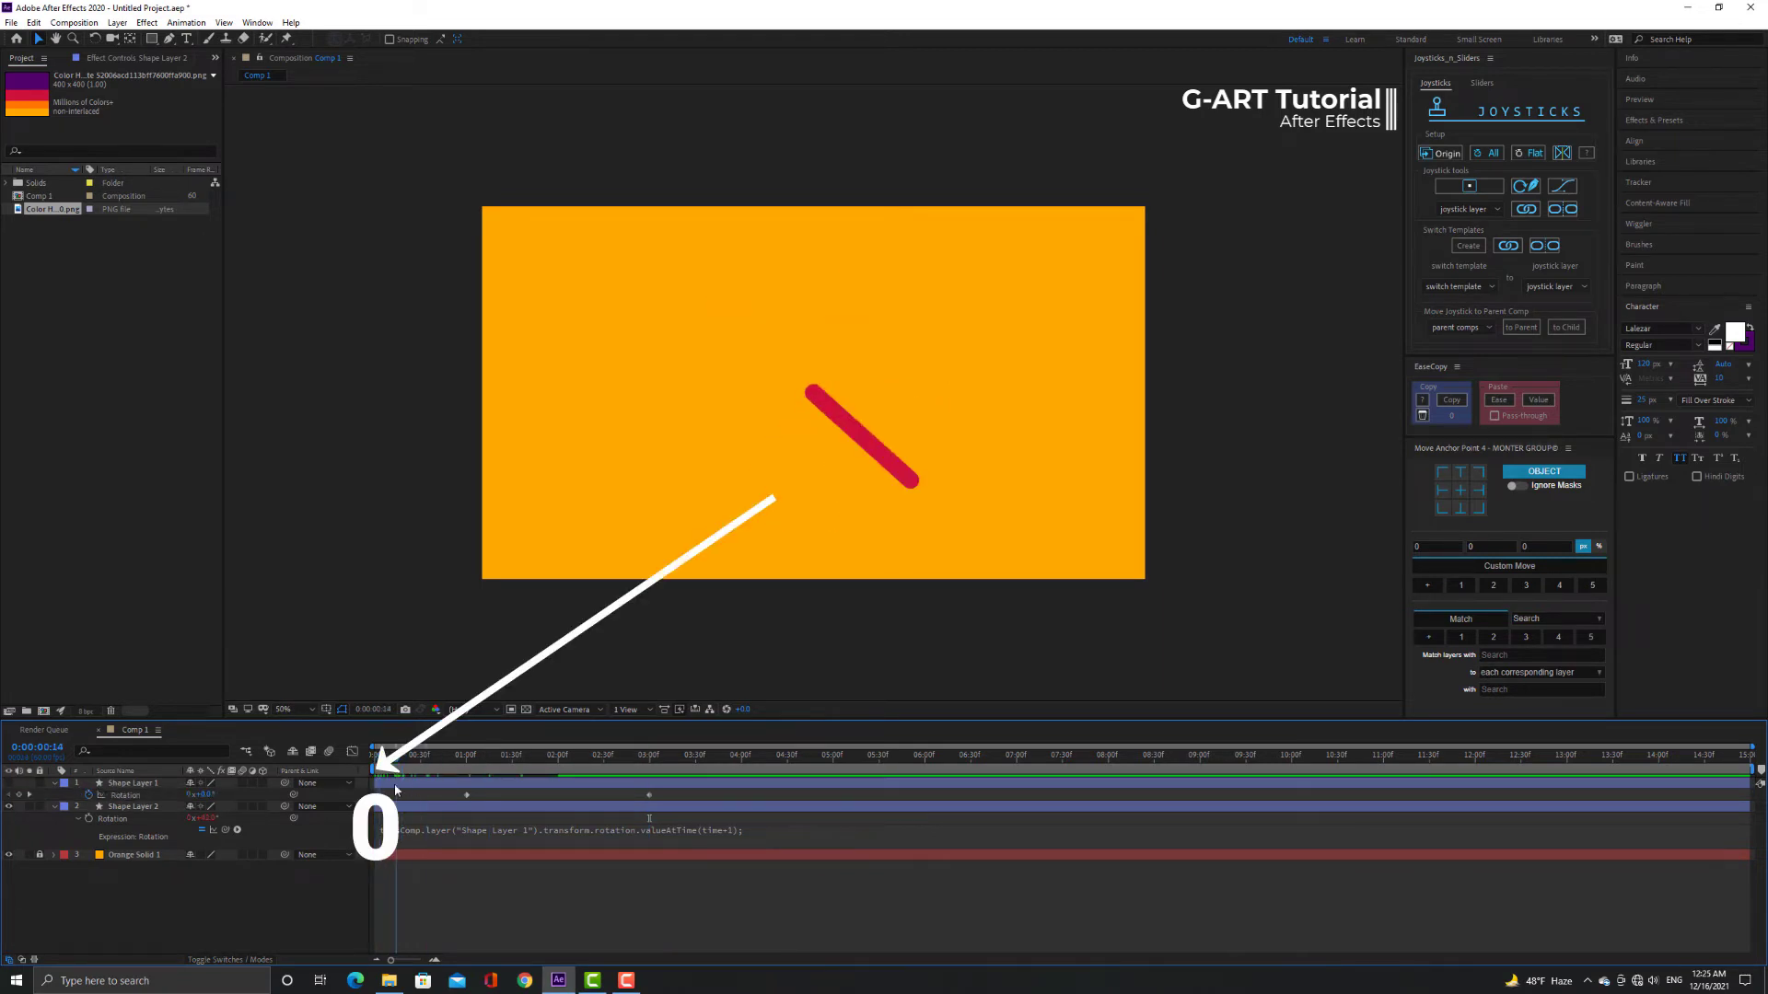
key(space)
key(space)
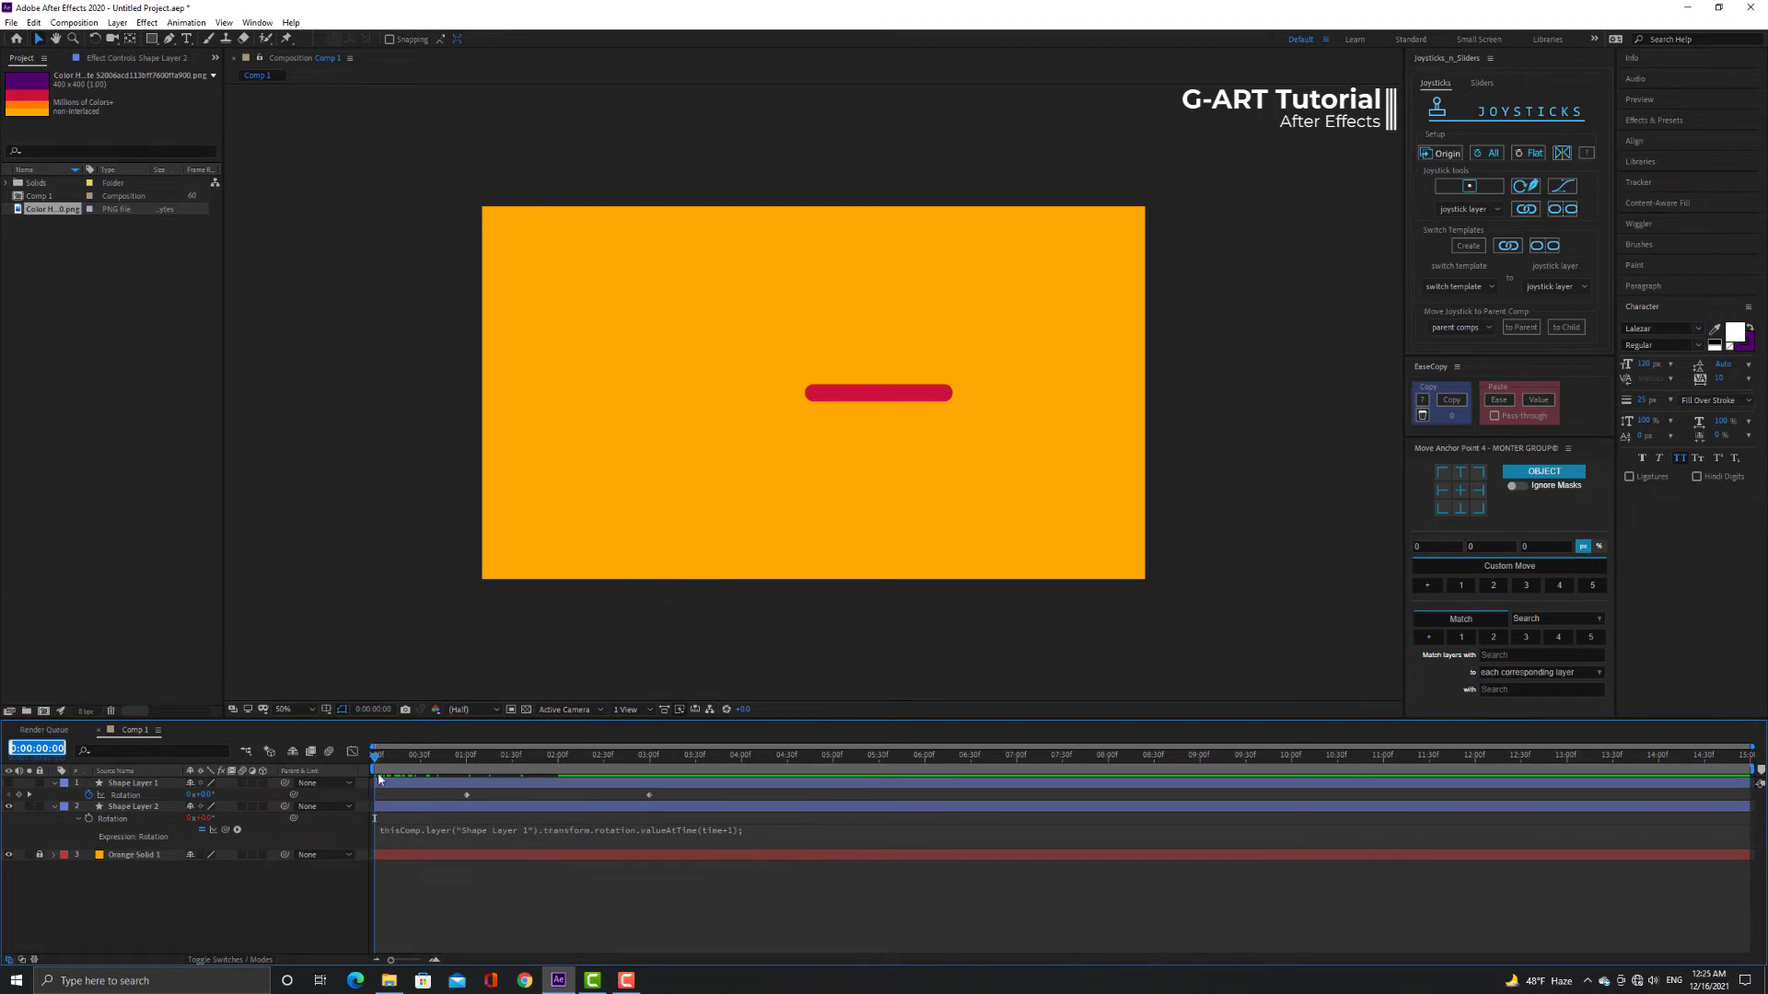
Scrub to about two seconds, reset the current time to 0, and preview.
drag(465, 776, 558, 814)
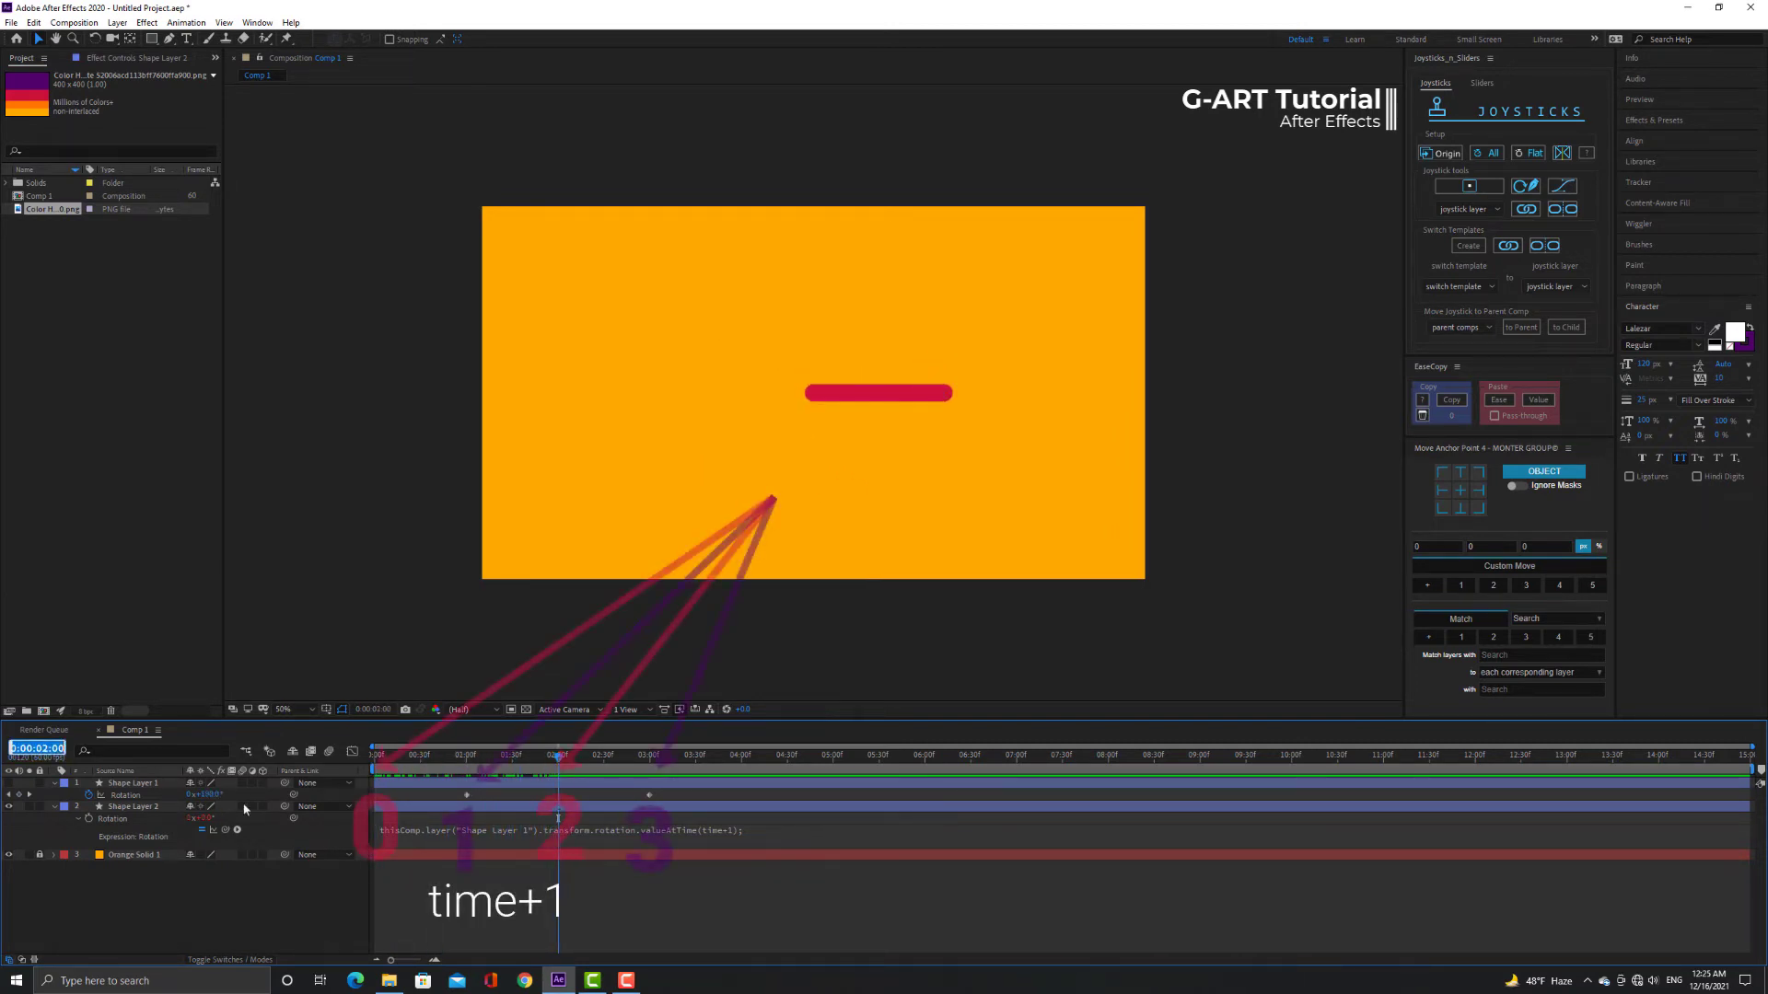
text(0)
key(Return)
key(space)
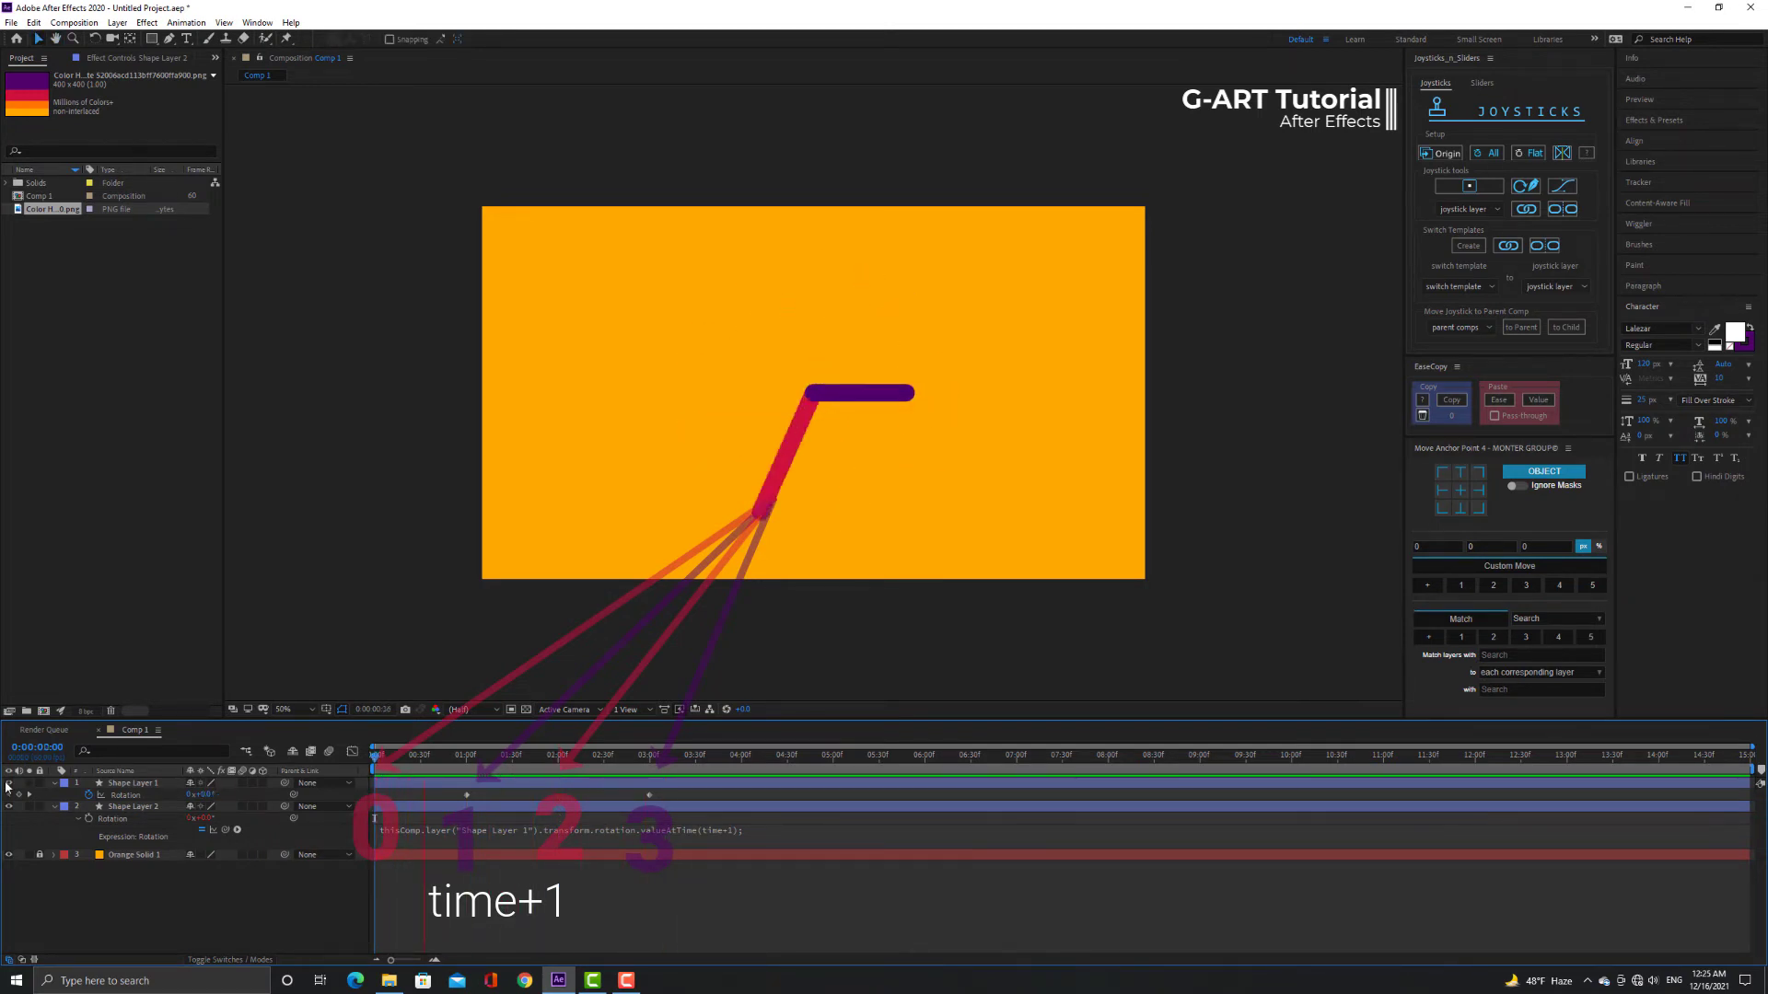
key(space)
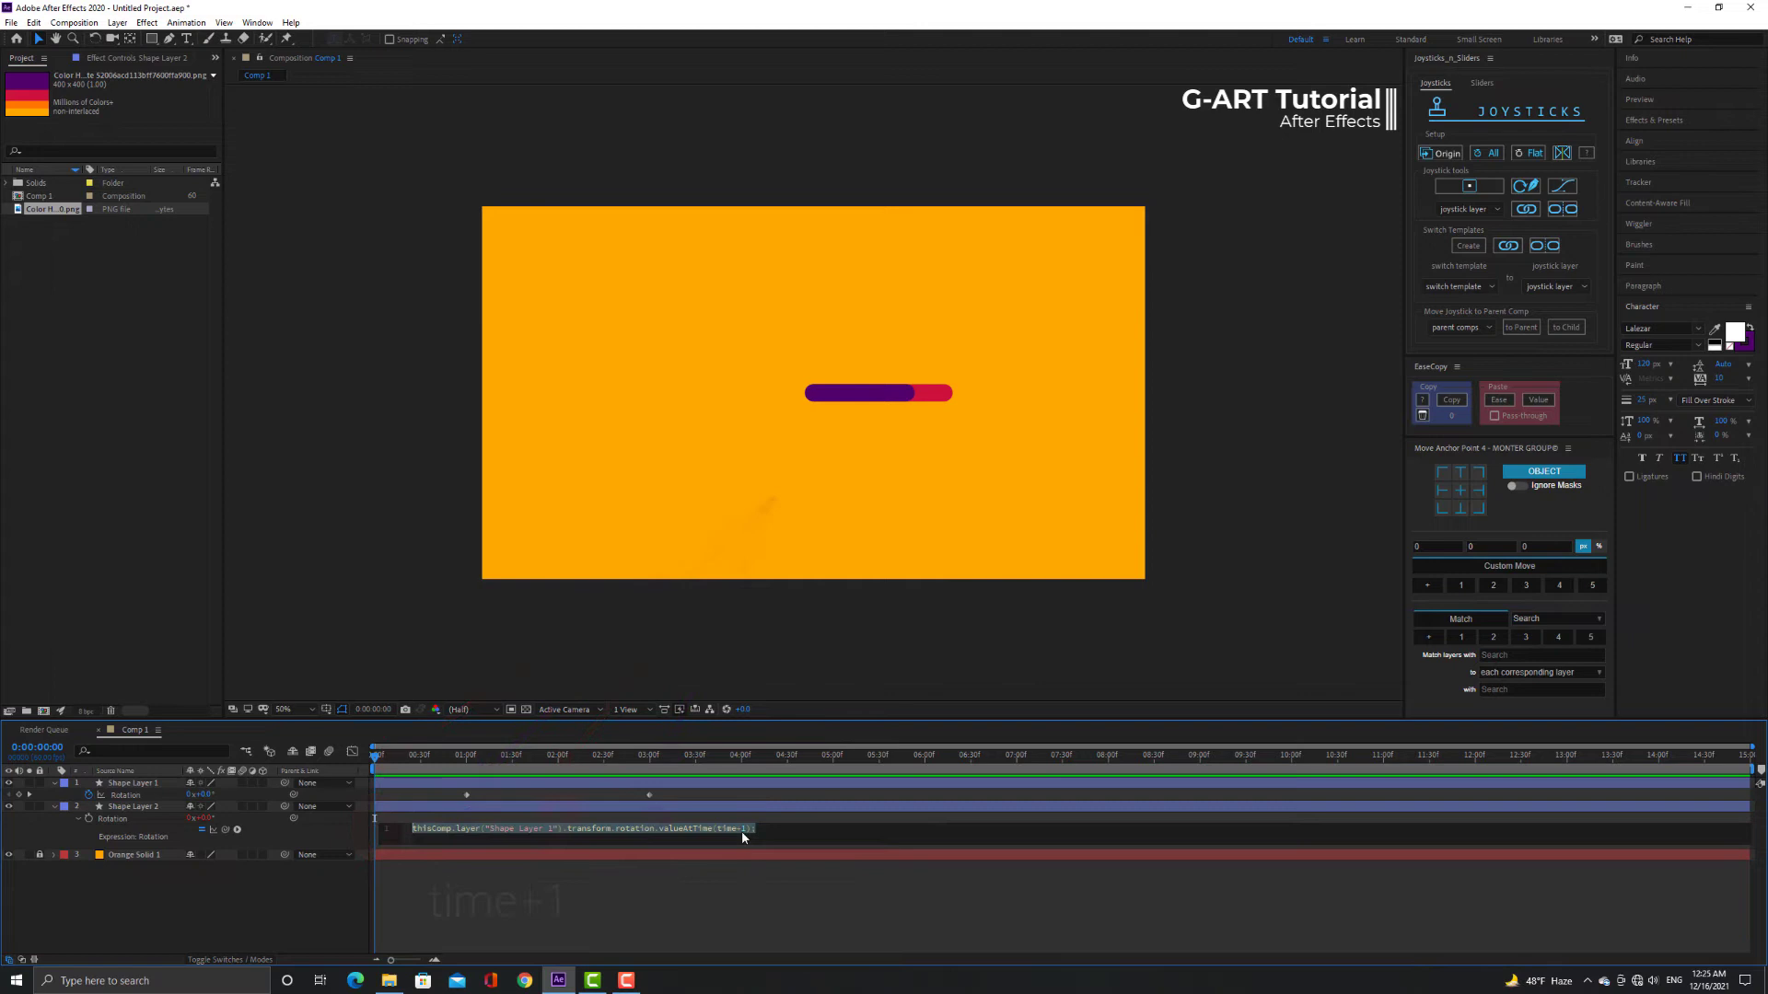
Change the expression's time offset to time-1 and preview the lagging rotation.
double_click(742, 828)
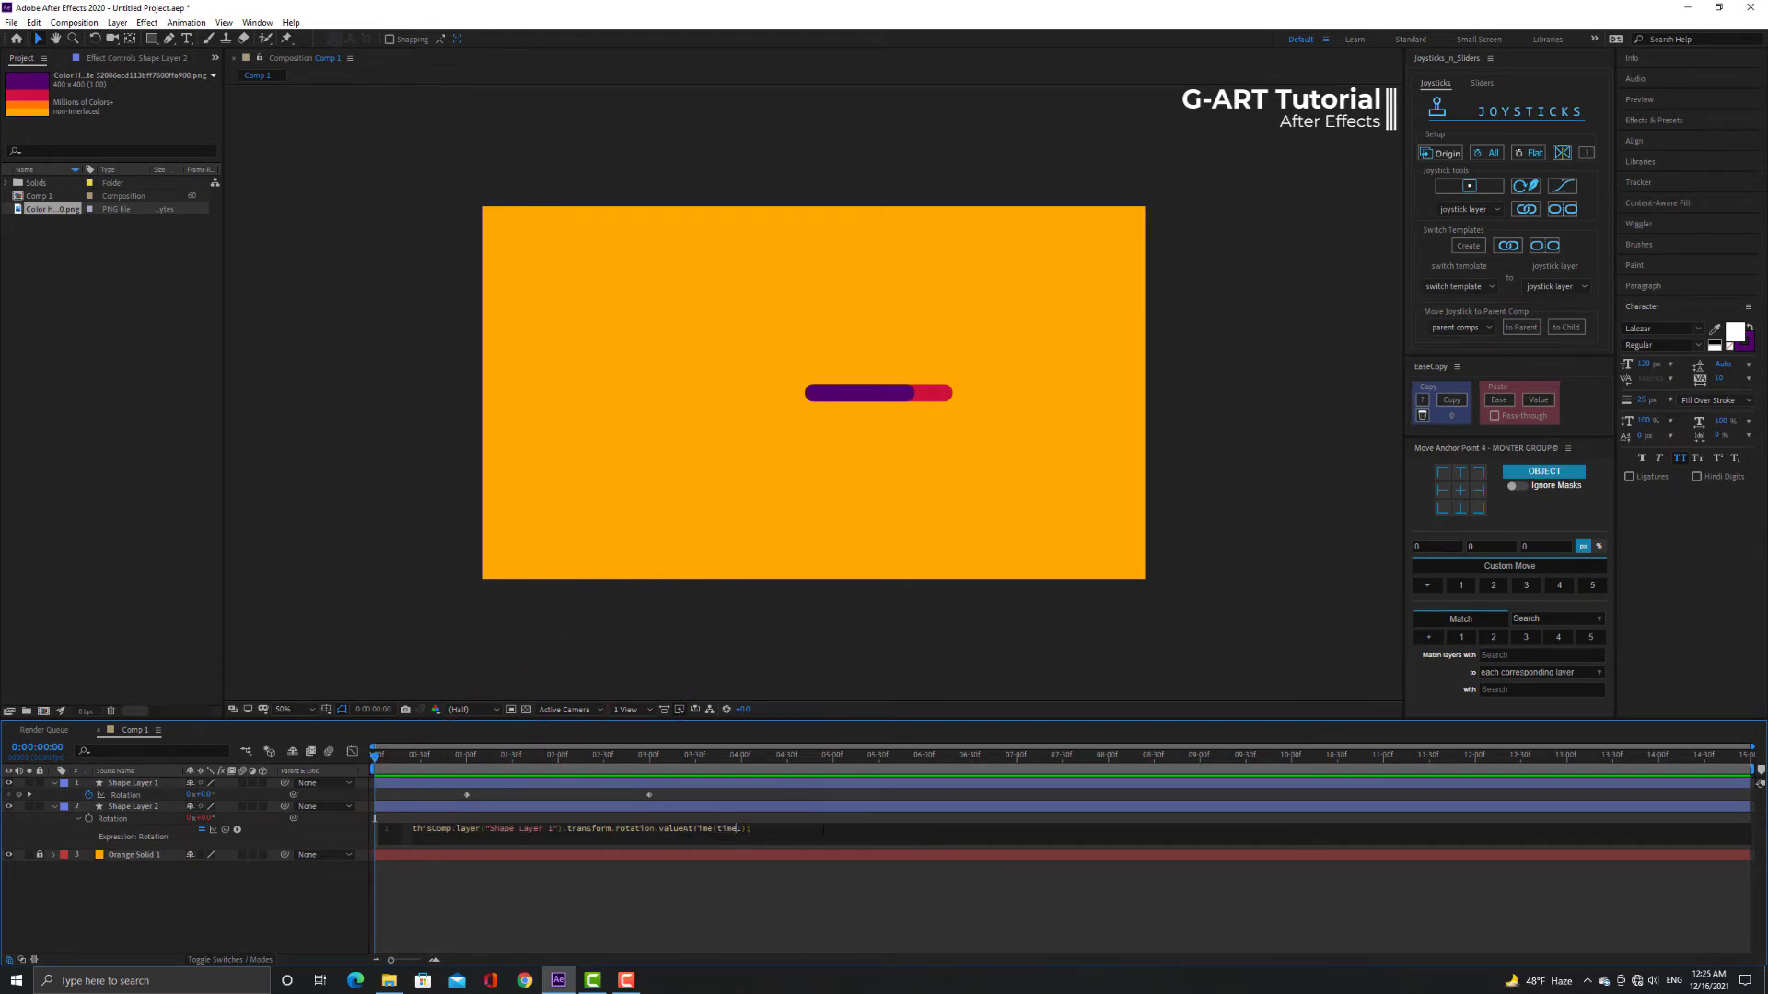
click(788, 887)
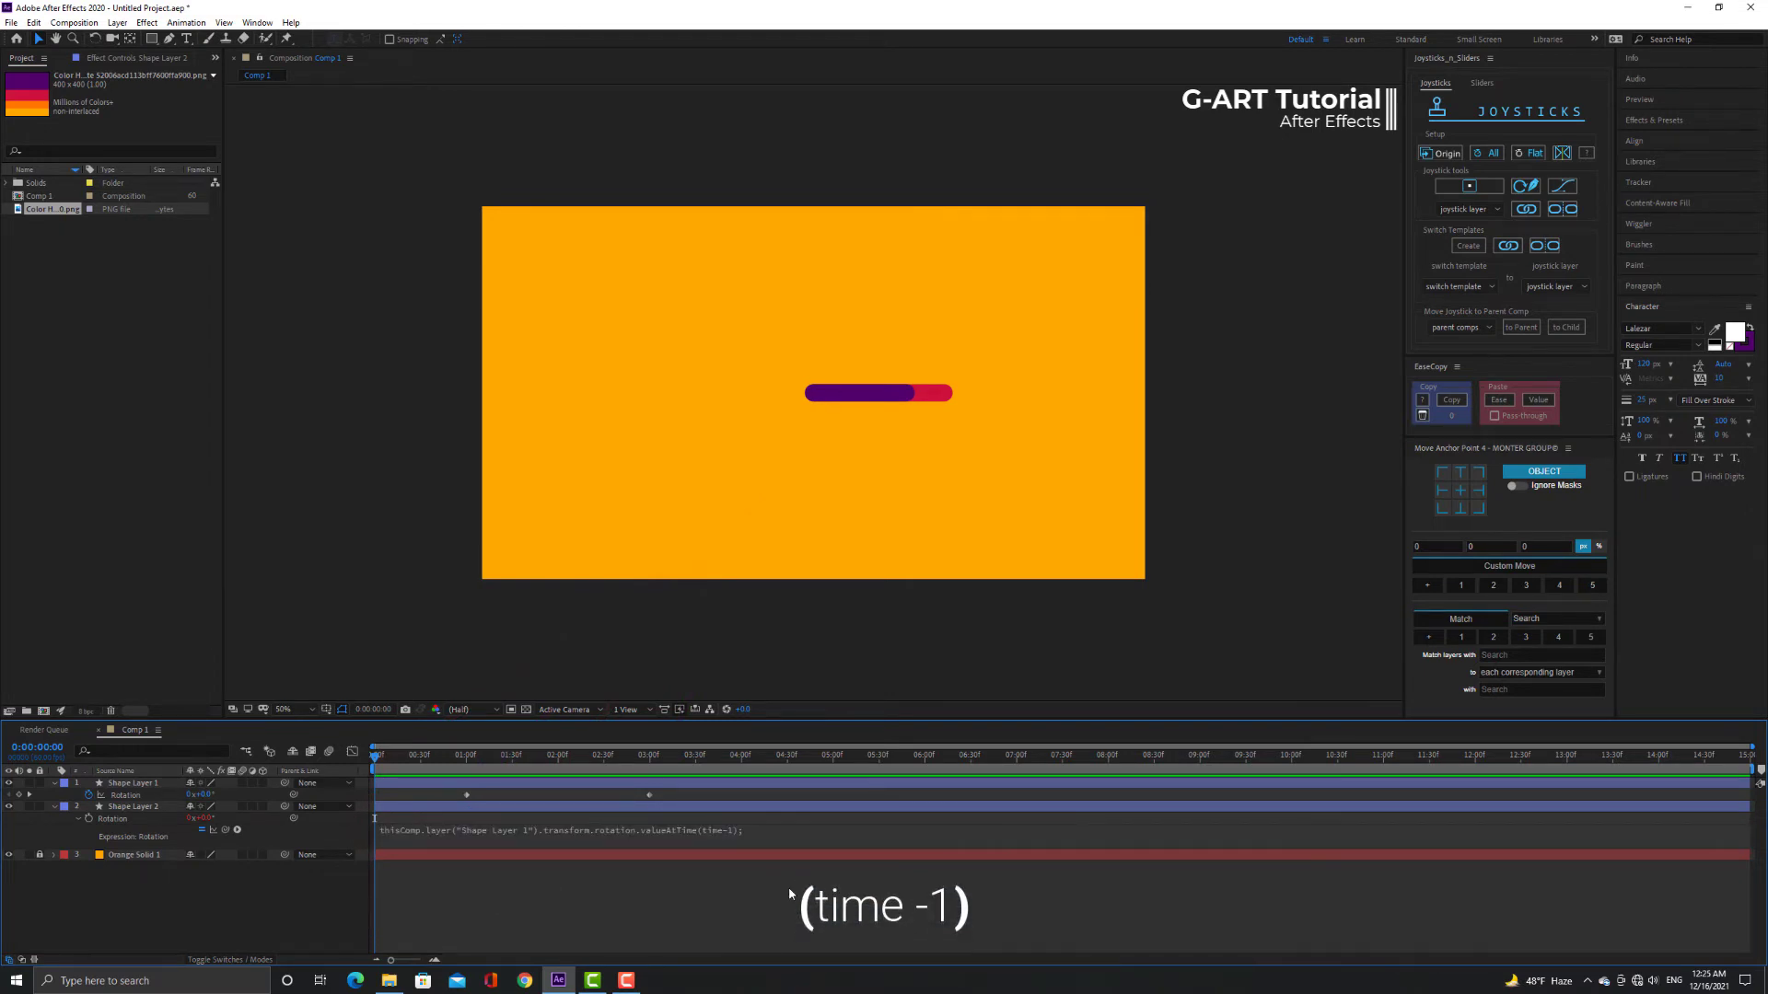
key(space)
key(space)
drag(771, 757, 475, 785)
Hide the purple bar and scrub past two seconds watching the red bar.
click(9, 808)
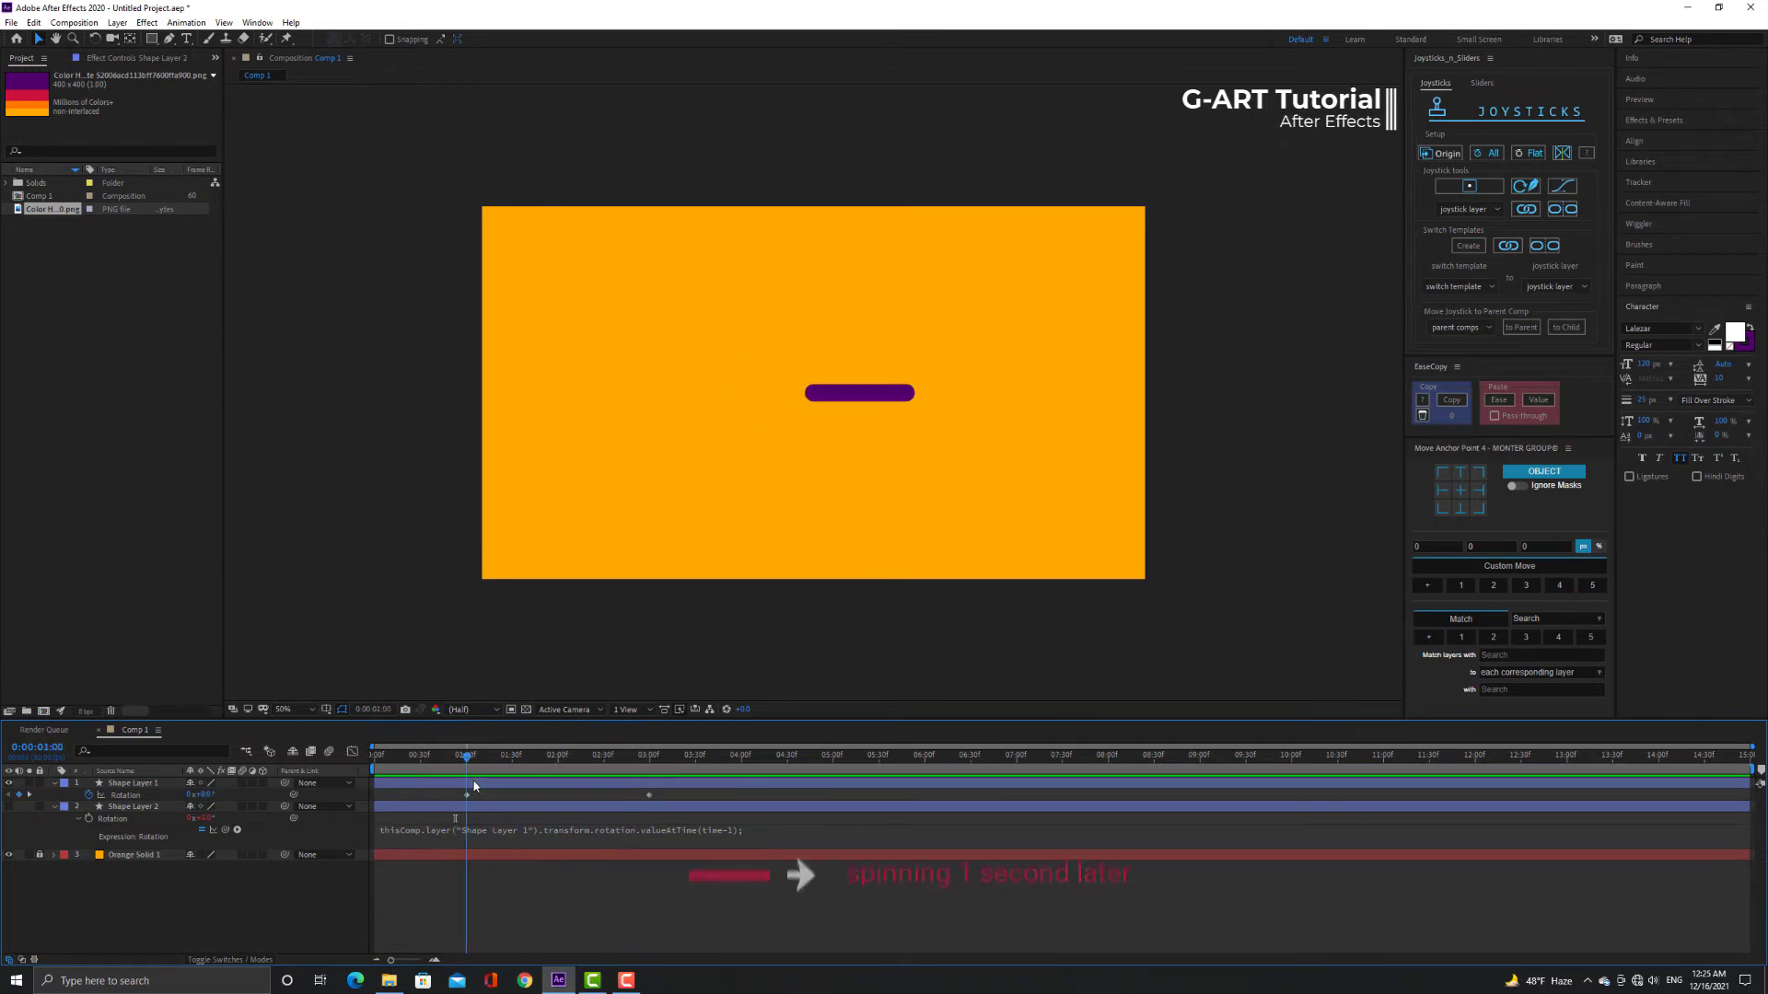
click(8, 807)
click(8, 783)
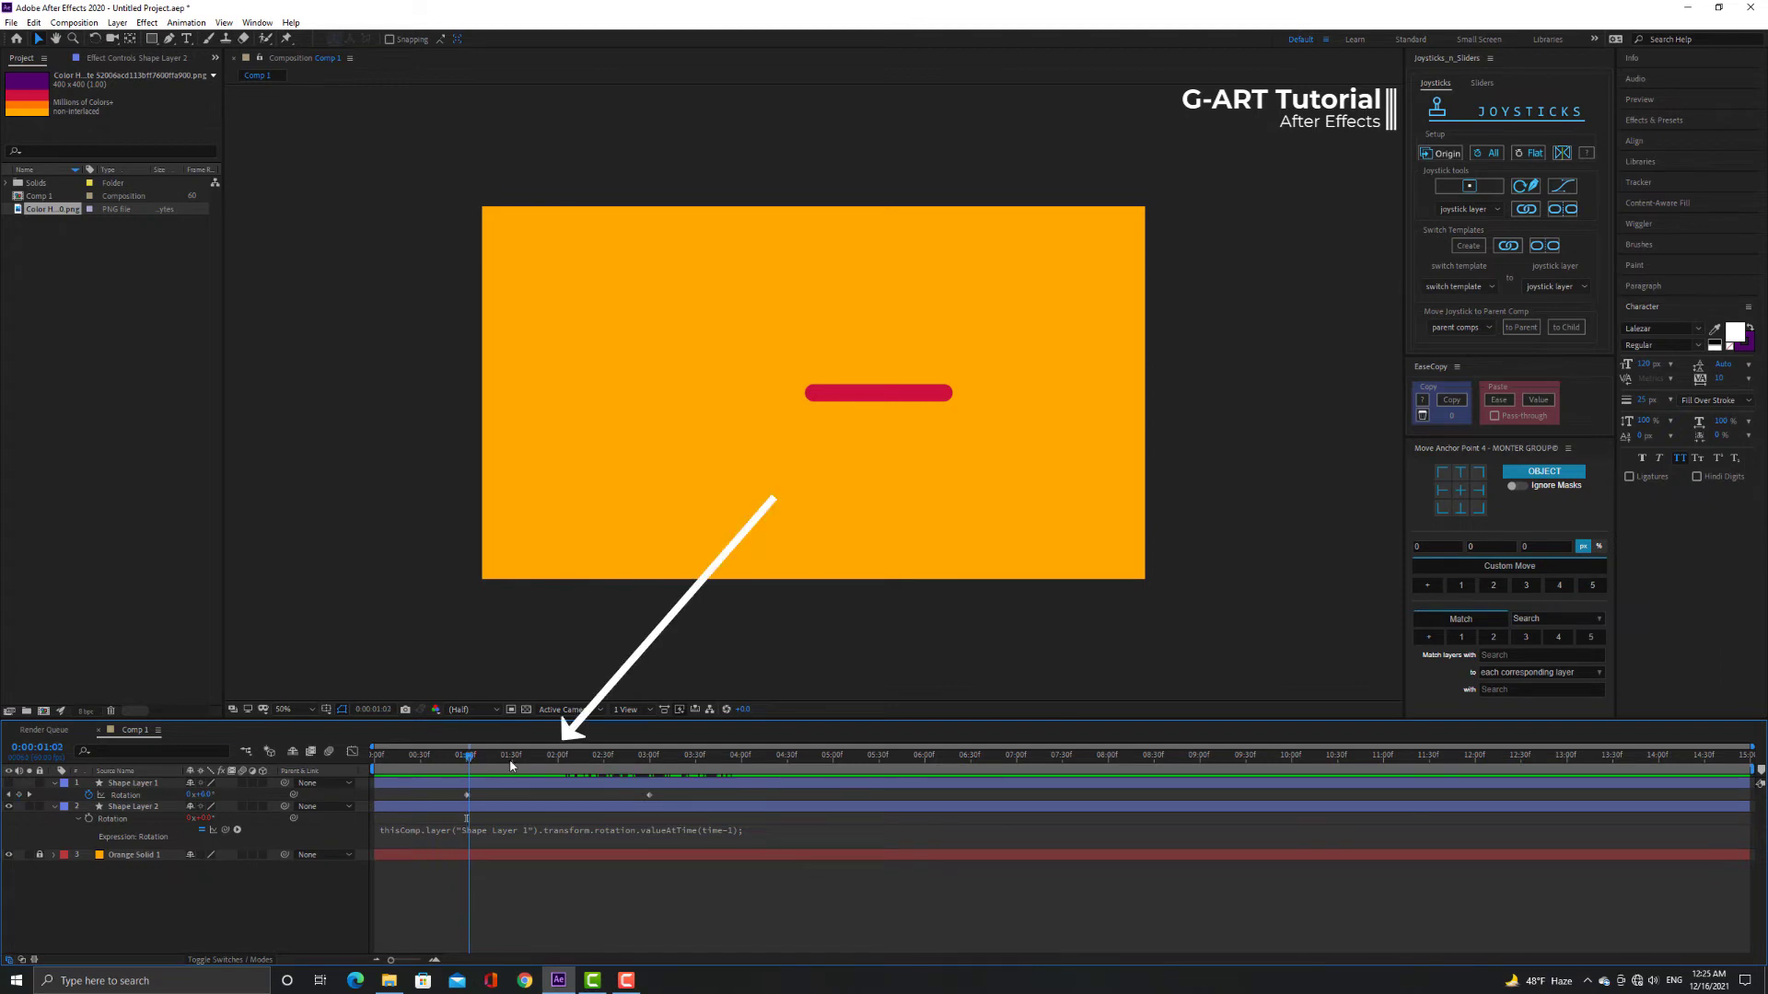
drag(468, 759, 559, 760)
click(59, 748)
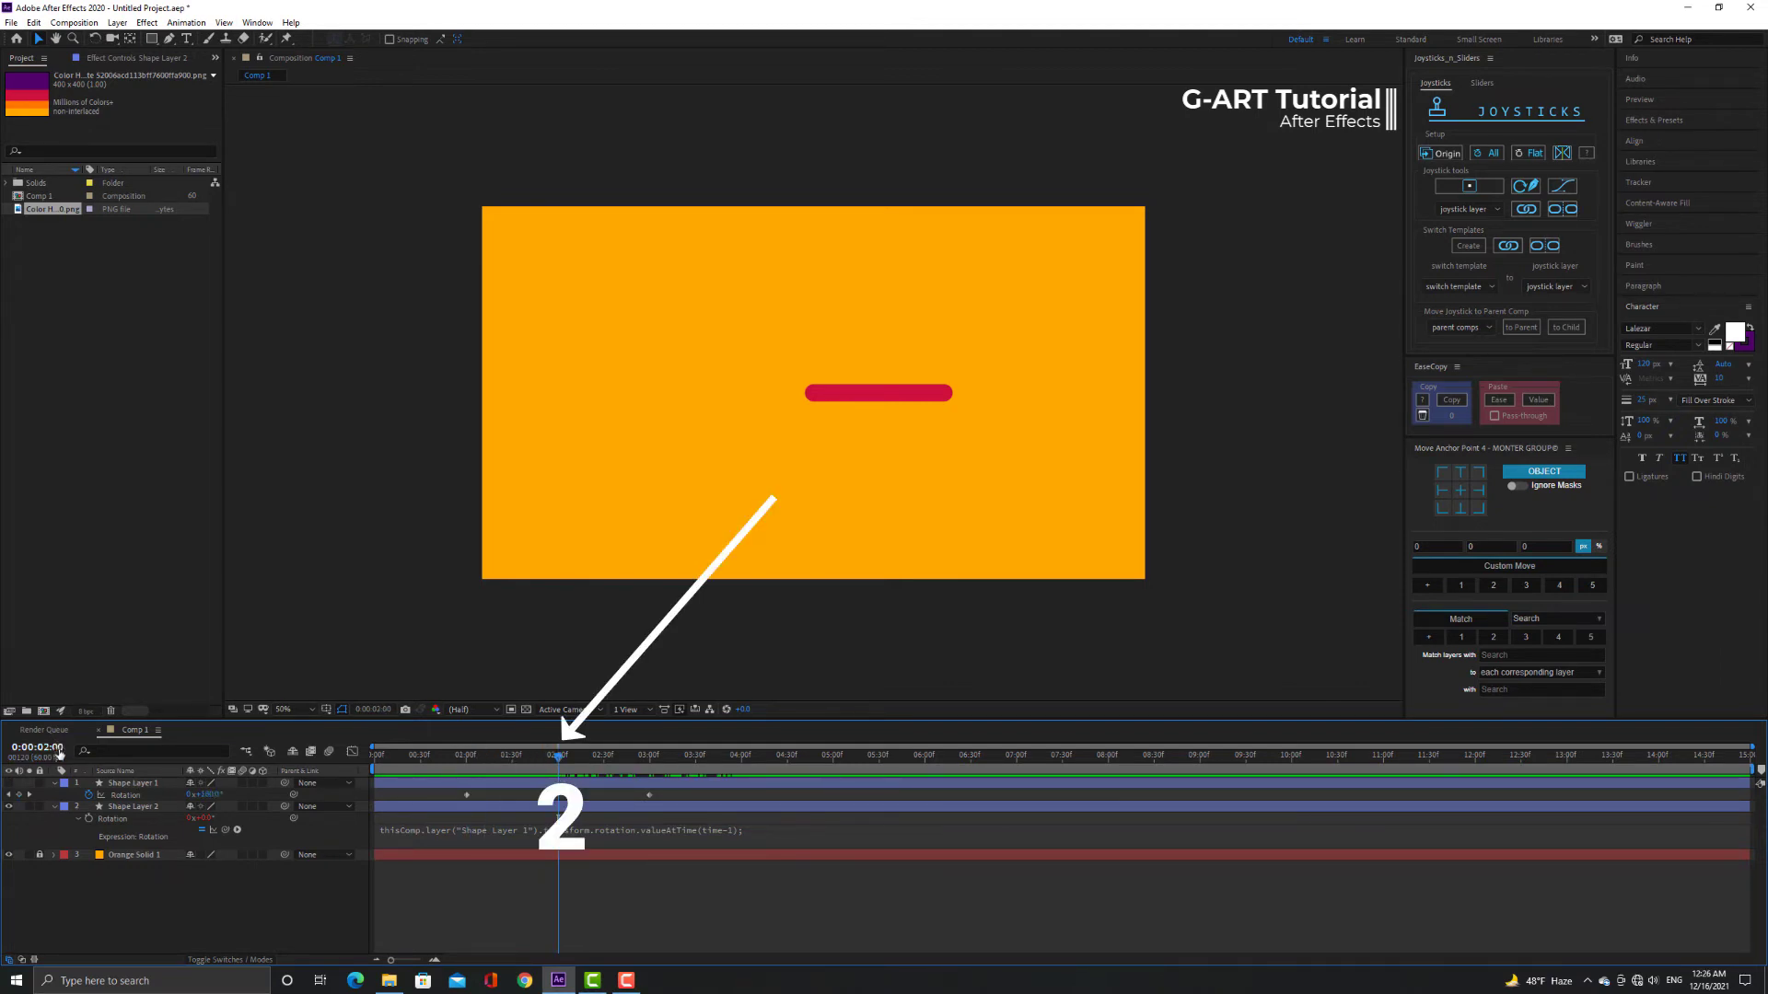
drag(556, 760, 743, 822)
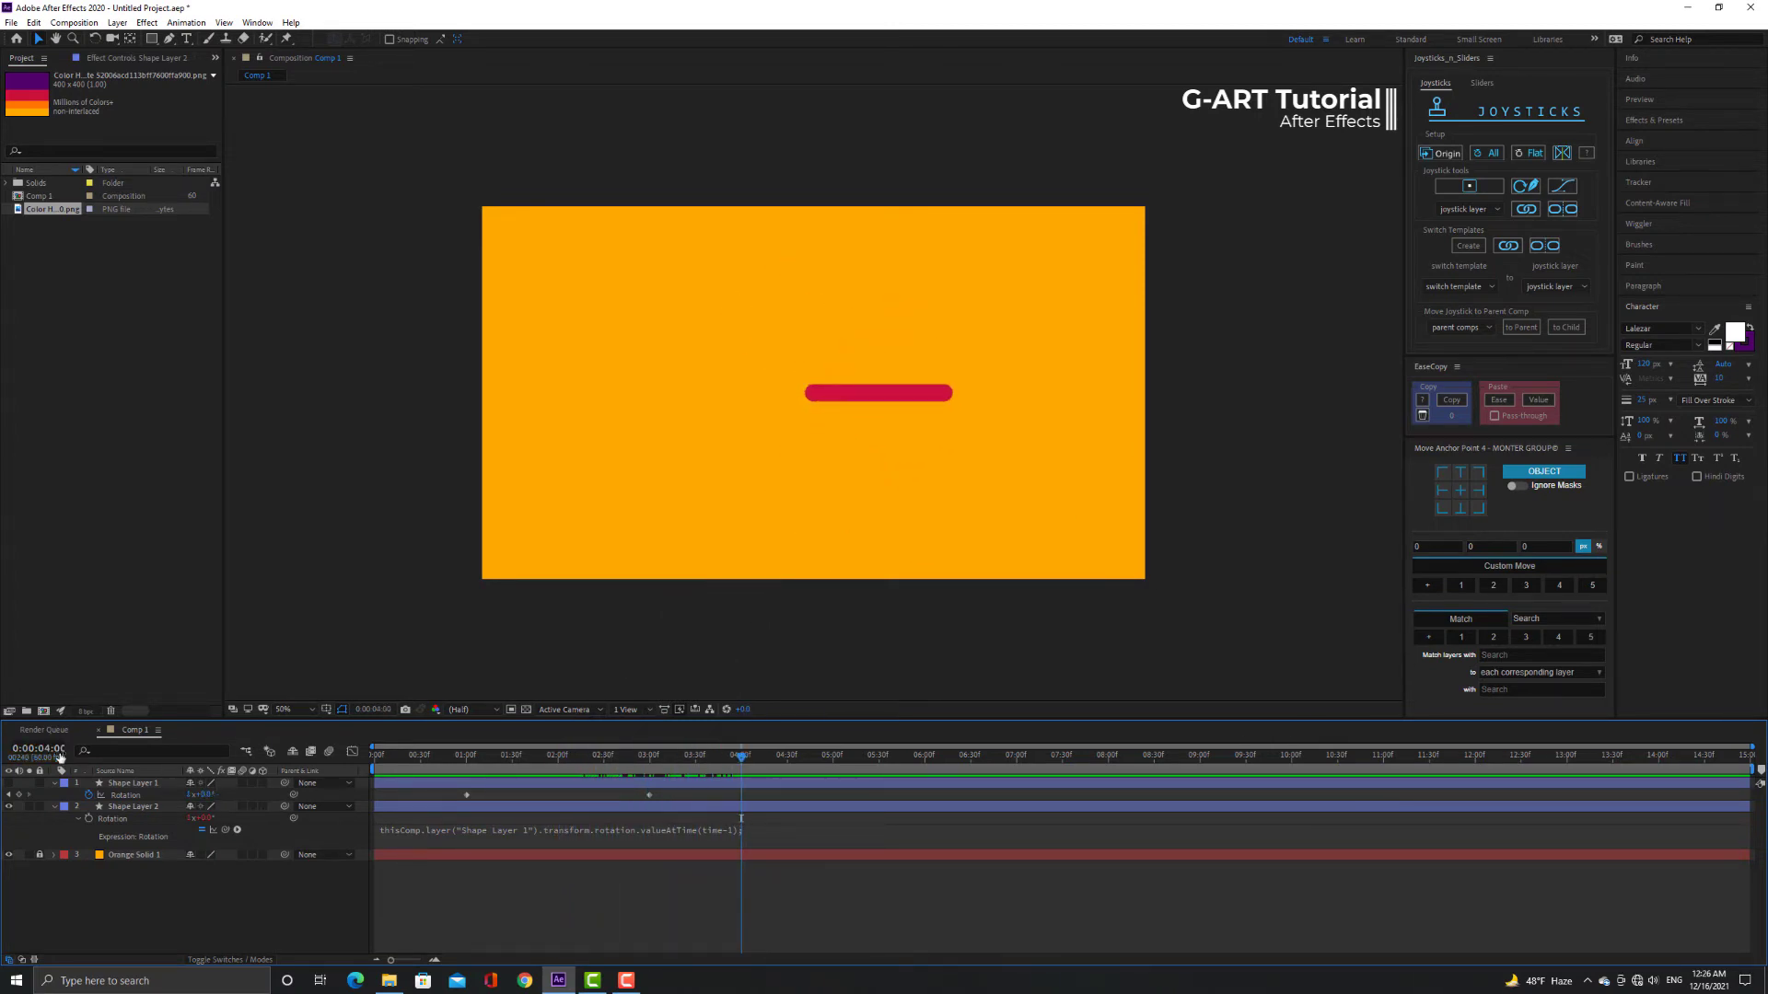
Show the purple bar again and preview both bars from the start.
click(8, 783)
key(Home)
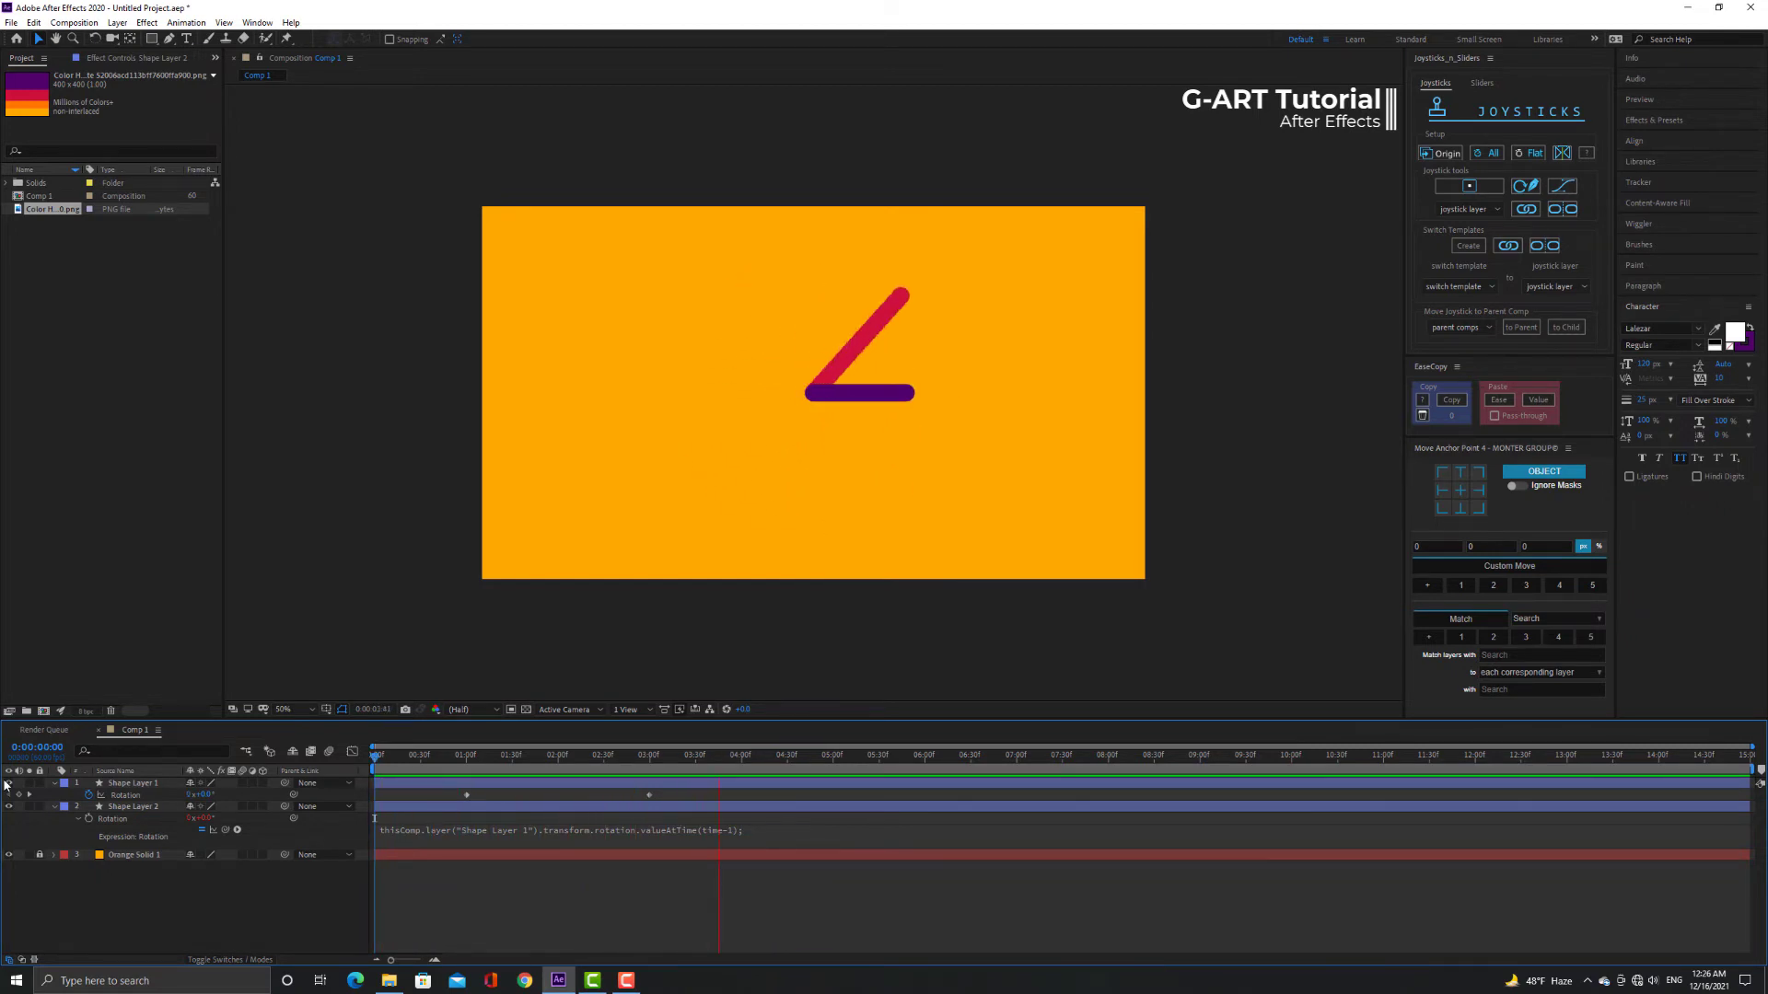
key(space)
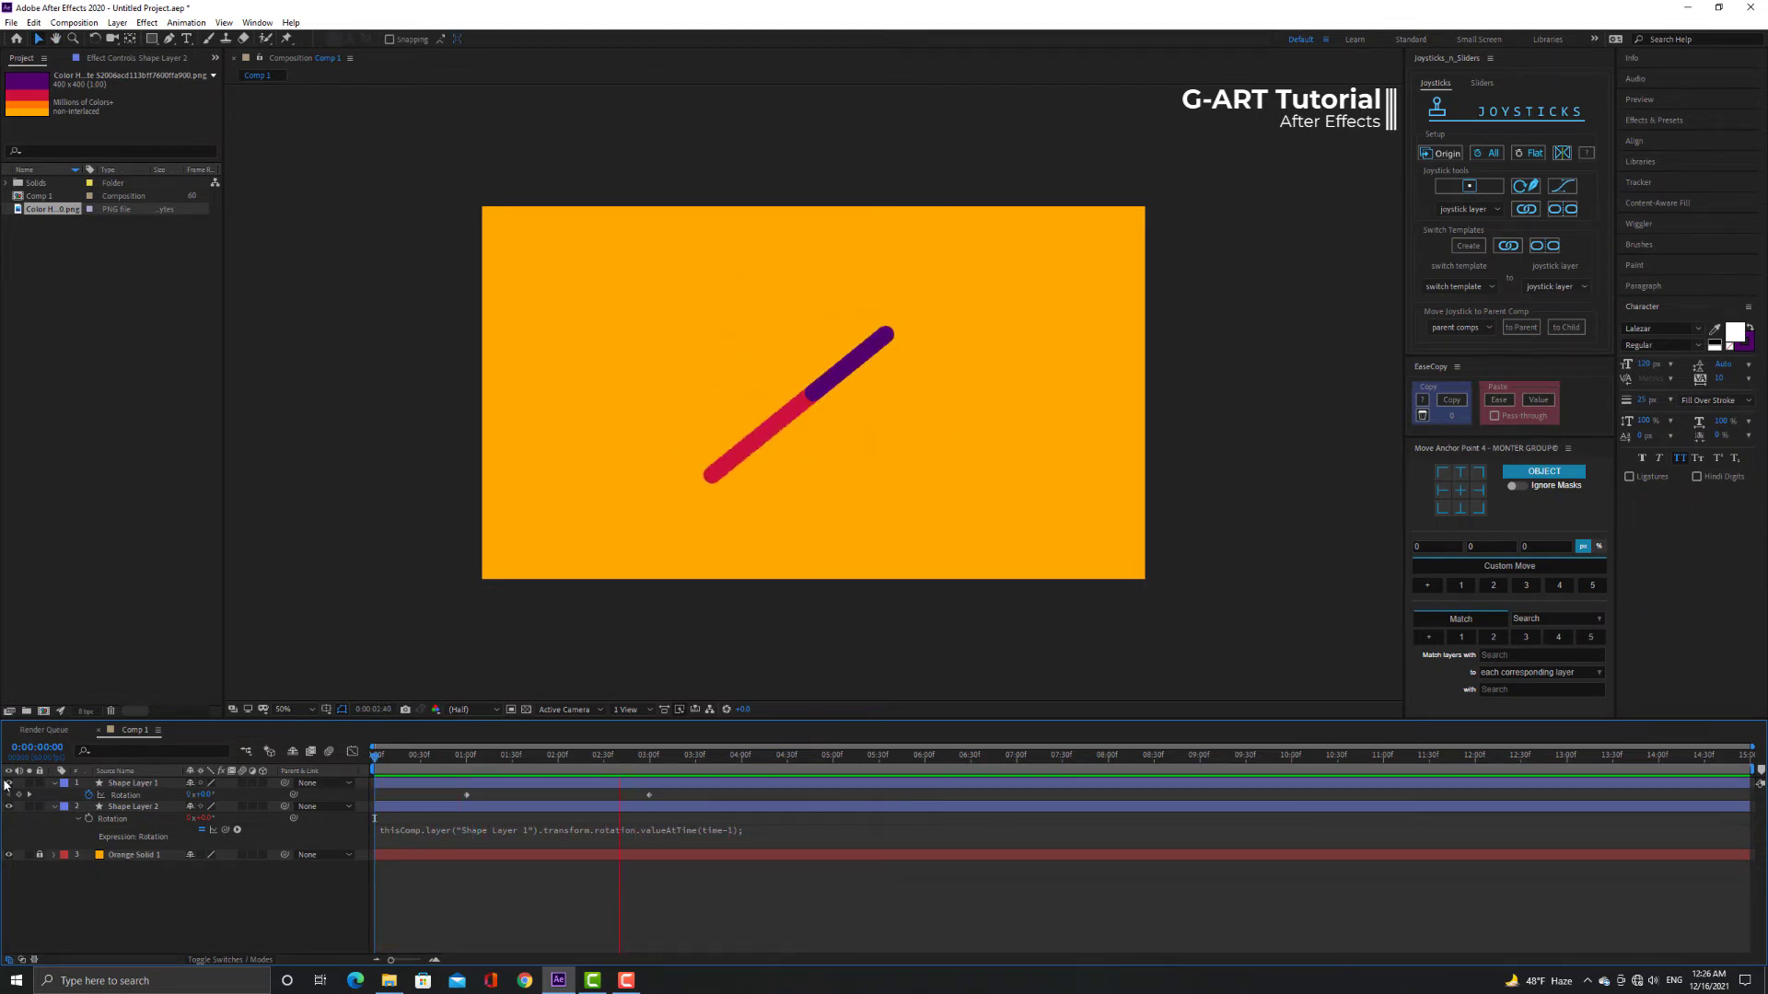
key(space)
Change the rotation expression's argument to valueAtTime(time*2).
click(732, 830)
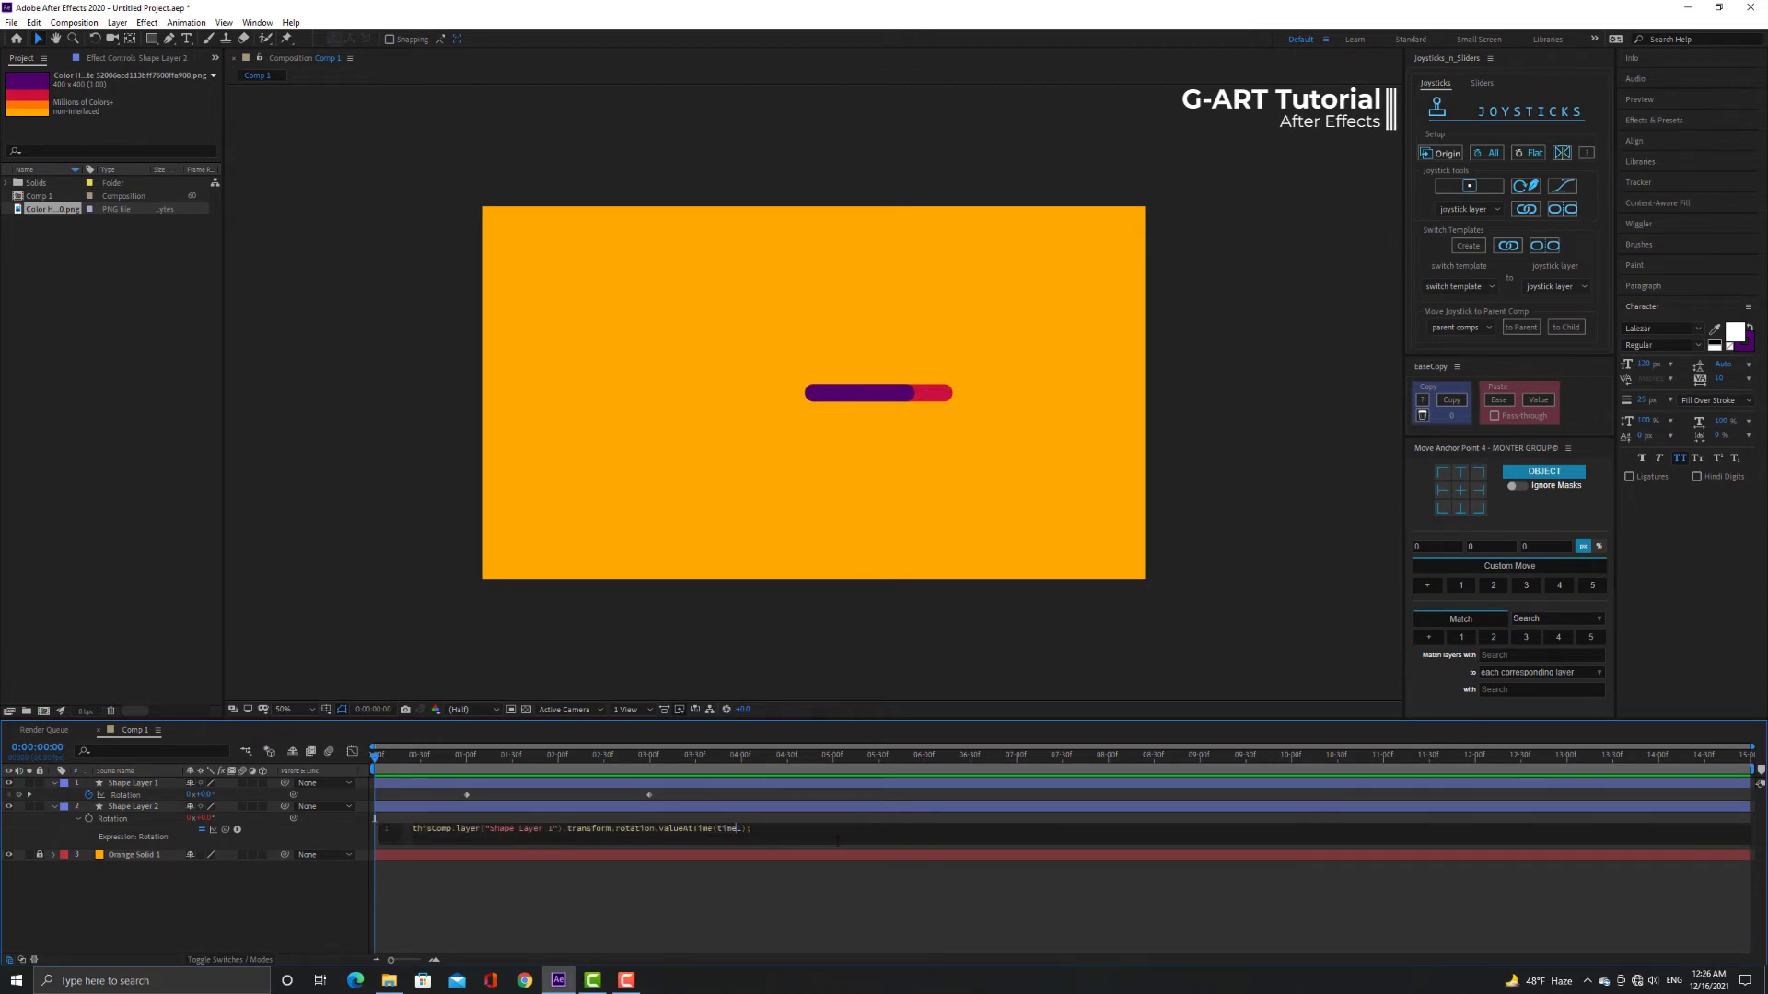
key(Delete)
text(2)
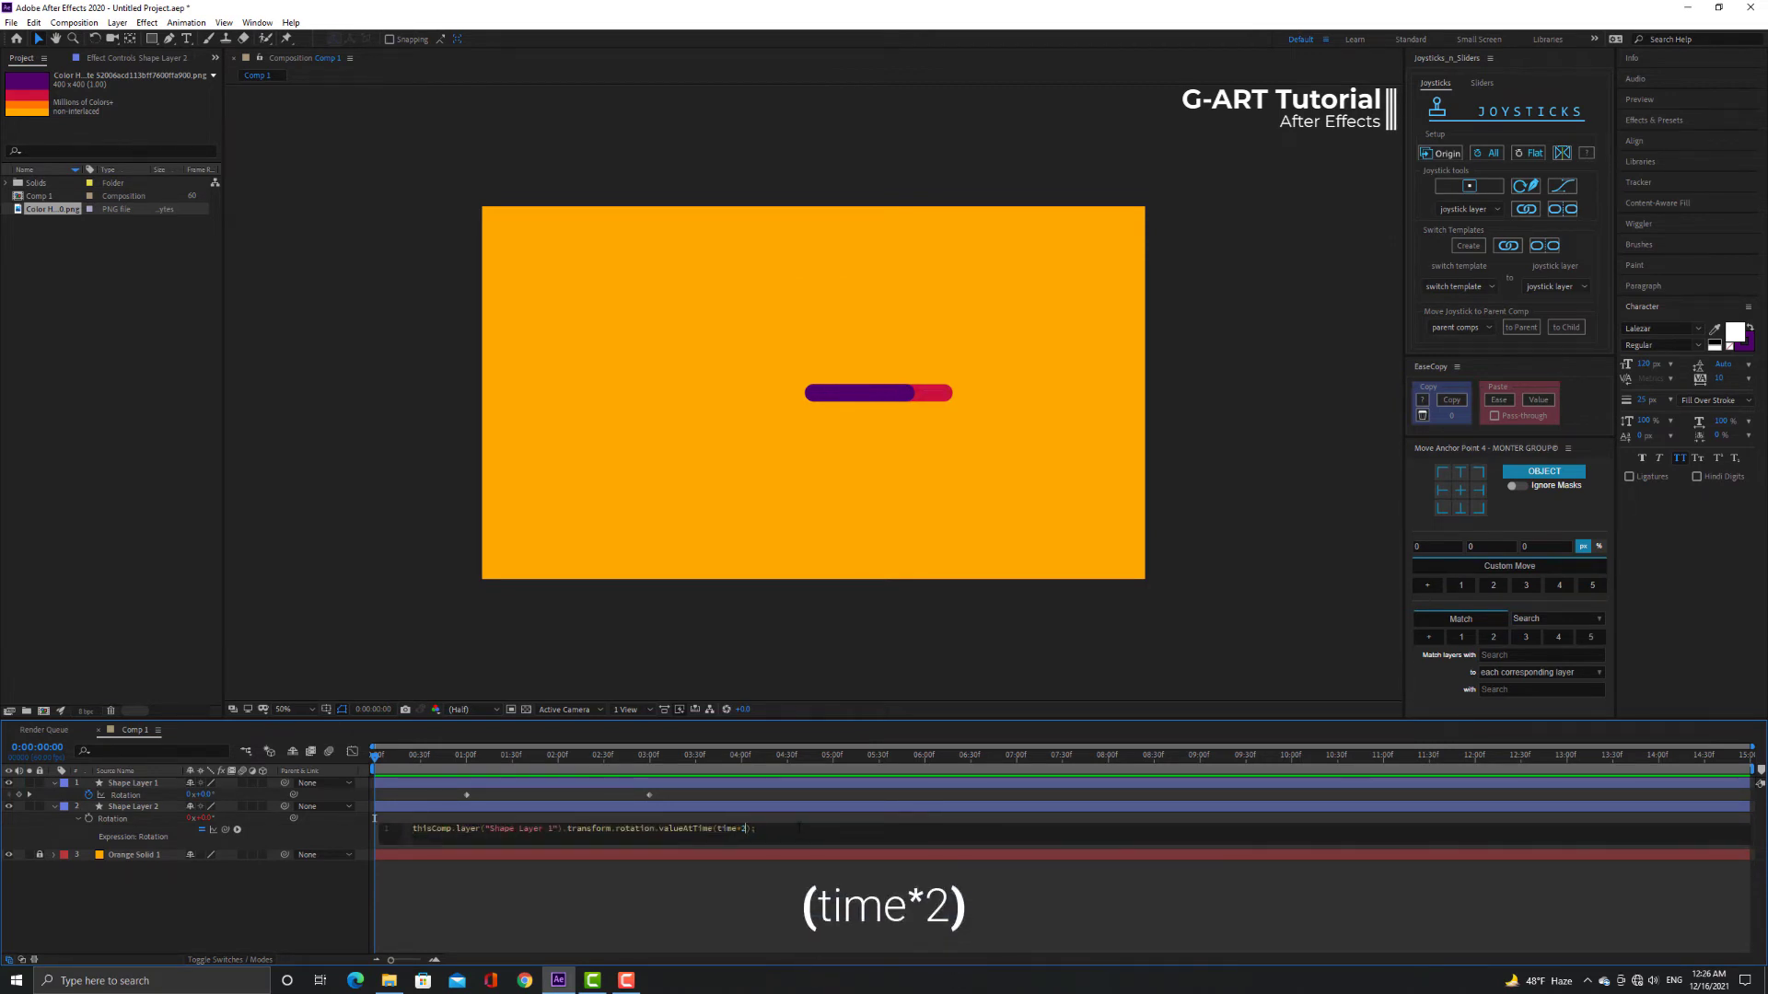
click(780, 890)
Preview the red bar's double-speed rotation twice.
key(space)
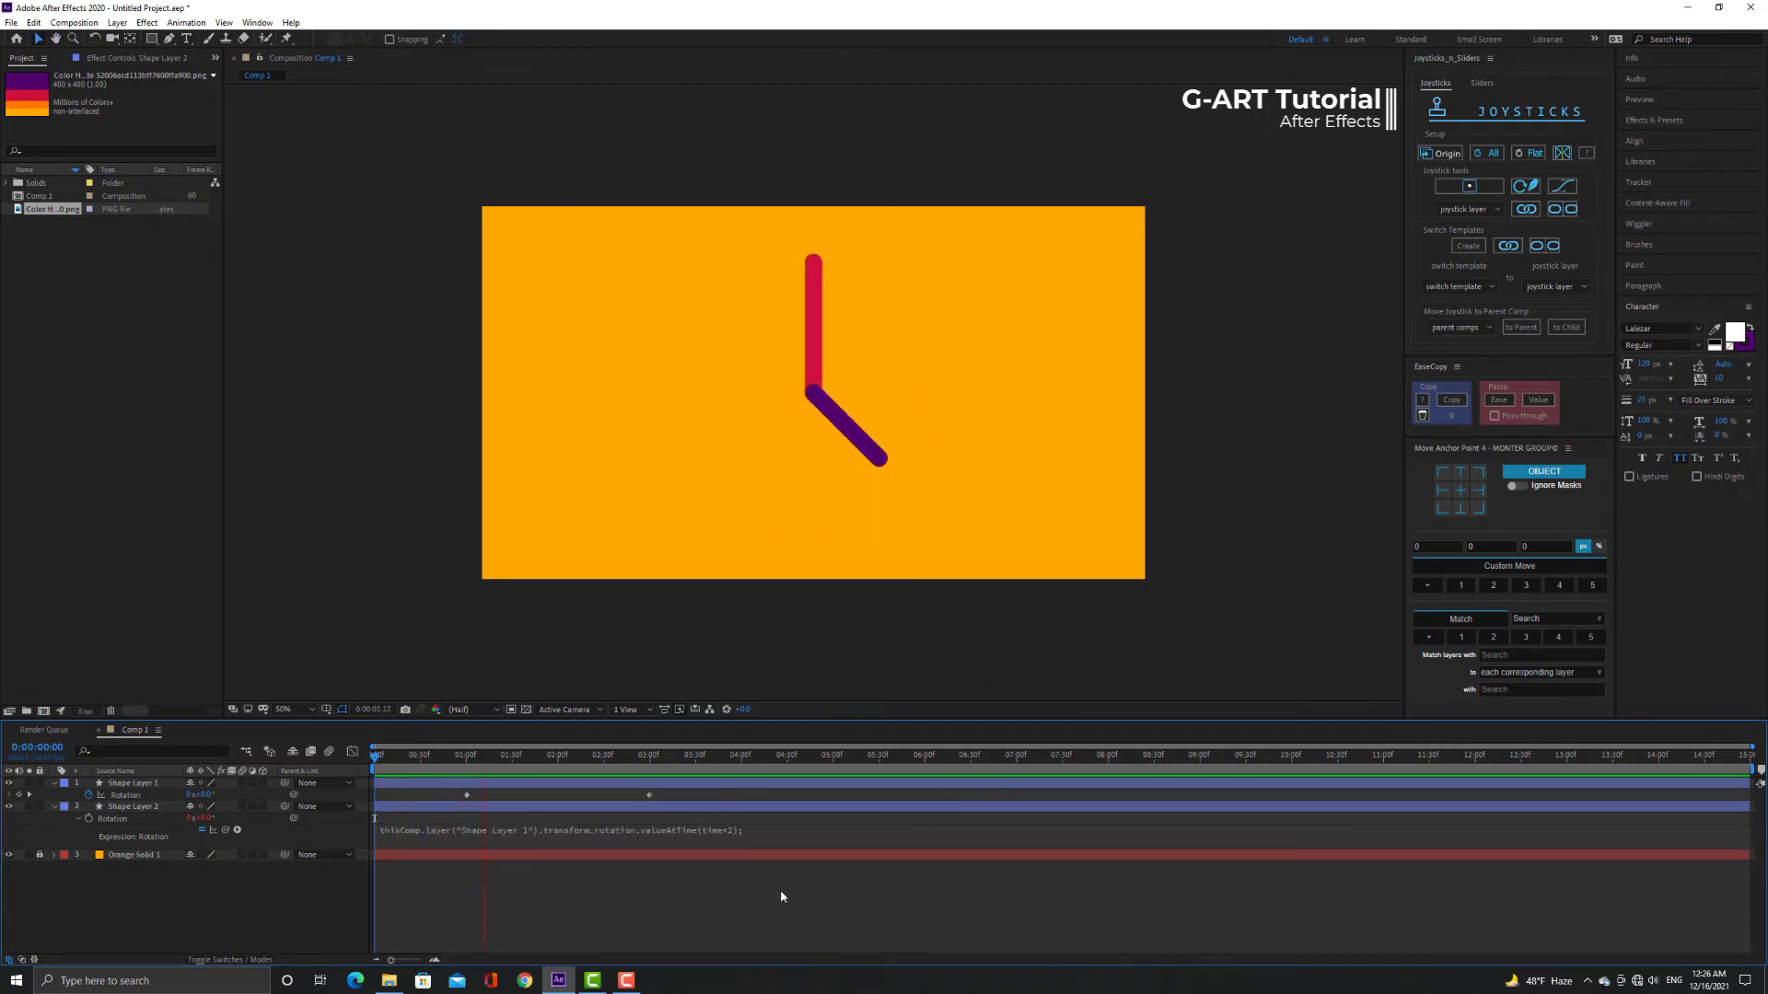
key(space)
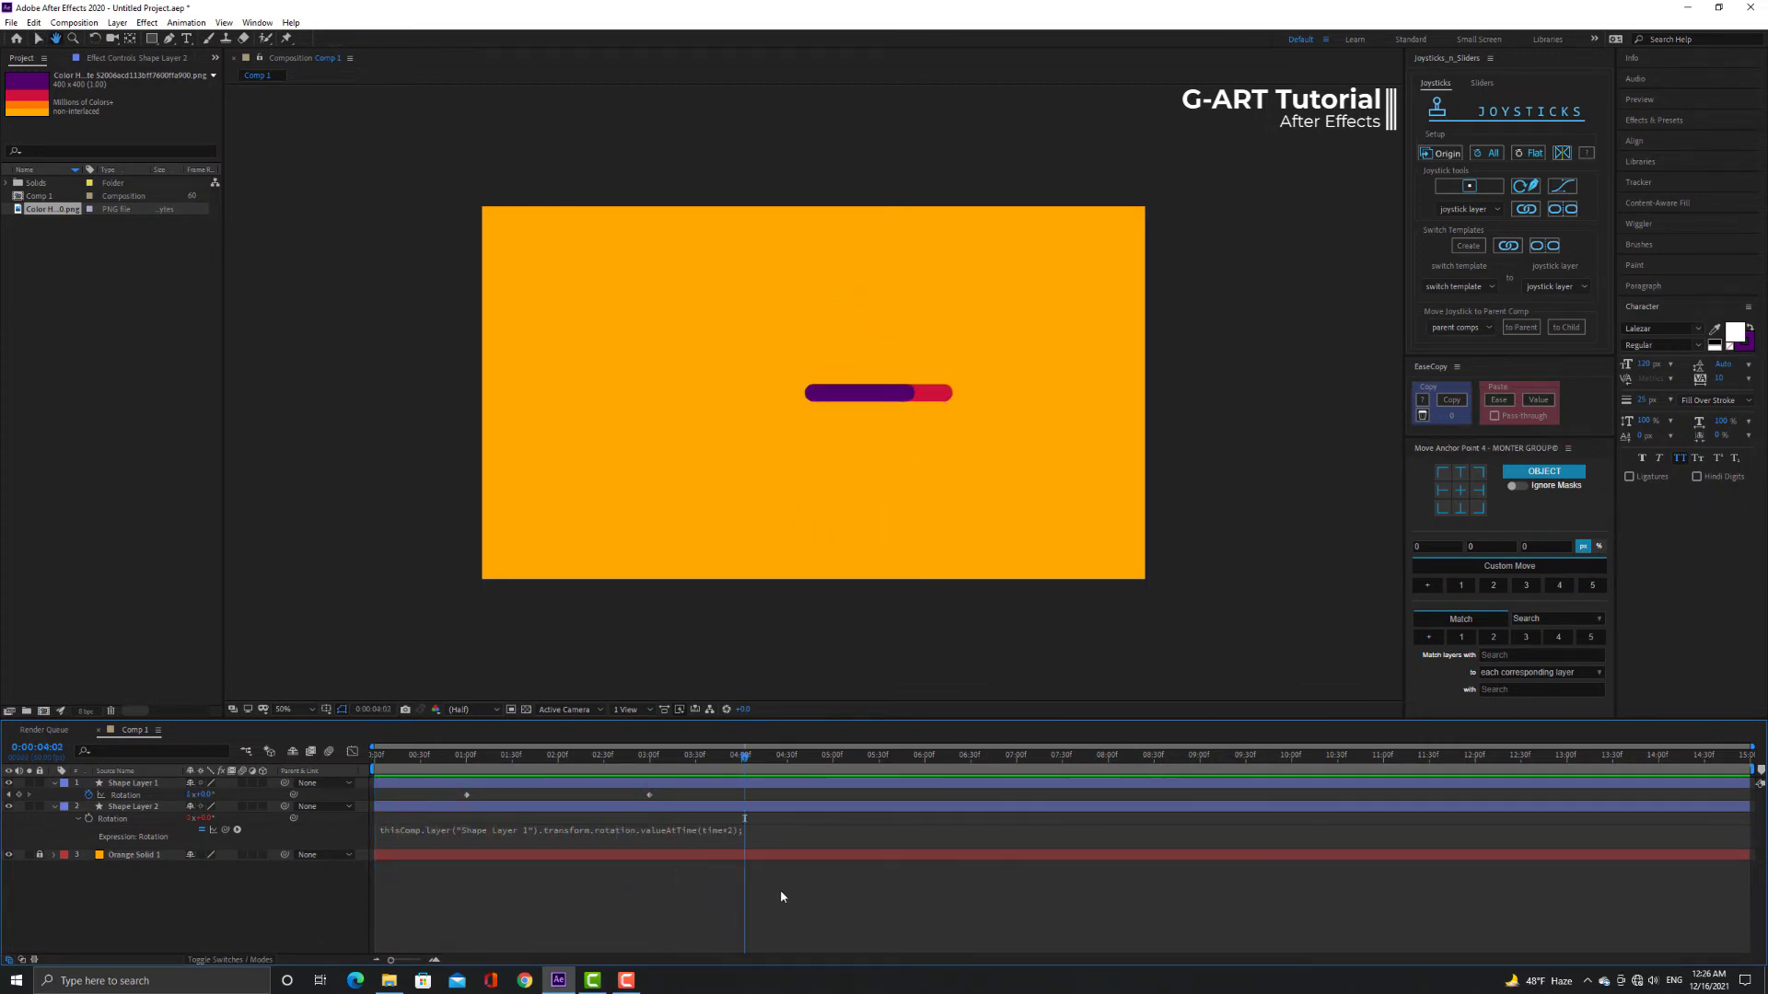
key(space)
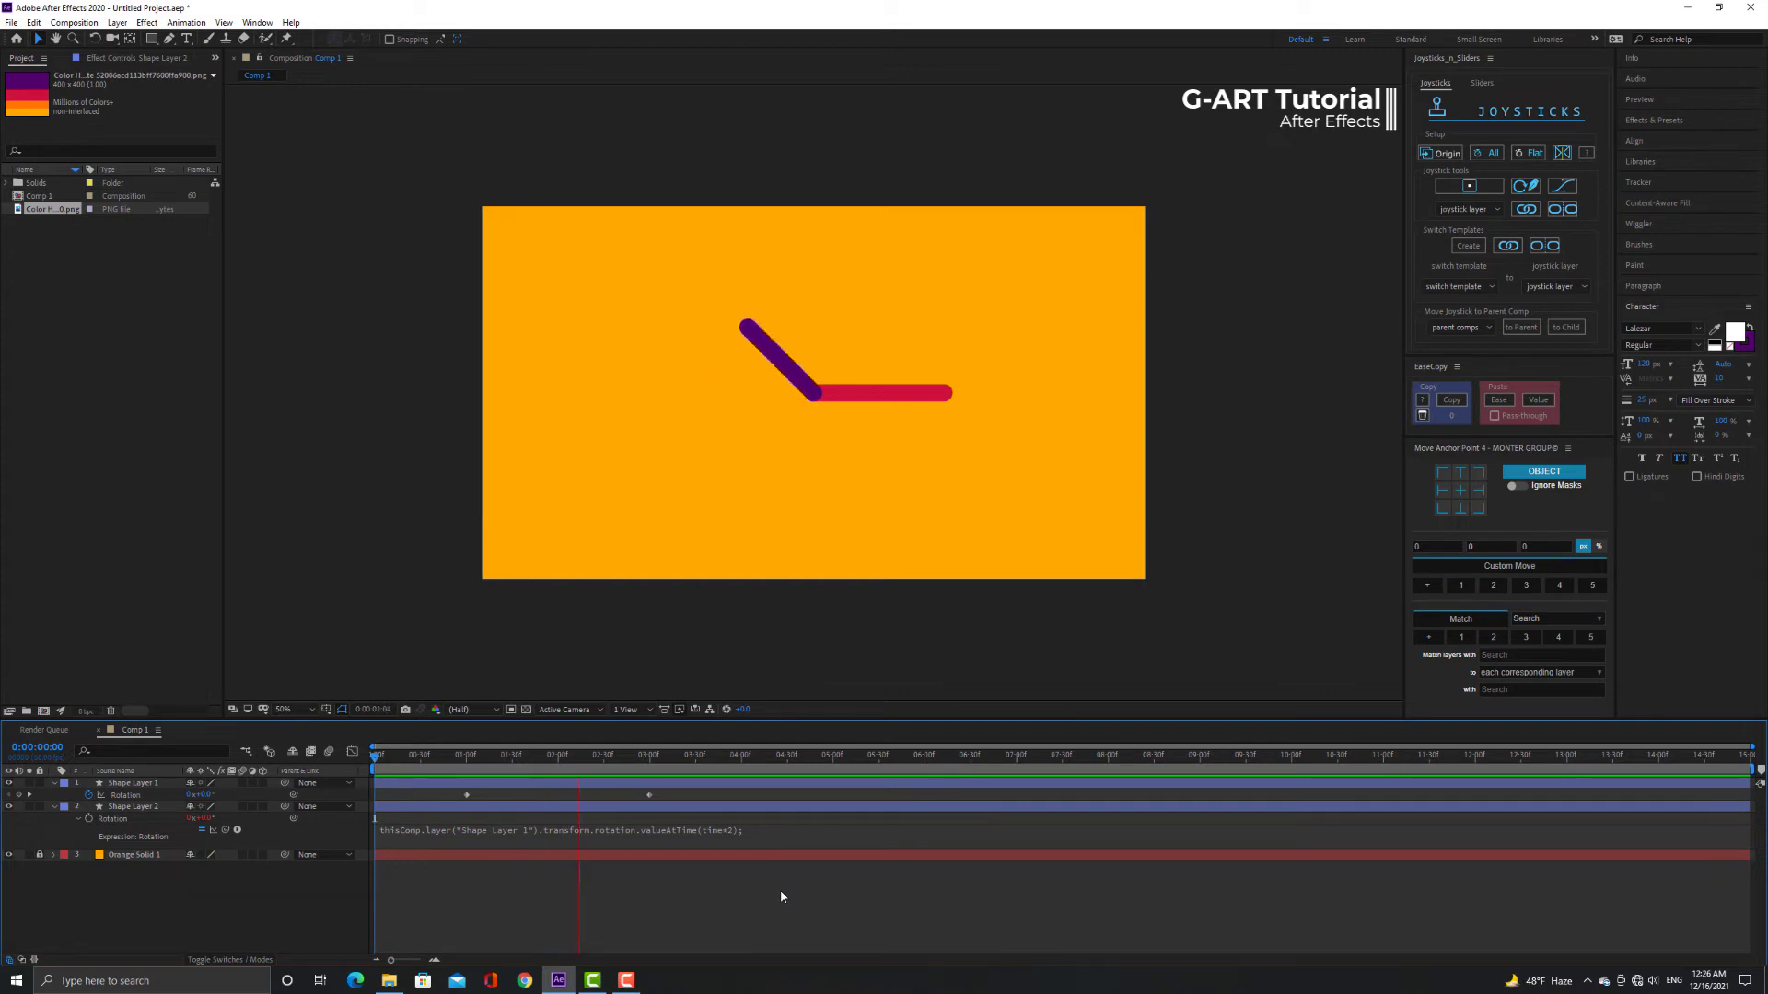
key(space)
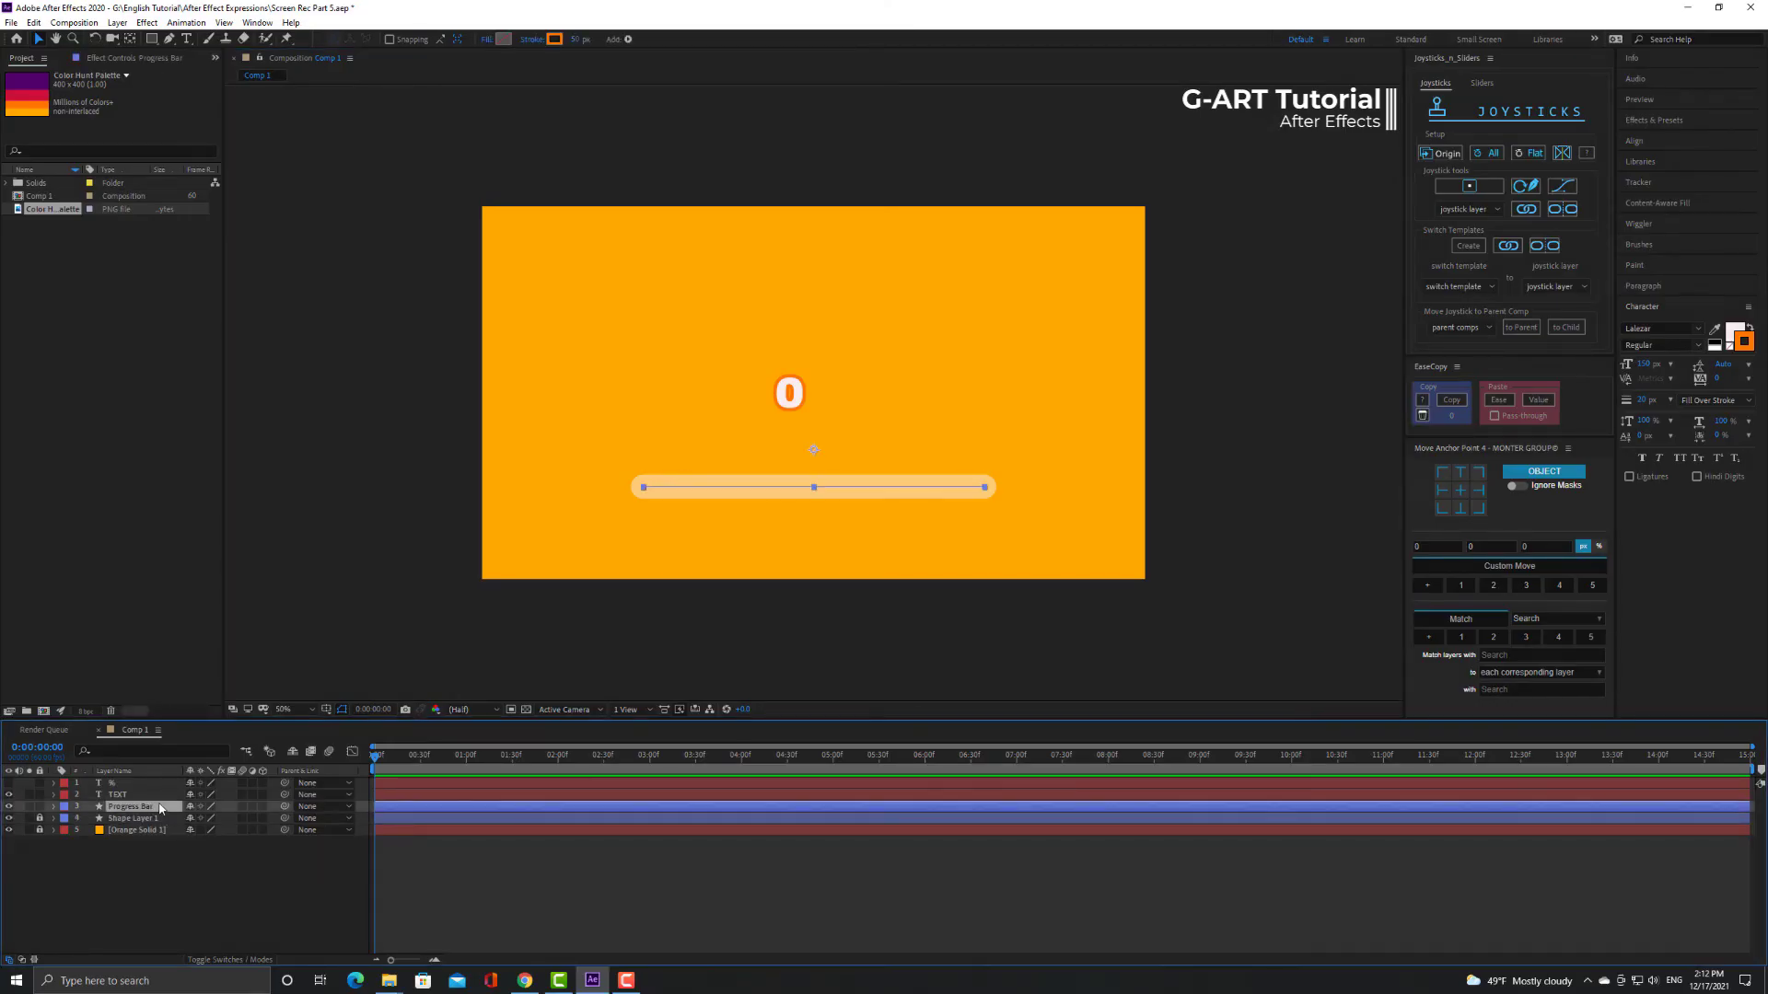
Preview the counter climbing to 100 and show the Progress Bar's End keyframes with U.
key(space)
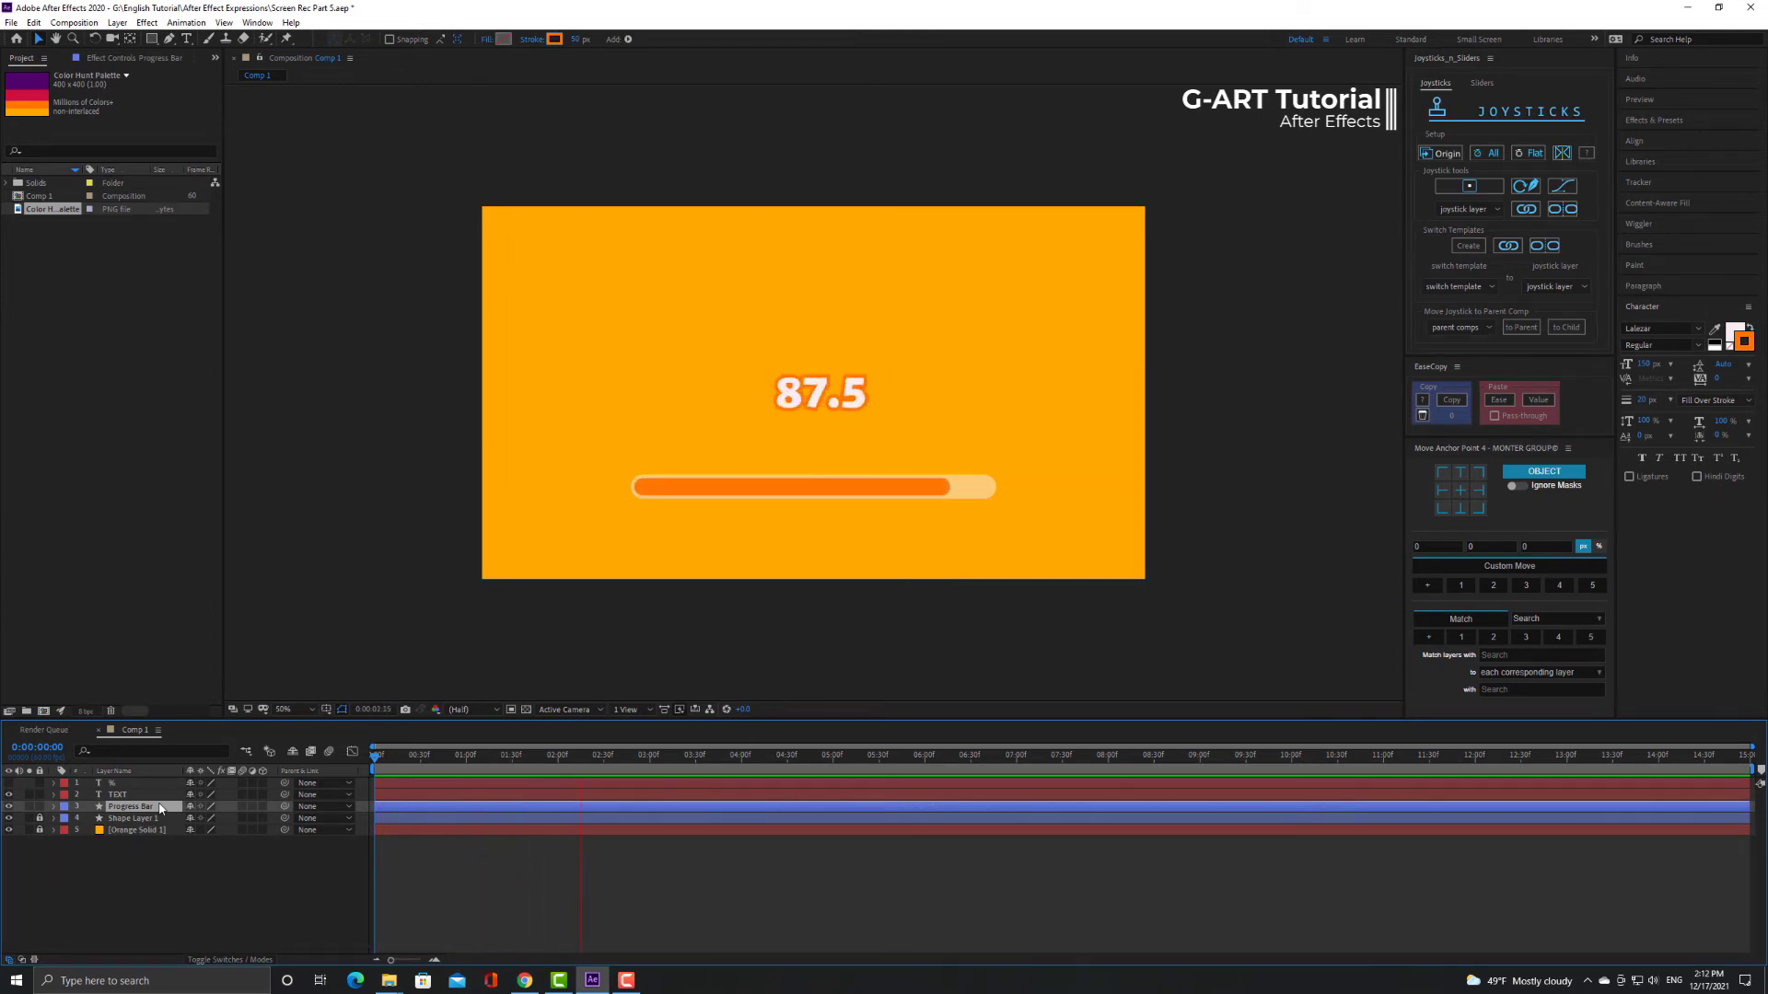
key(space)
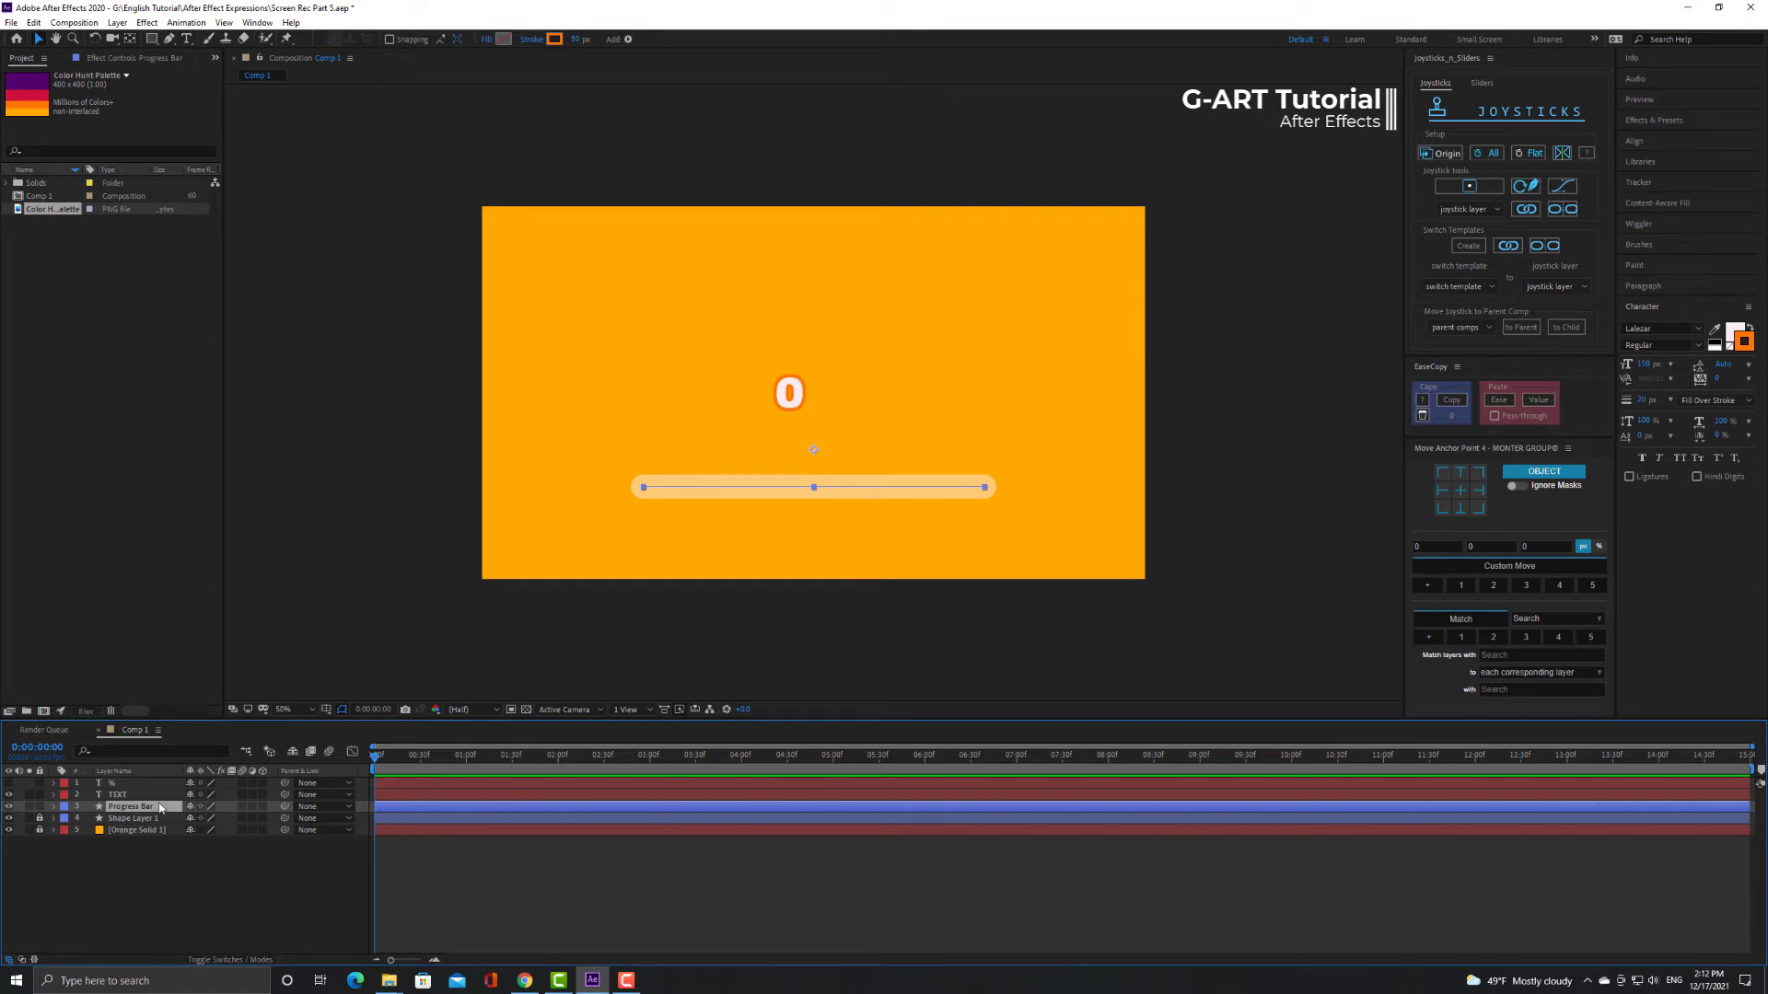
key(u)
key(space)
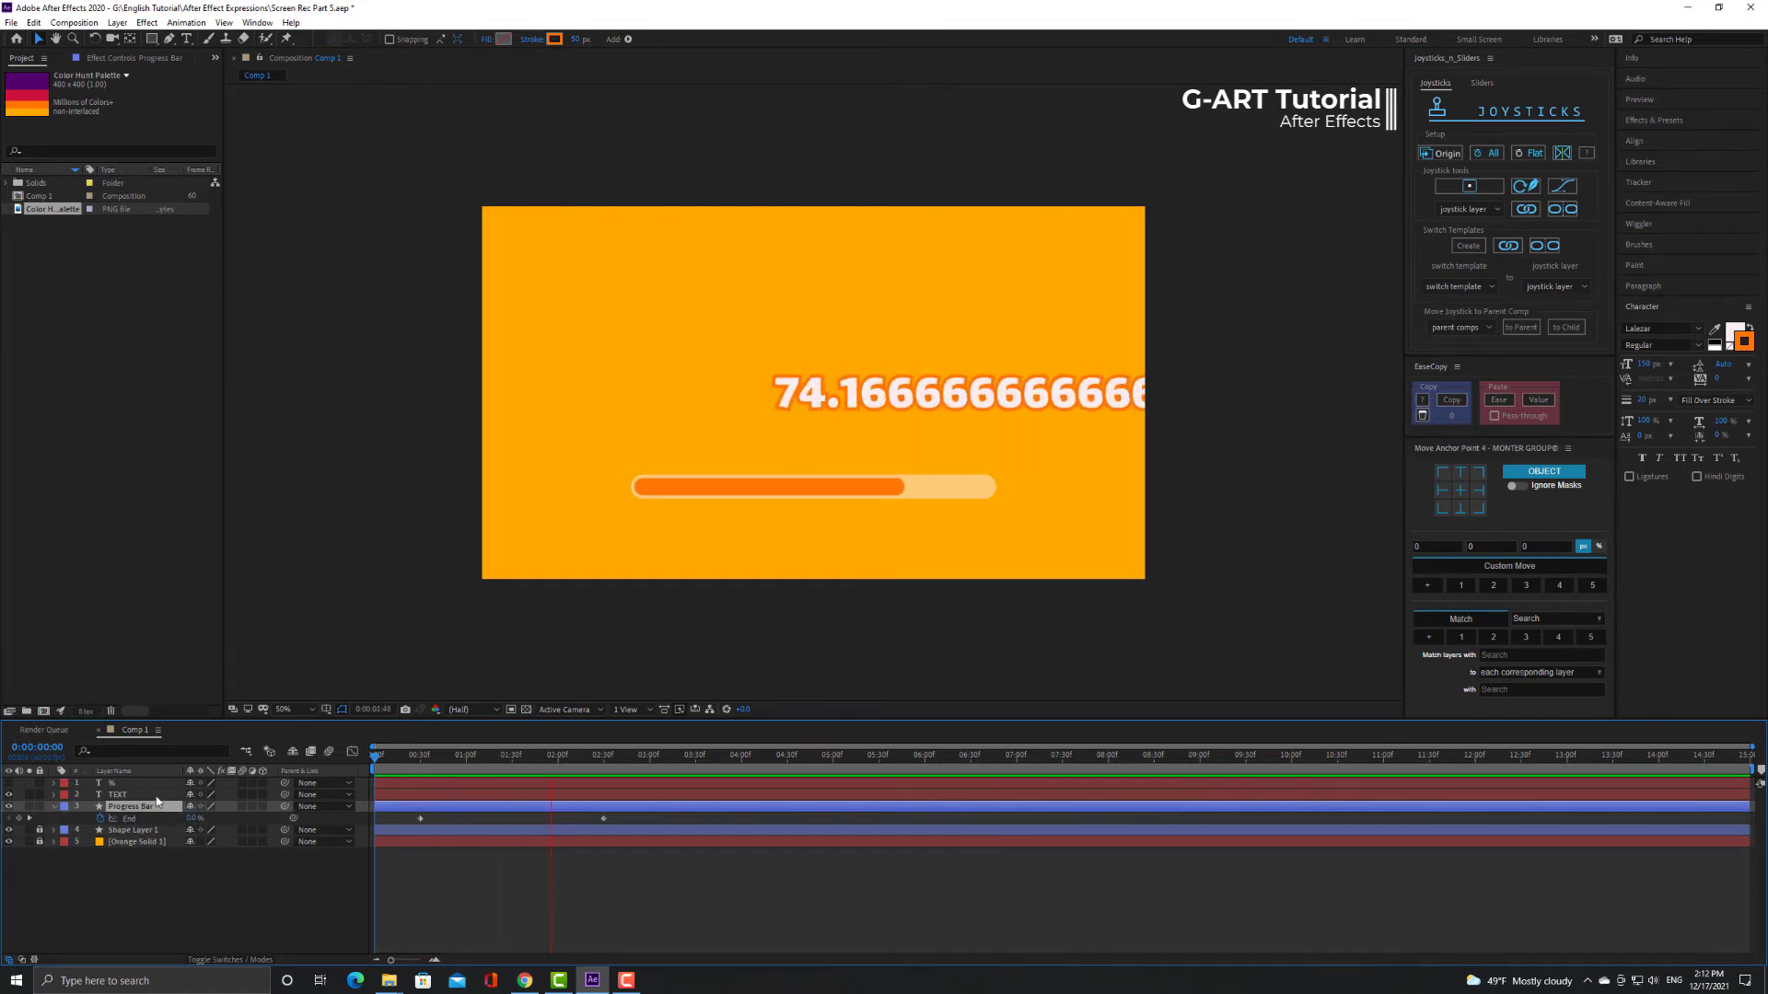
key(space)
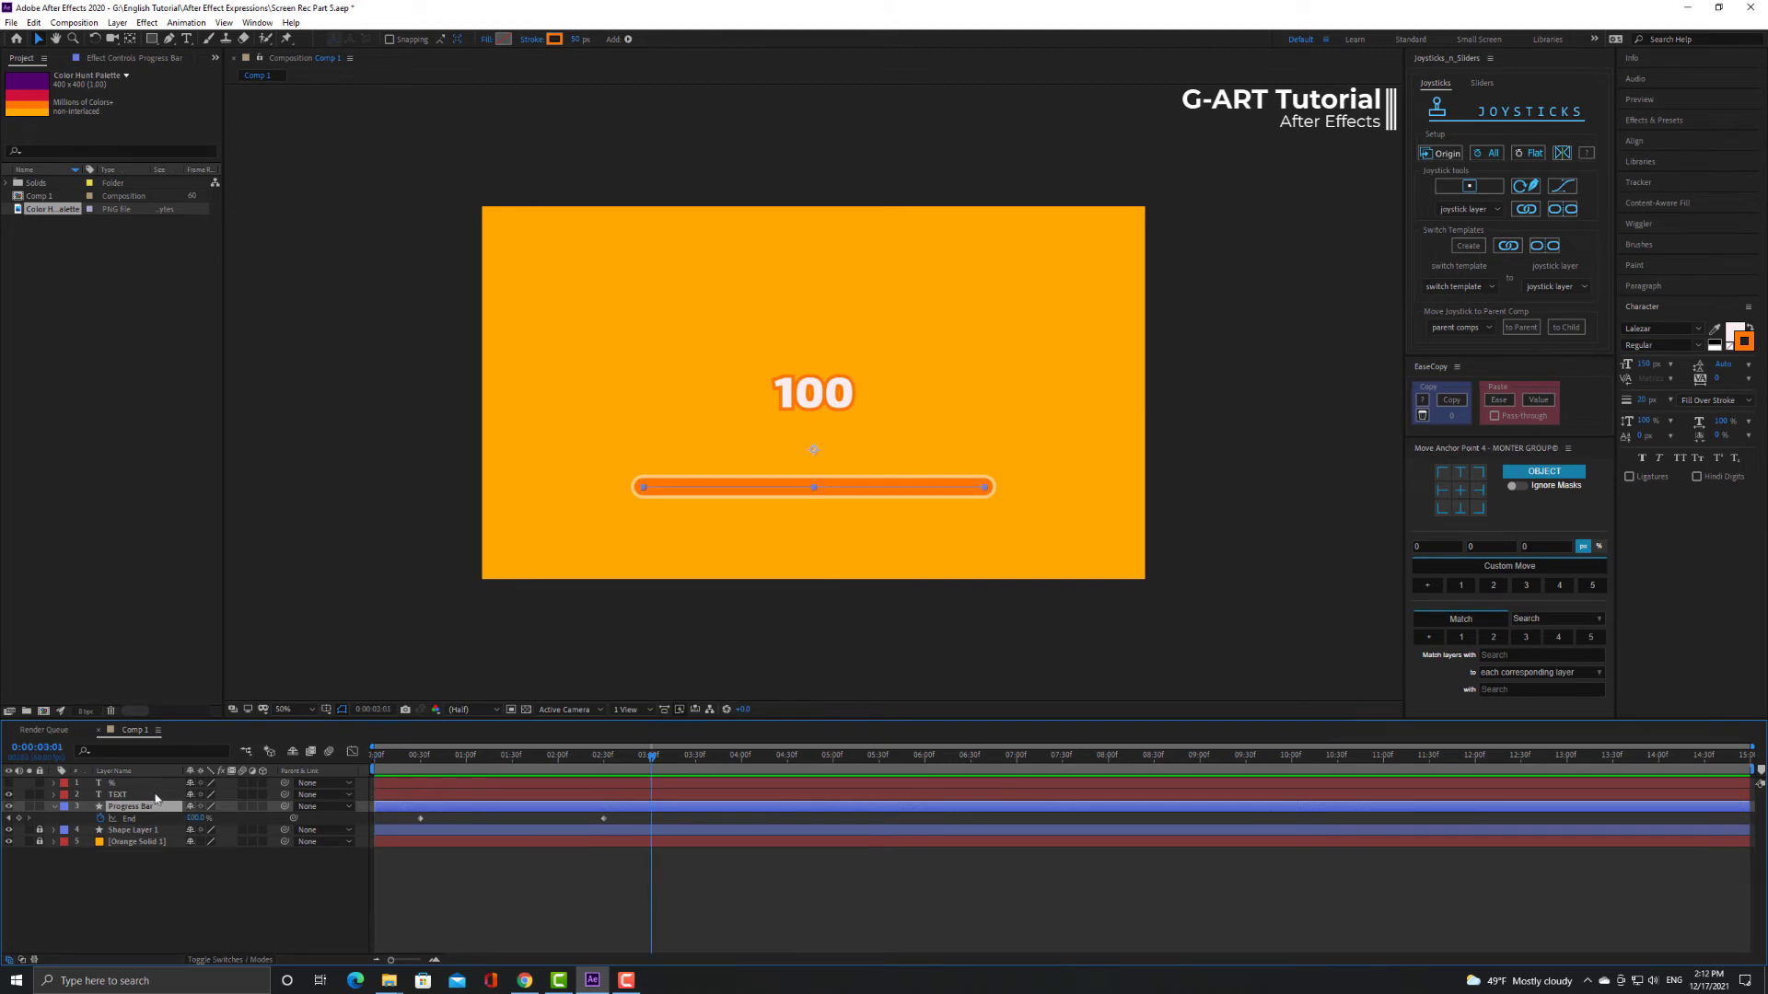
key(Home)
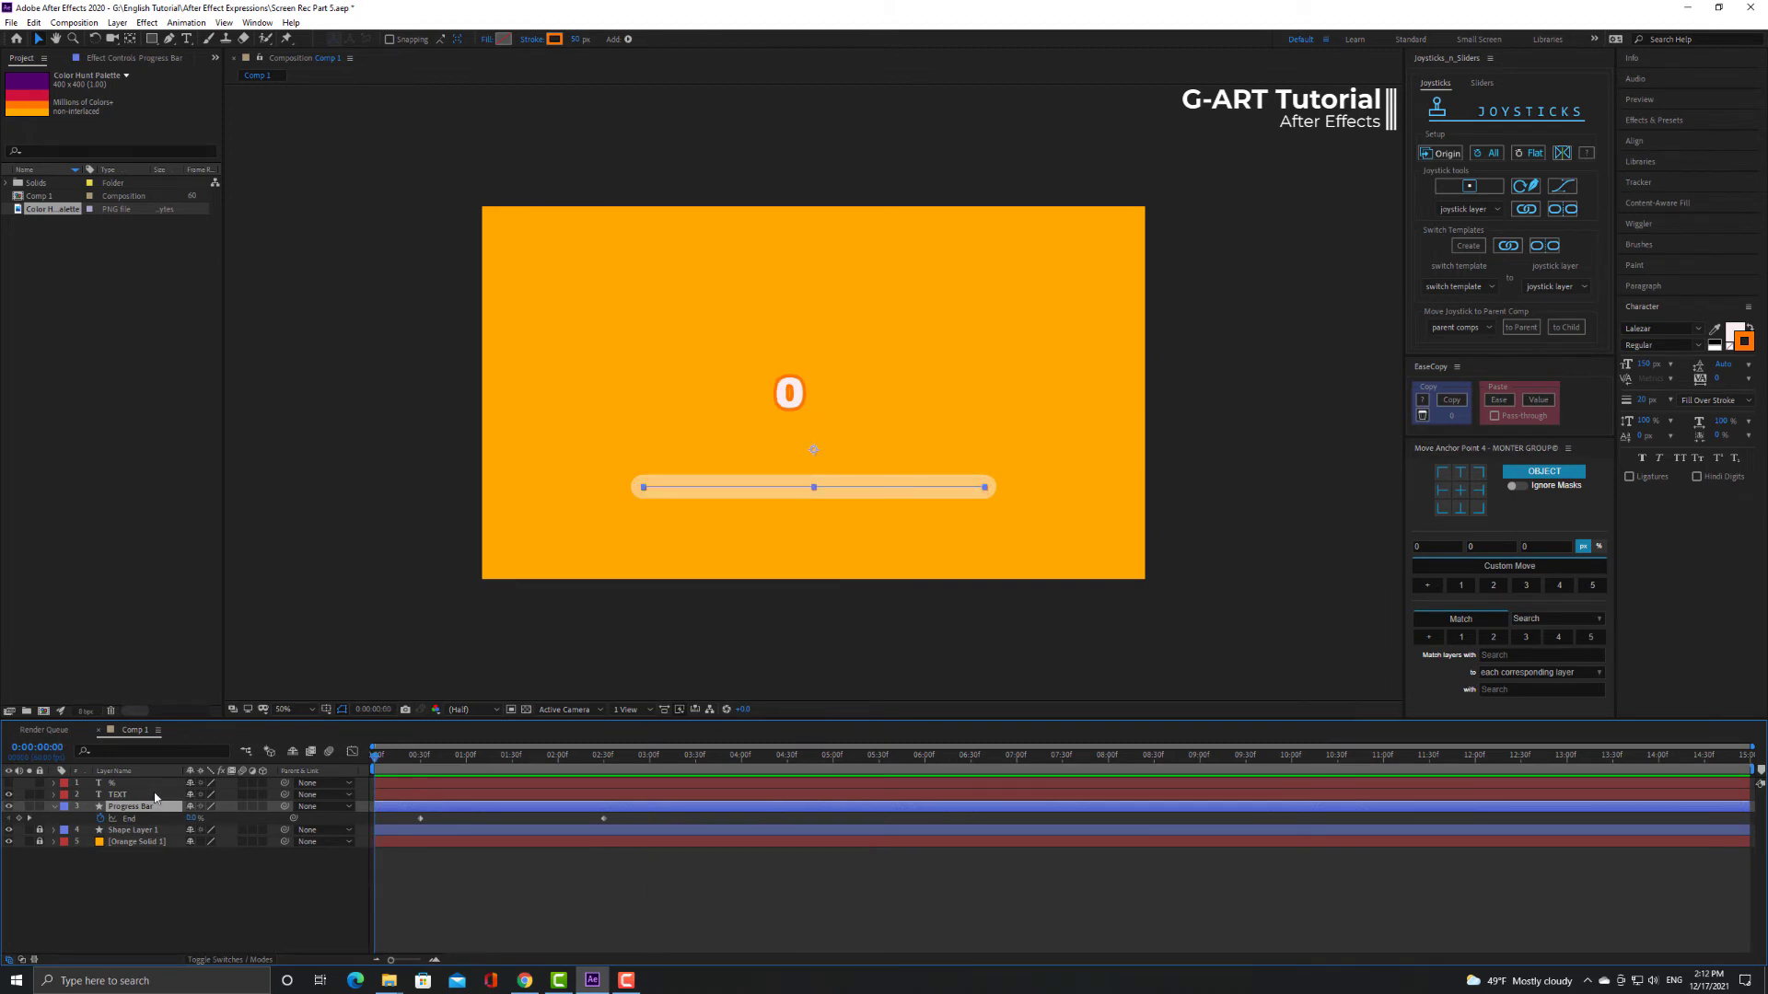
Link the TEXT layer's Source Text to the Progress Bar's End and preview the unrounded 63.33.
click(155, 796)
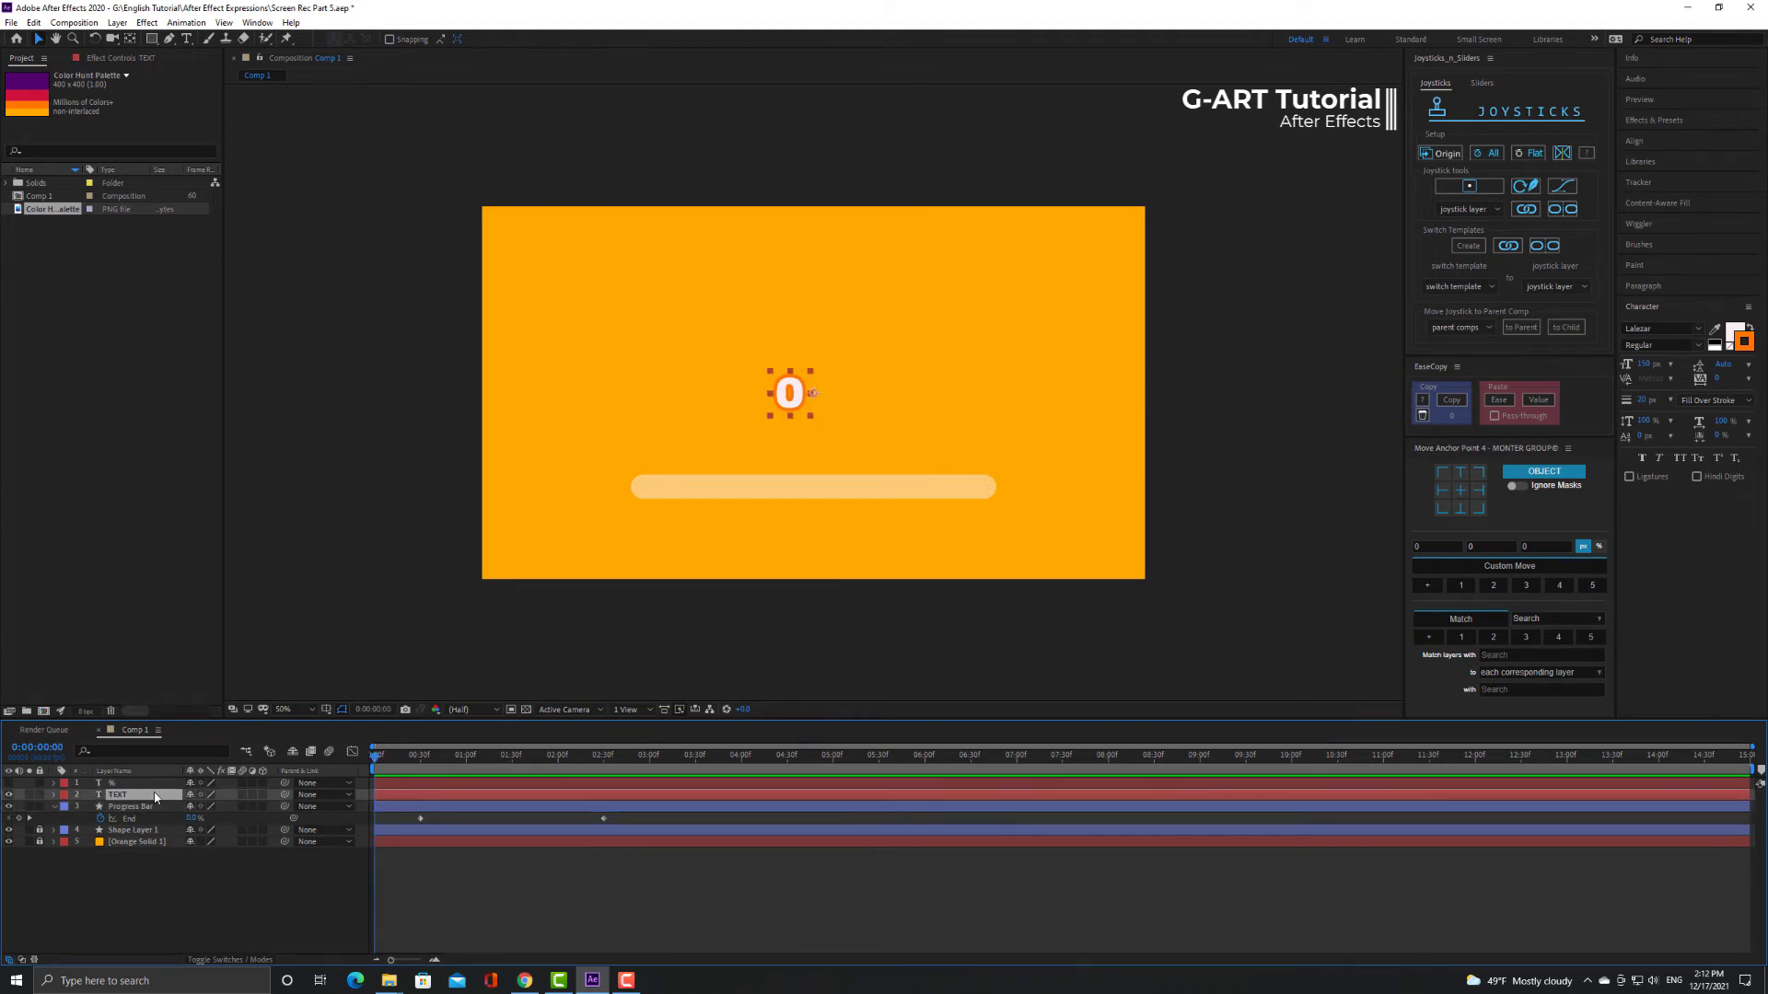
key(e)
key(e)
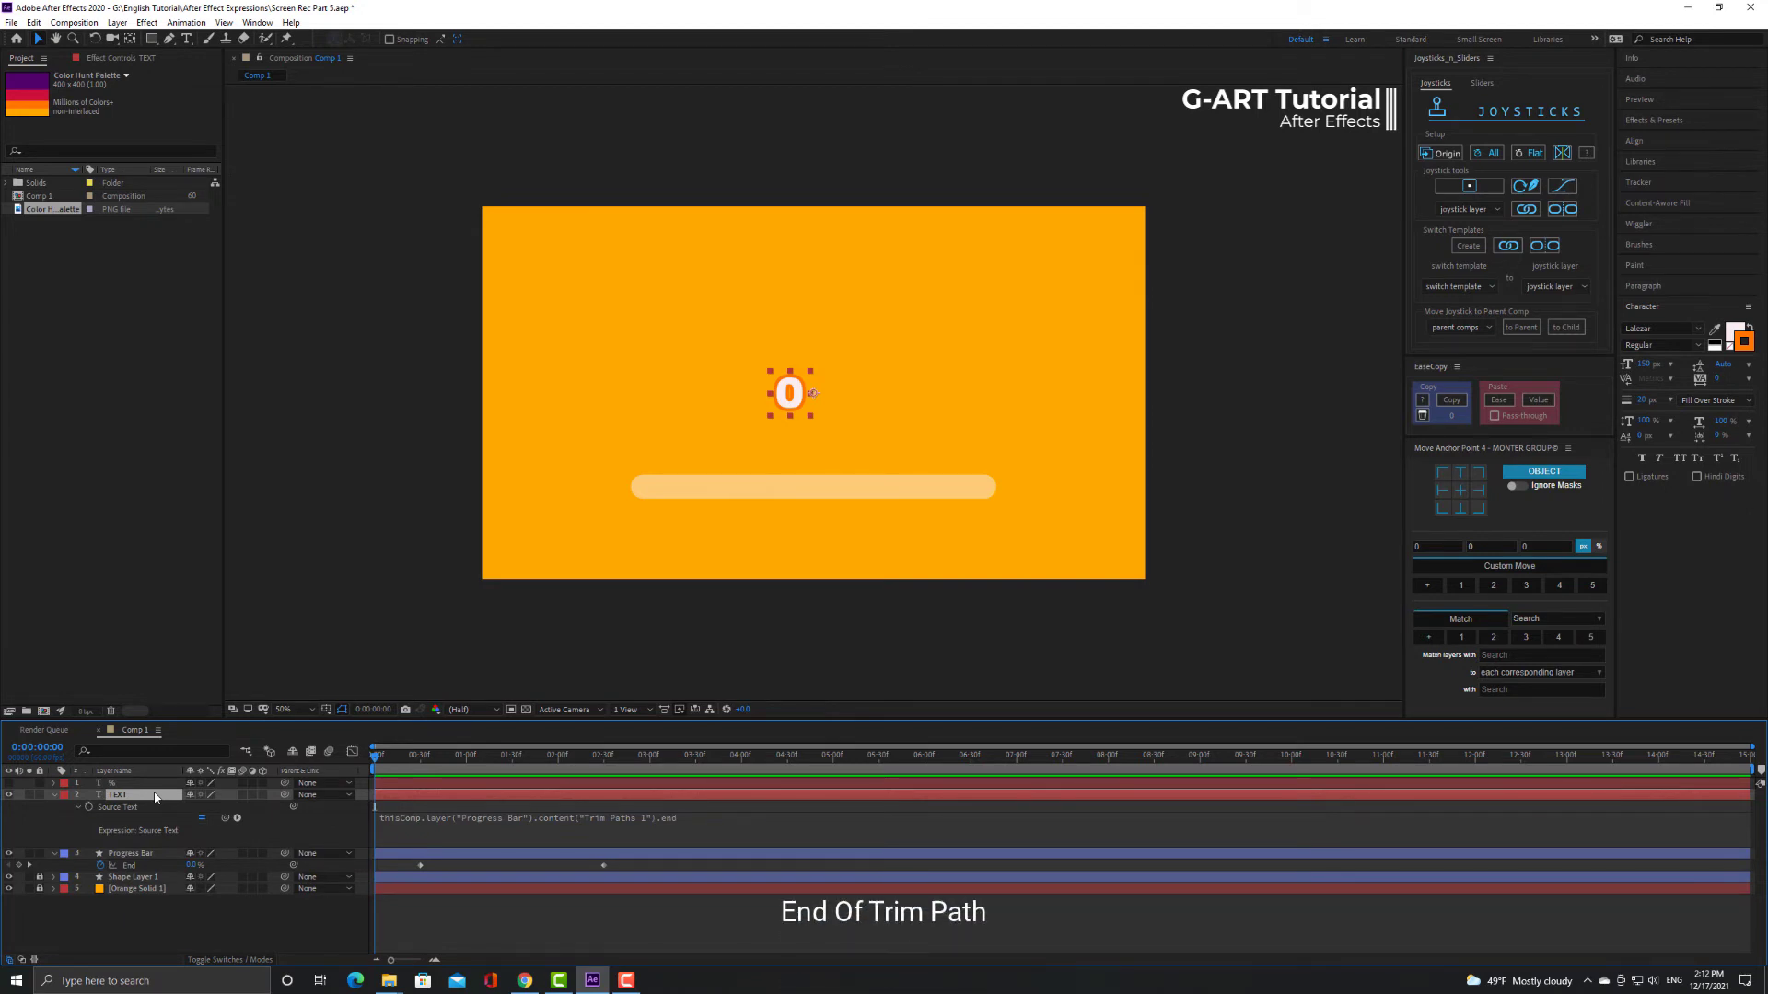
drag(221, 824, 148, 867)
key(space)
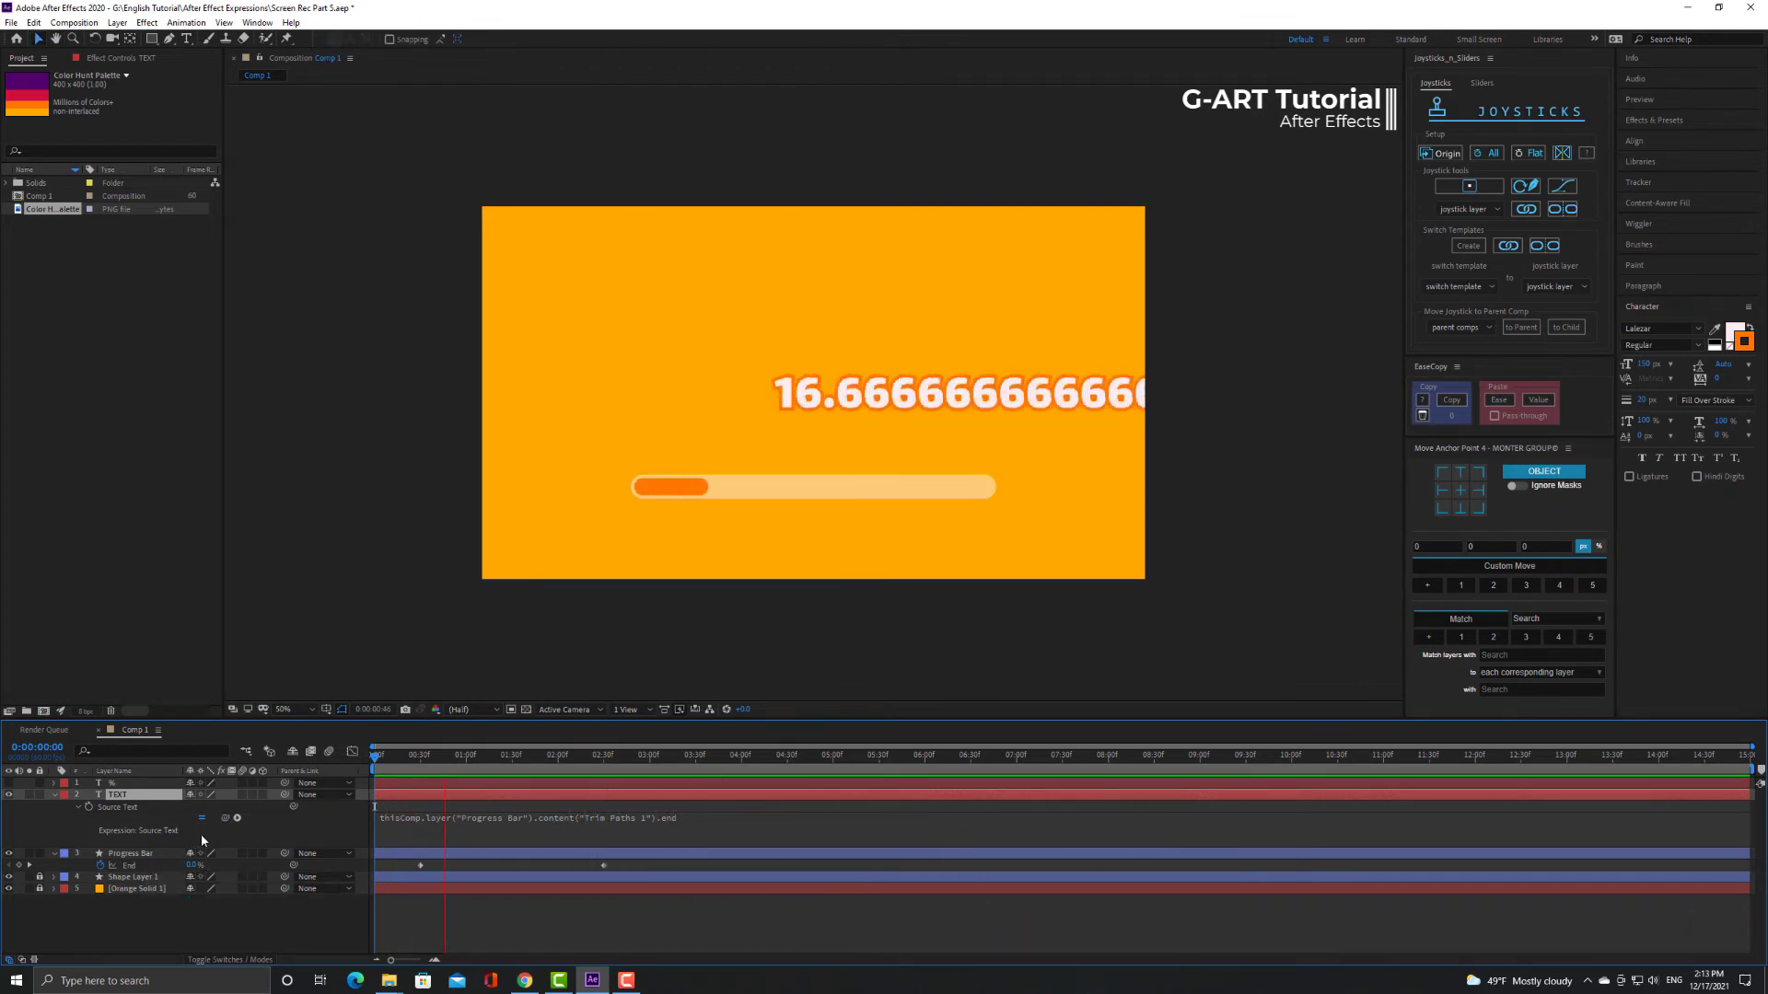
key(space)
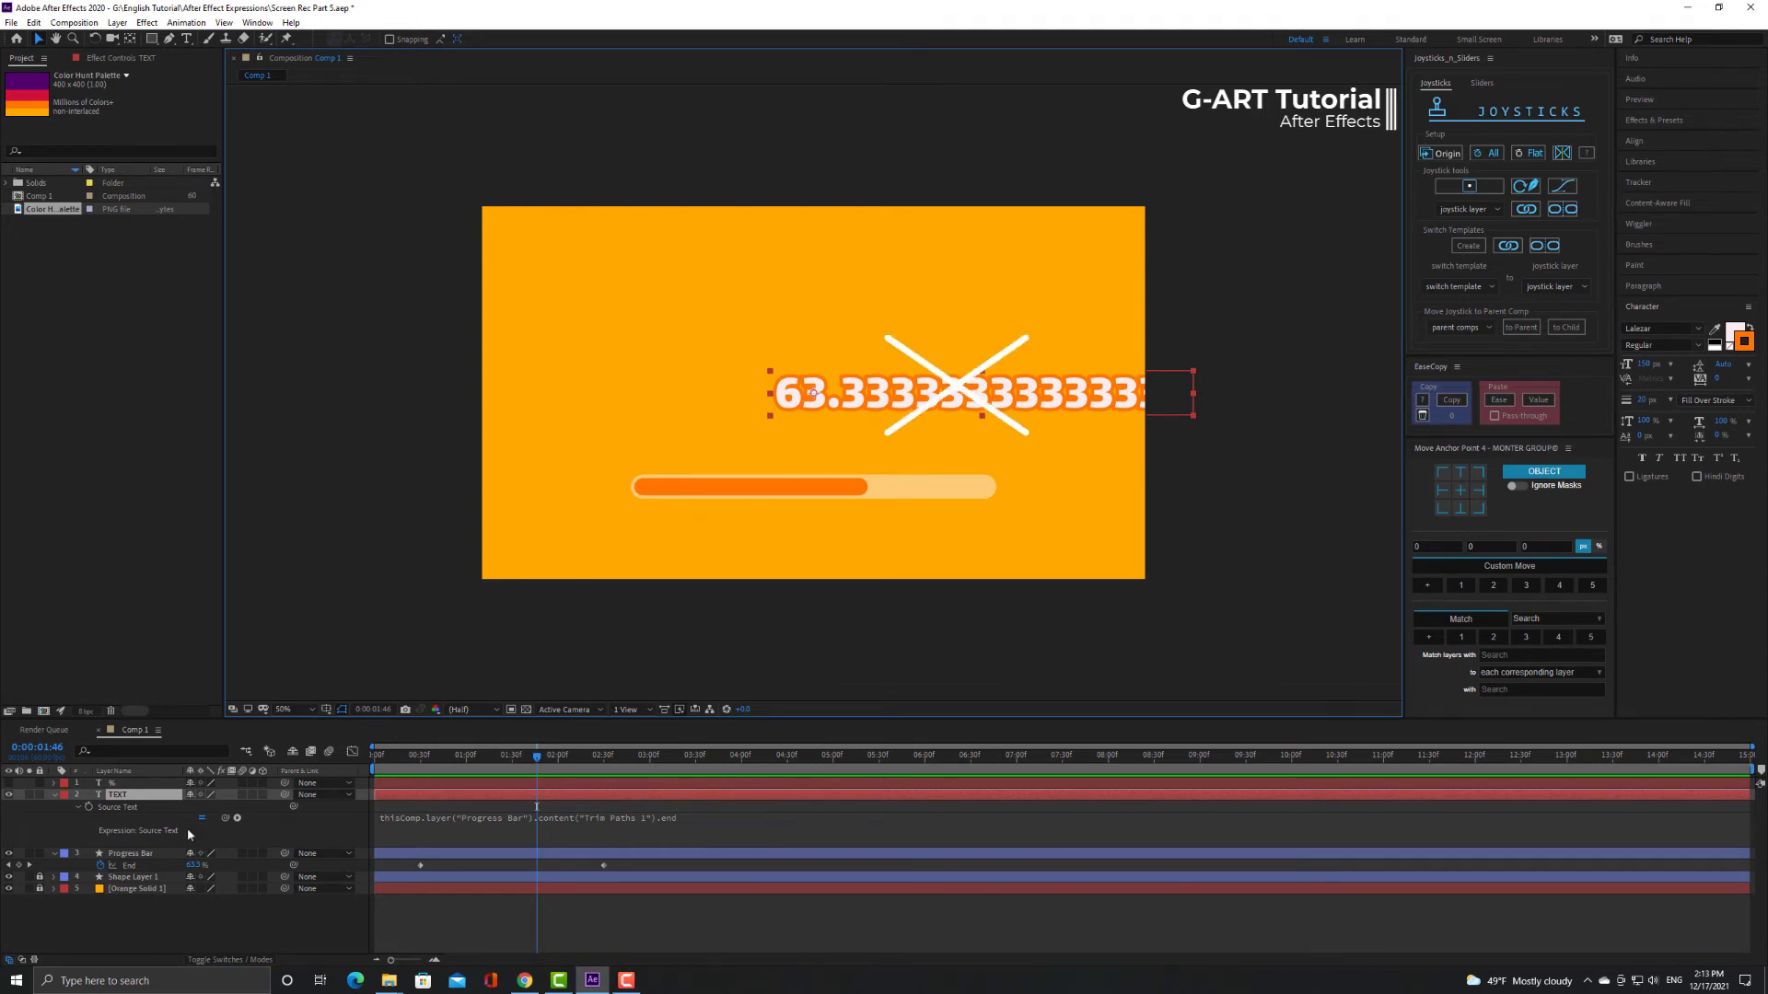
click(152, 854)
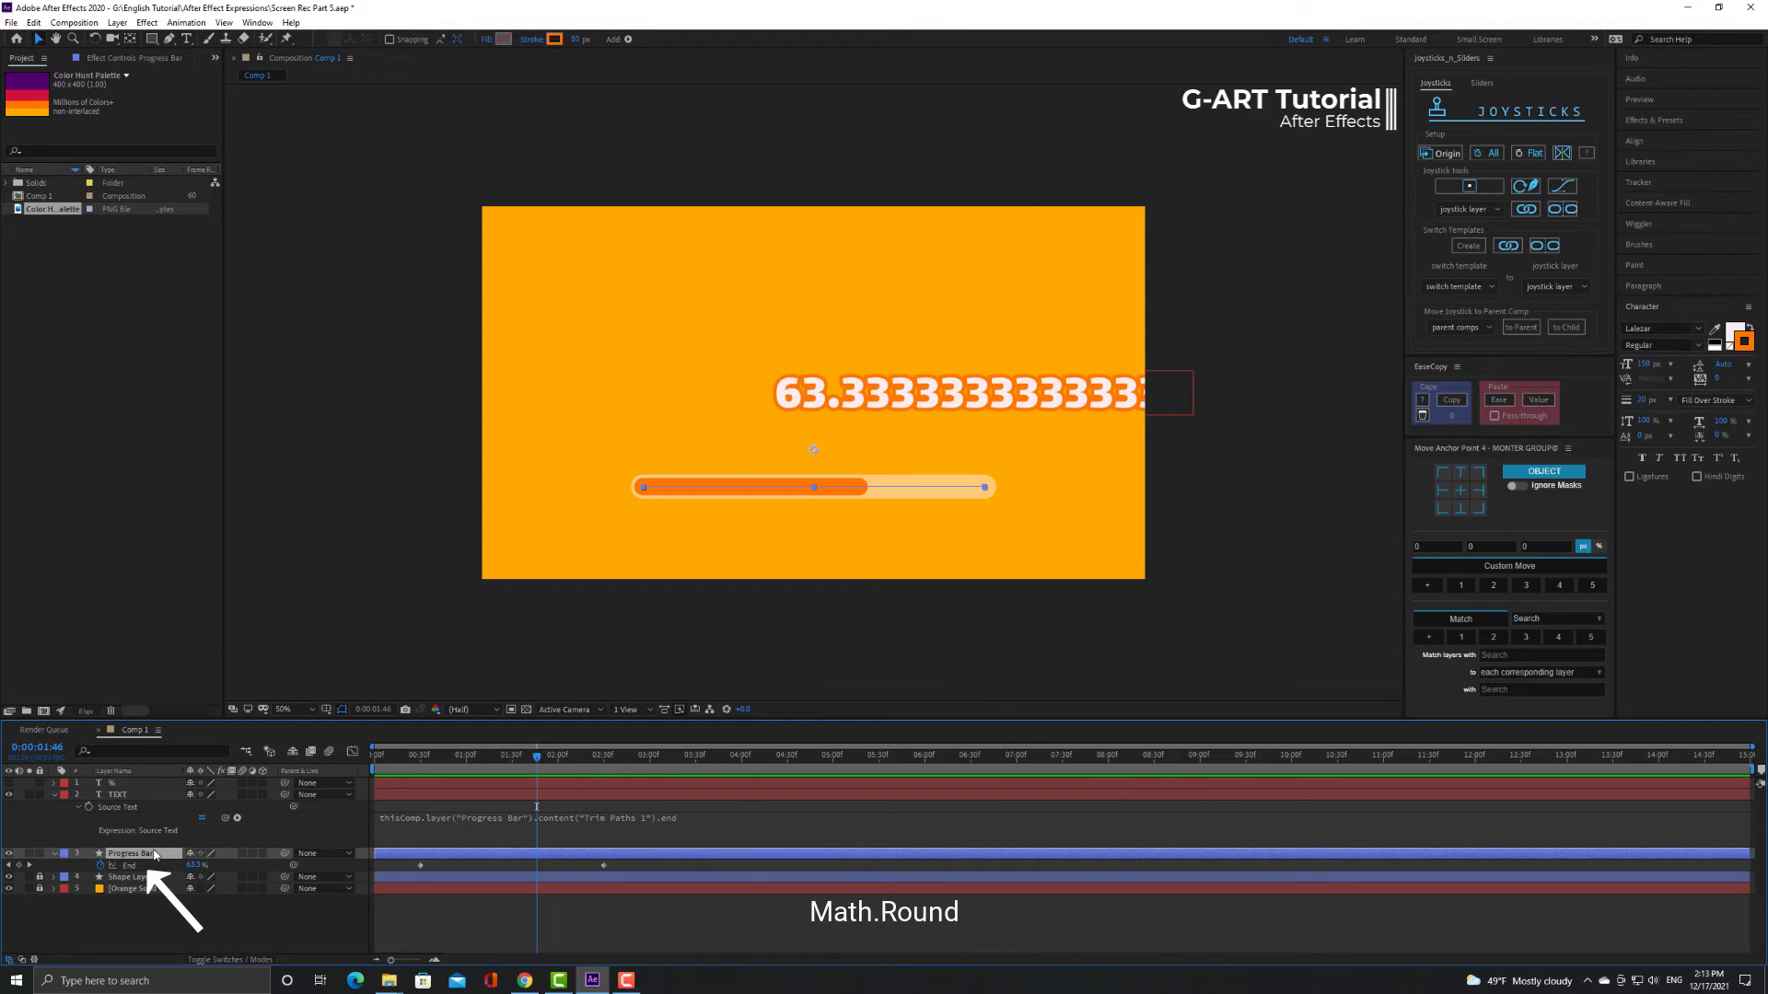
Apply Math.round(value) from the JavaScript Math menu to the Progress Bar's End.
alt+click(101, 865)
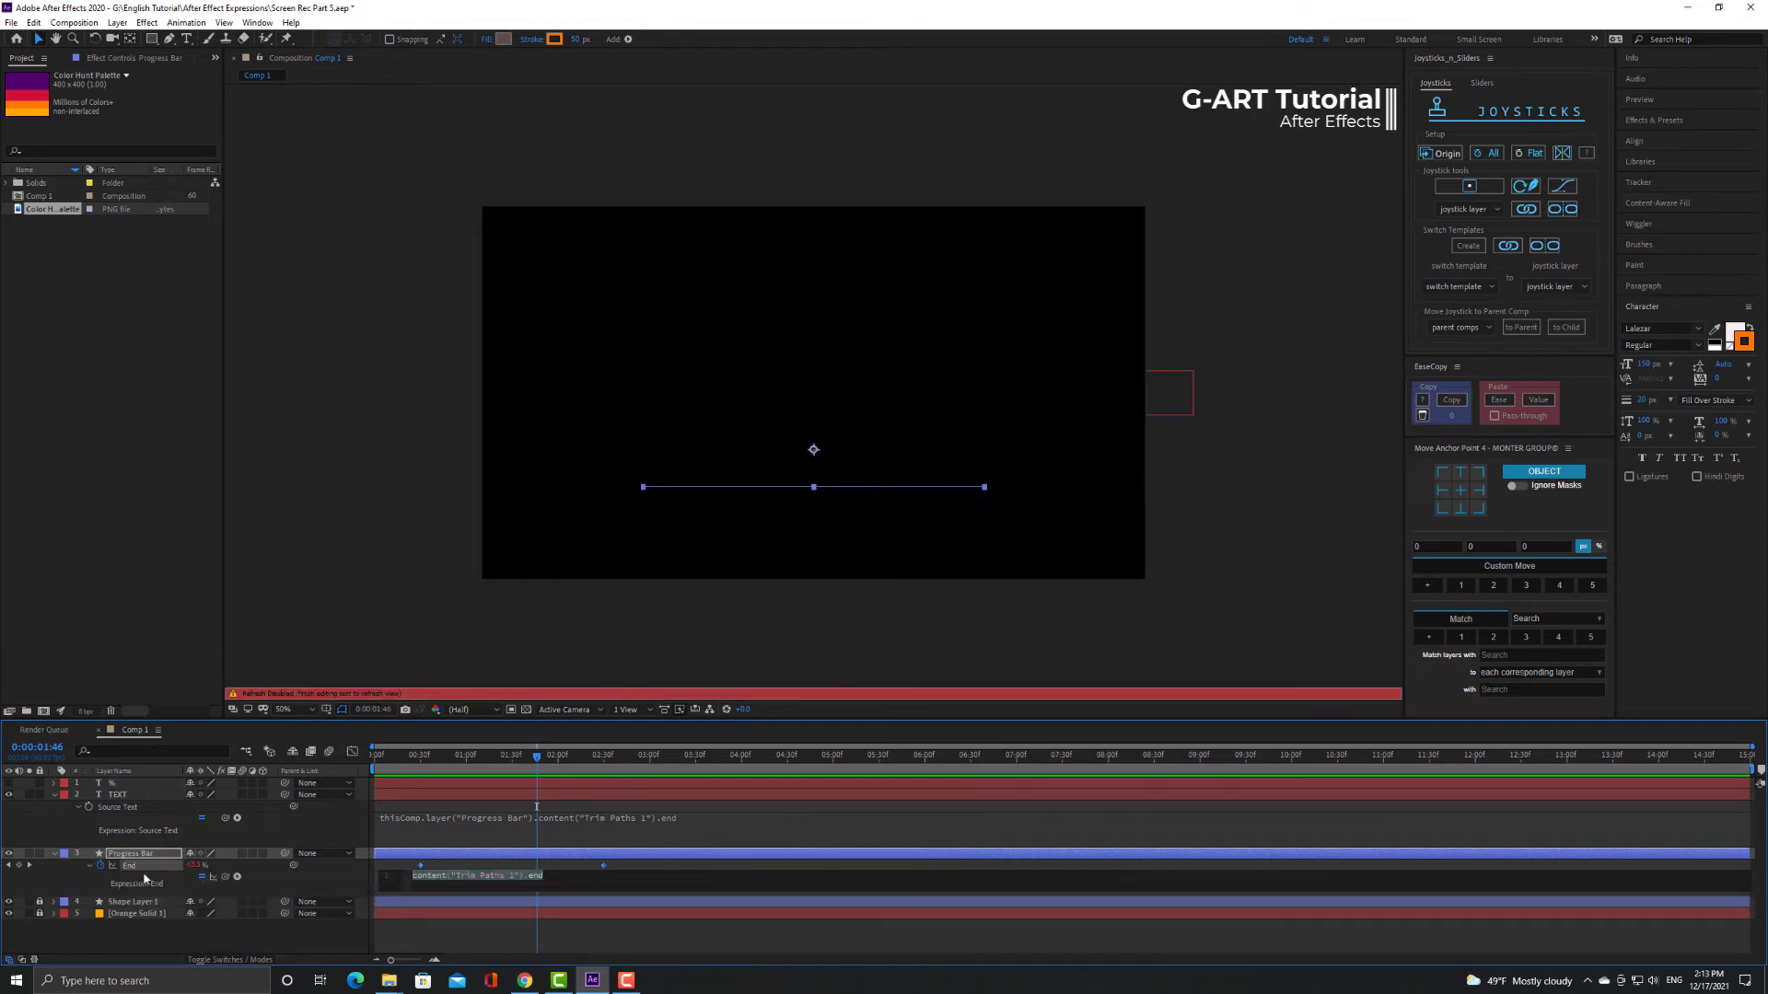
click(238, 877)
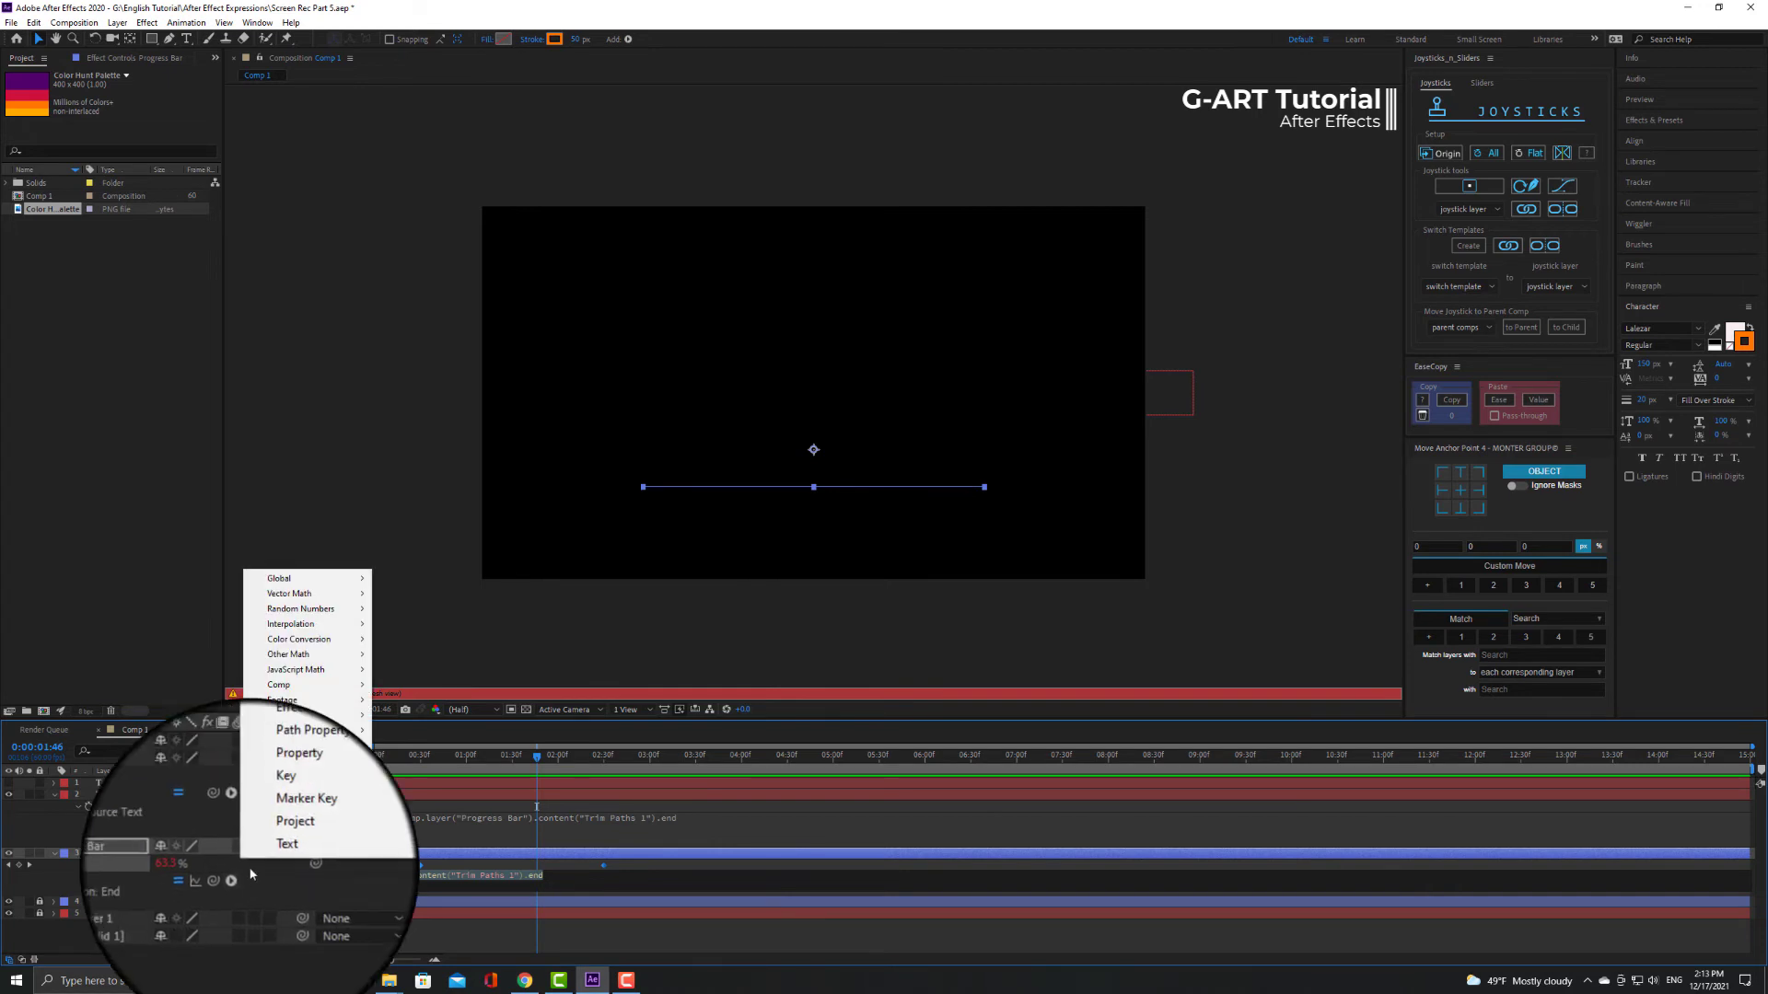
mouse_move(283, 853)
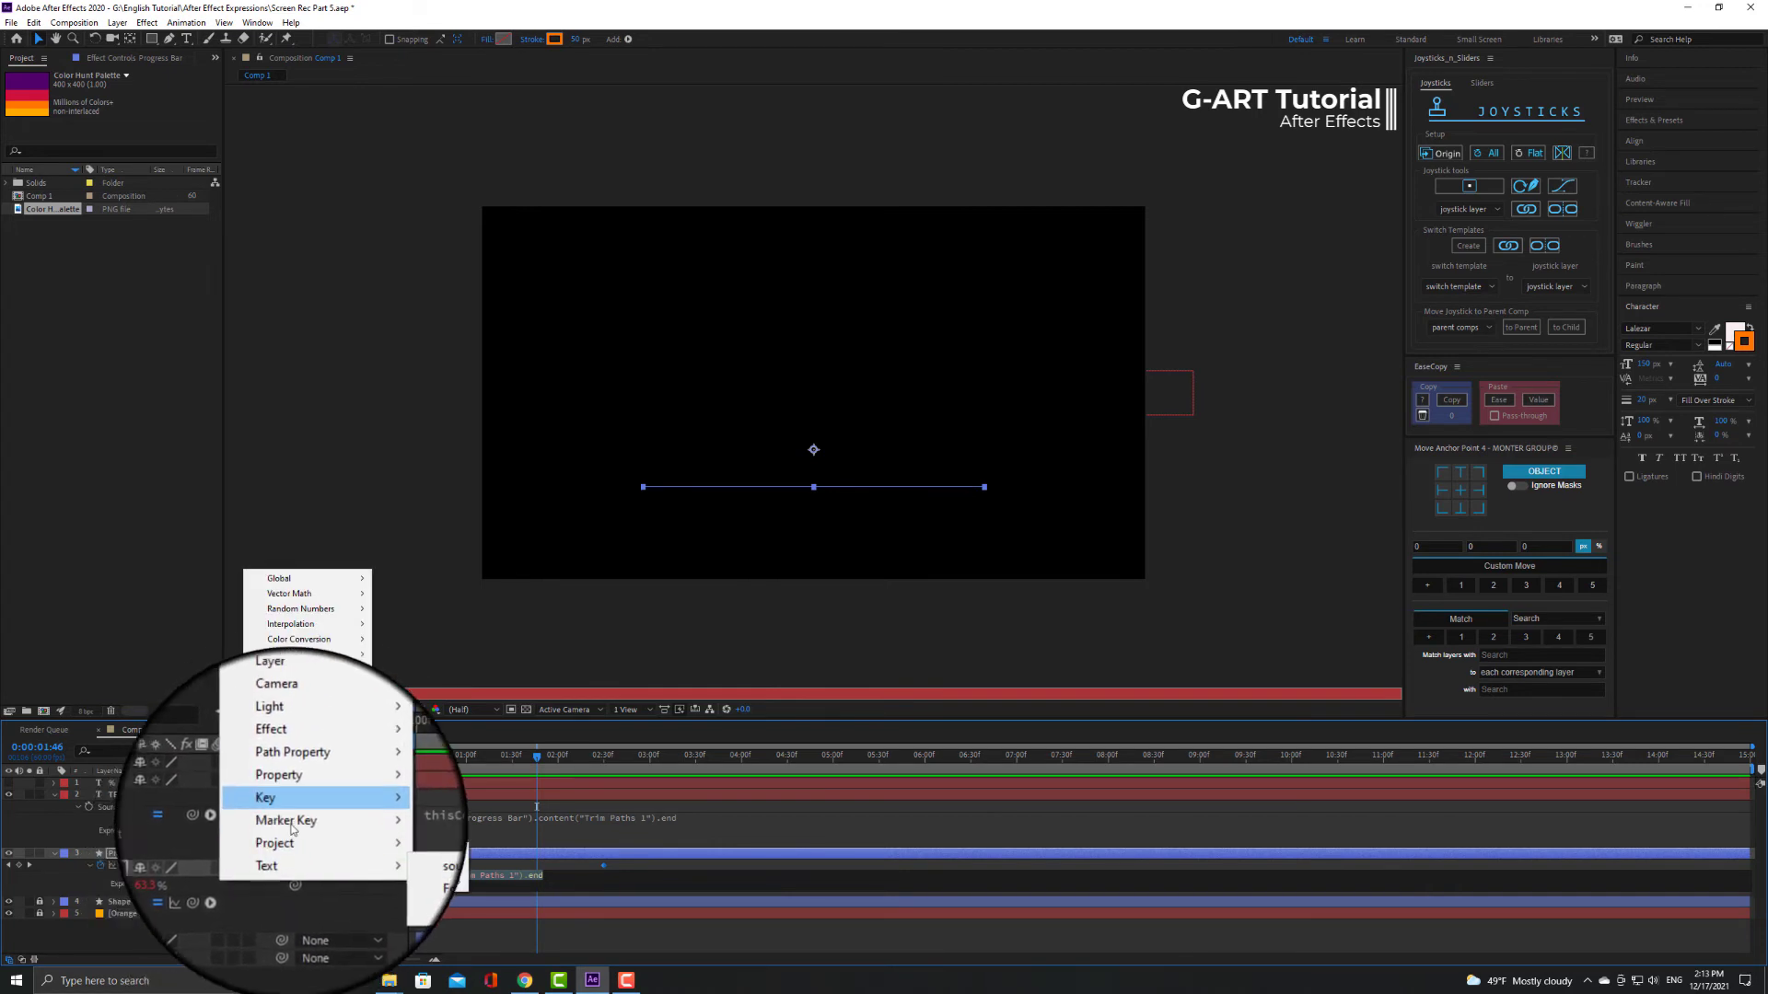
mouse_move(333, 672)
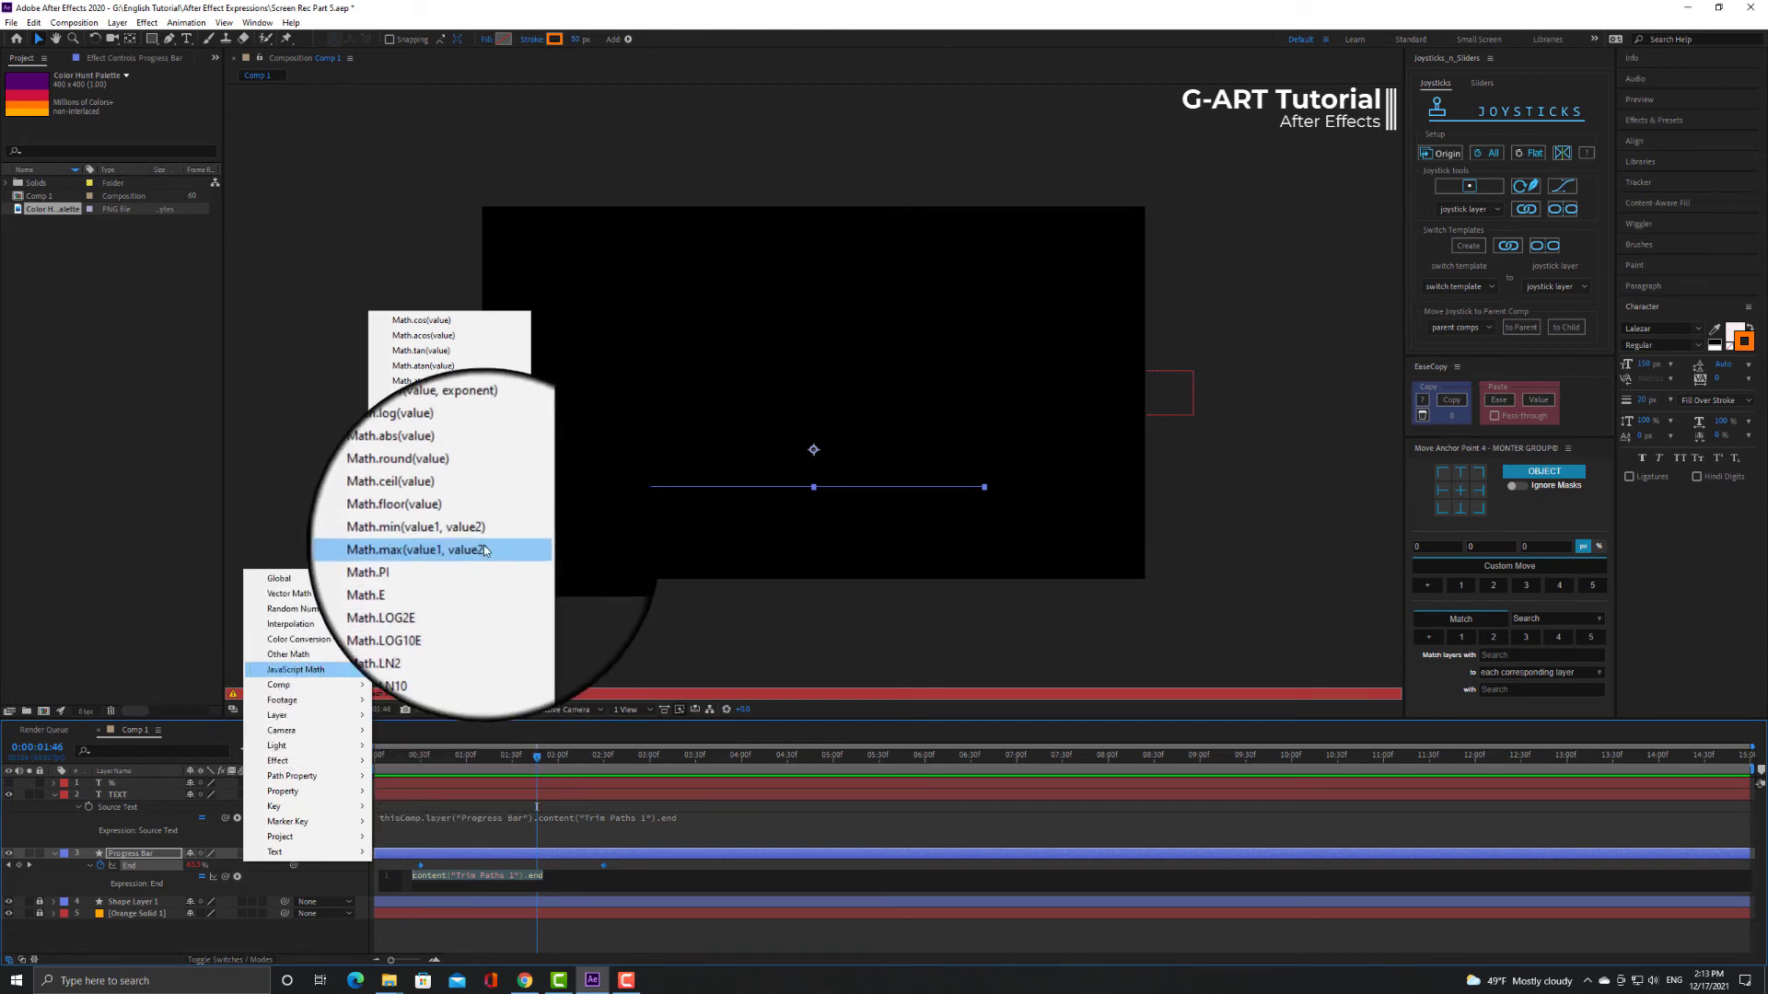
click(490, 486)
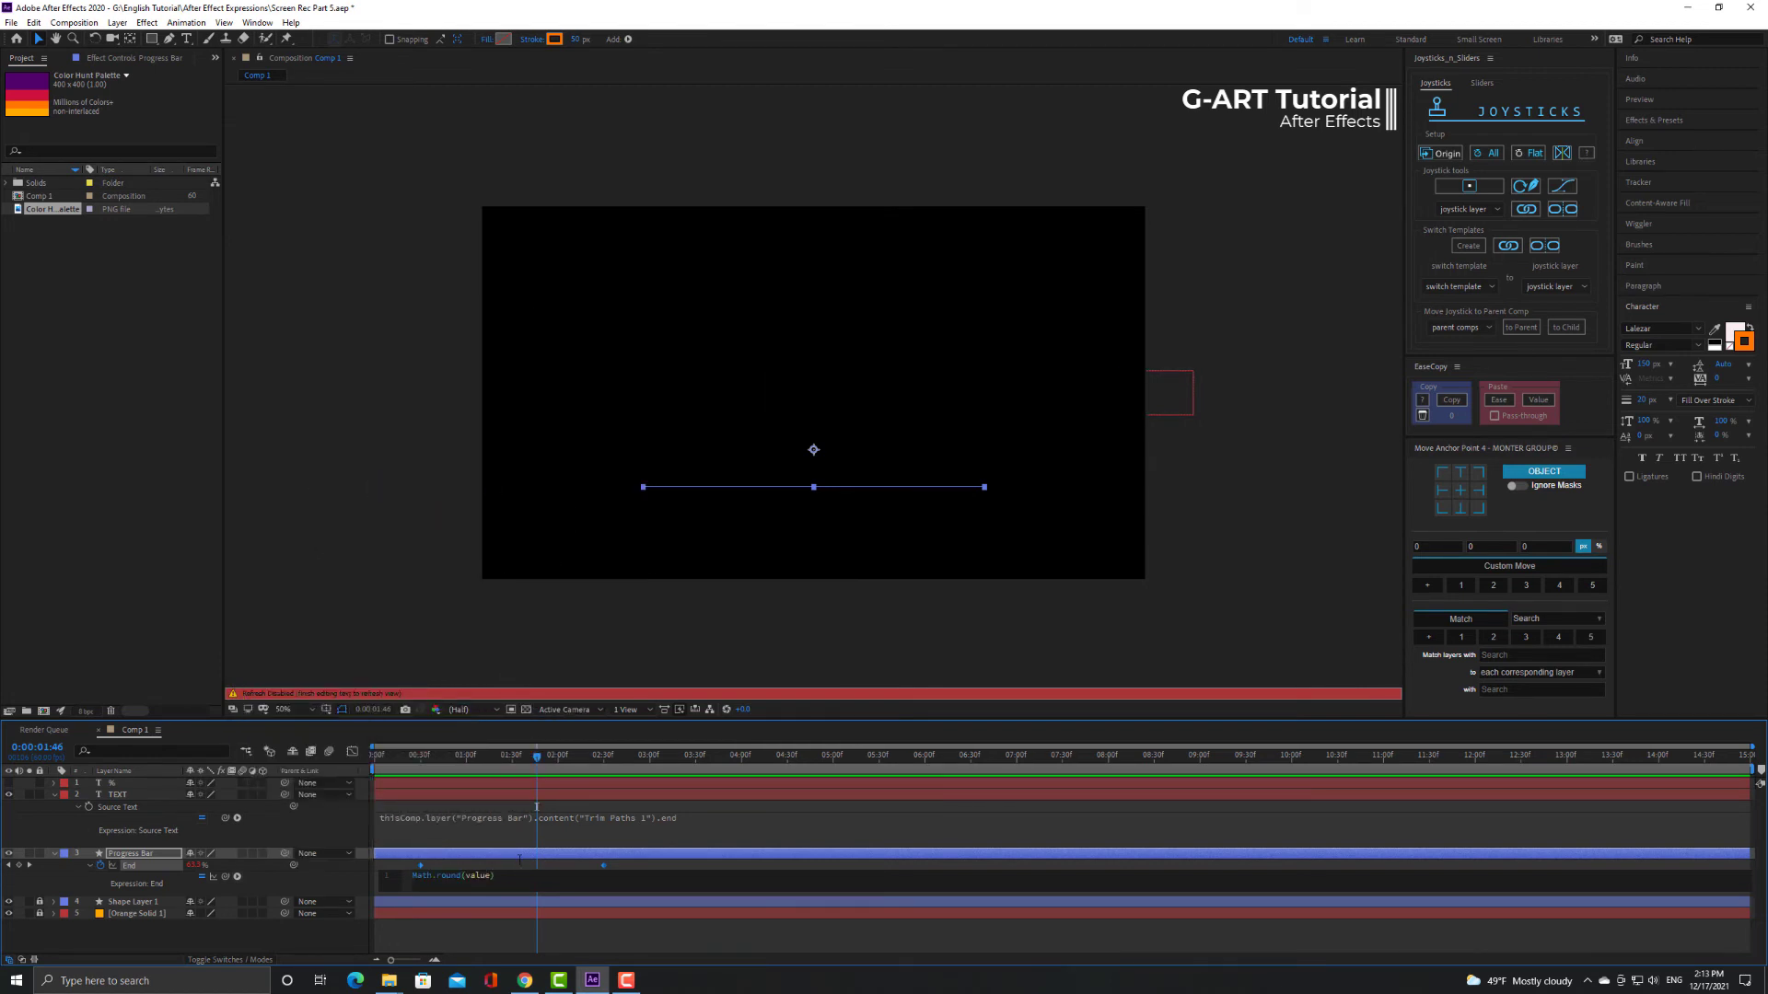
click(511, 934)
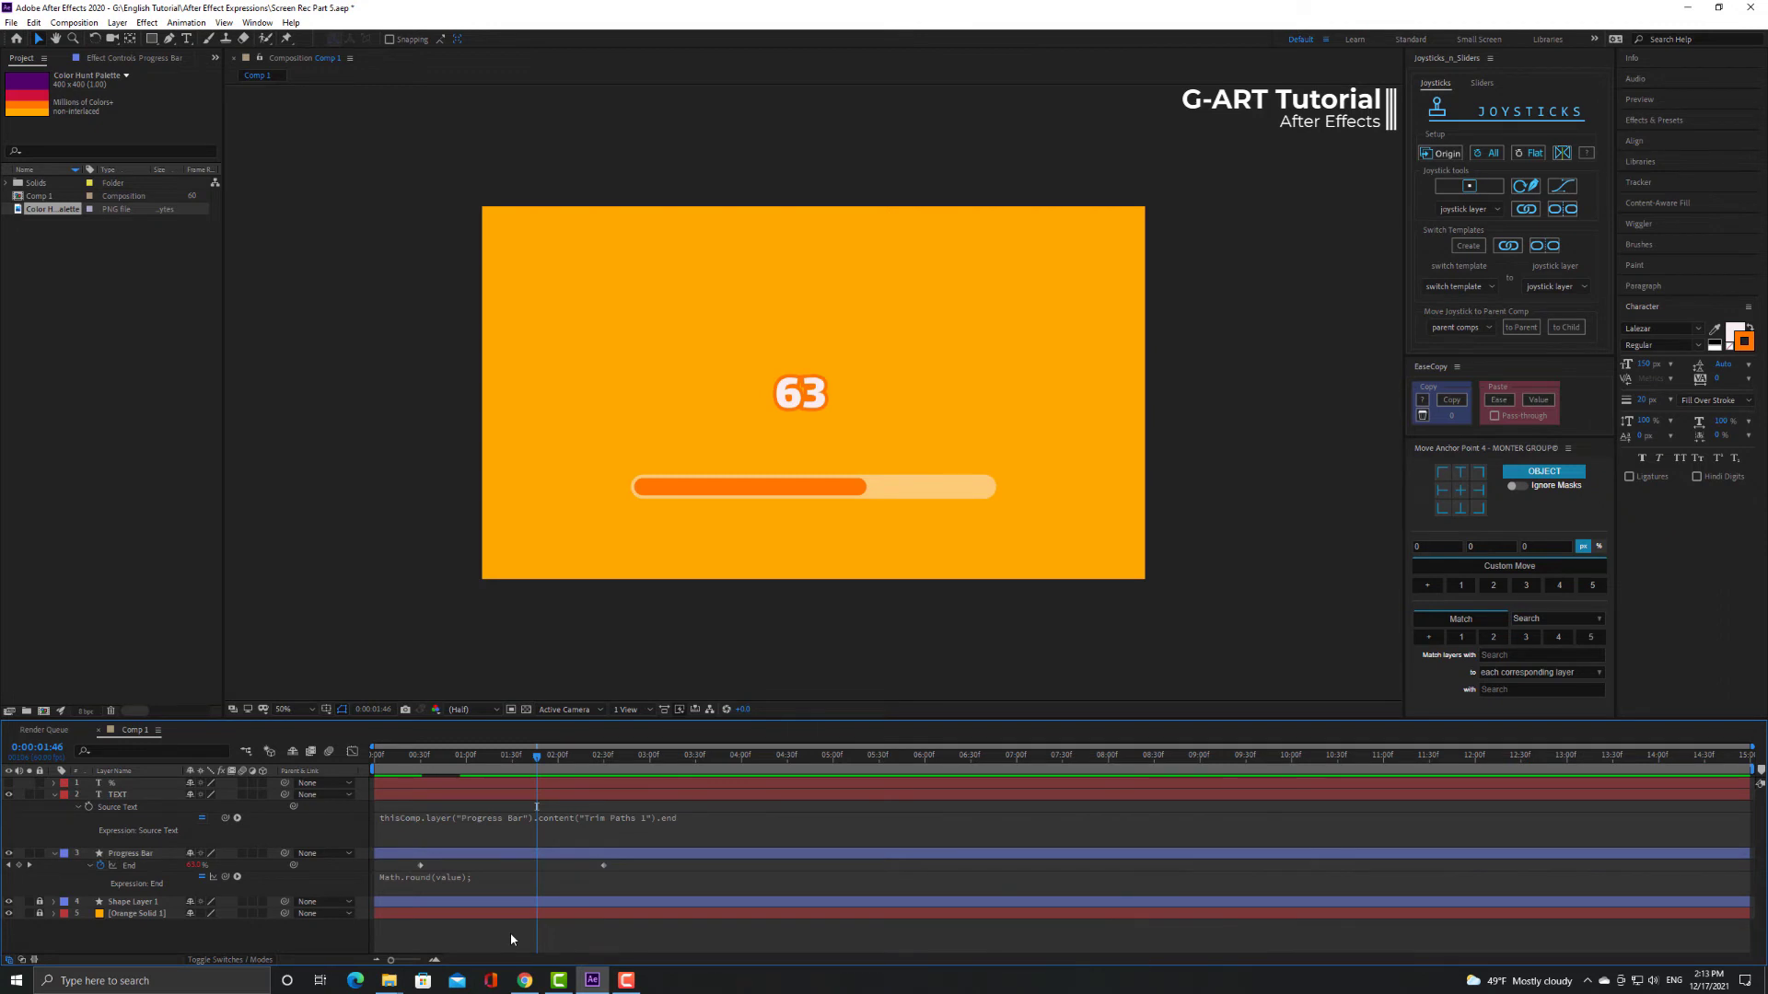
Preview the whole-number counter and turn on the % layer.
key(space)
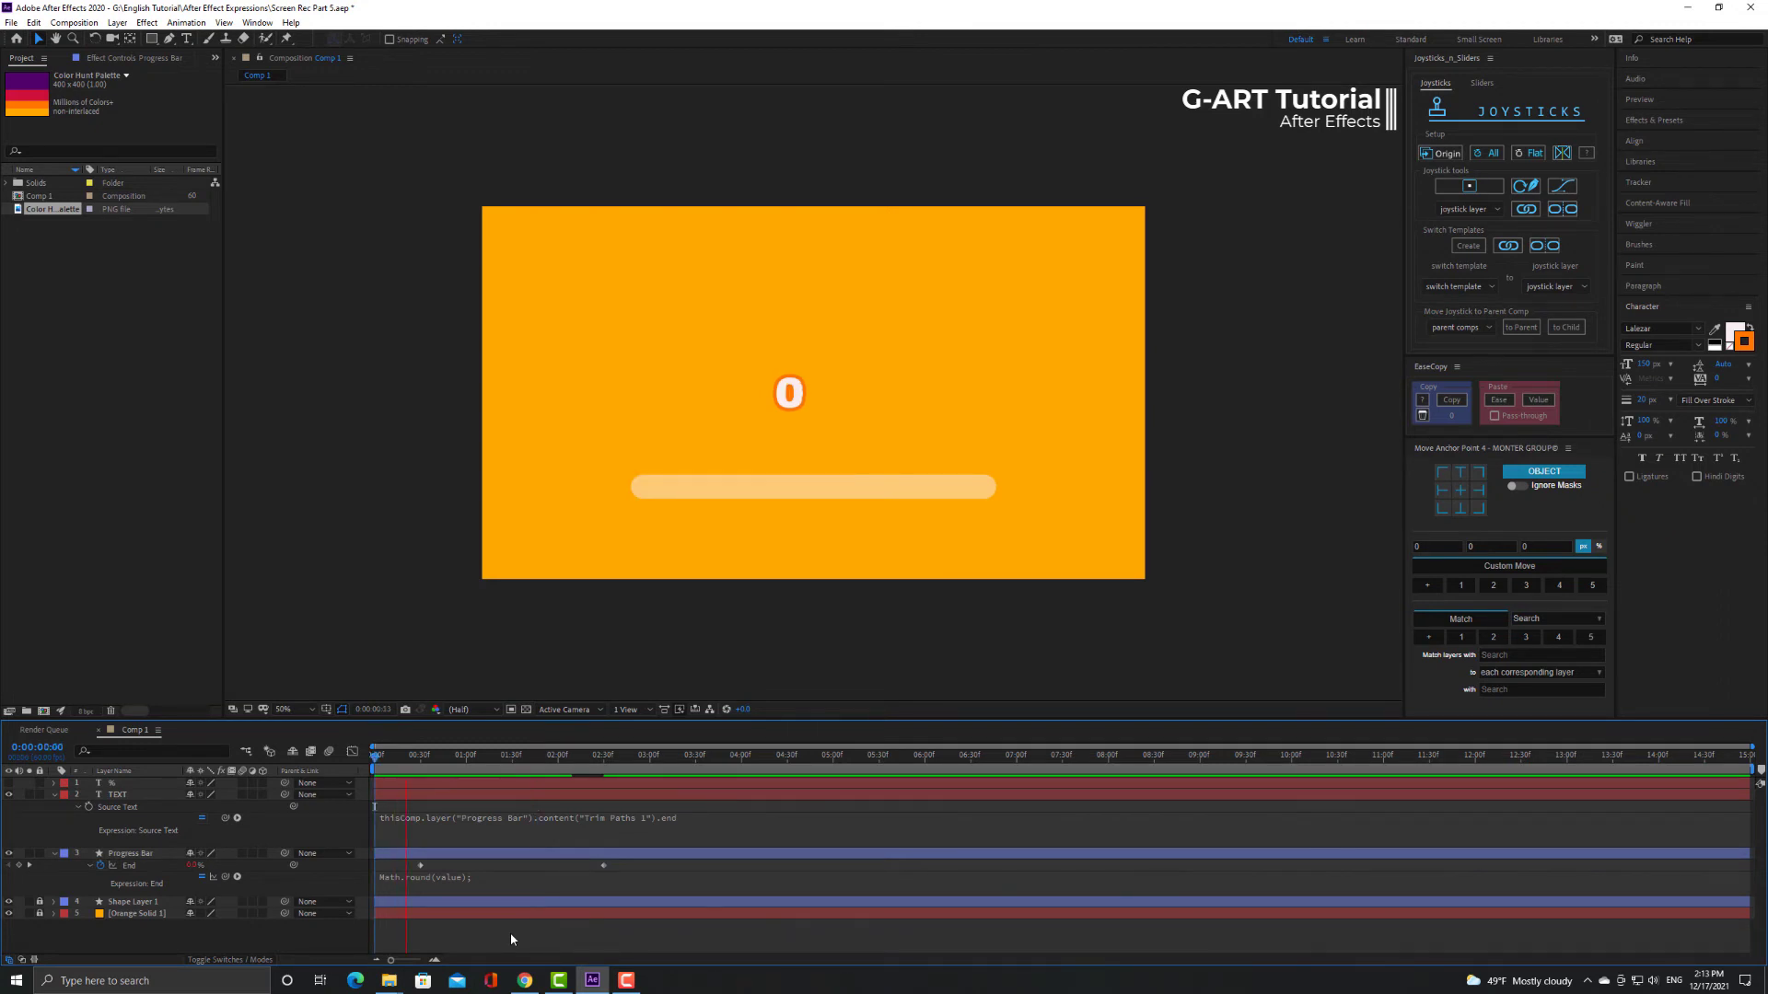
key(space)
click(9, 782)
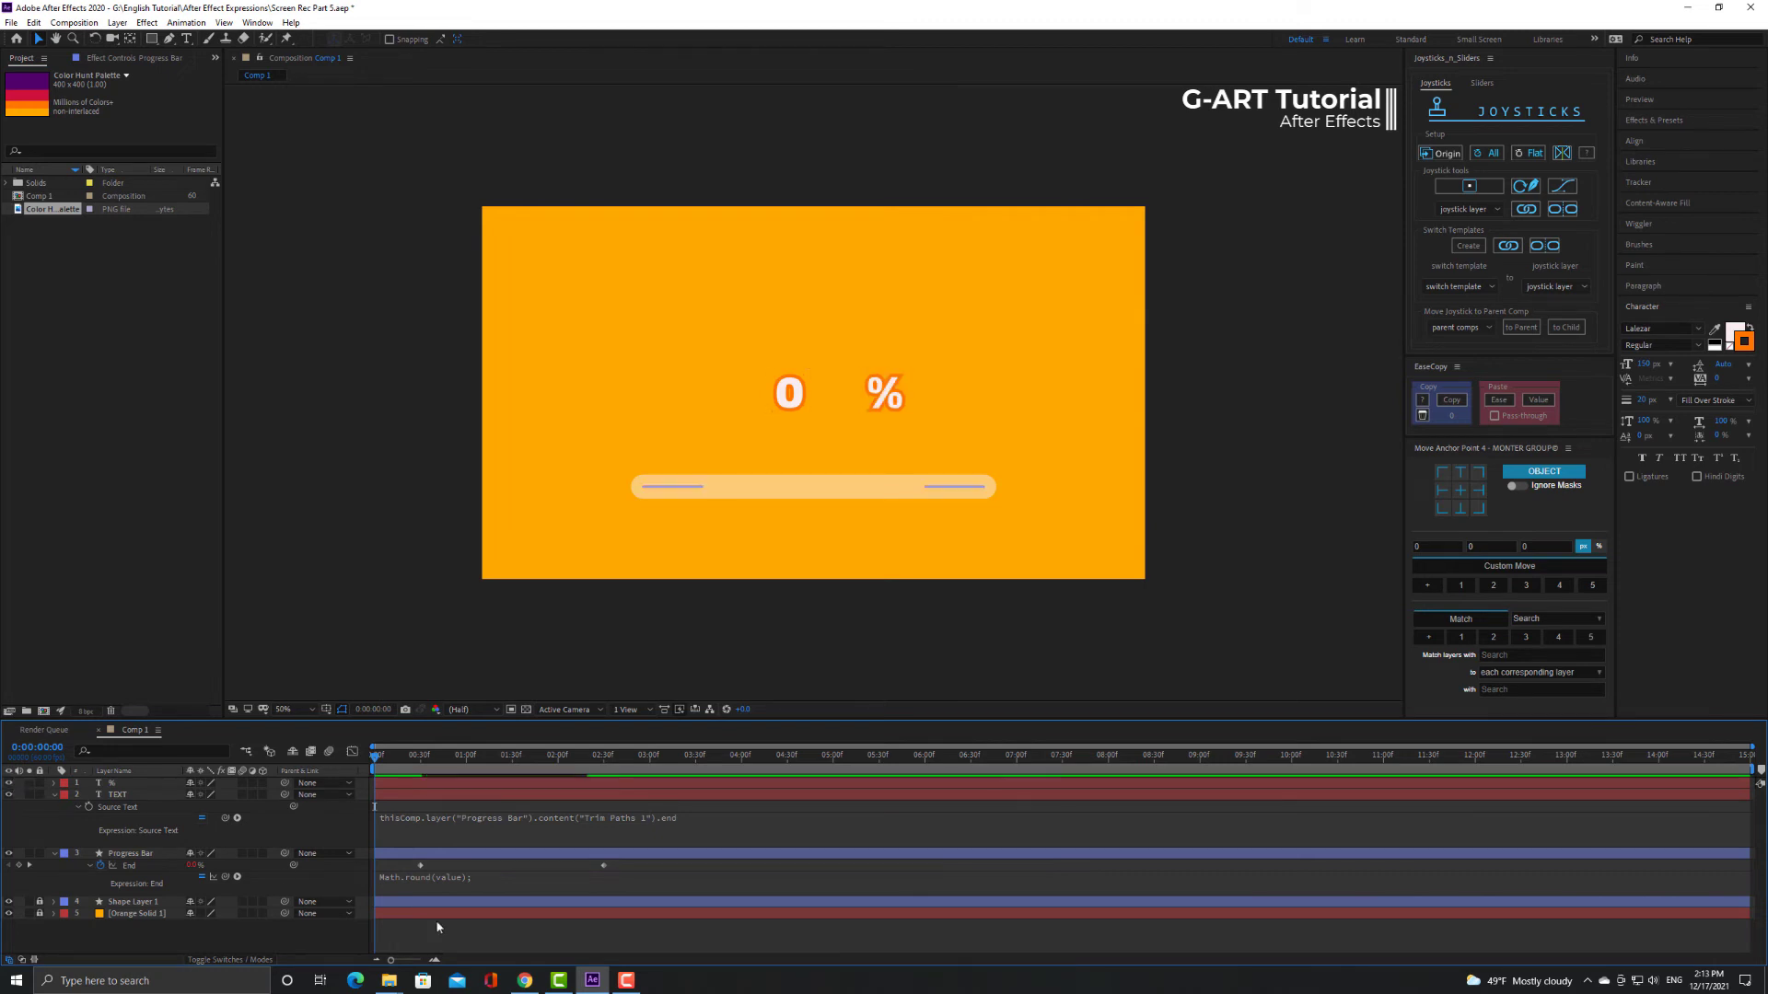
key(space)
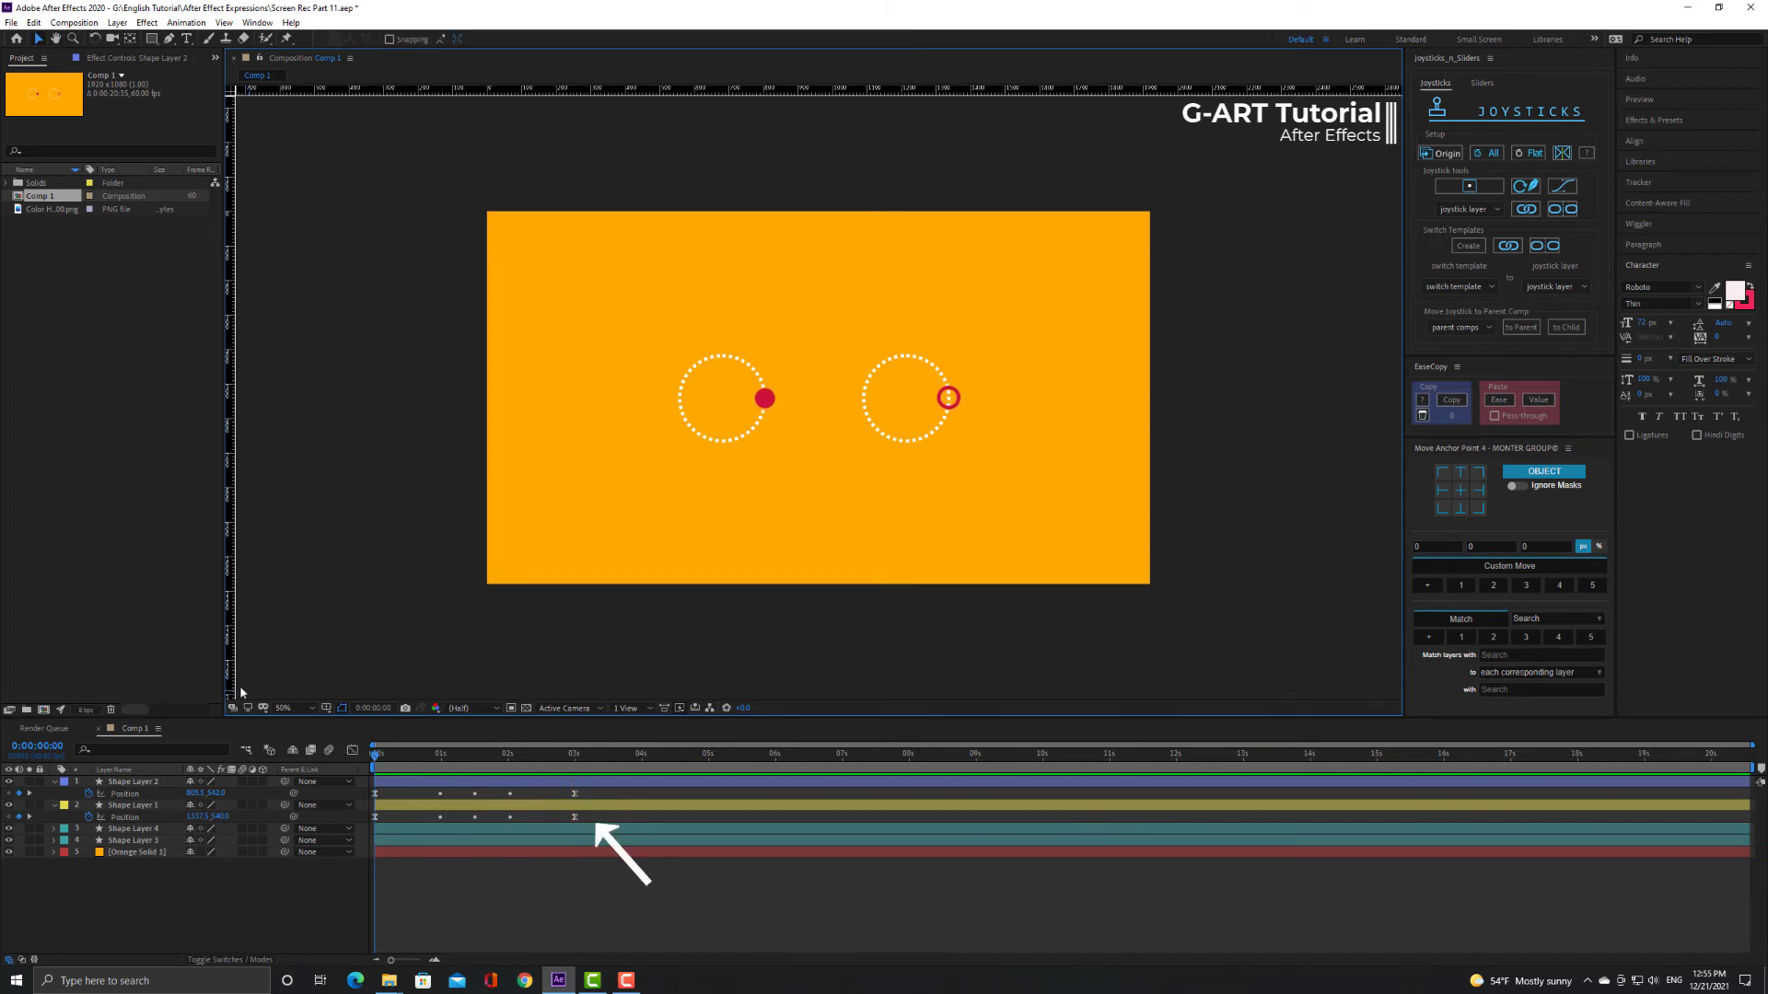
Select Shape Layer 1 and add an expression to its Position property.
click(154, 807)
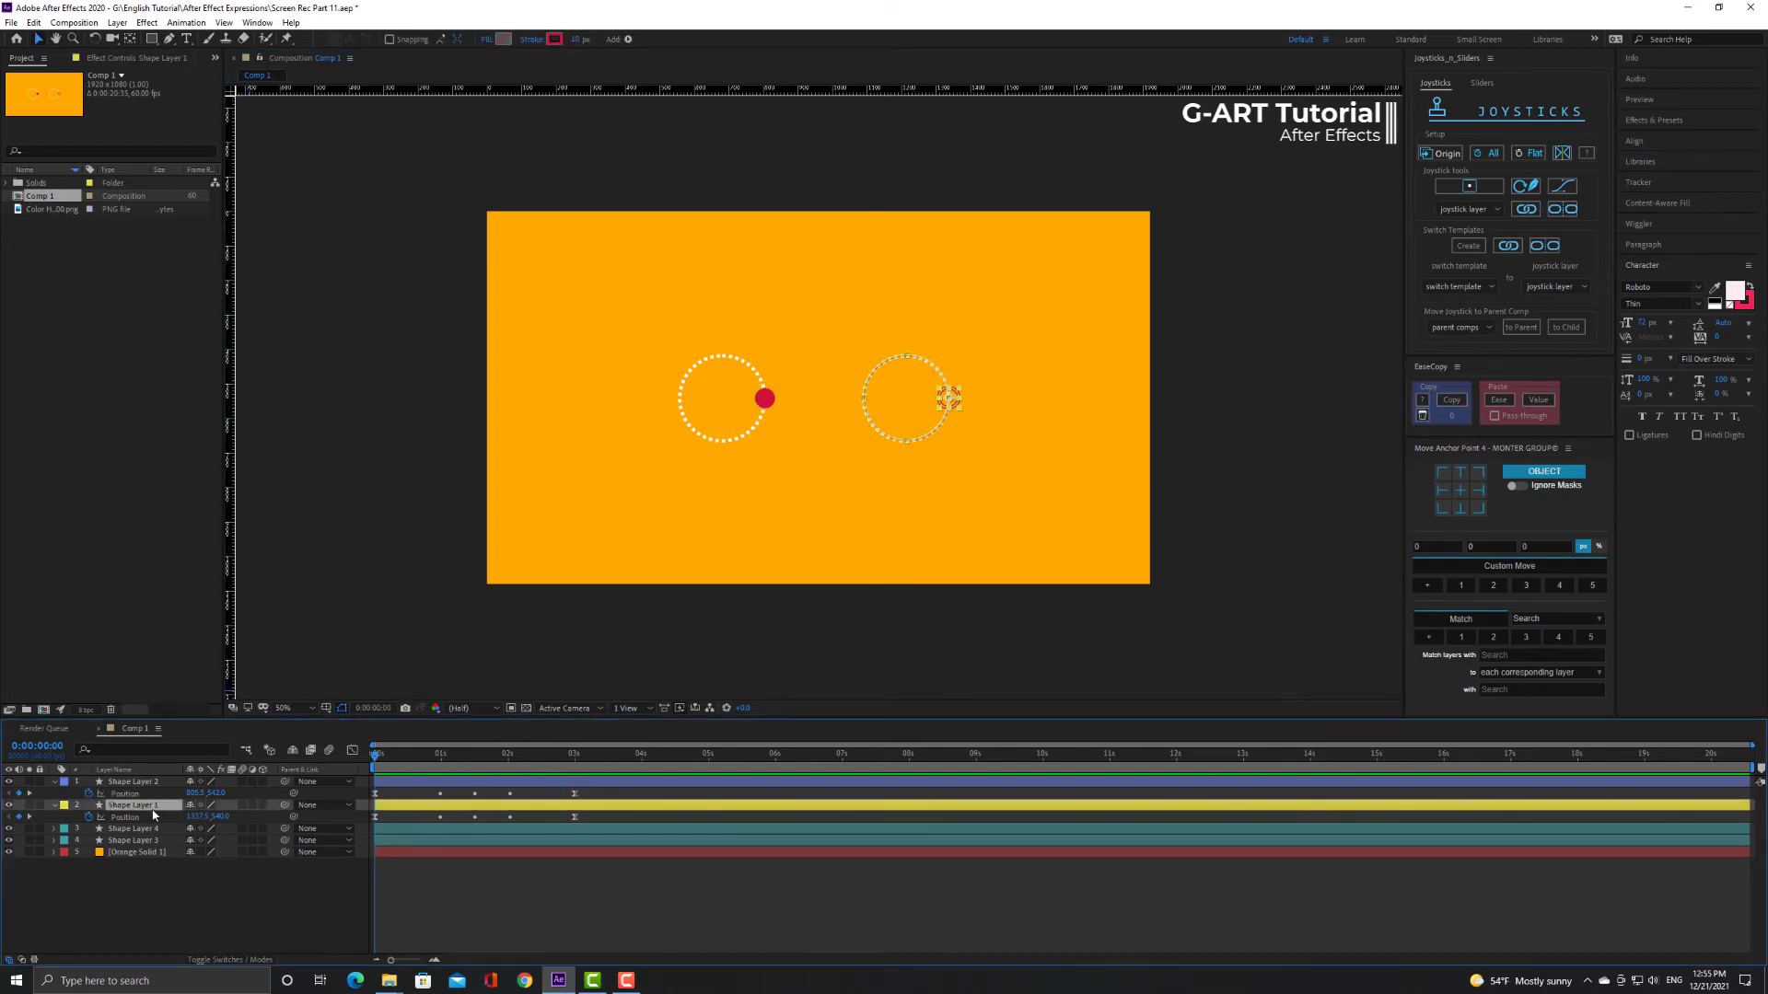
key(alt)
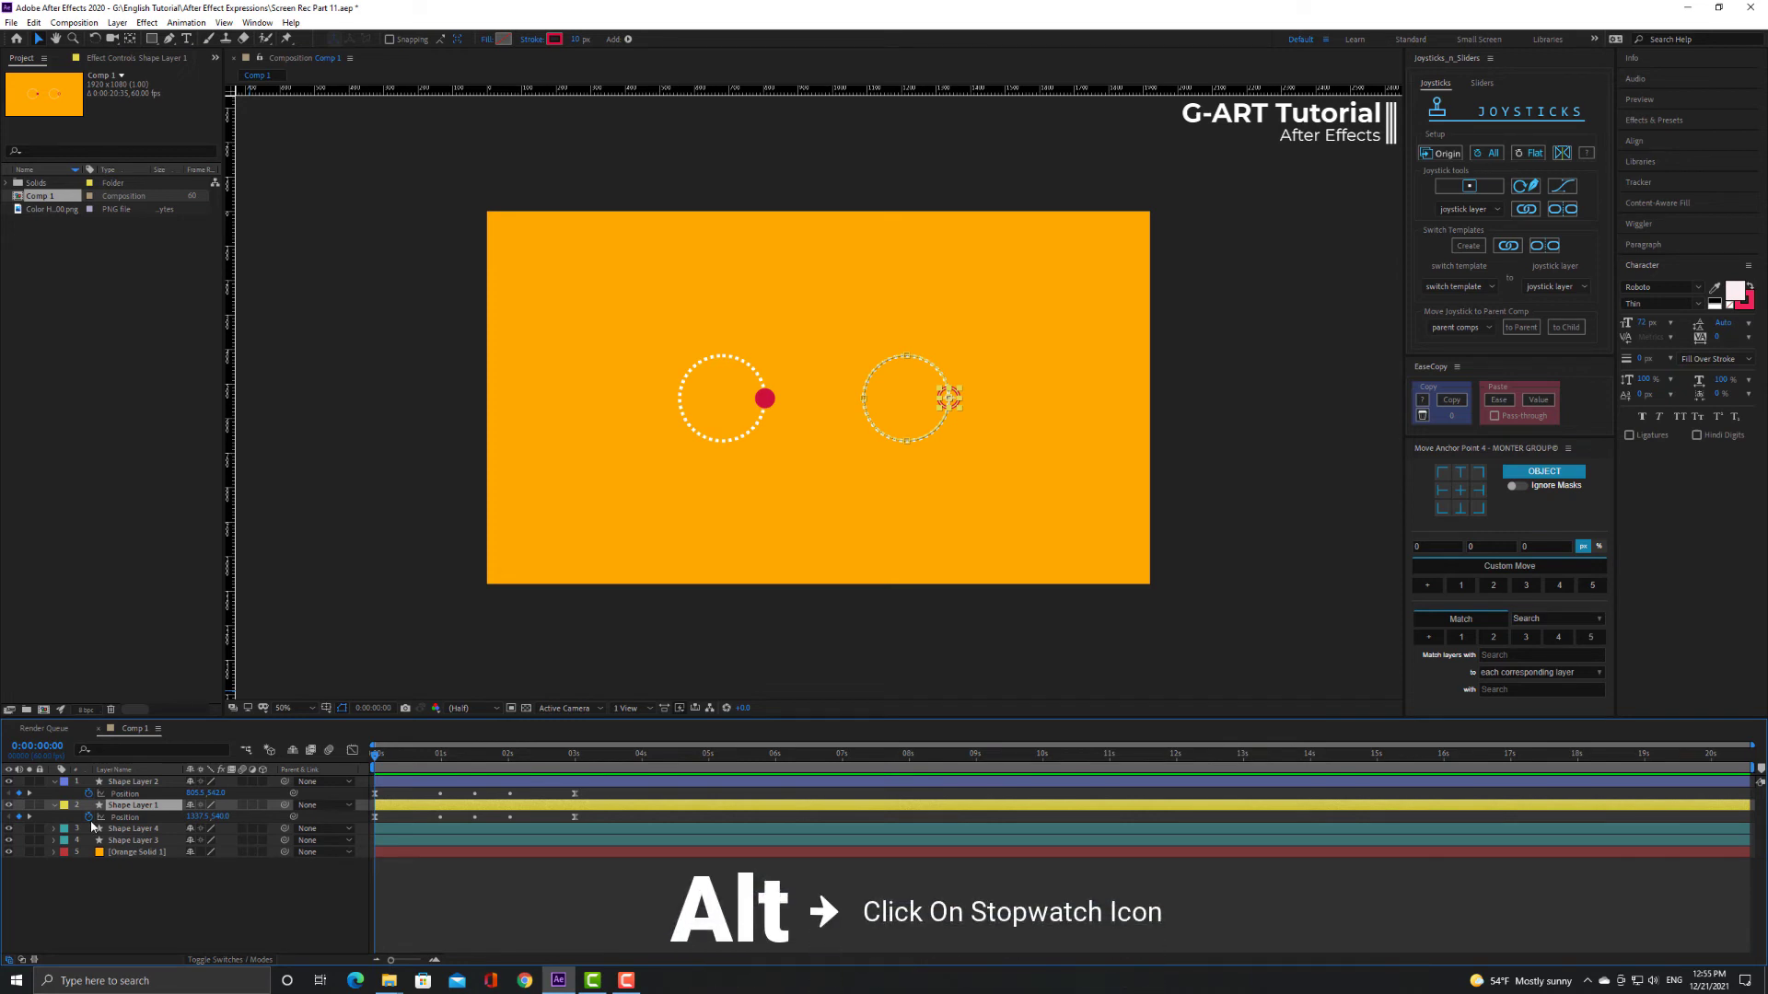
alt+click(89, 817)
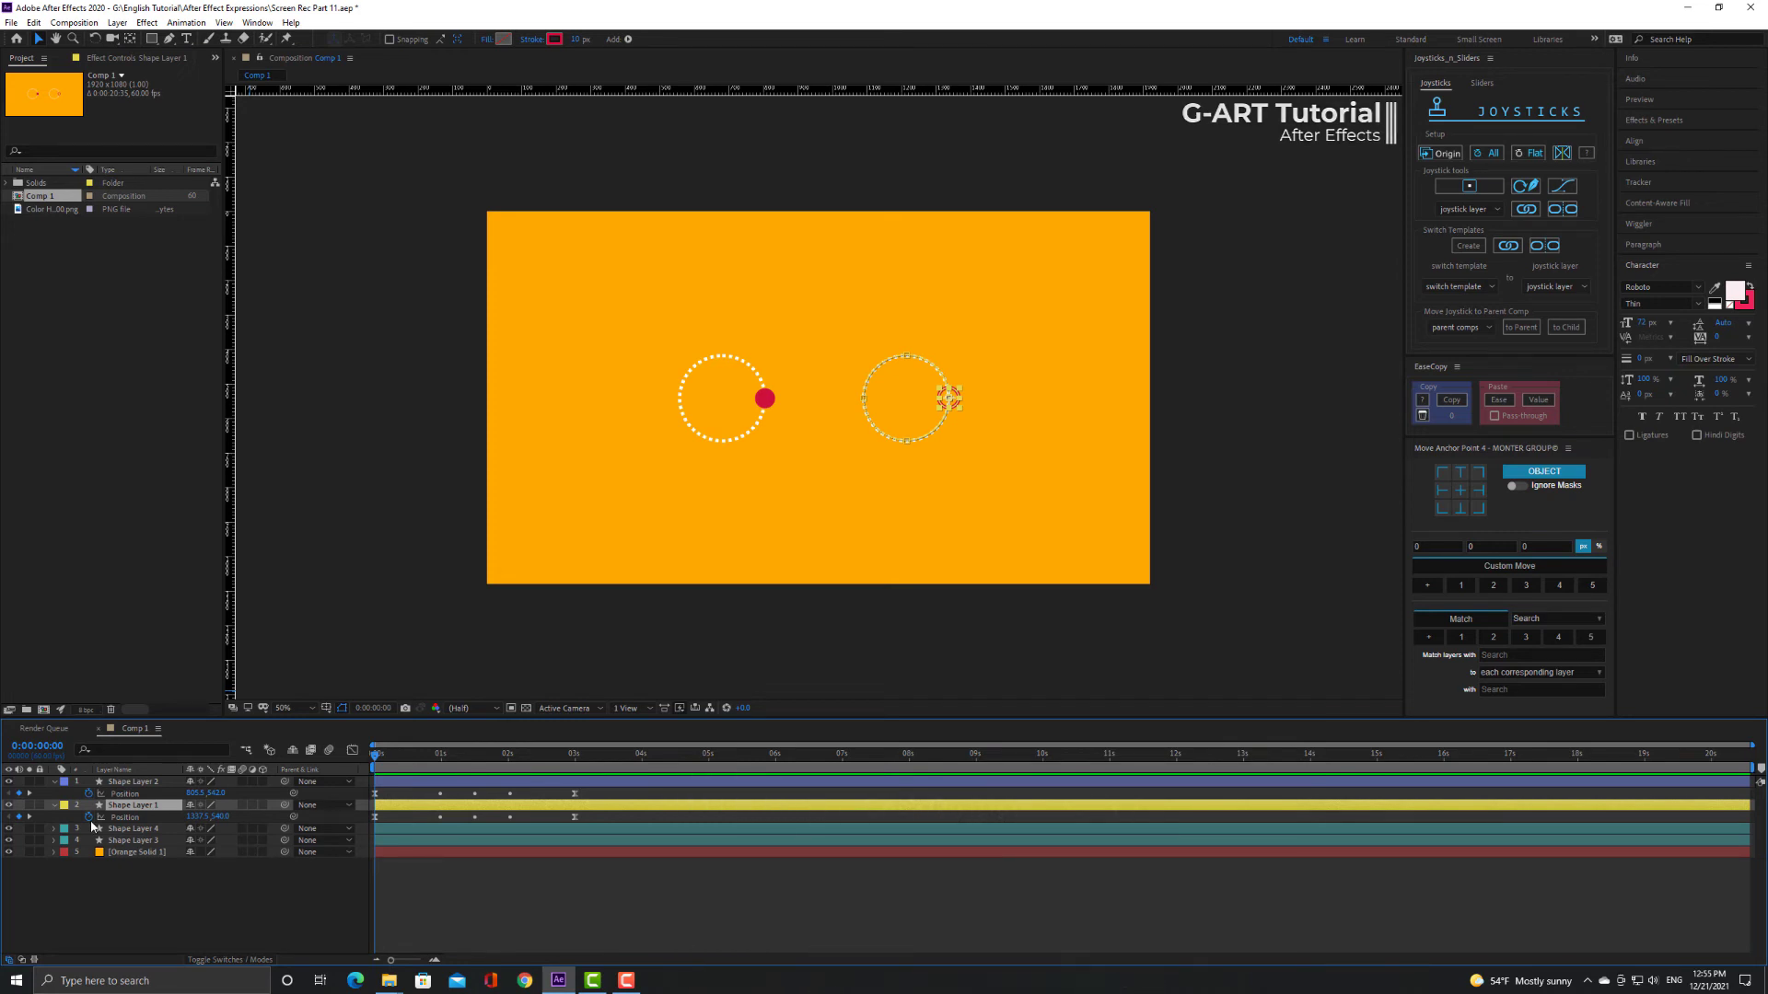
Enter posterizeTime(5);value as the Position expression and preview the result.
click(561, 829)
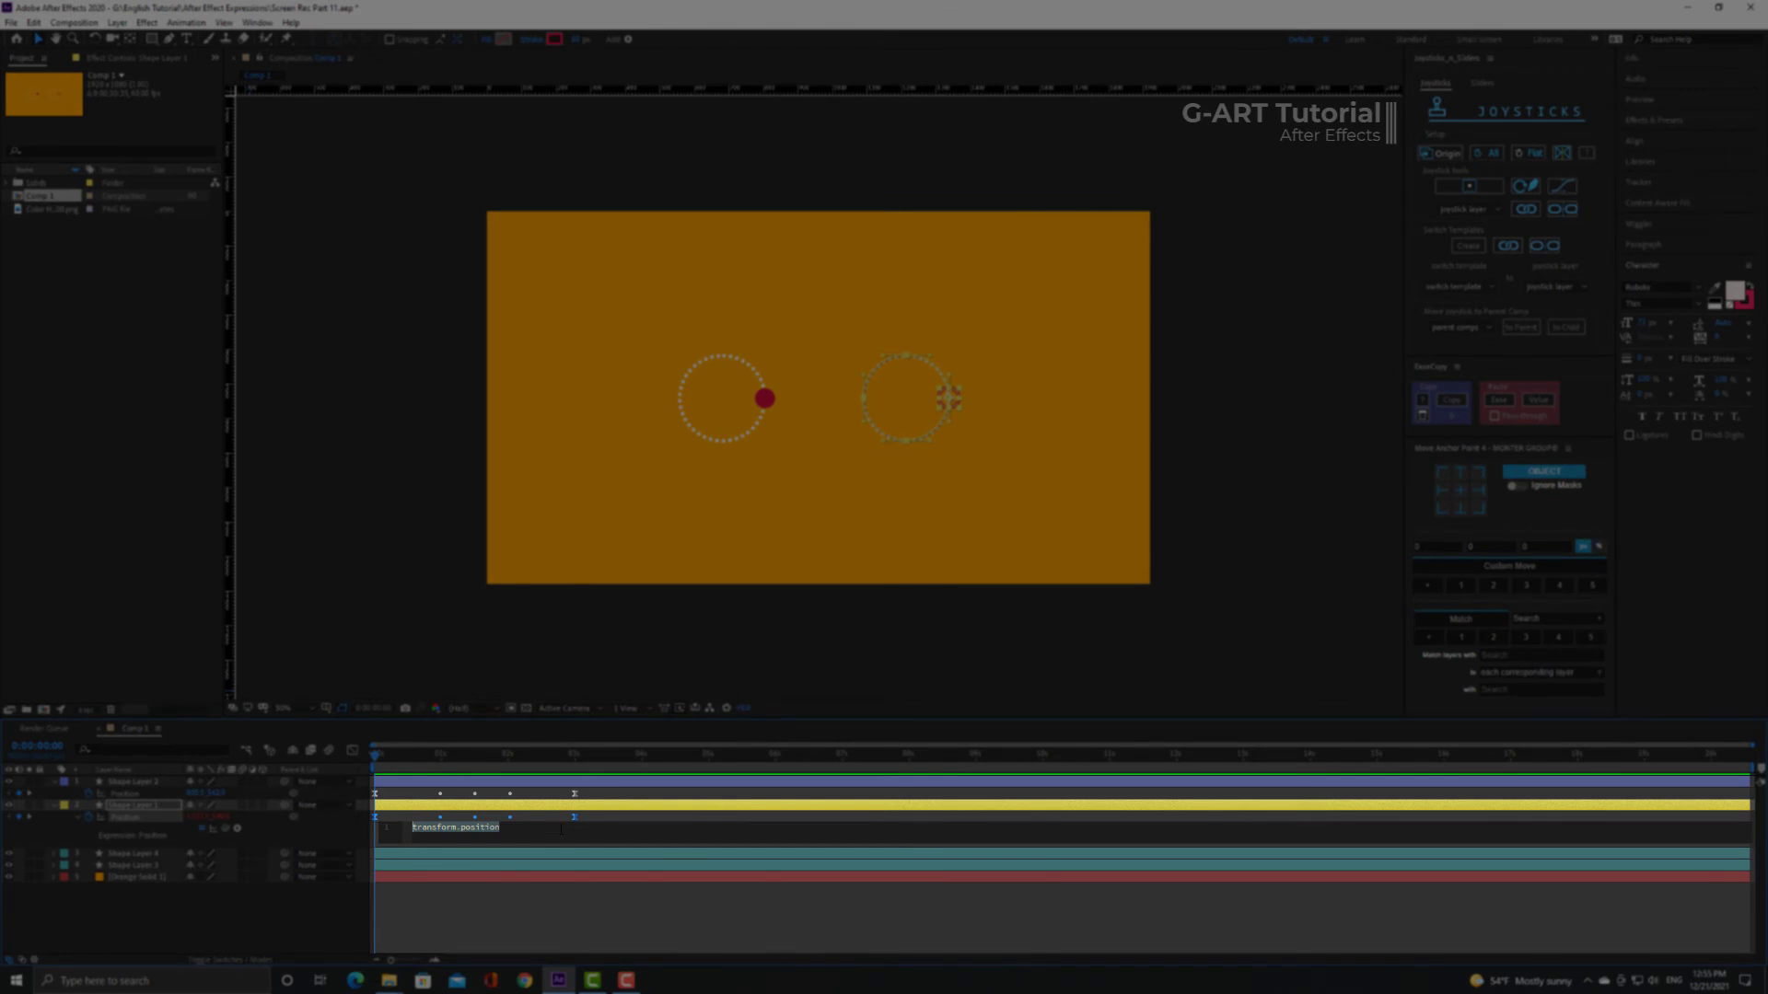
text(pos)
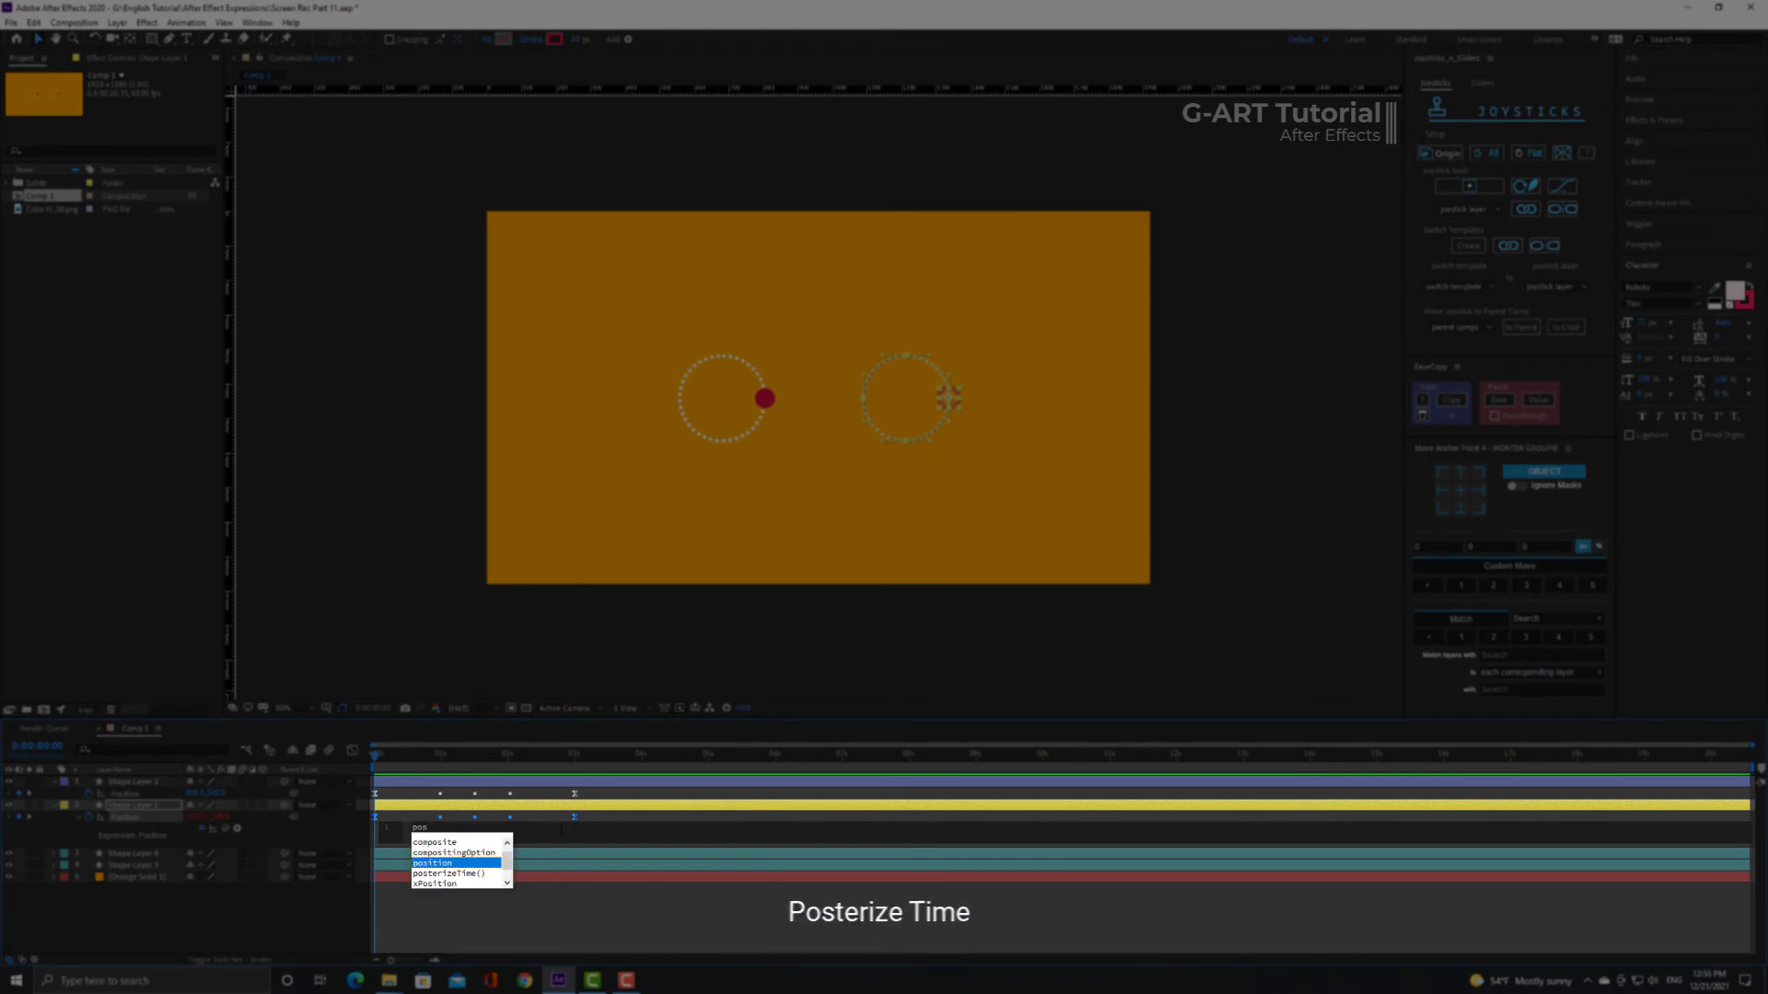
key(Down)
key(Return)
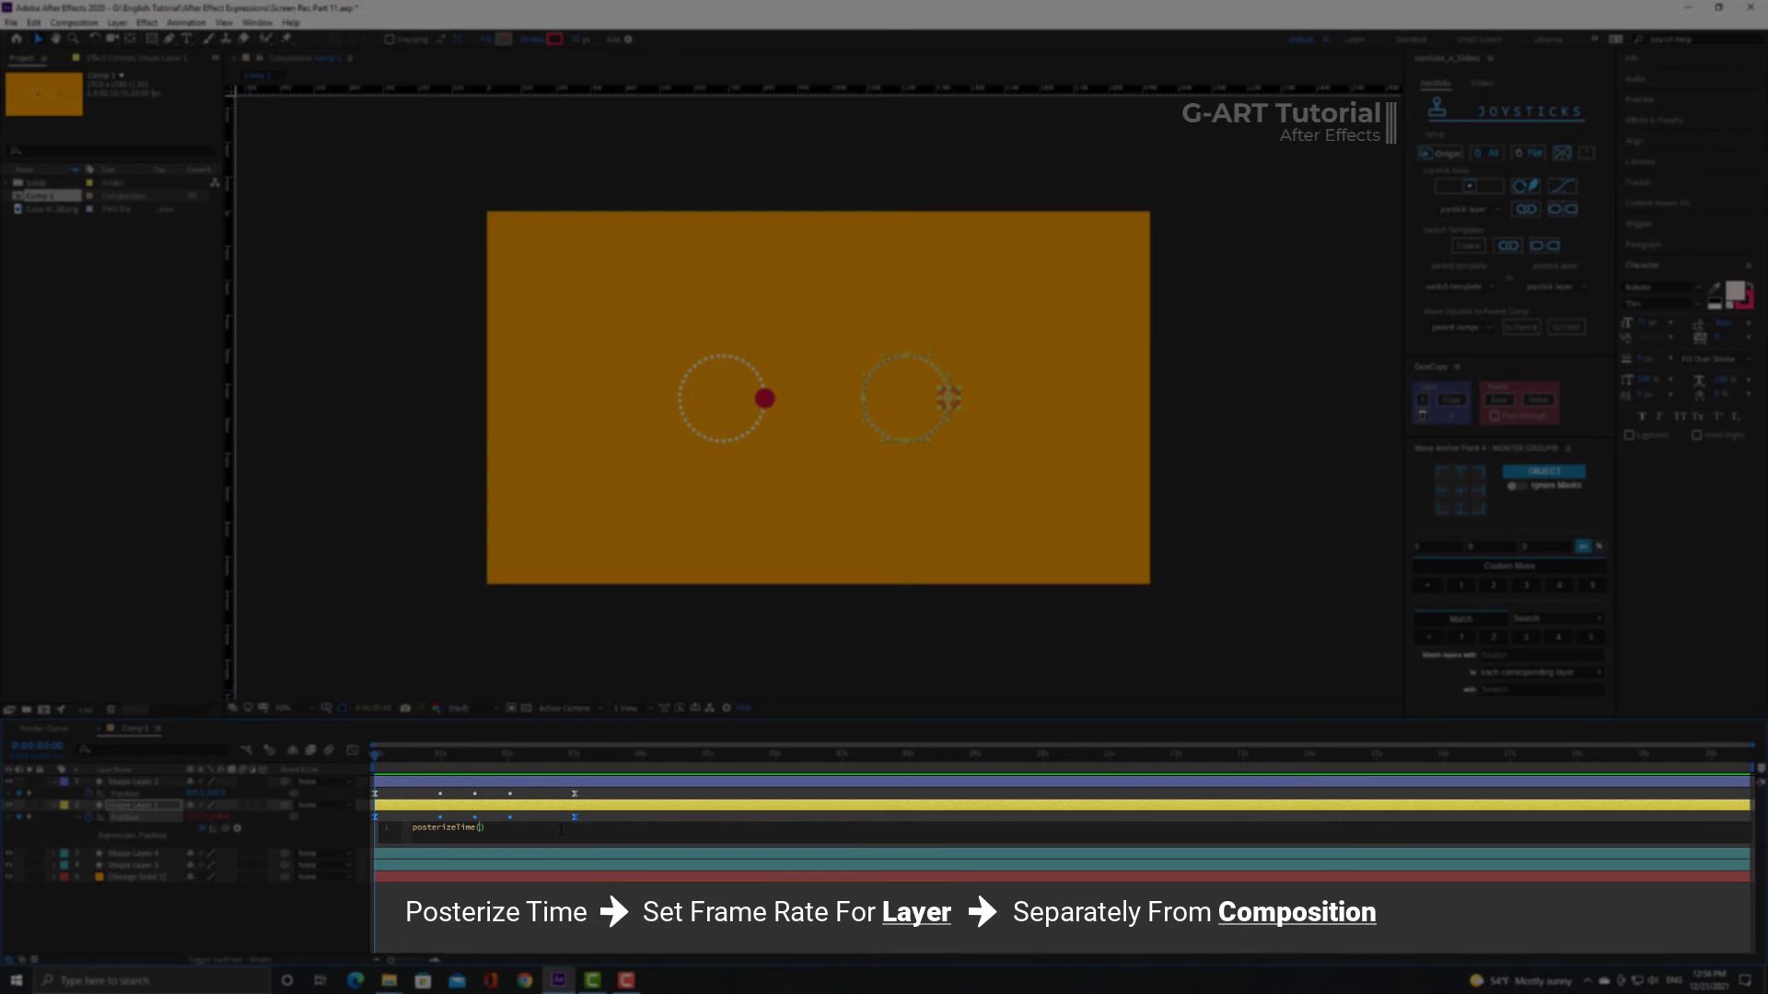
text(5))
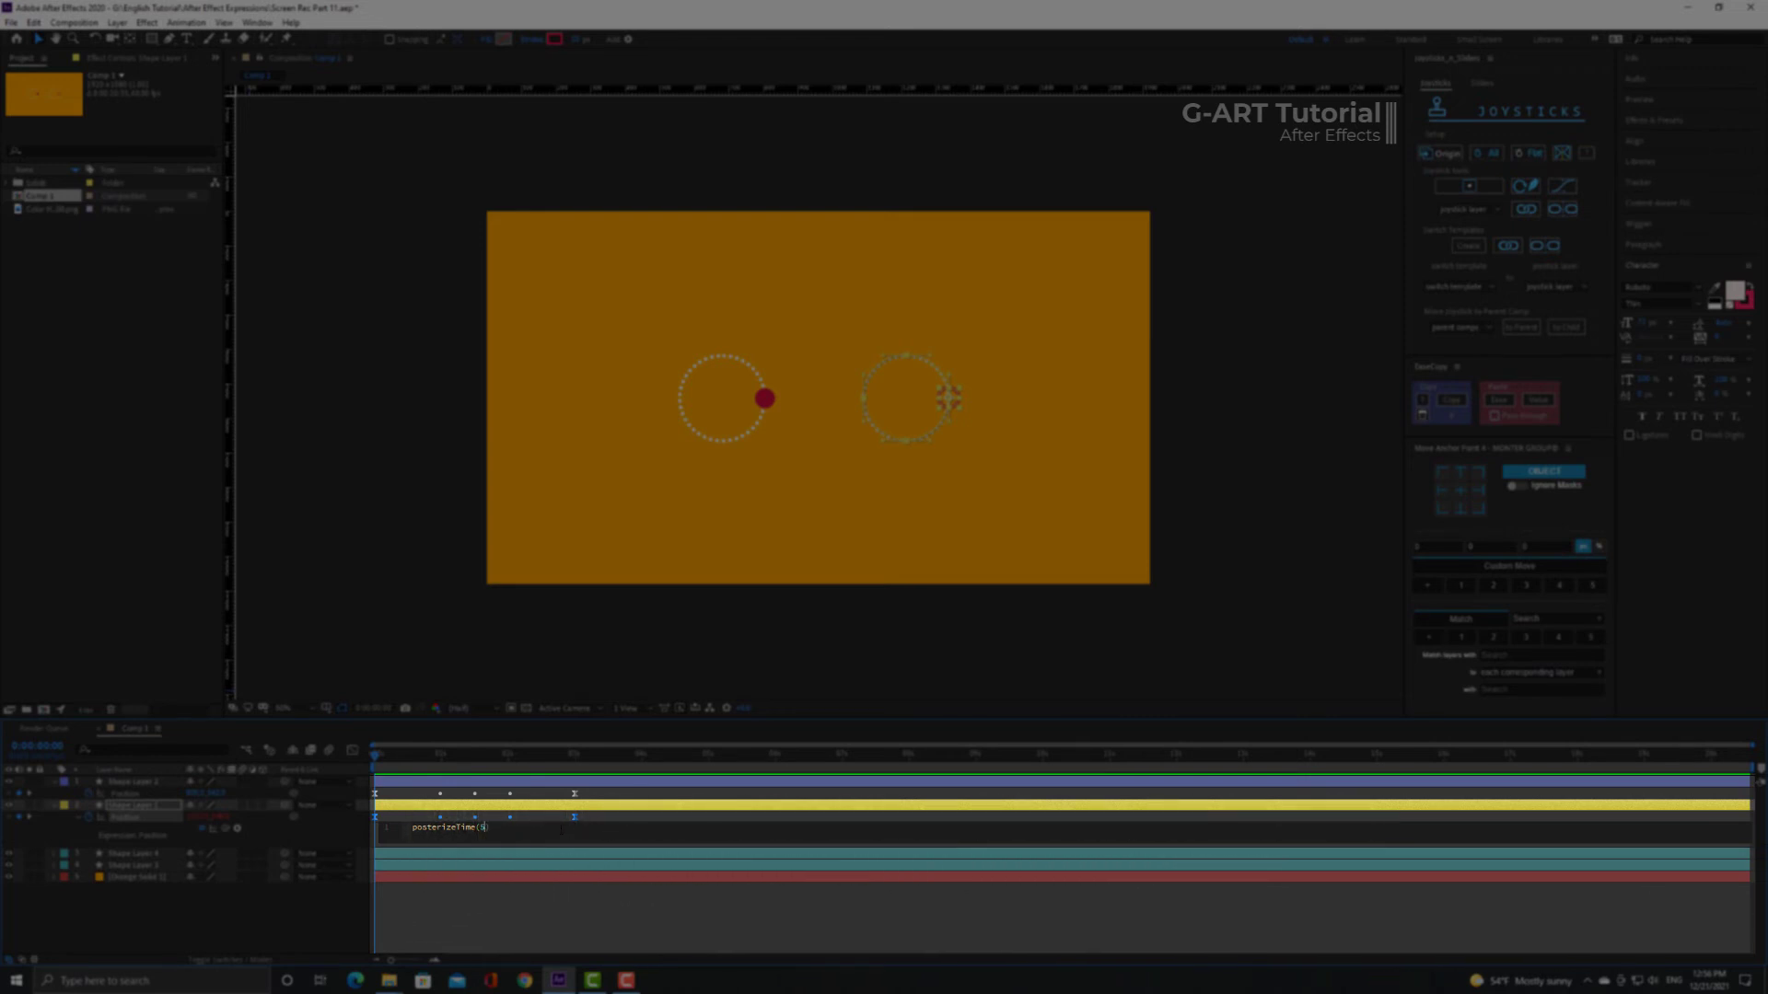
text(;value)
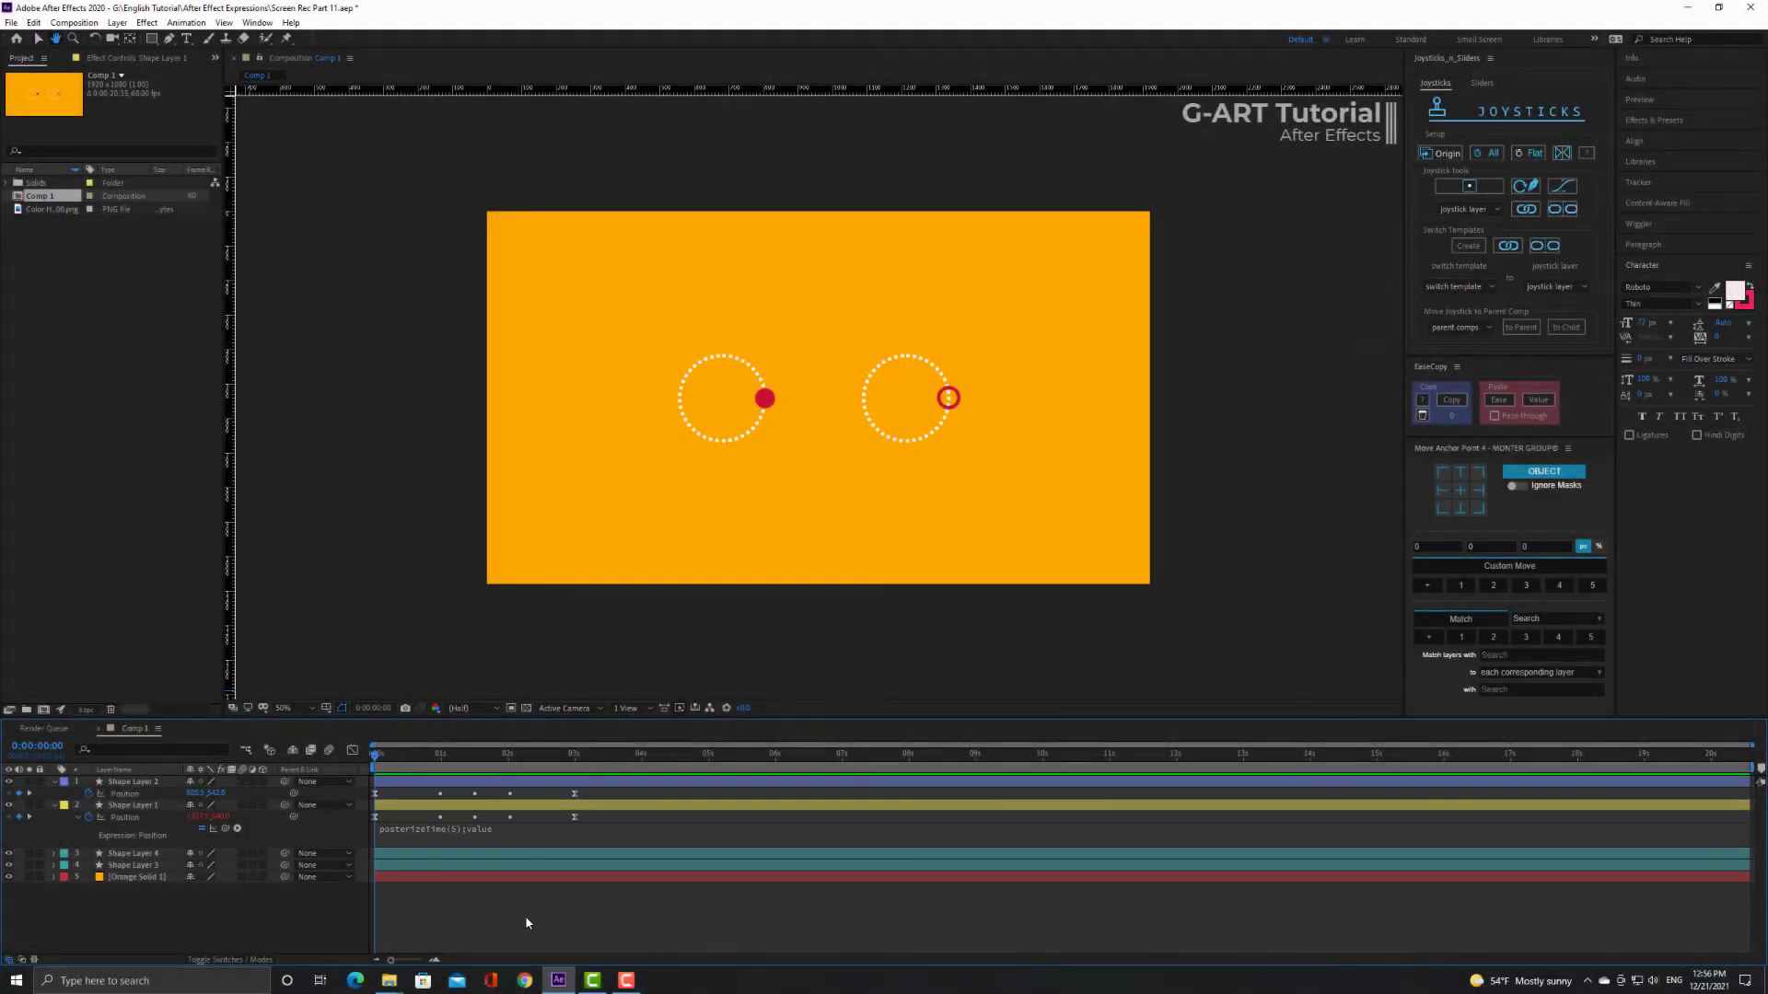
key(space)
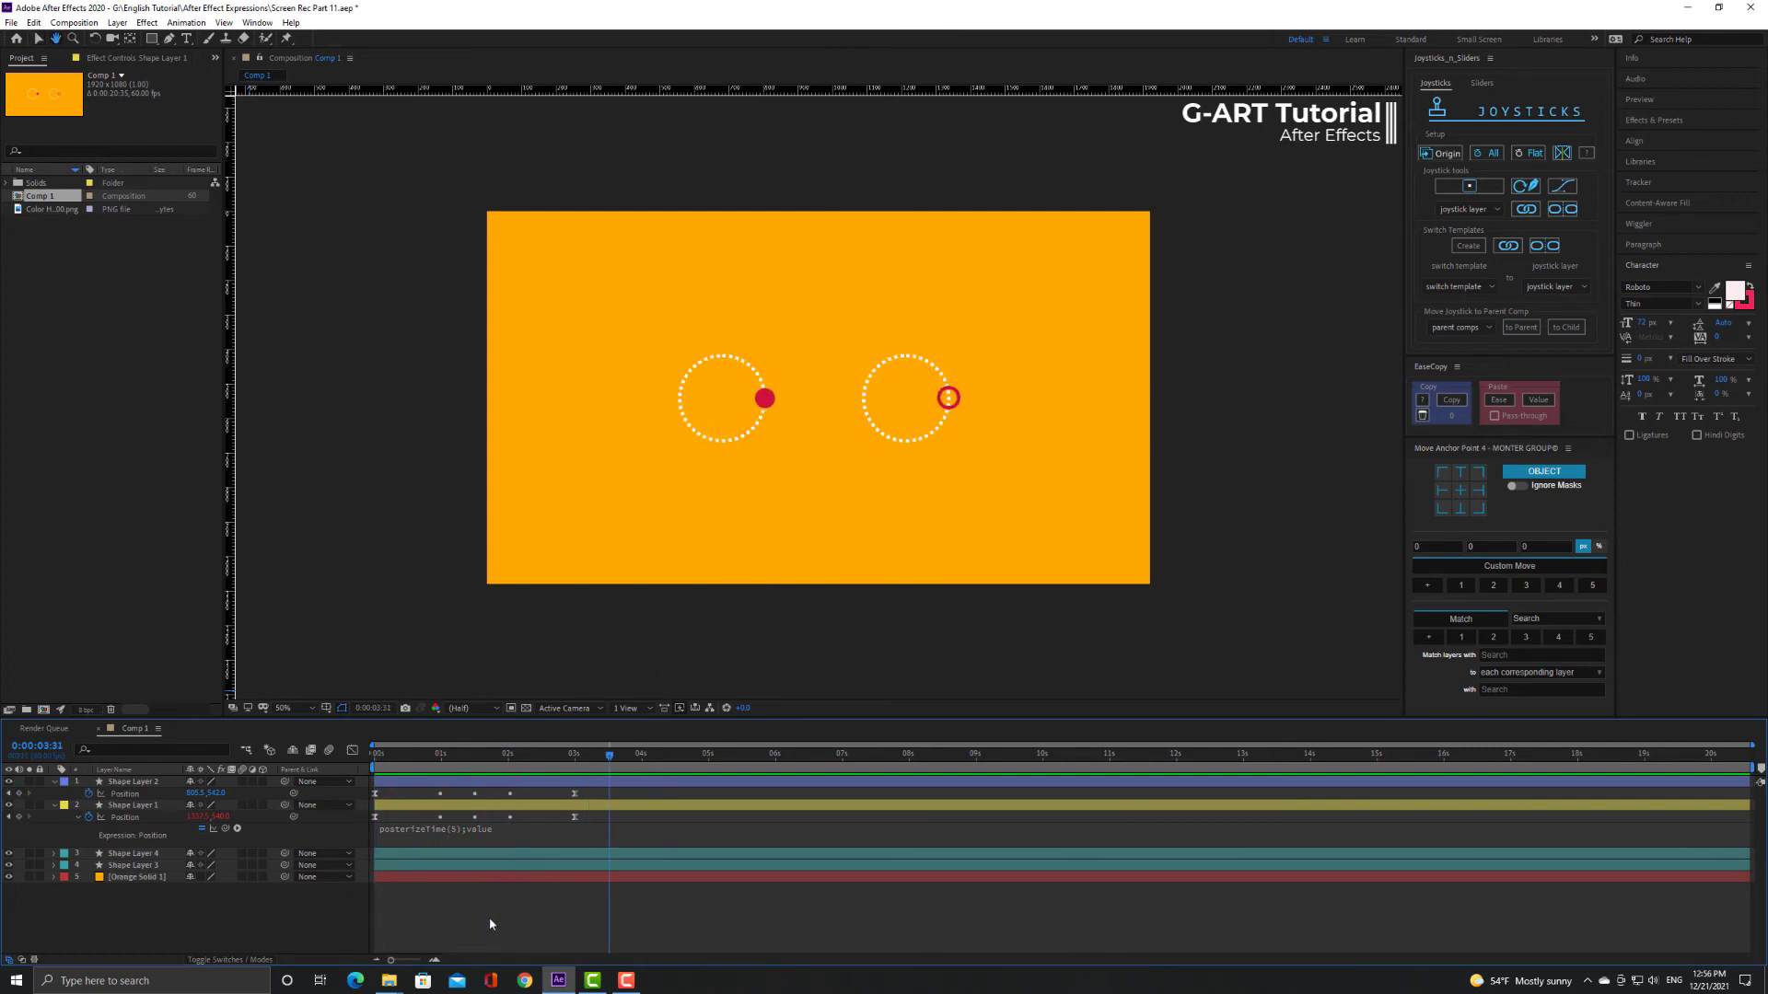
key(space)
Change the posterize rate to 10 and preview the stepped dot movement.
click(452, 831)
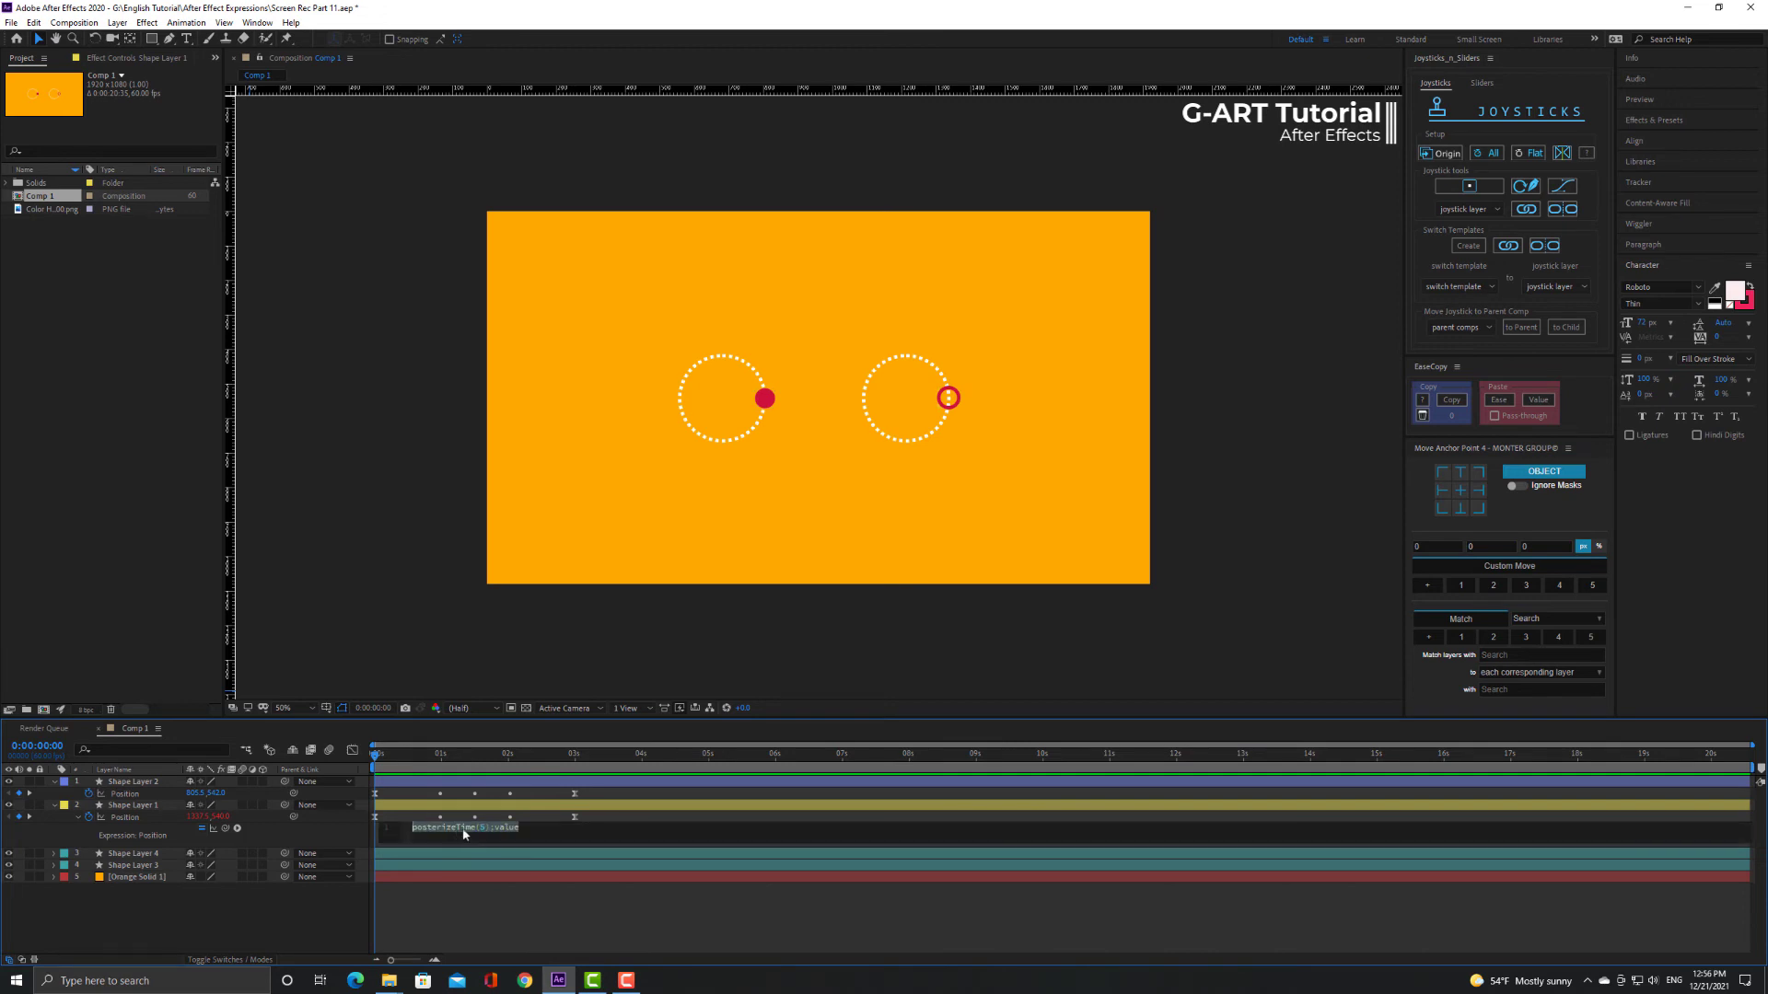
click(486, 828)
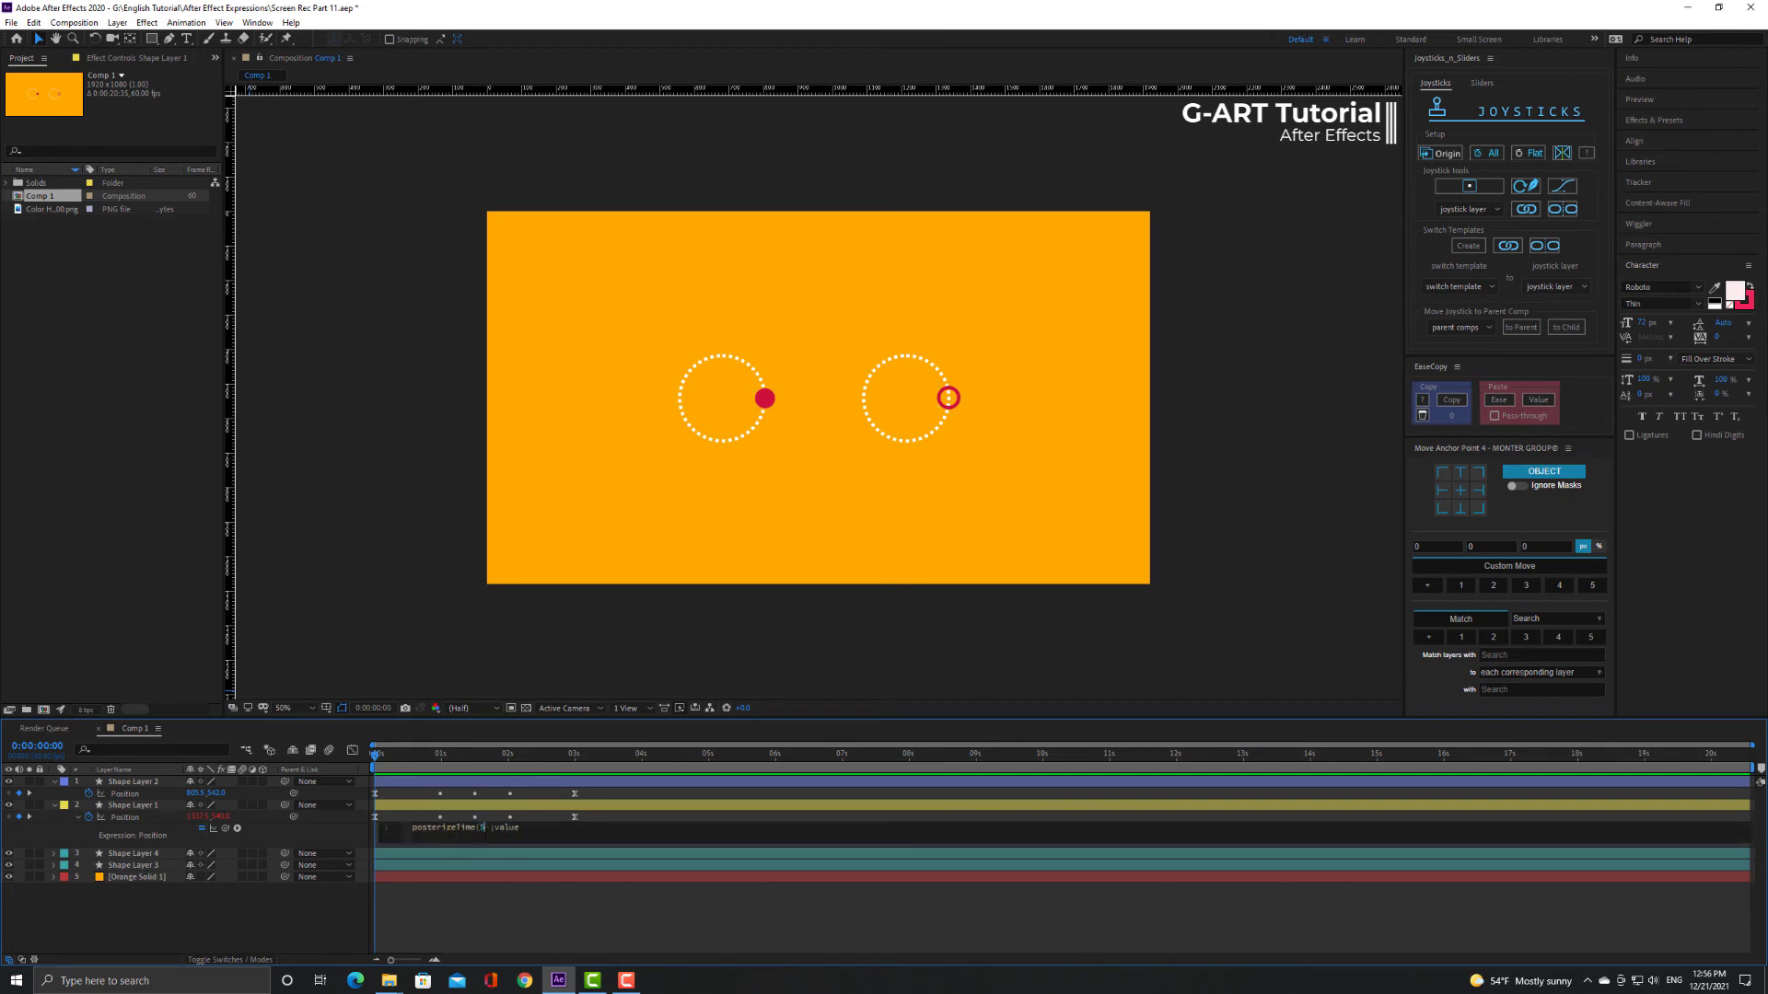
click(543, 912)
key(space)
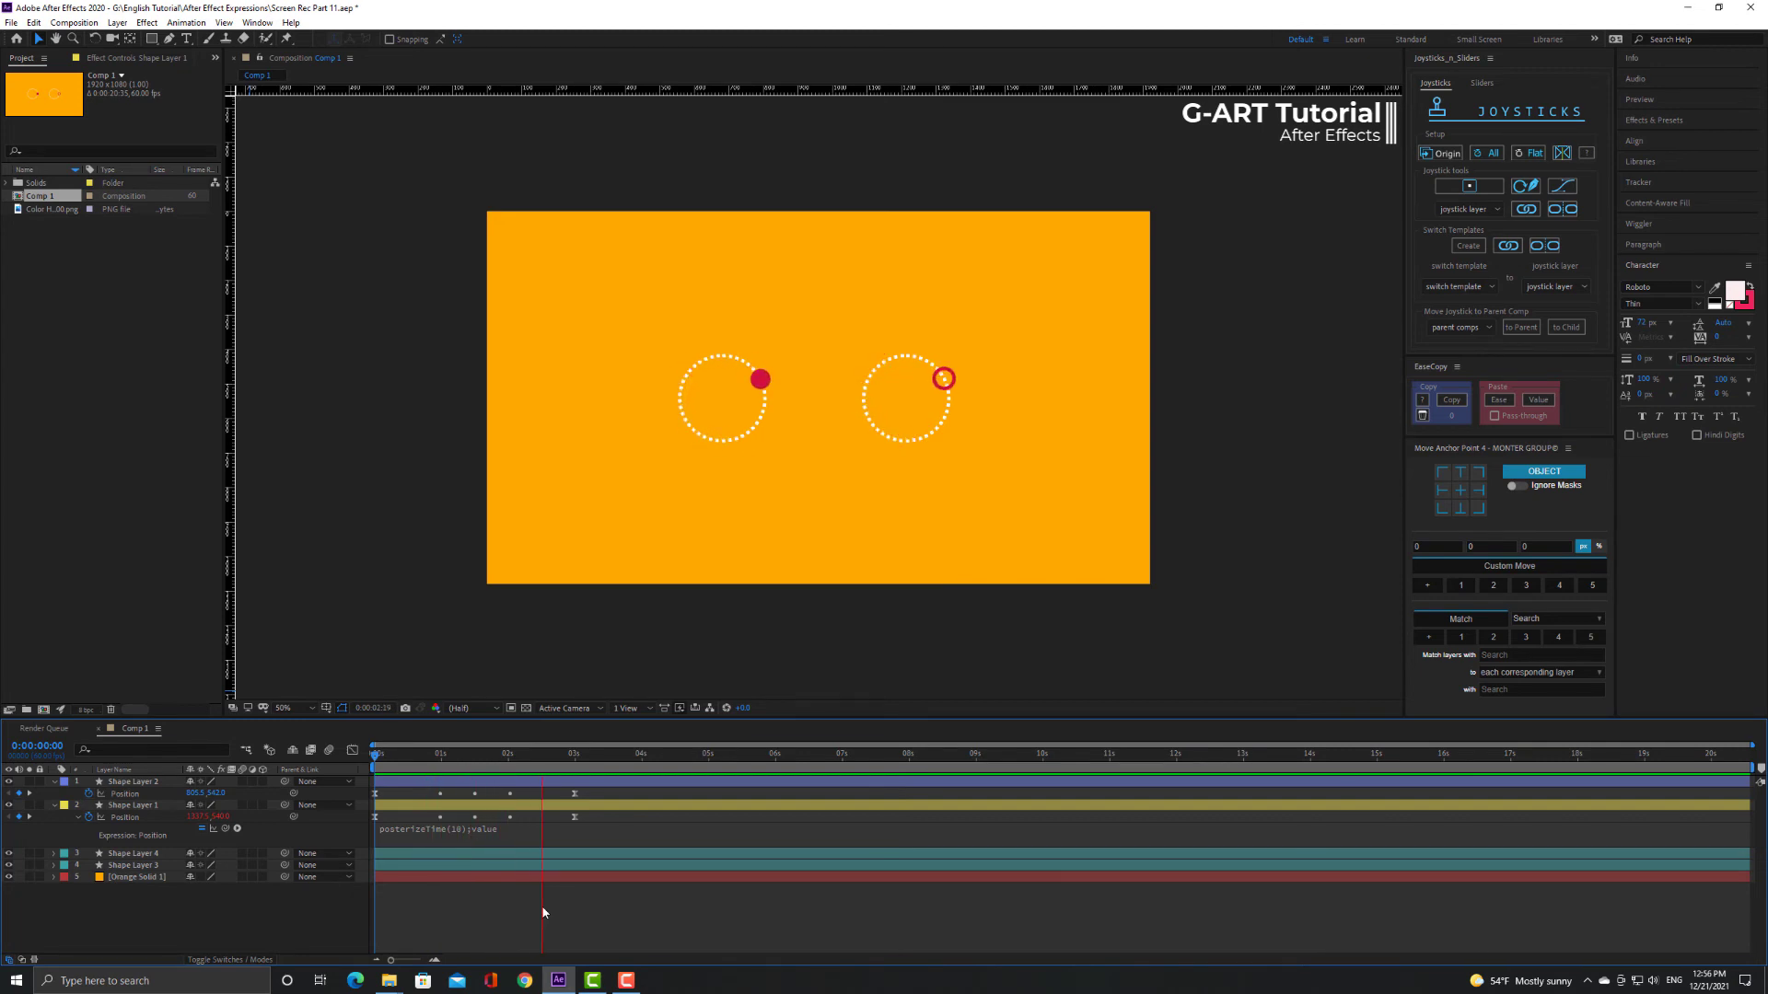
Check the 60 fps frame rate in Composition Settings and close it.
key(ctrl+k)
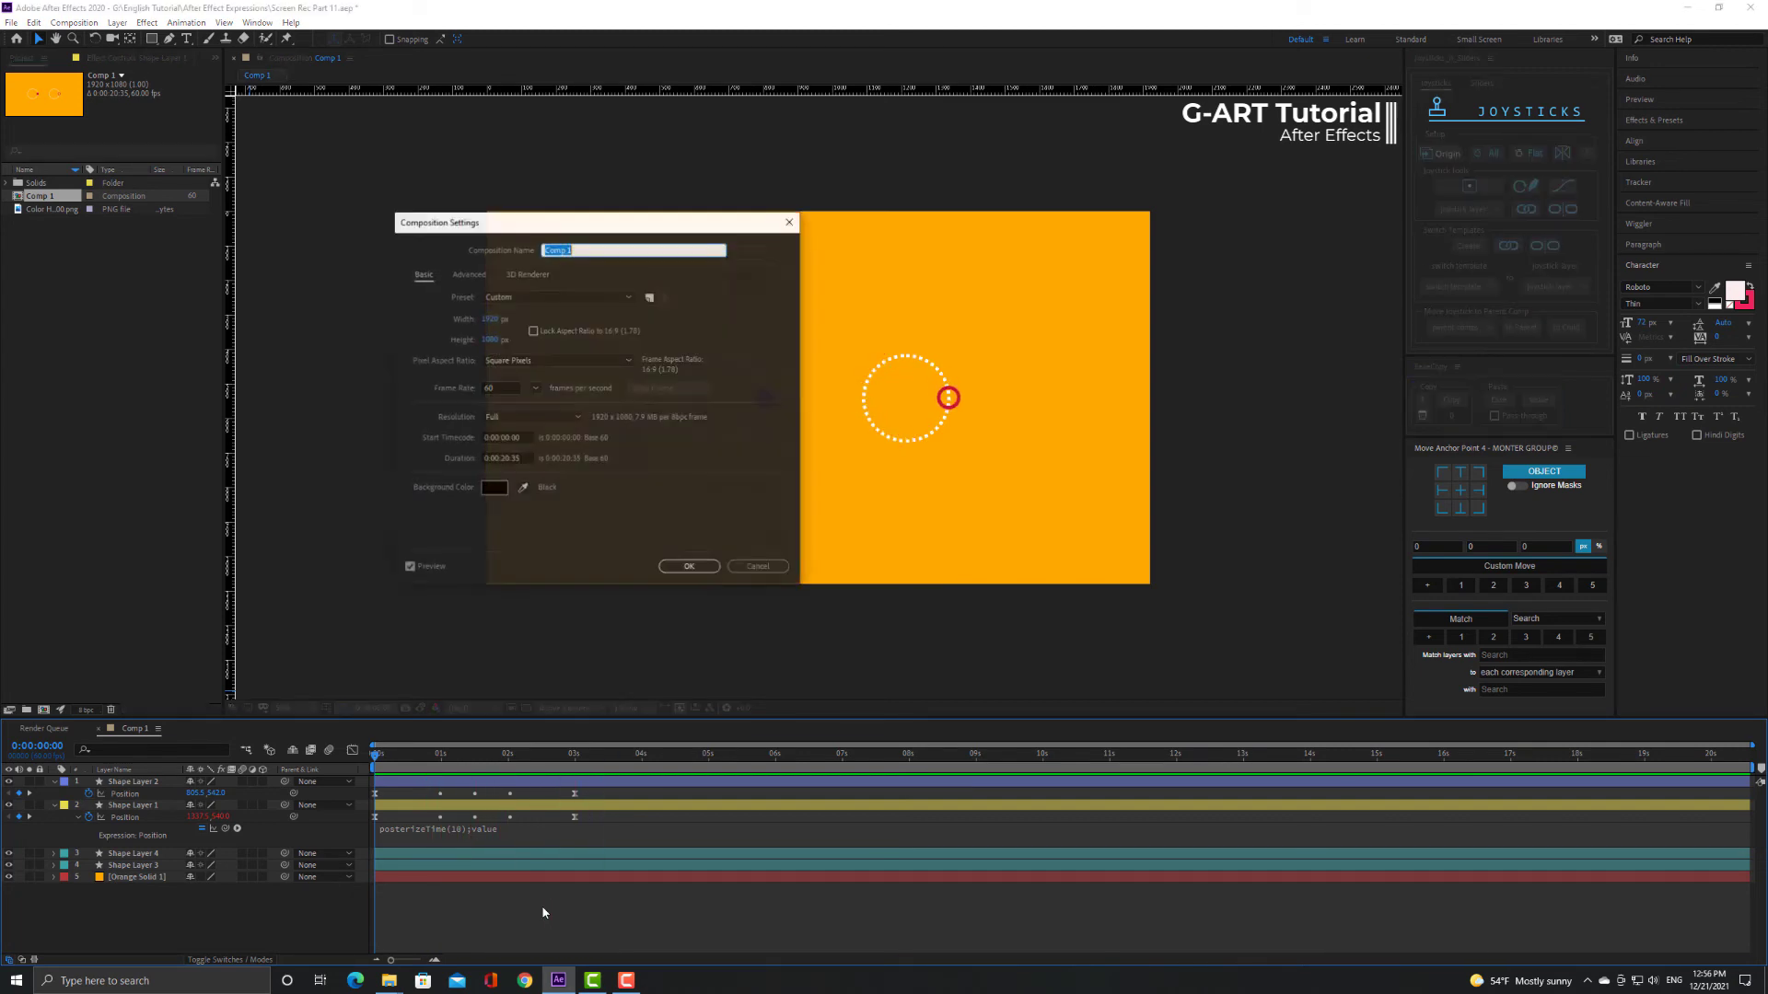
click(509, 389)
drag(509, 388, 473, 390)
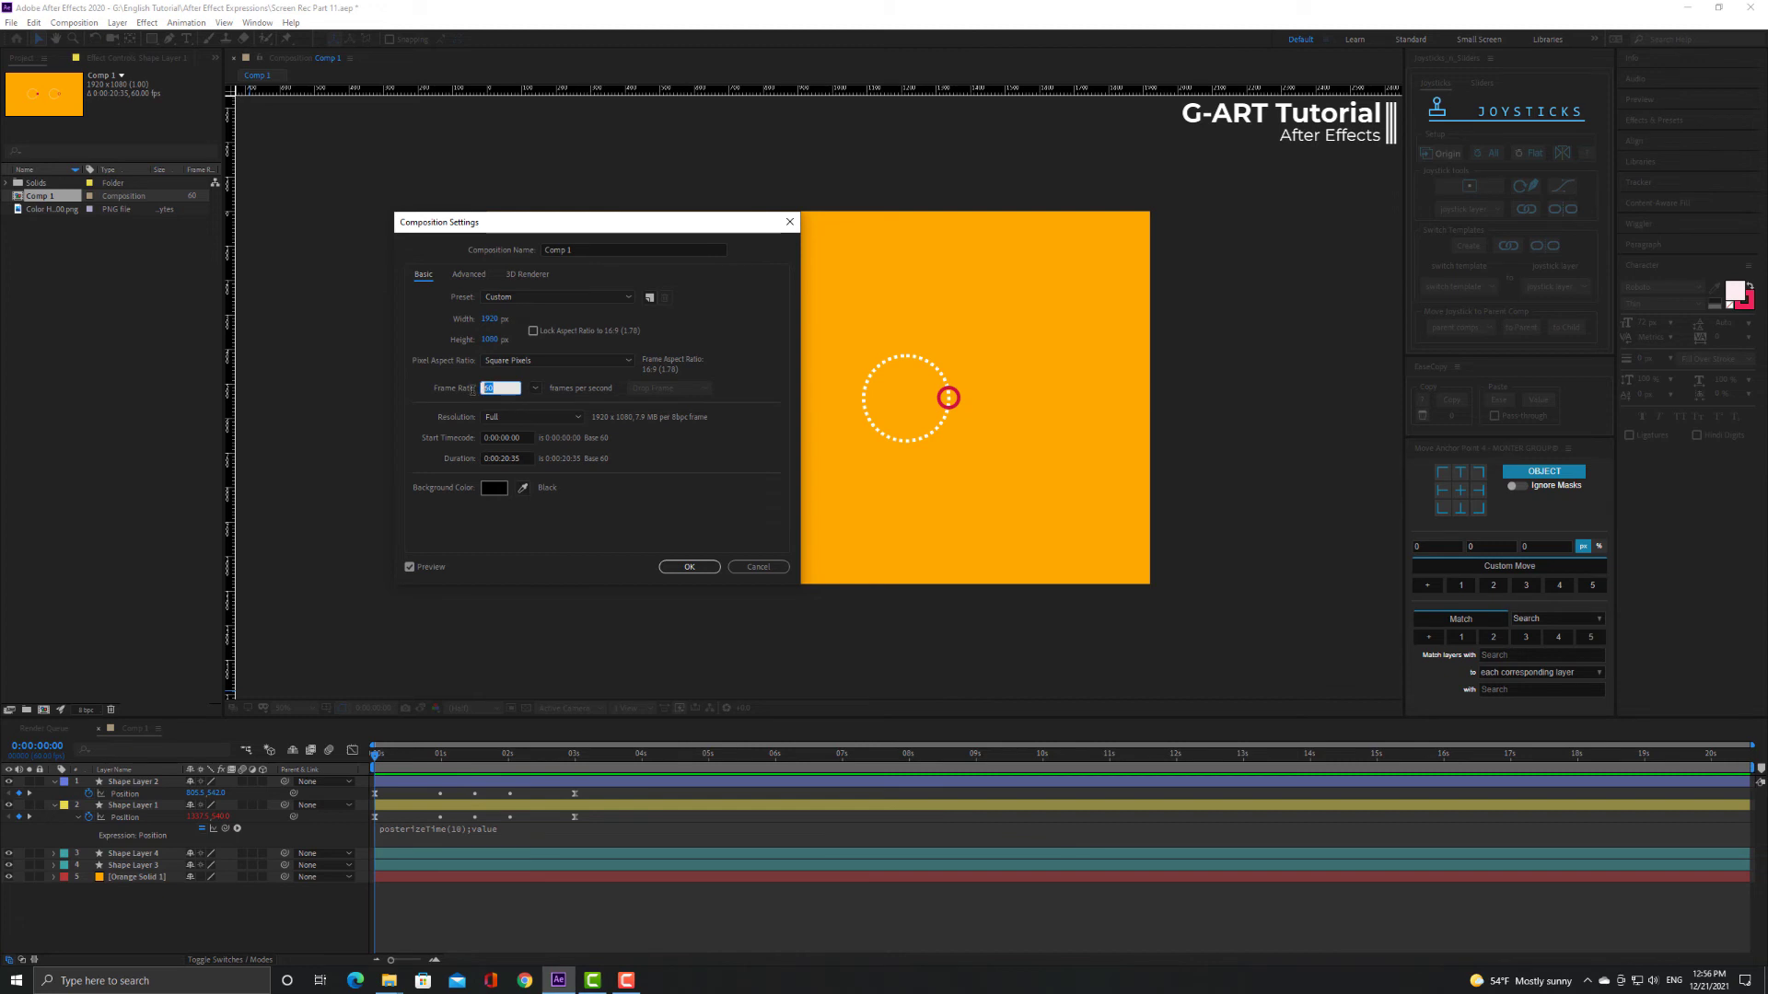
click(689, 566)
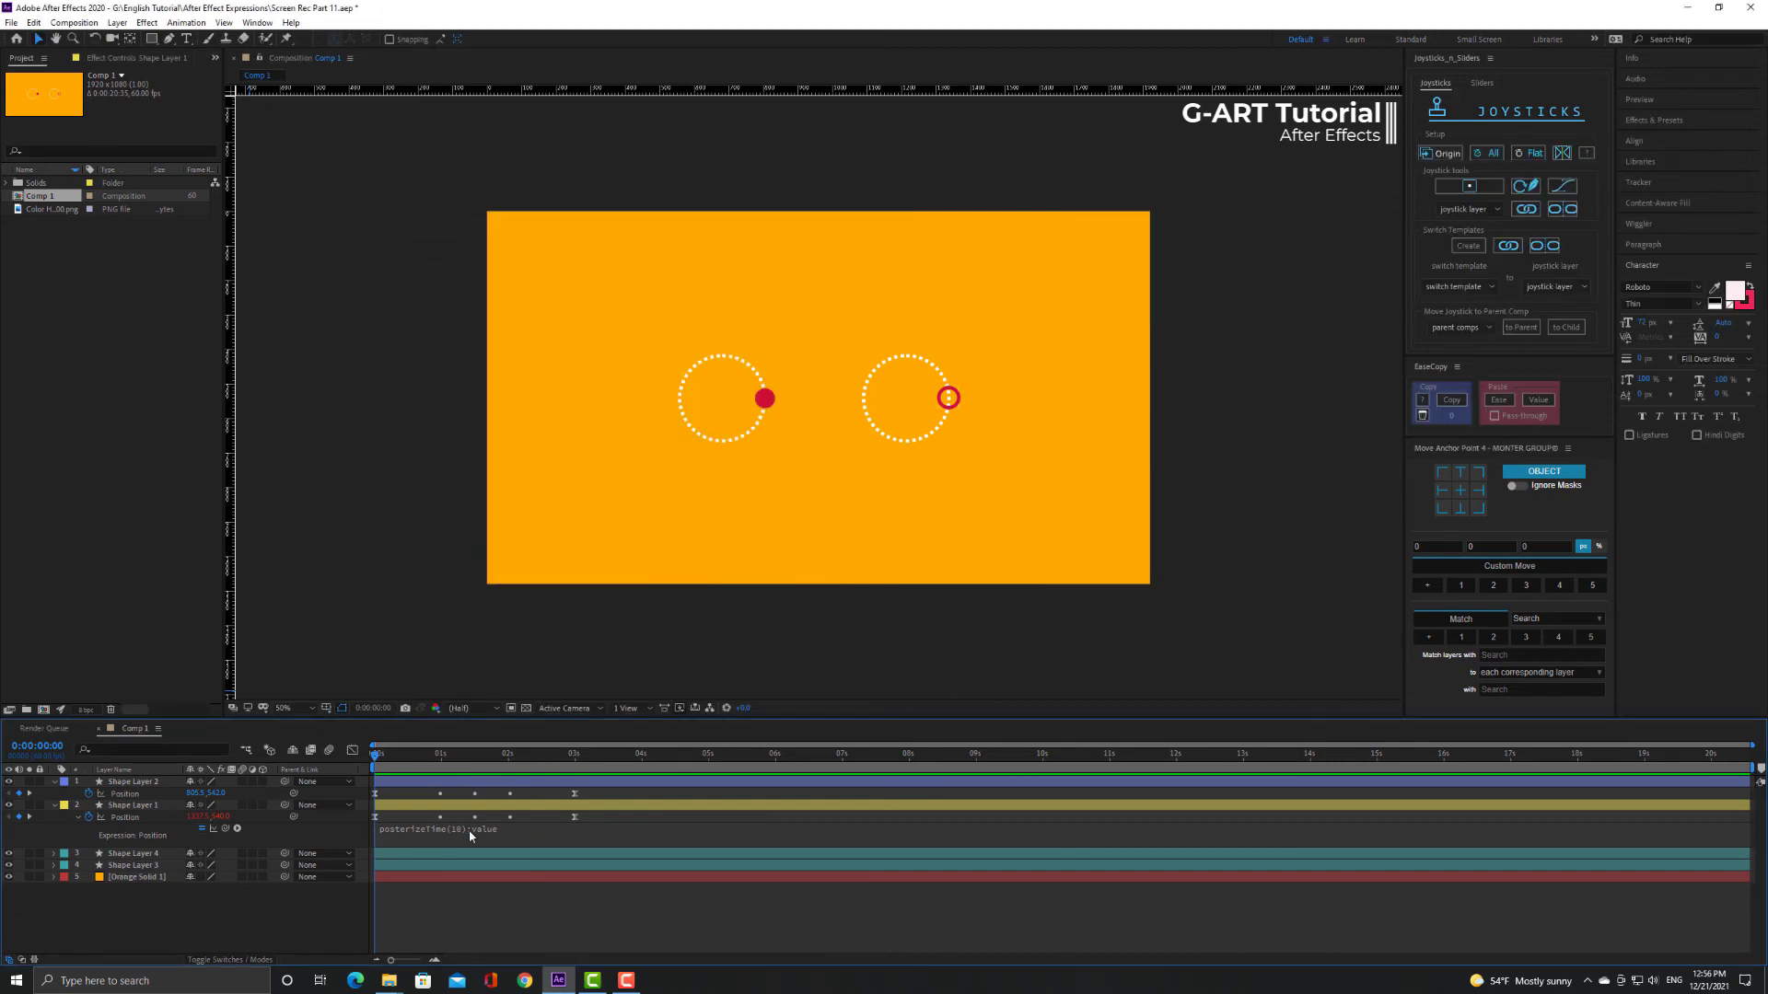
Append a loopOut() line after posterizeTime(10);value in Shape Layer 1's Position expression.
click(467, 831)
key(Return)
text(loopOut();)
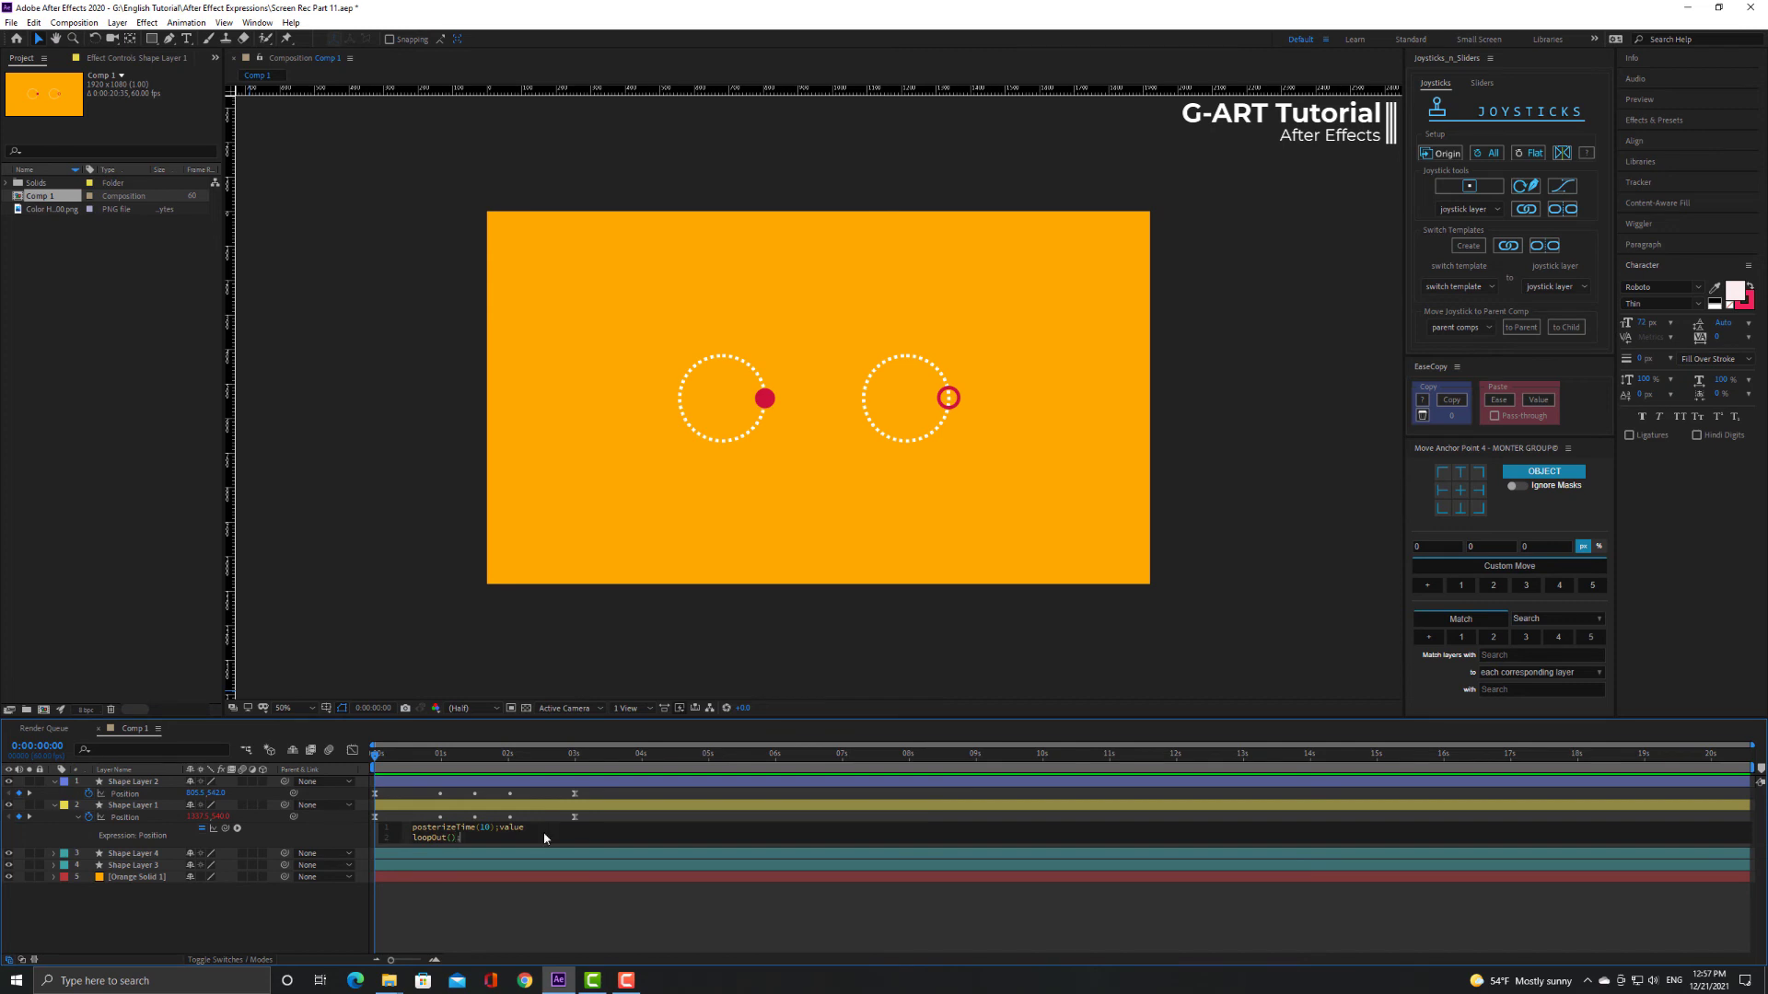
click(483, 927)
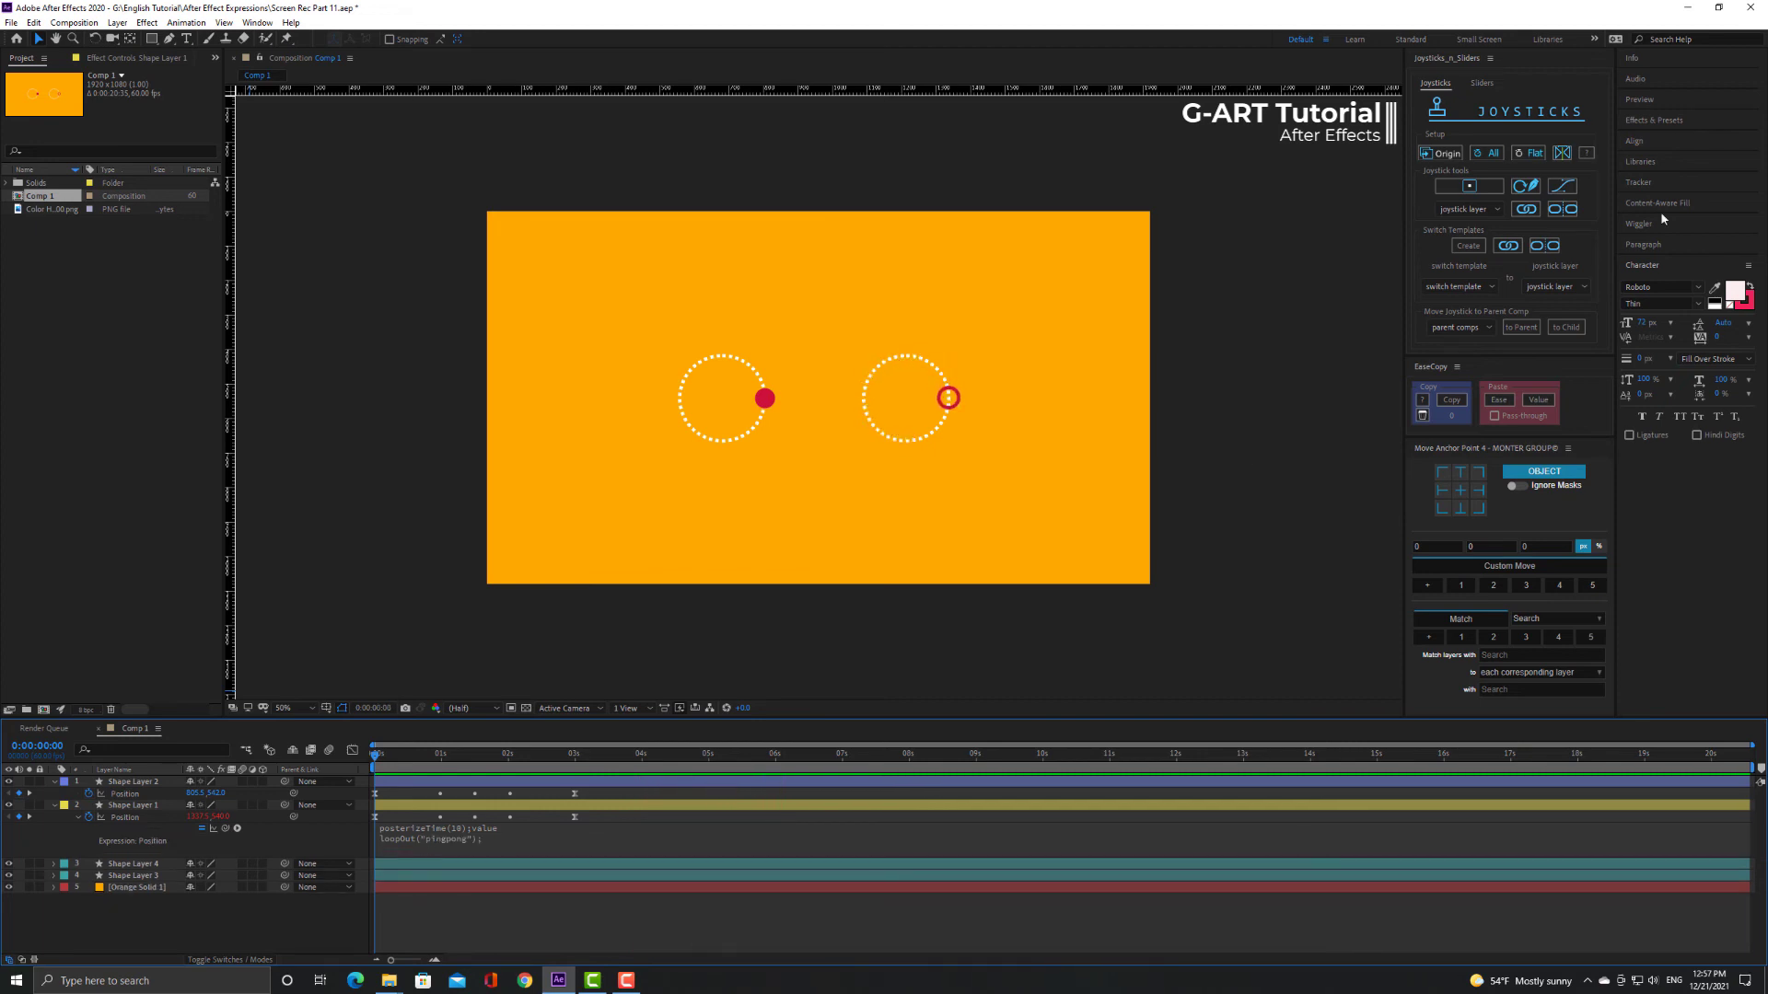
Apply Posterize Time at a 10 fps frame rate to the left dot and preview its stepped motion.
click(1654, 119)
click(1678, 138)
text(po)
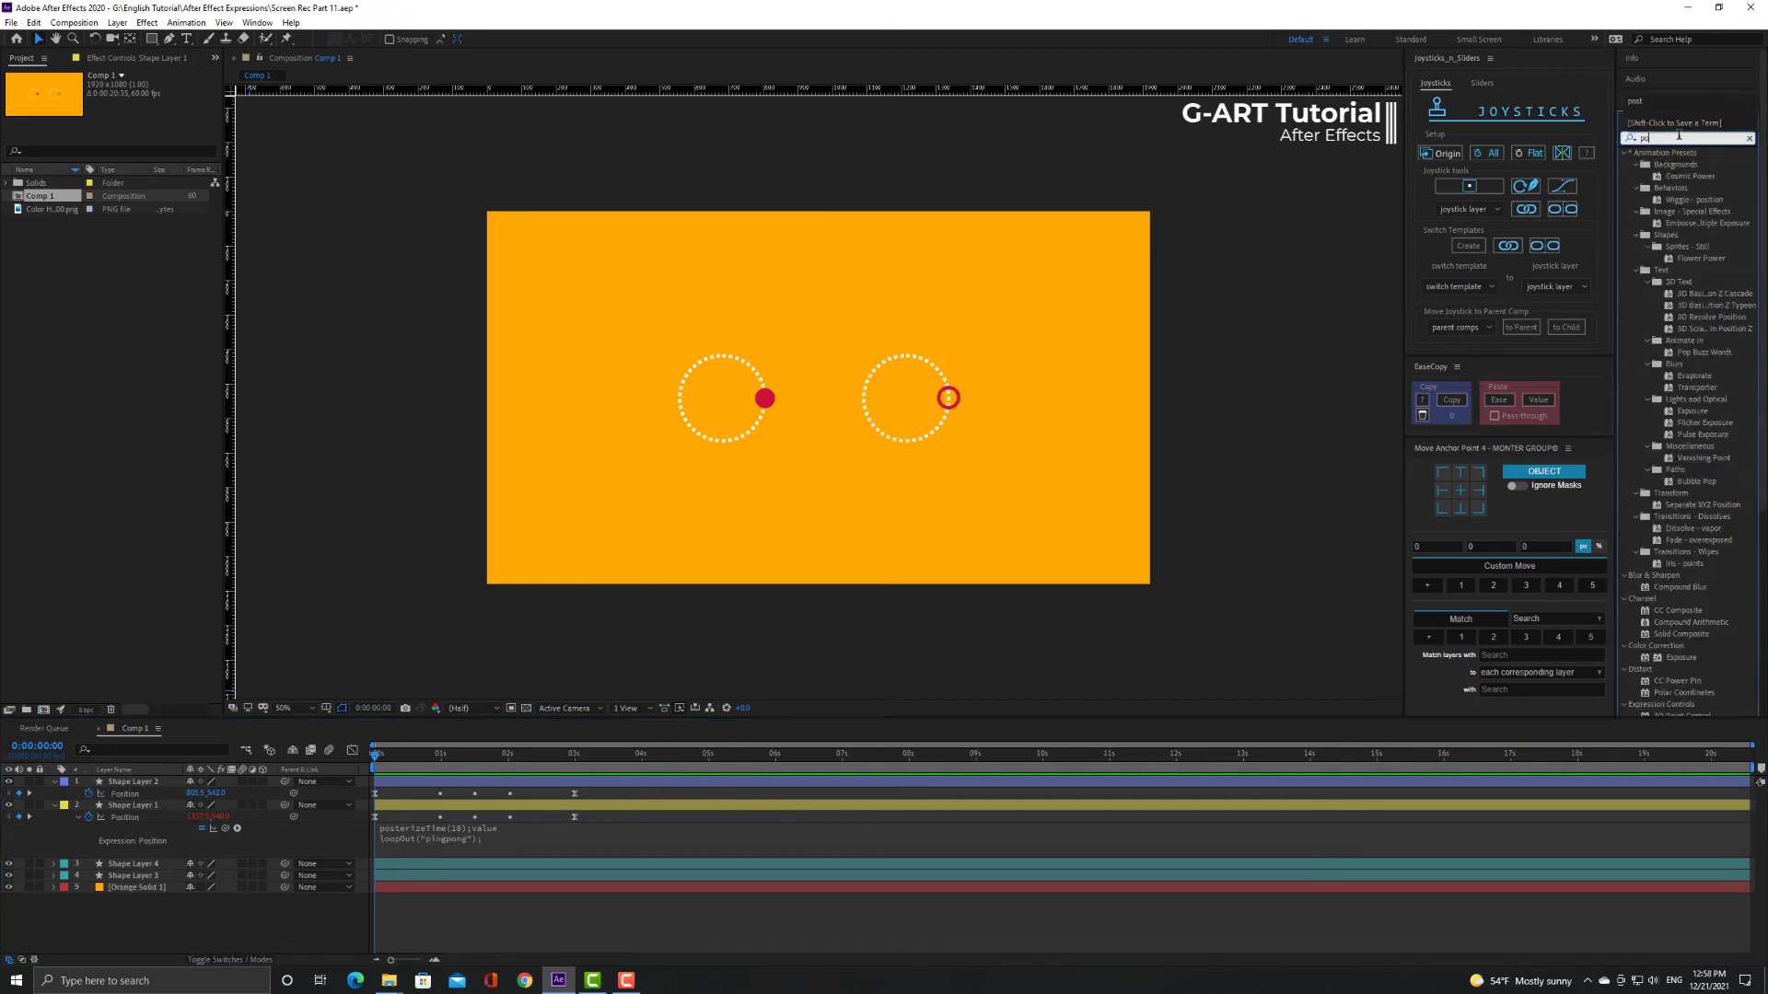
text(st)
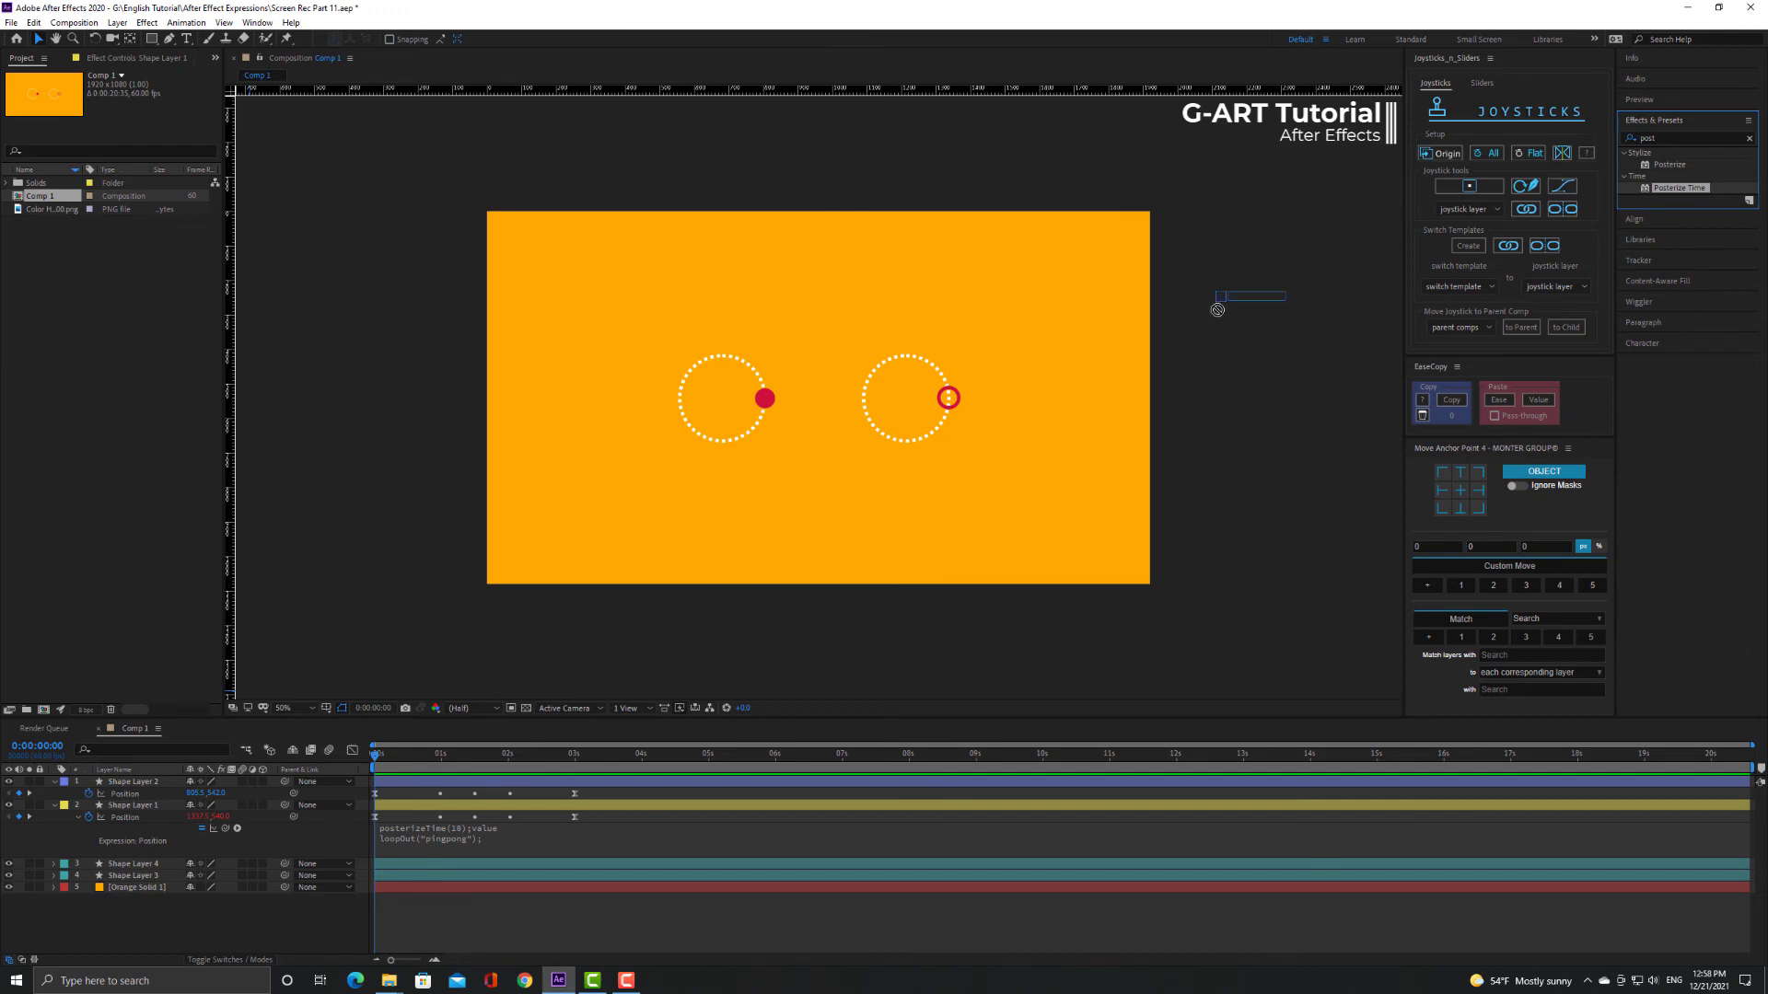
drag(1217, 310, 771, 401)
click(127, 120)
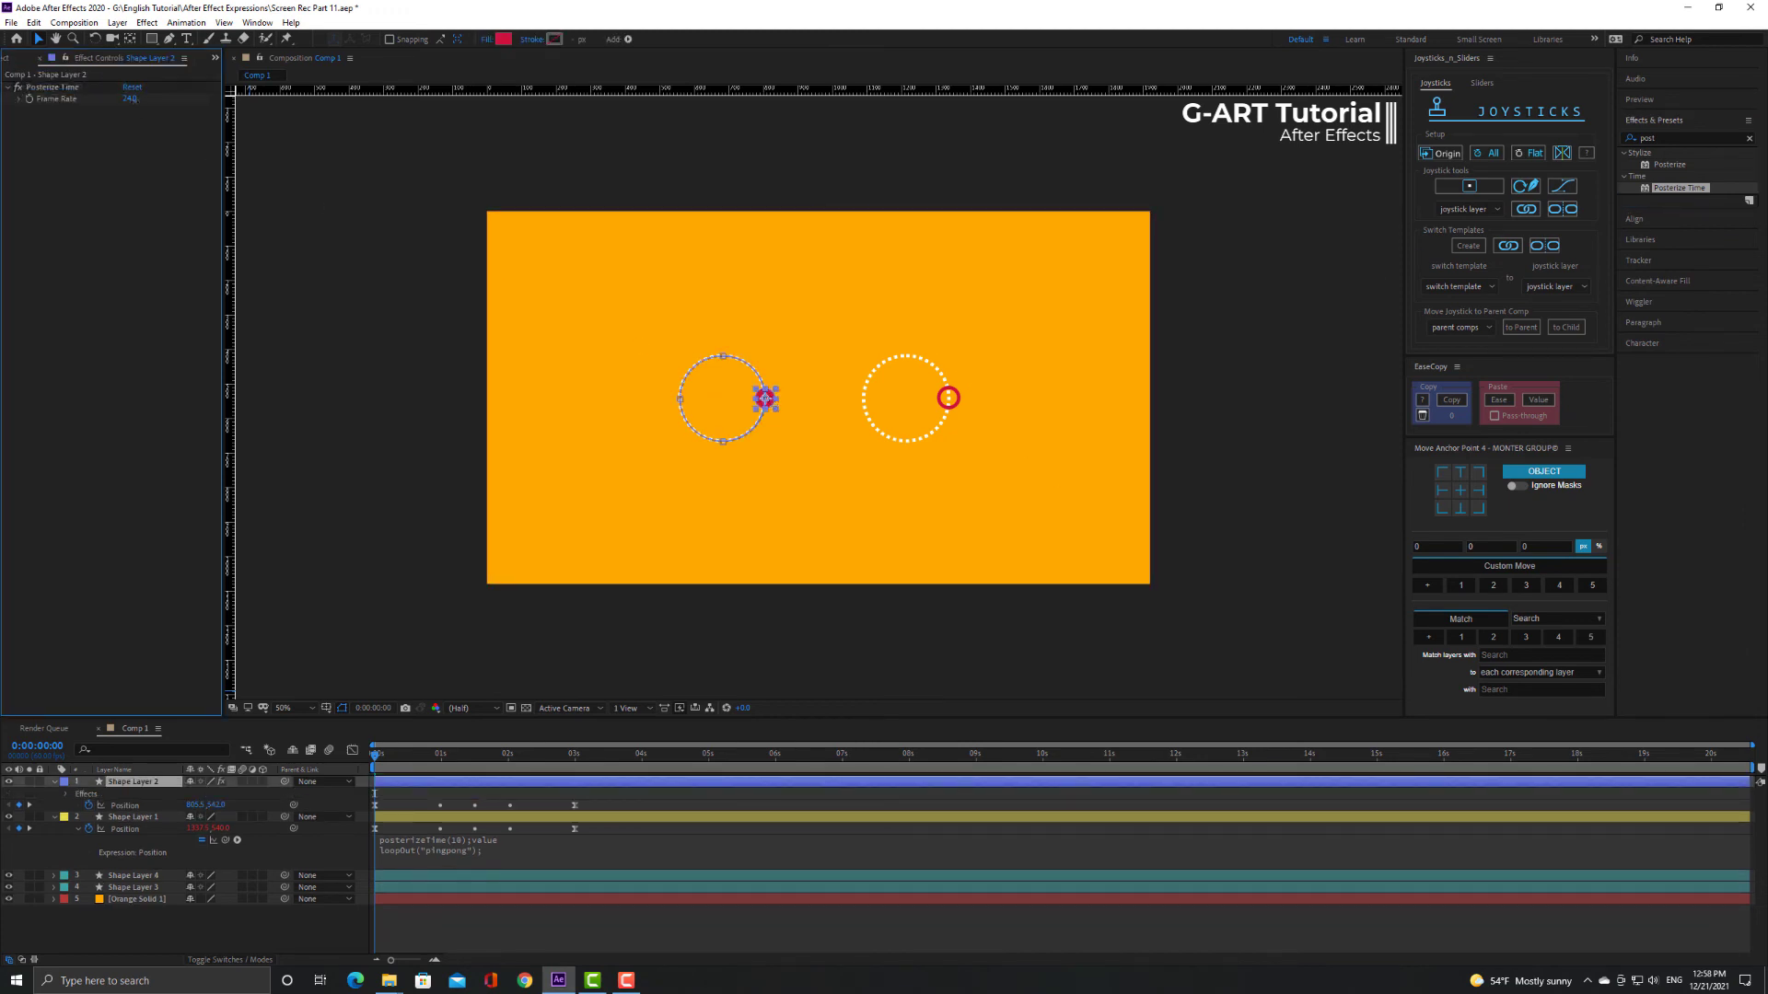
key(Return)
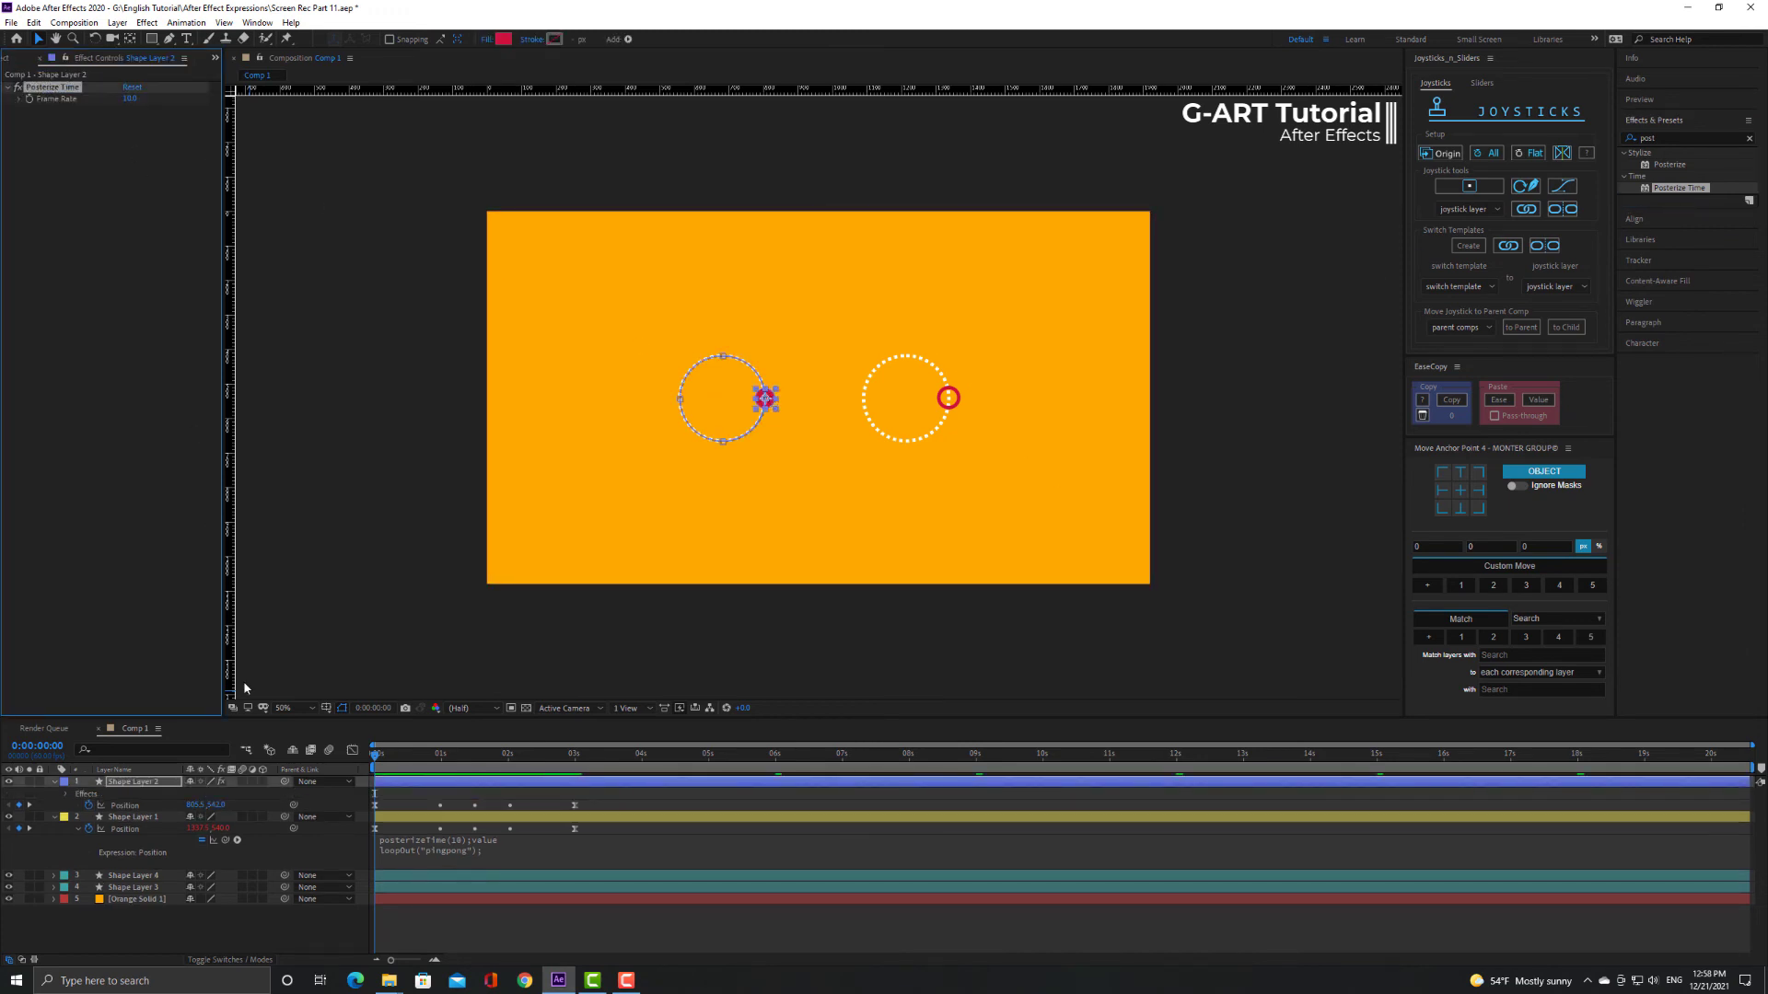
key(space)
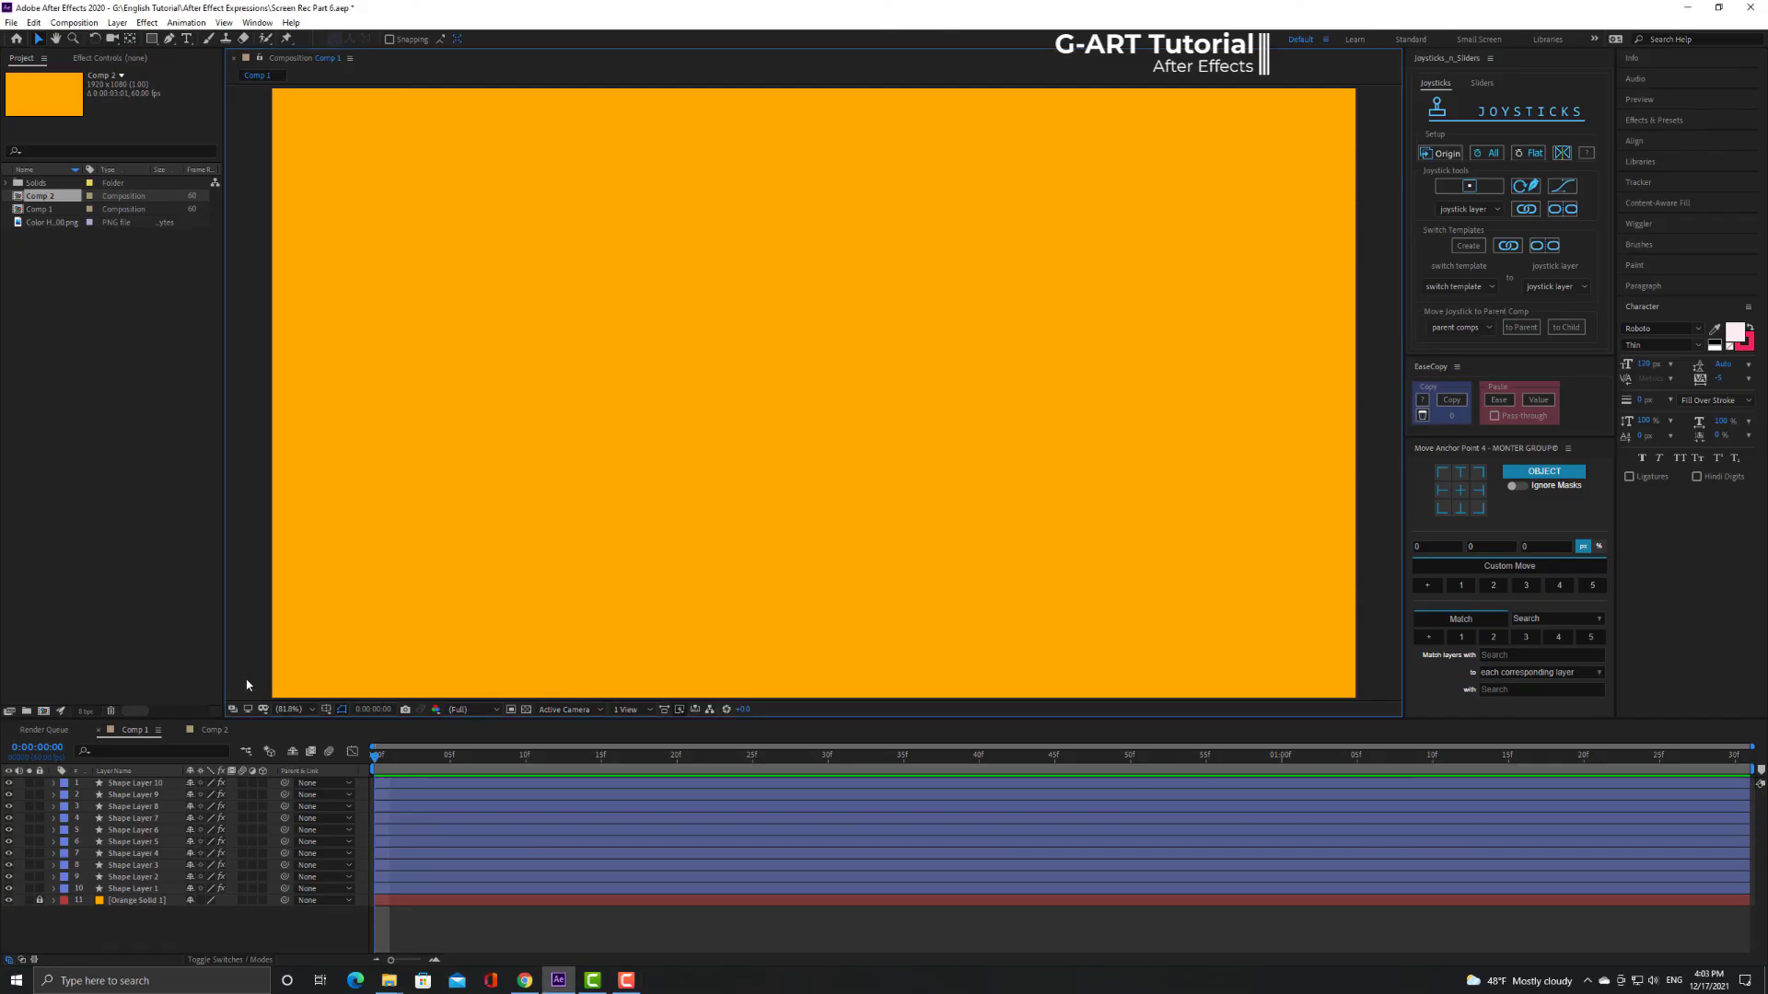
Preview Comp 2's line animation and reveal its Trim Paths Start and End keyframes.
key(space)
click(234, 730)
key(space)
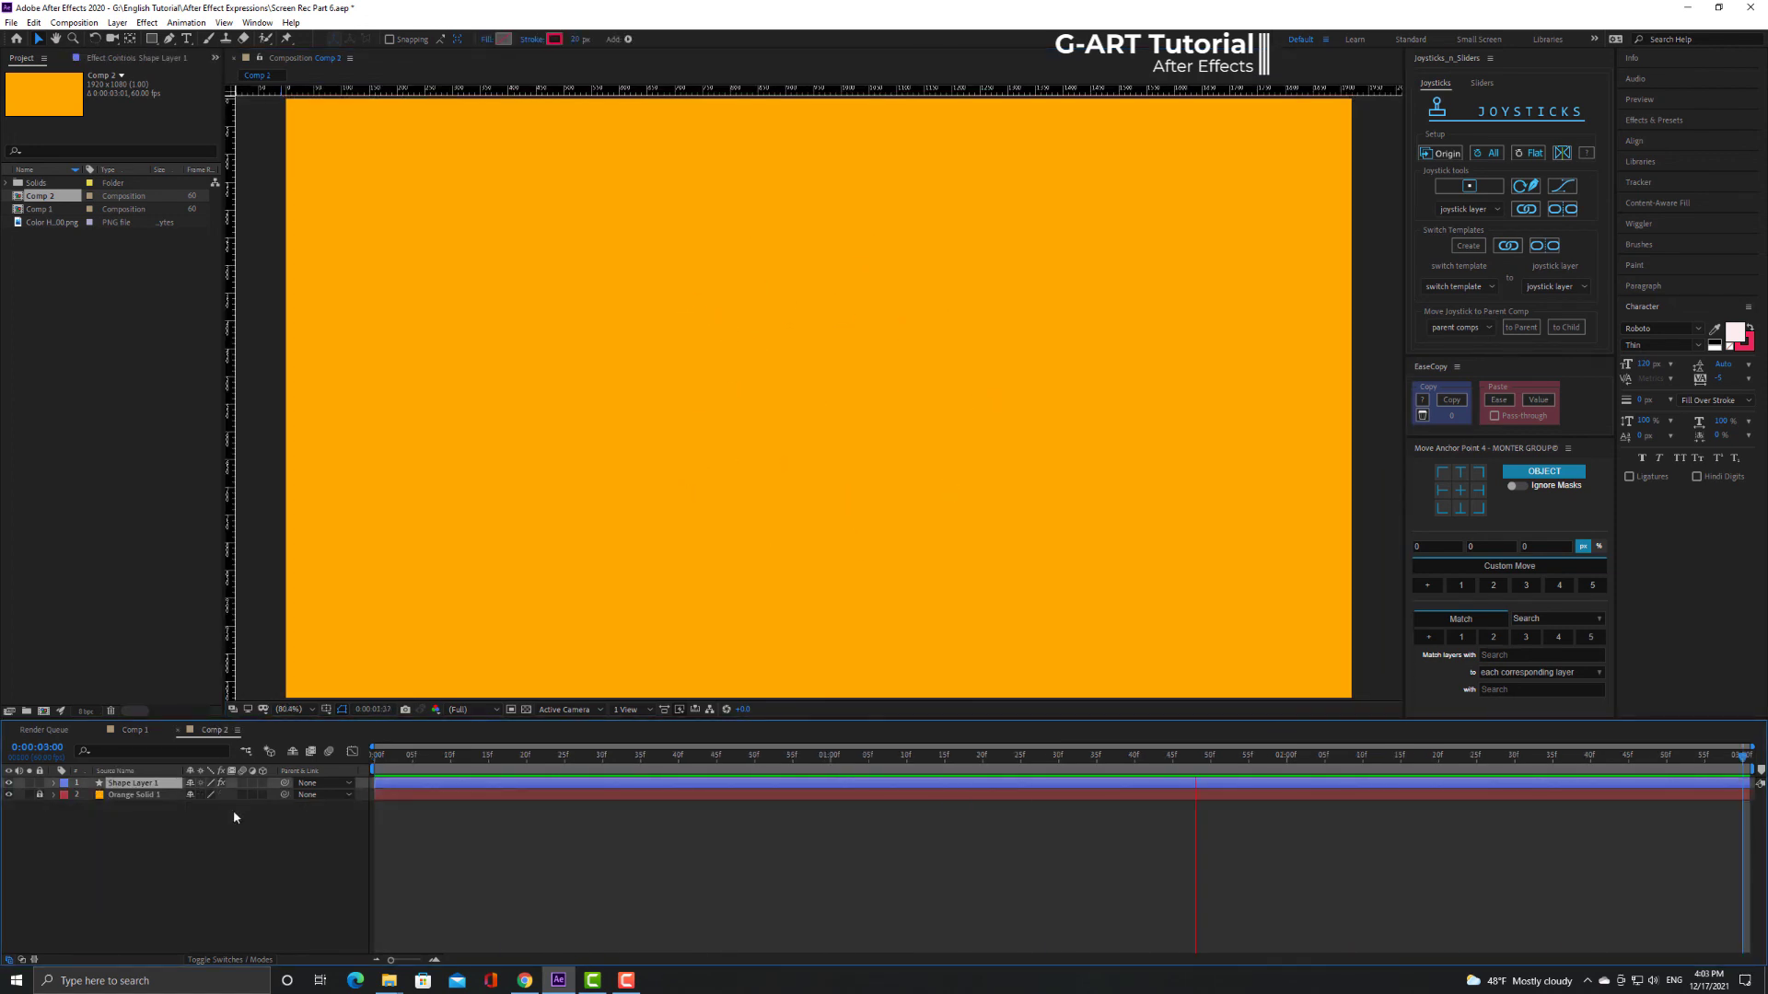
key(u)
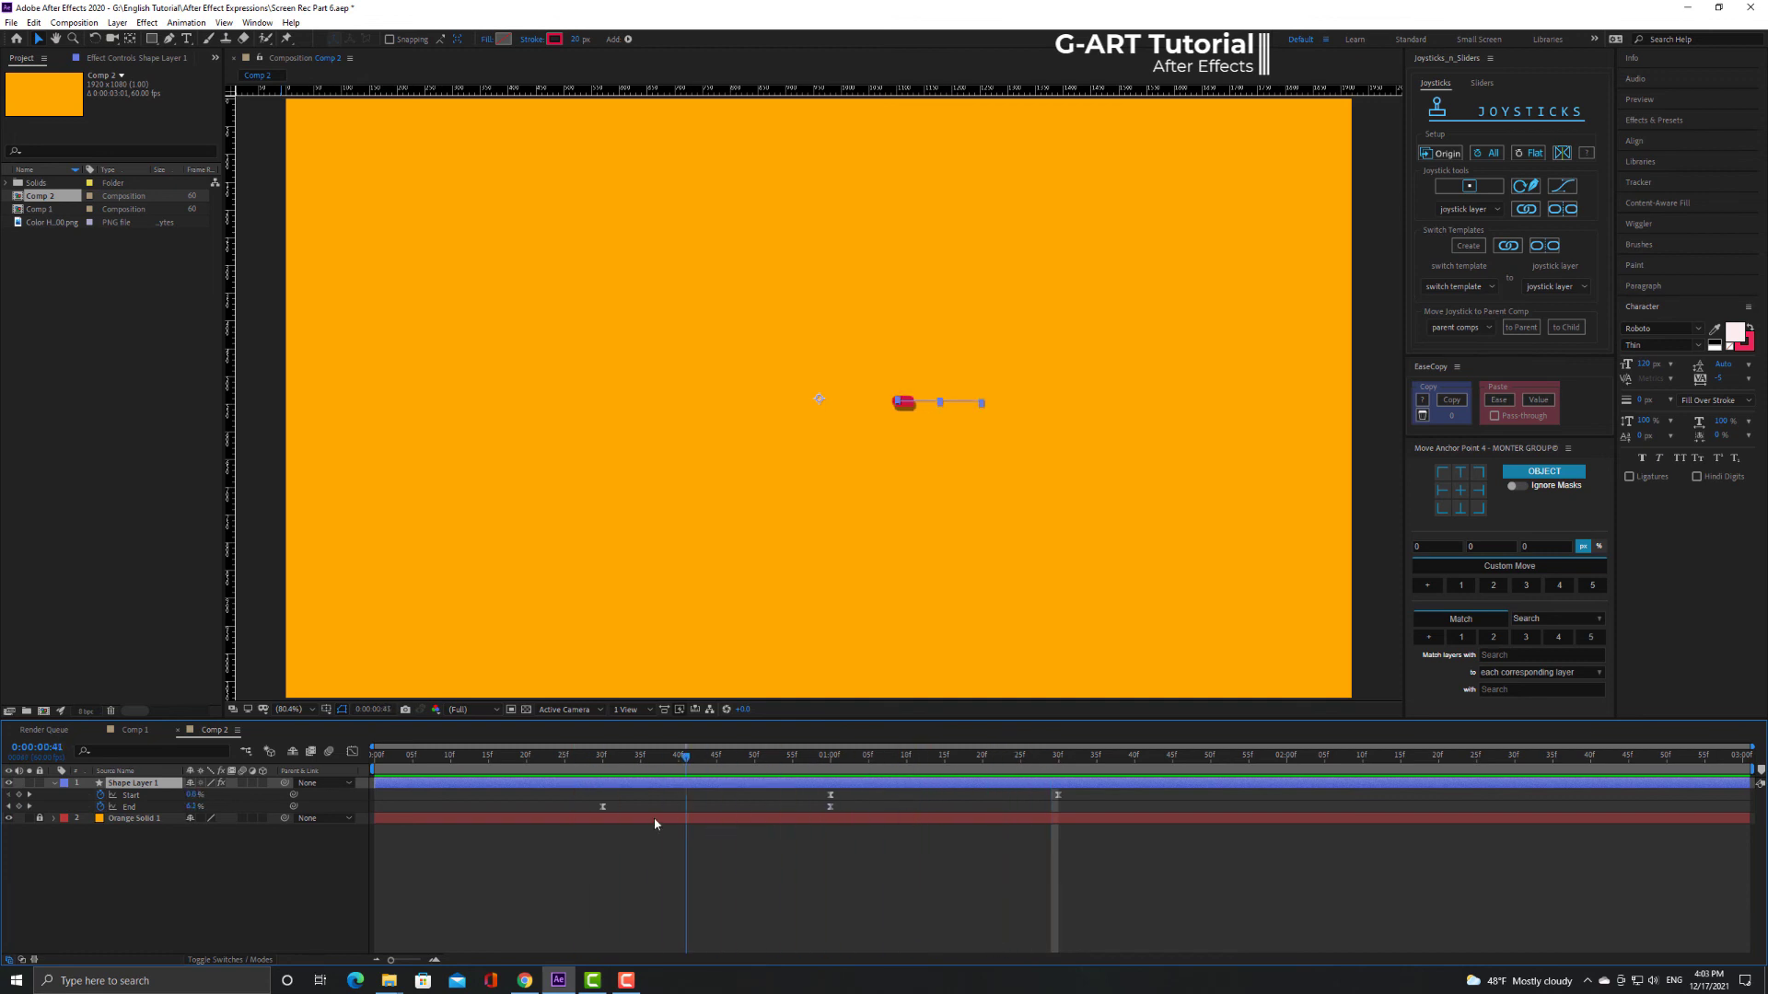
key(space)
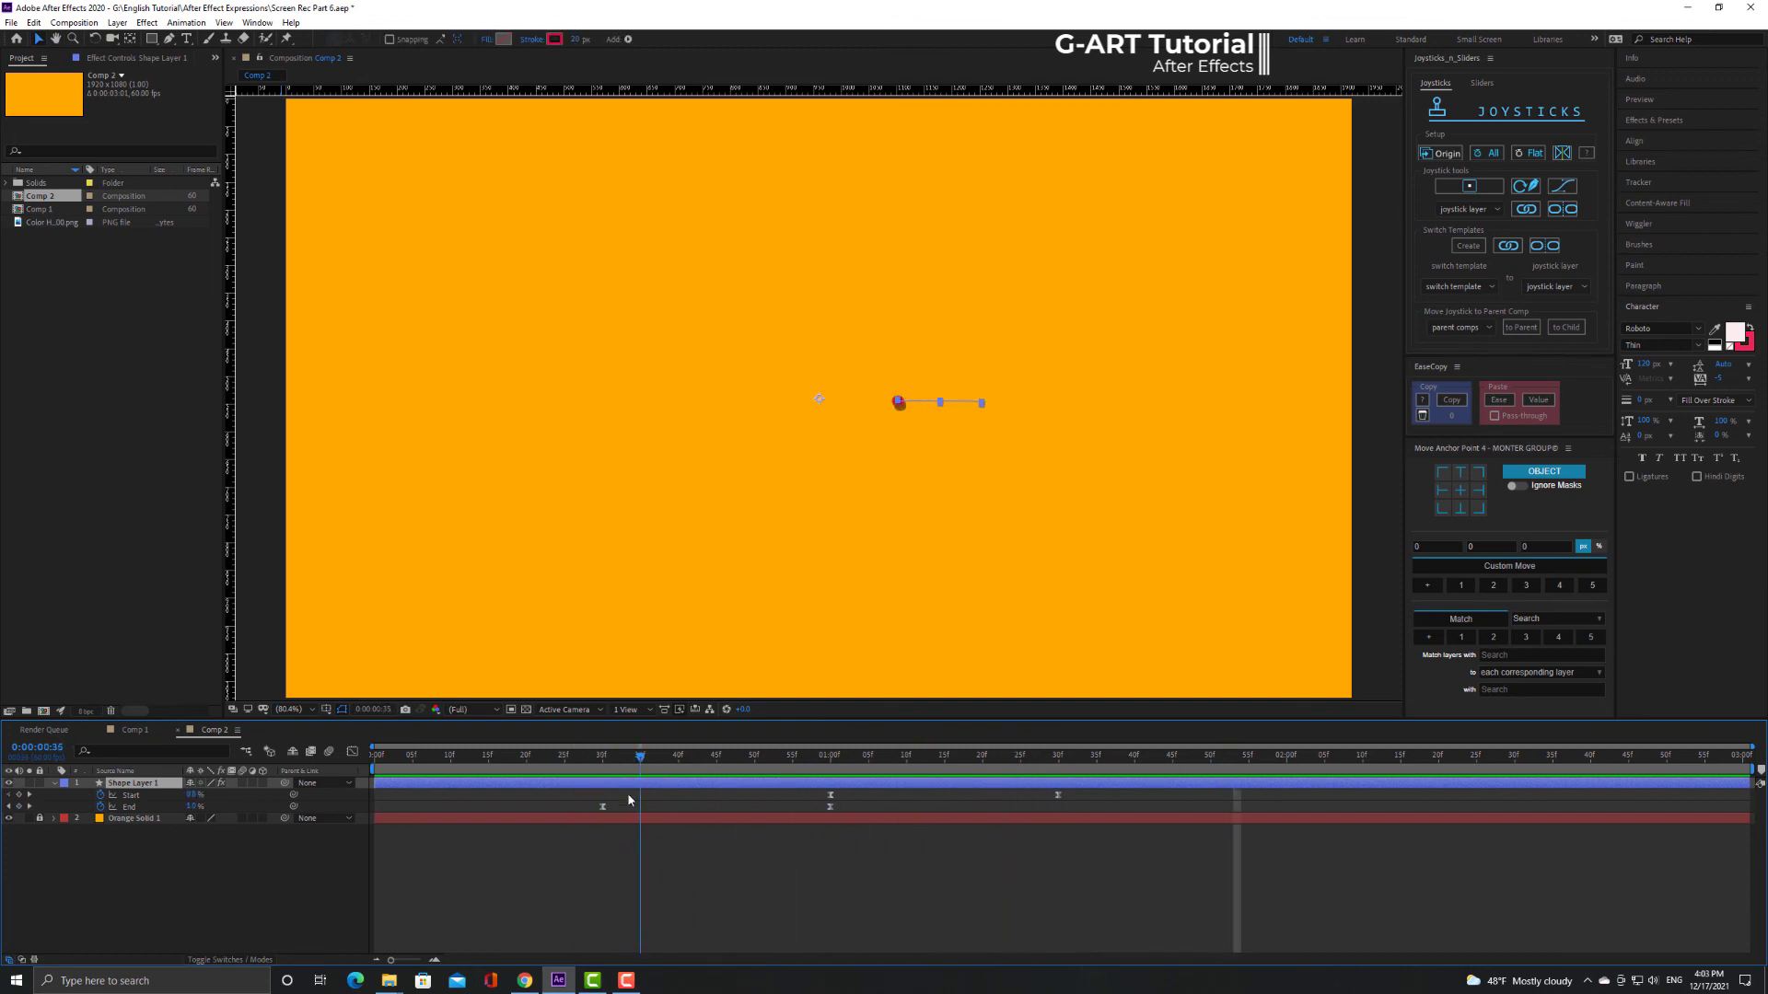
Show only Shape Layer 1's Rotation property and move the current time to one second.
click(55, 784)
click(55, 784)
click(130, 821)
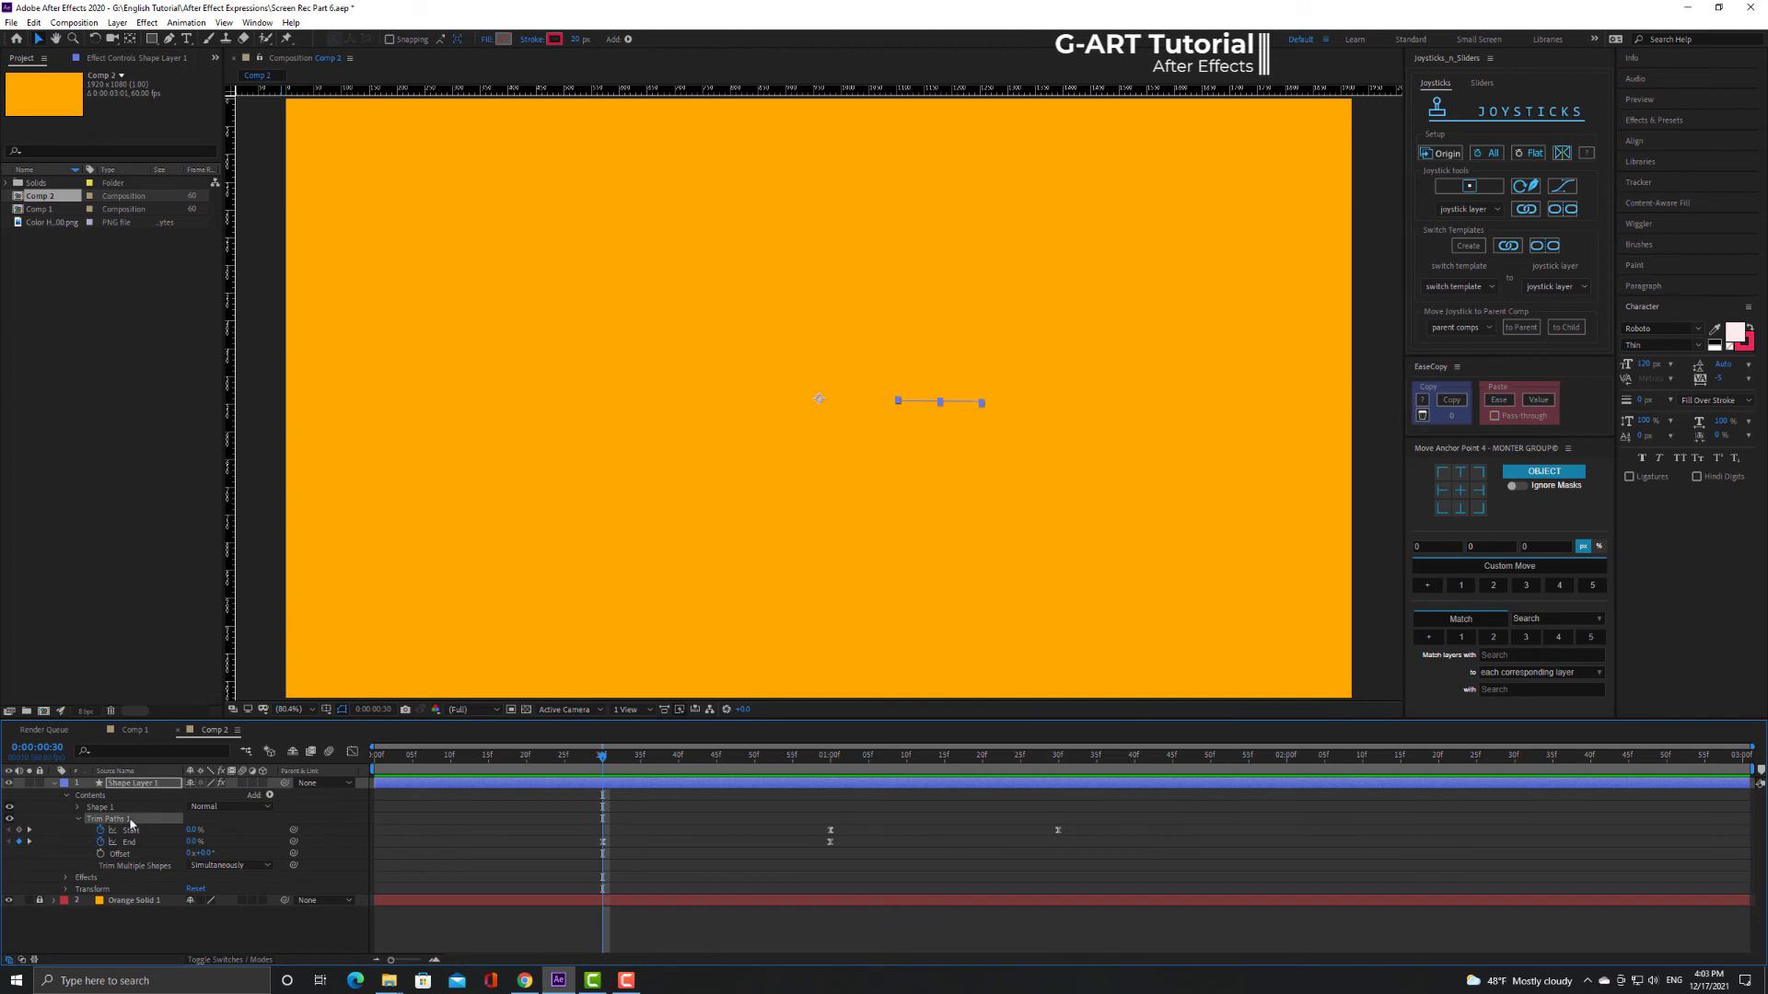
click(136, 841)
key(r)
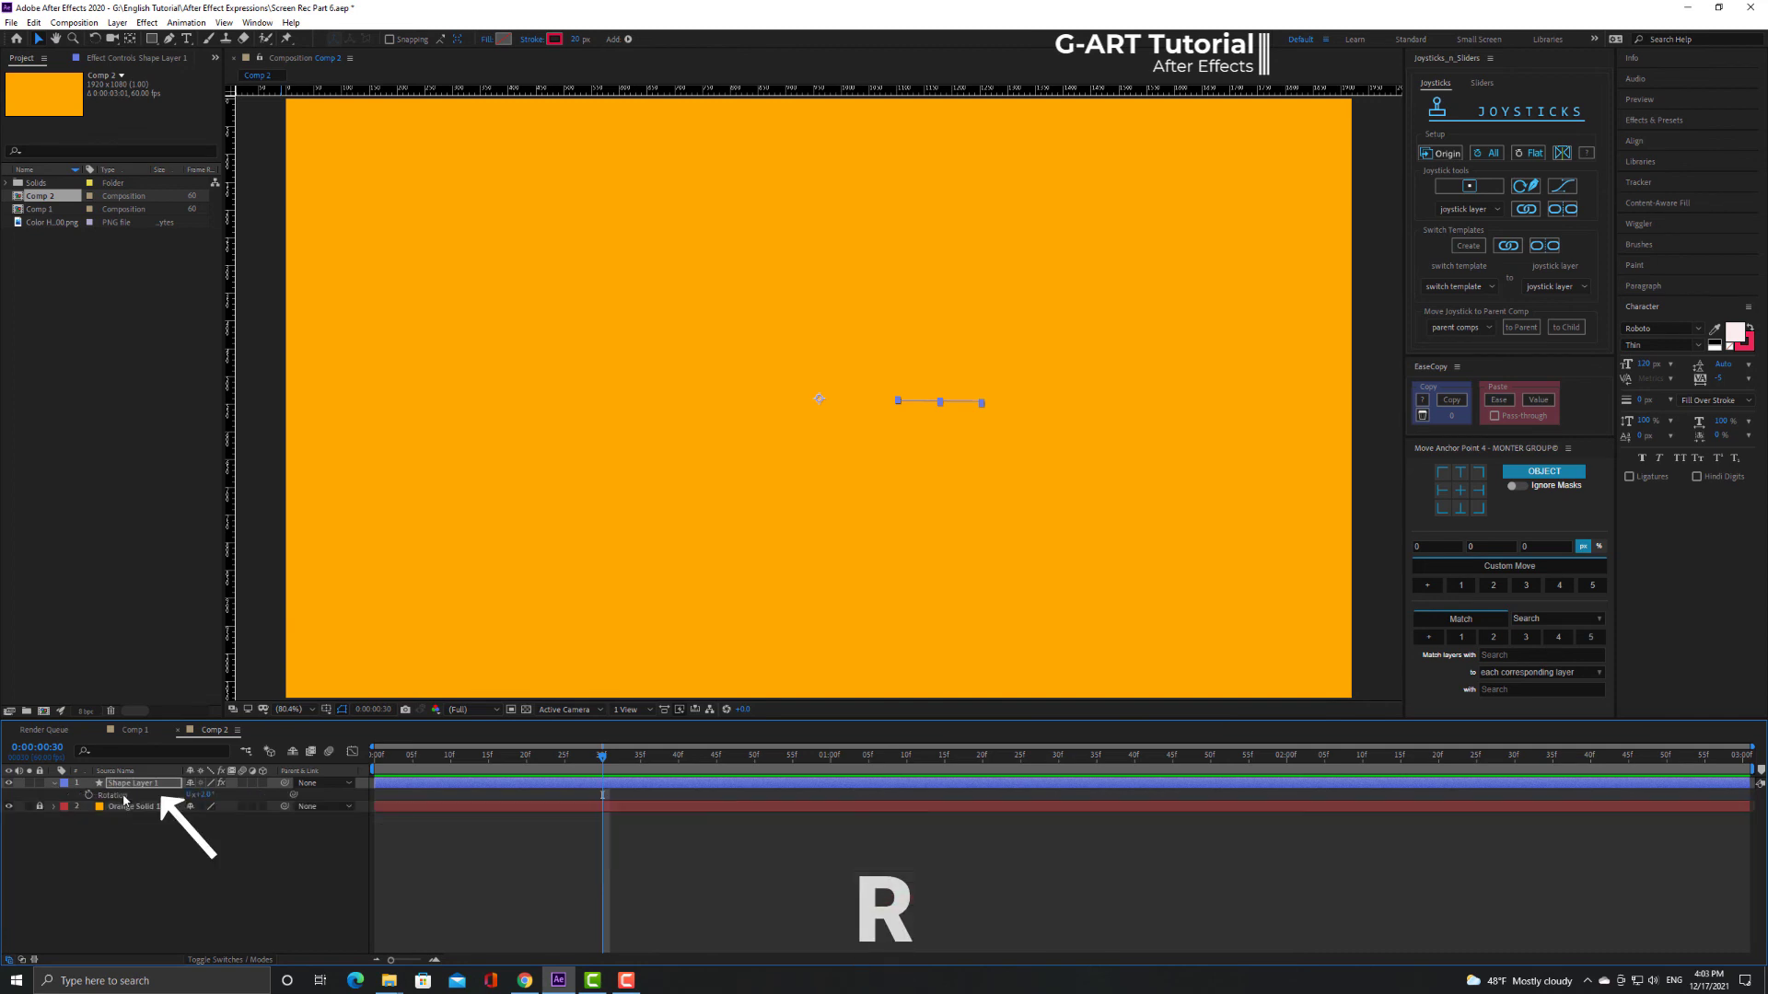
click(124, 797)
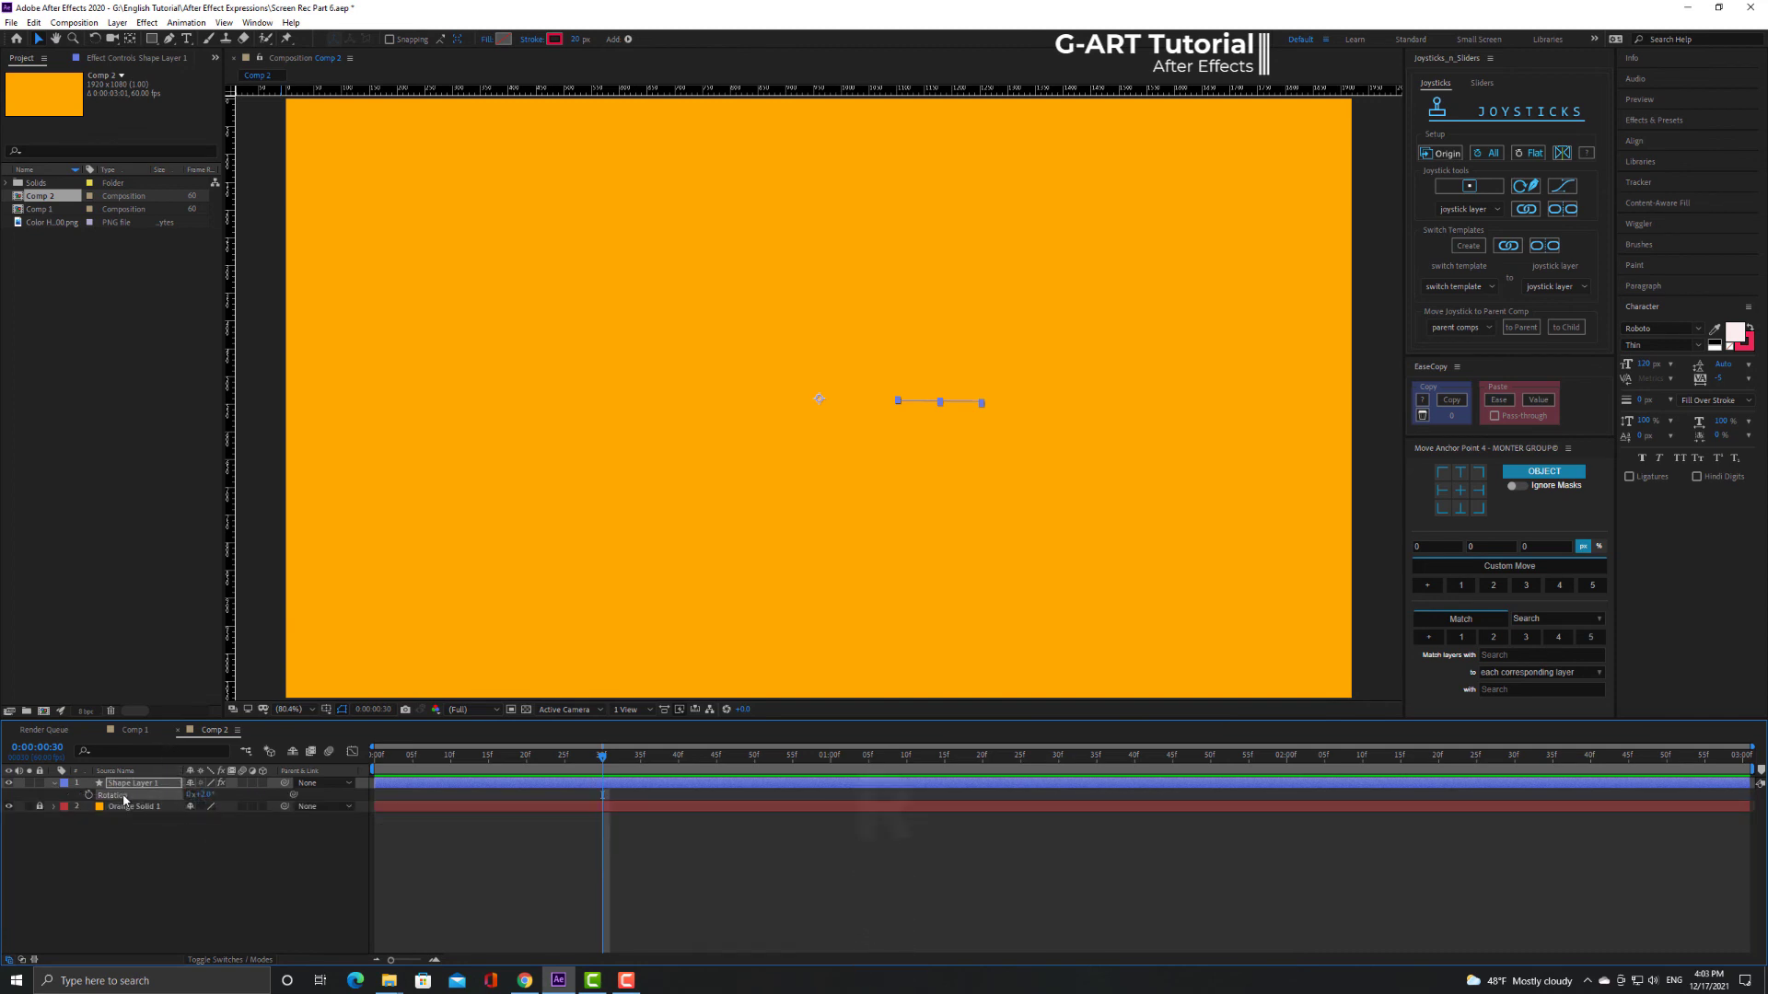
drag(603, 755, 830, 797)
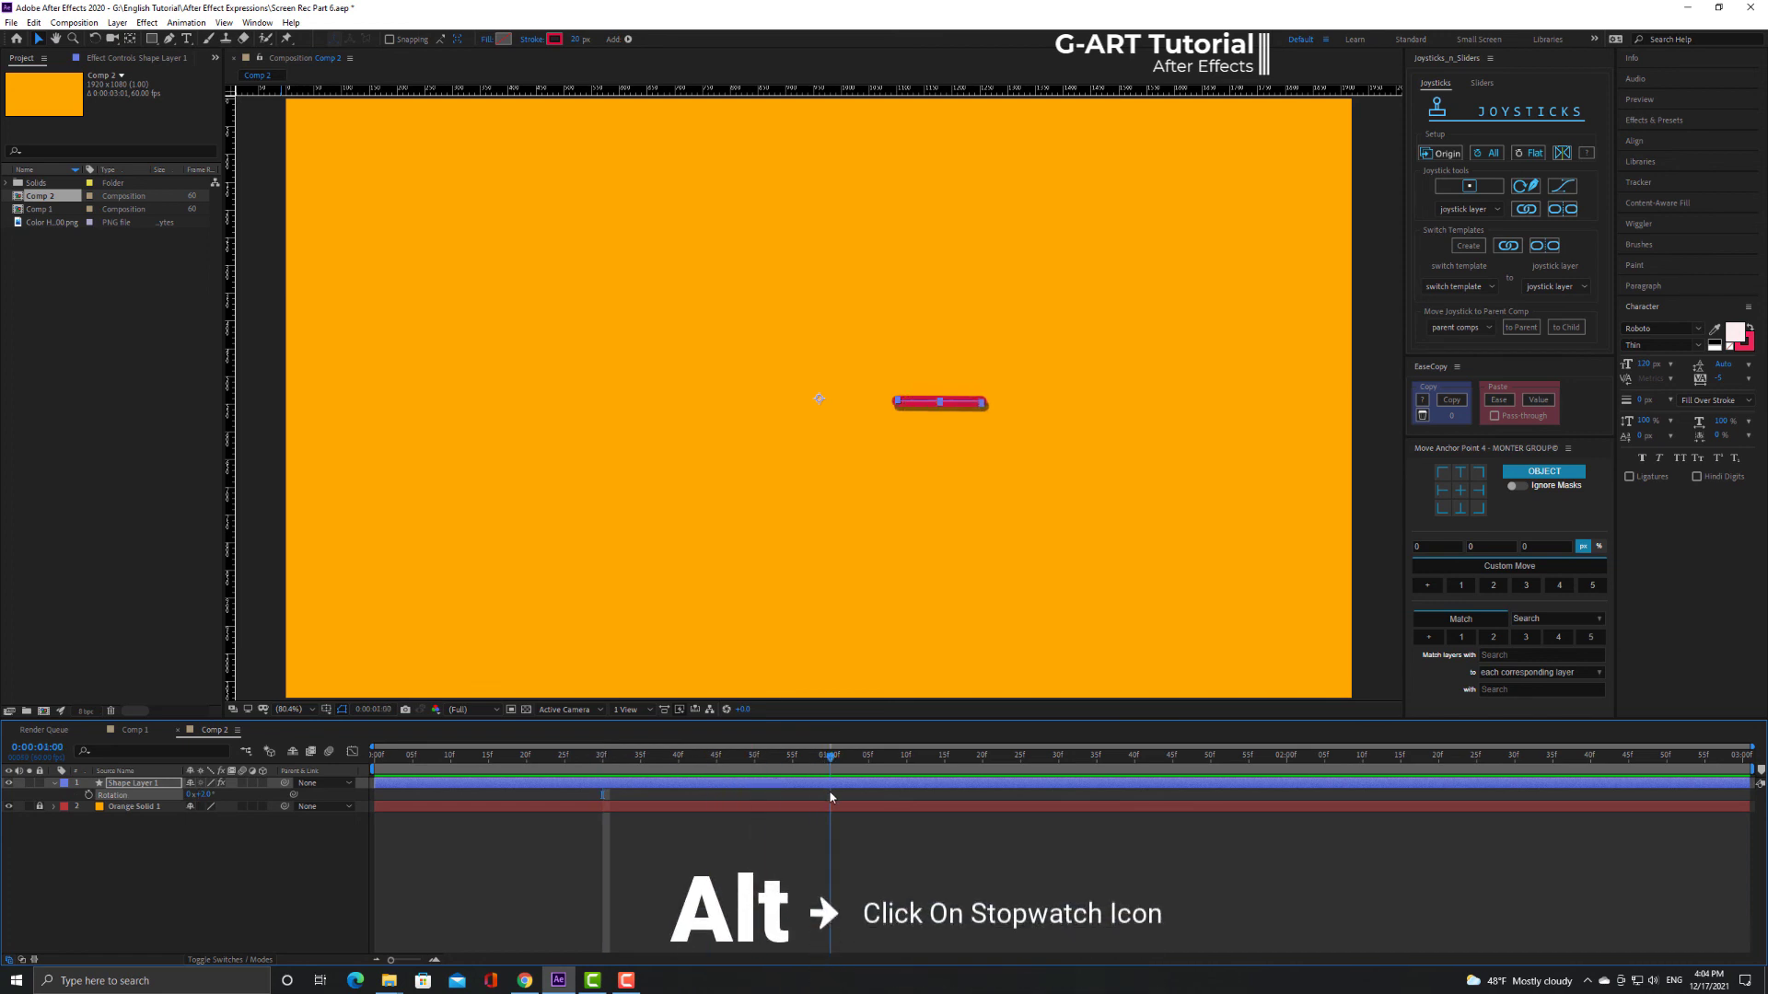
Give Rotation the expression index*360/10; so the line tilts by 36 degrees.
alt+click(88, 794)
text(index*)
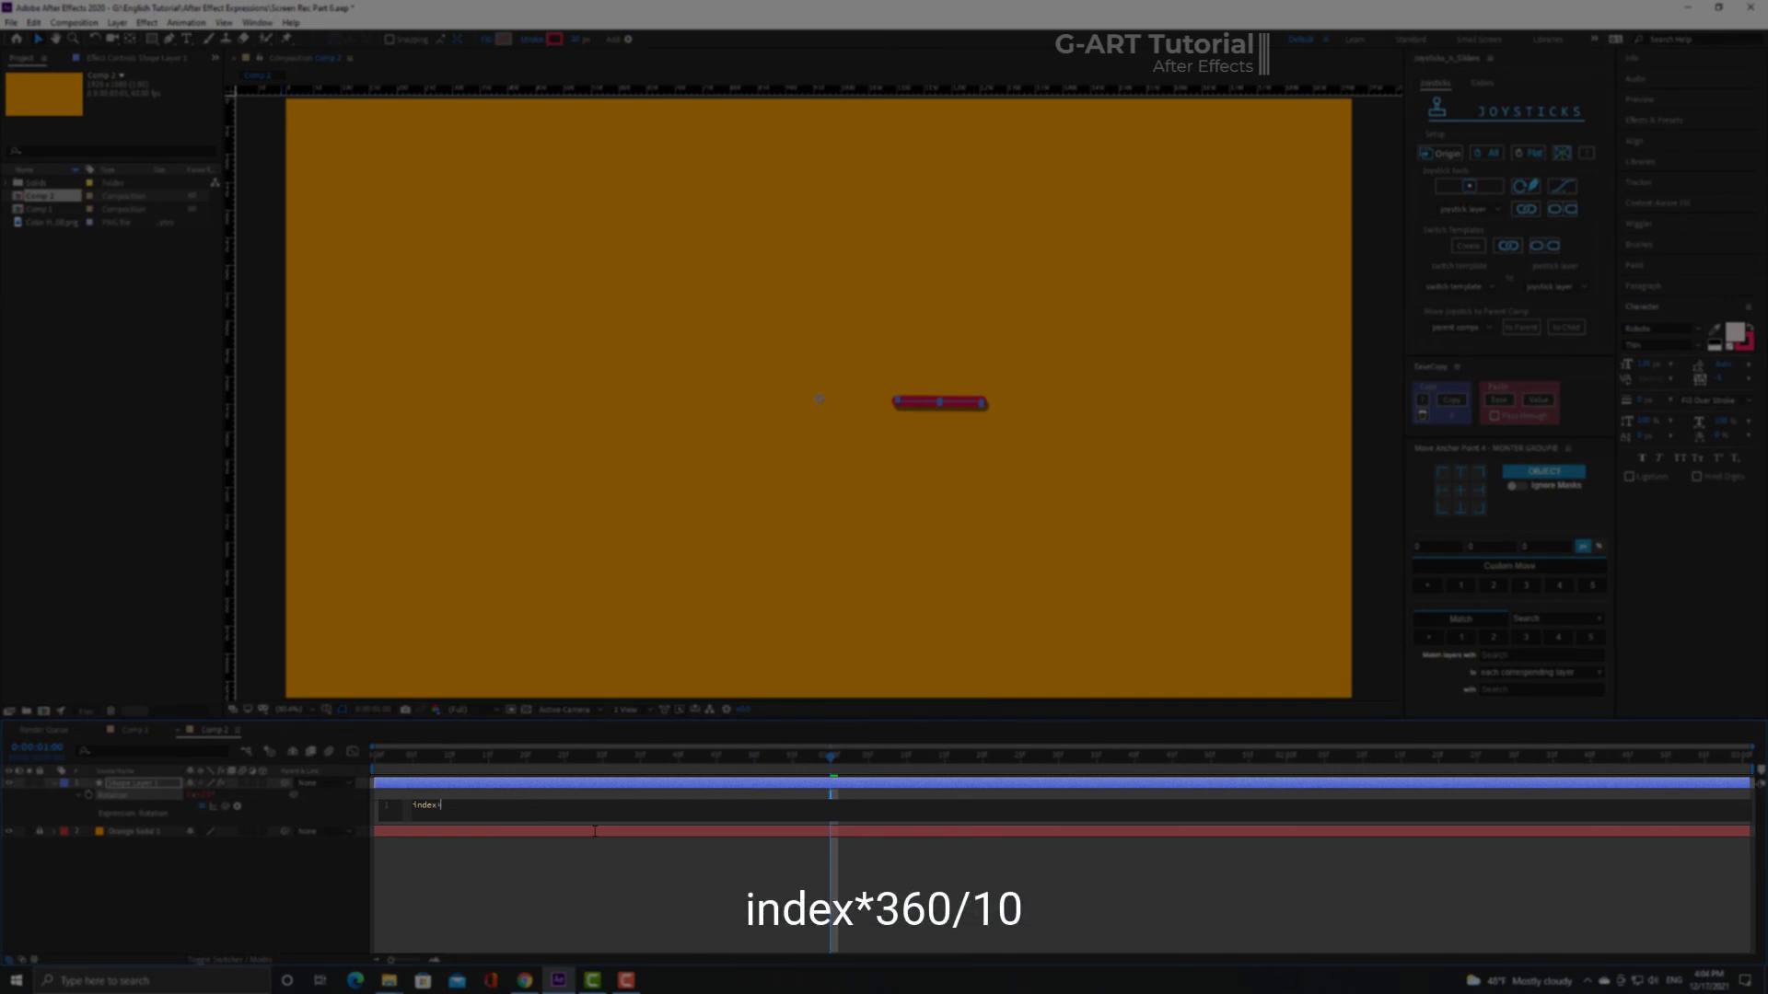
text(360/10)
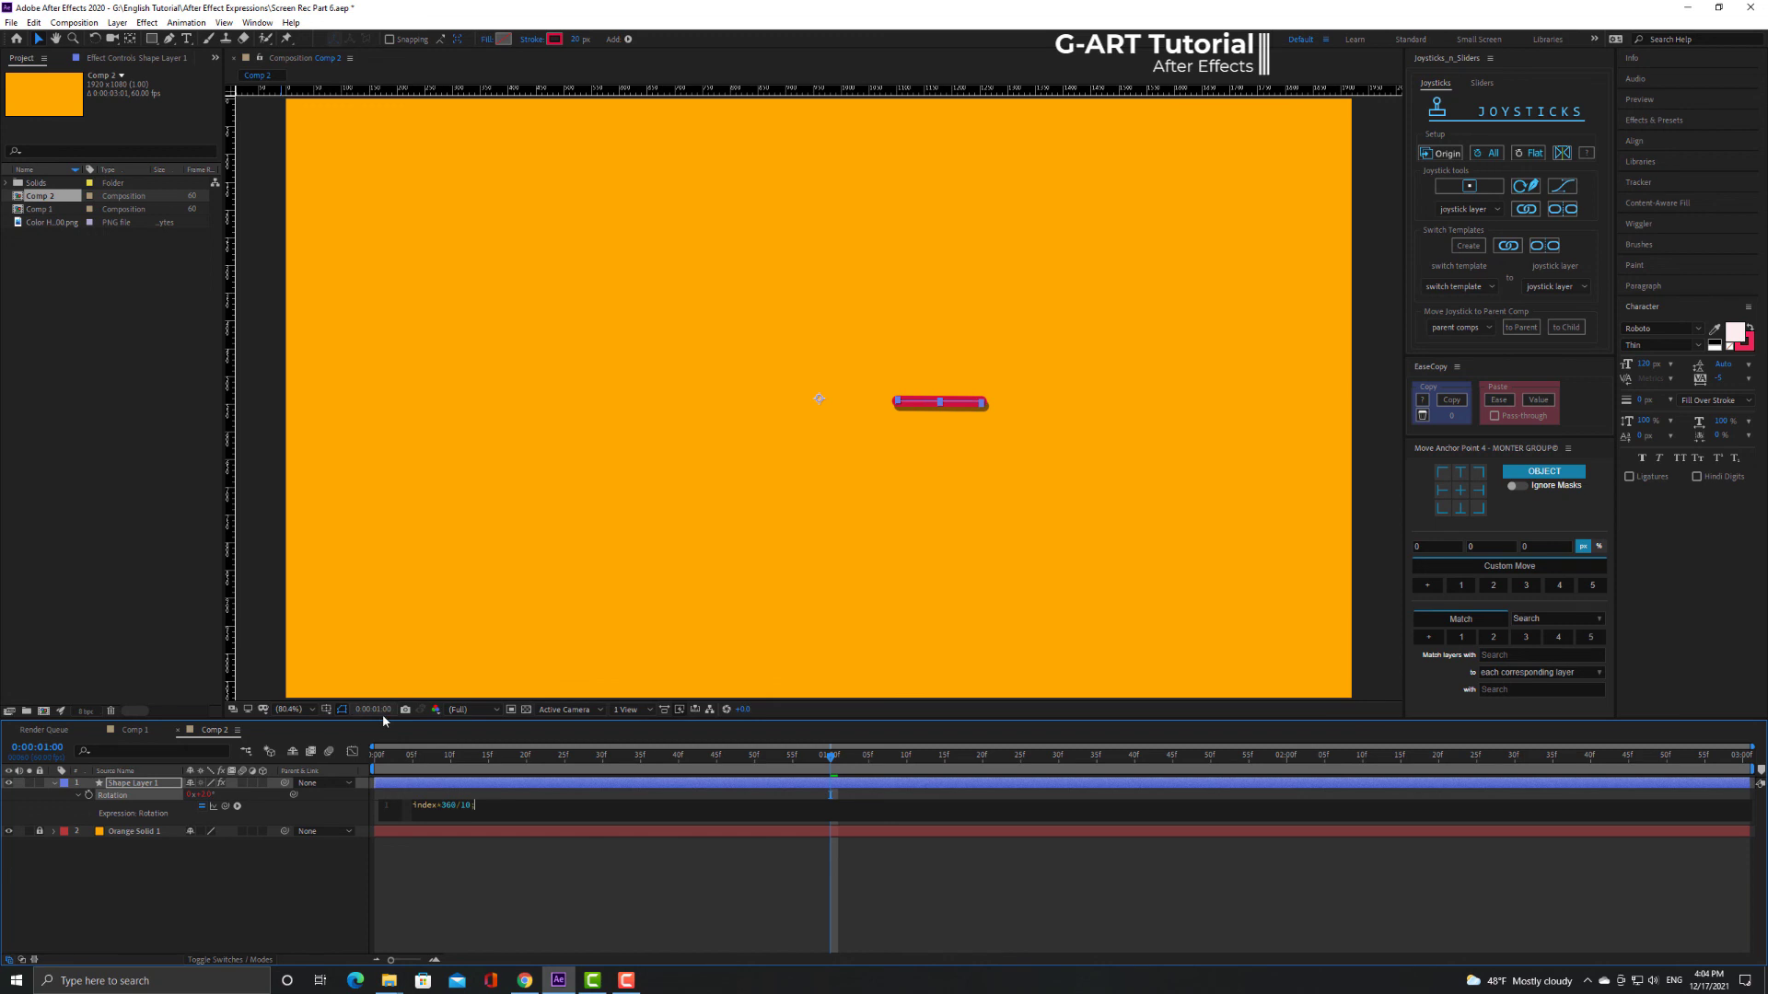
text(;)
click(255, 695)
key(ctrl+a)
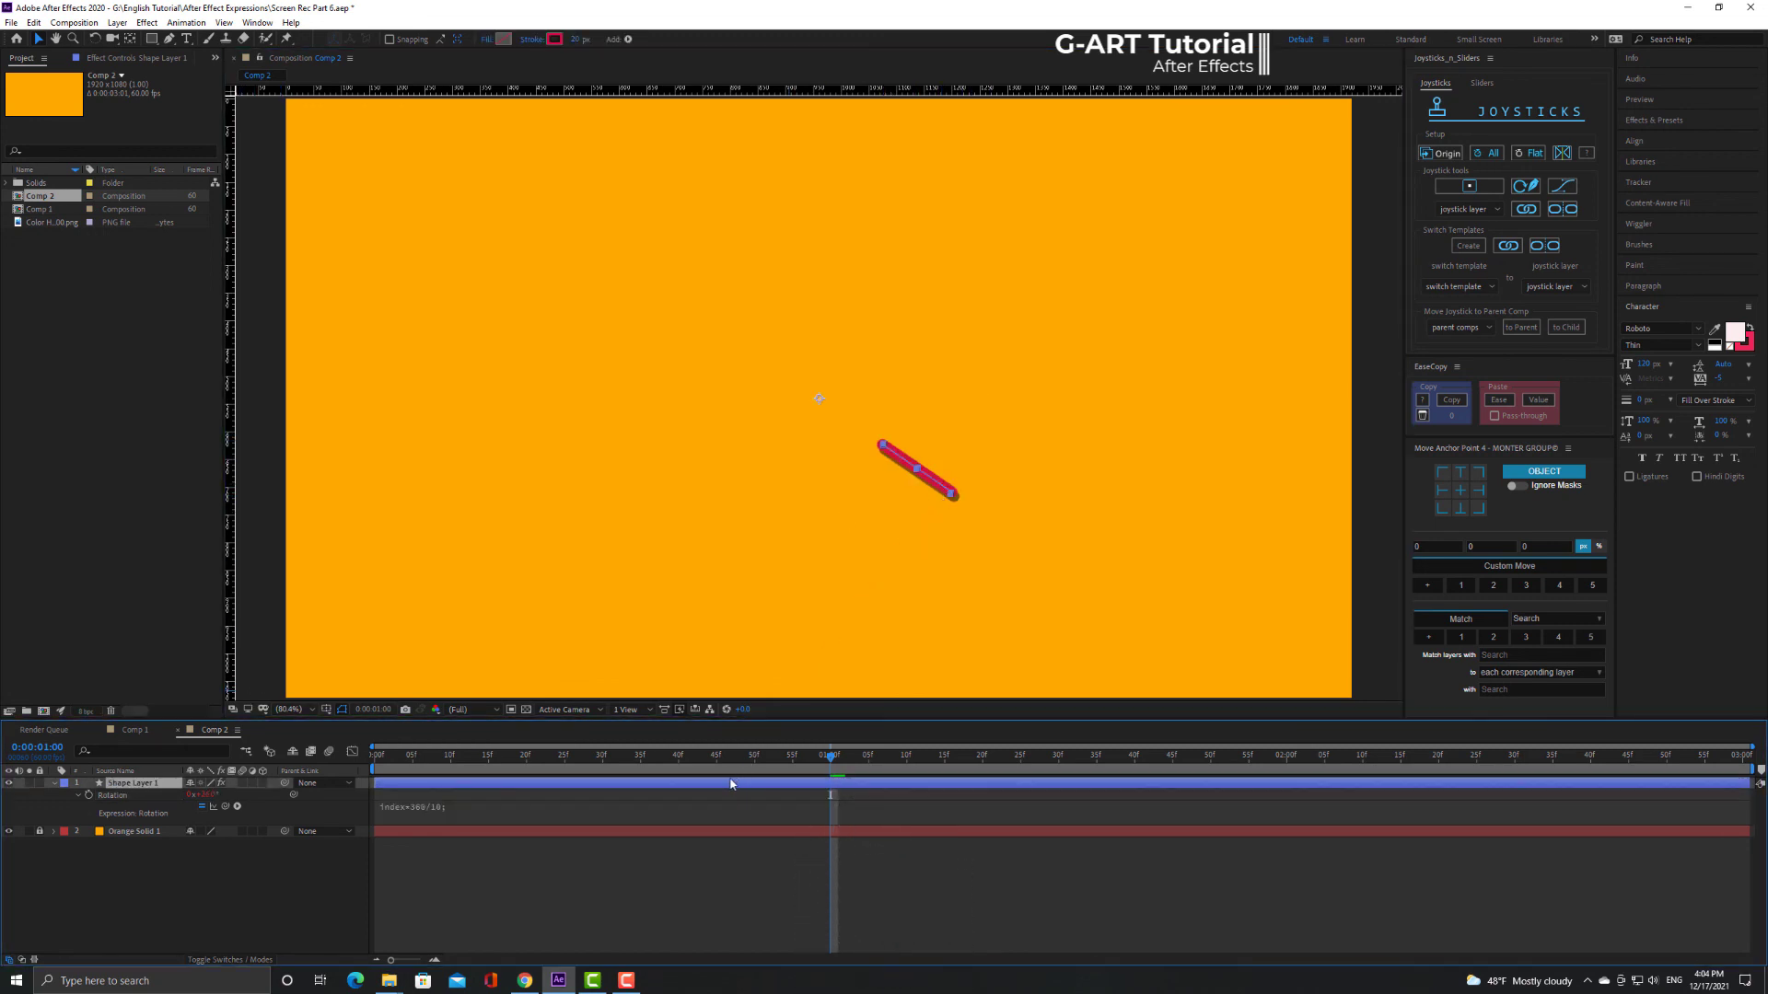
key(space)
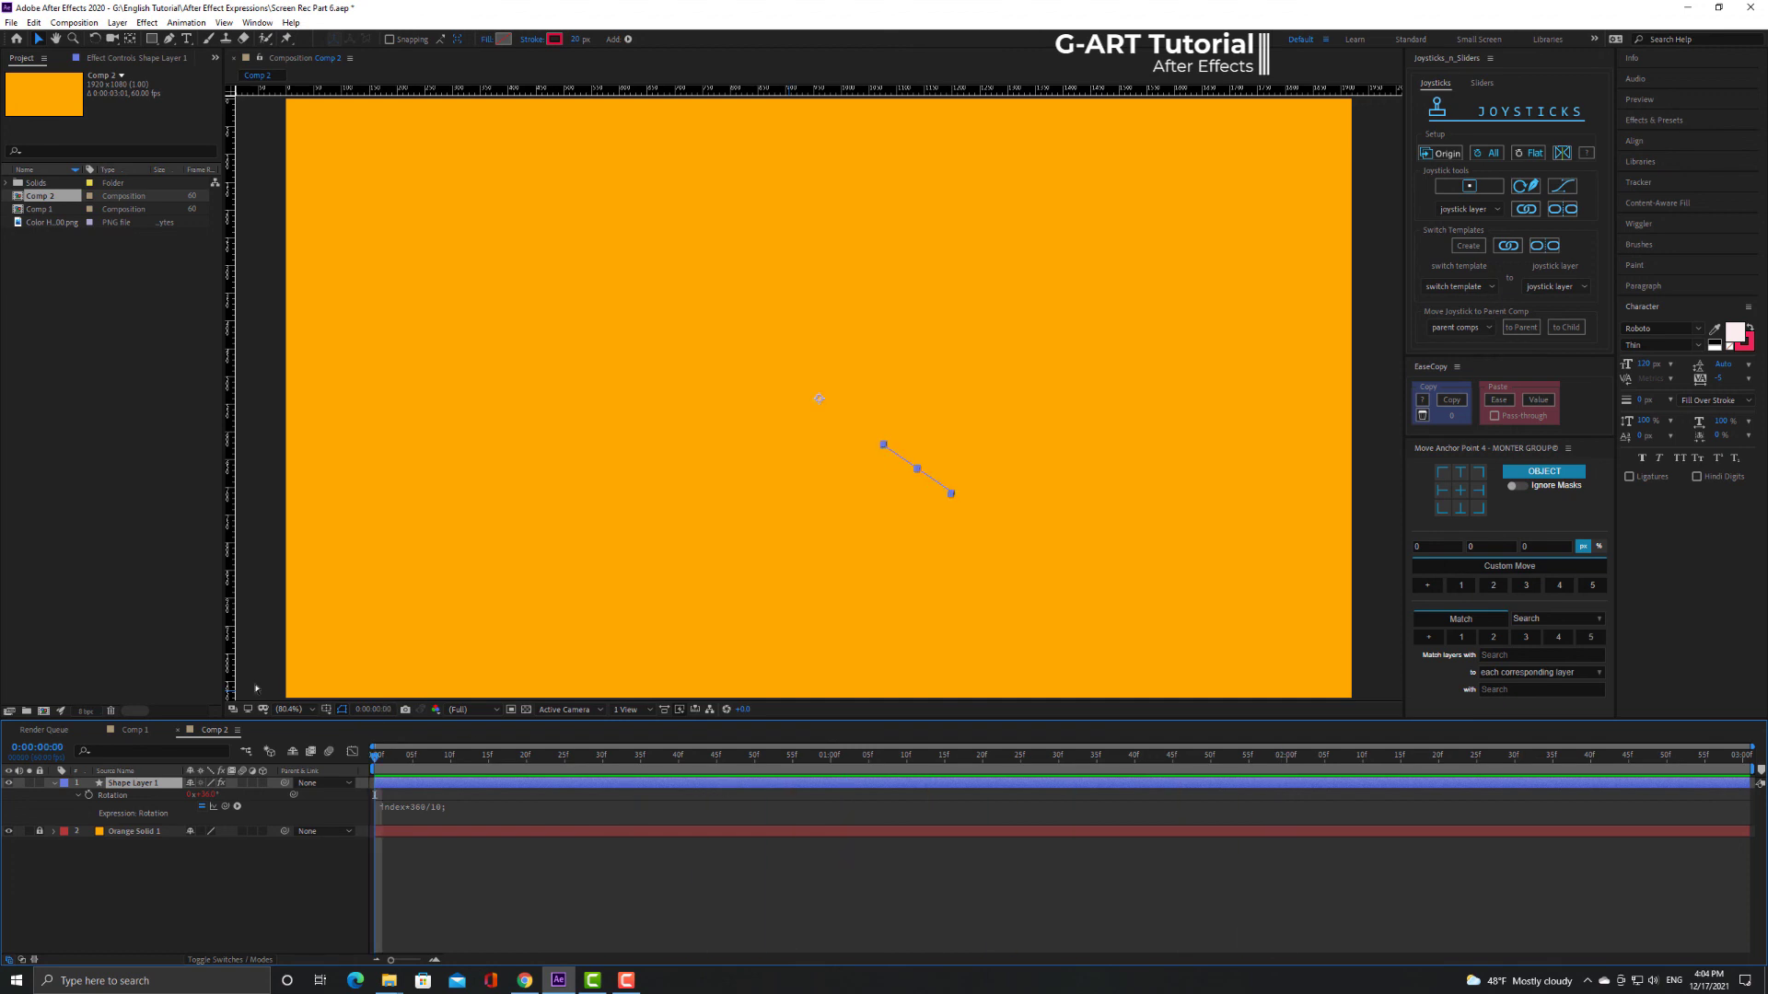
Duplicate Shape Layer 1 with Ctrl+D, select all ten layers and preview their Start/End keyframes.
key(ctrl+d)
key(ctrl+d)
key(ctrl+d)
key(ctrl+d)
key(ctrl+d)
key(ctrl+d)
key(ctrl+d)
key(ctrl+d)
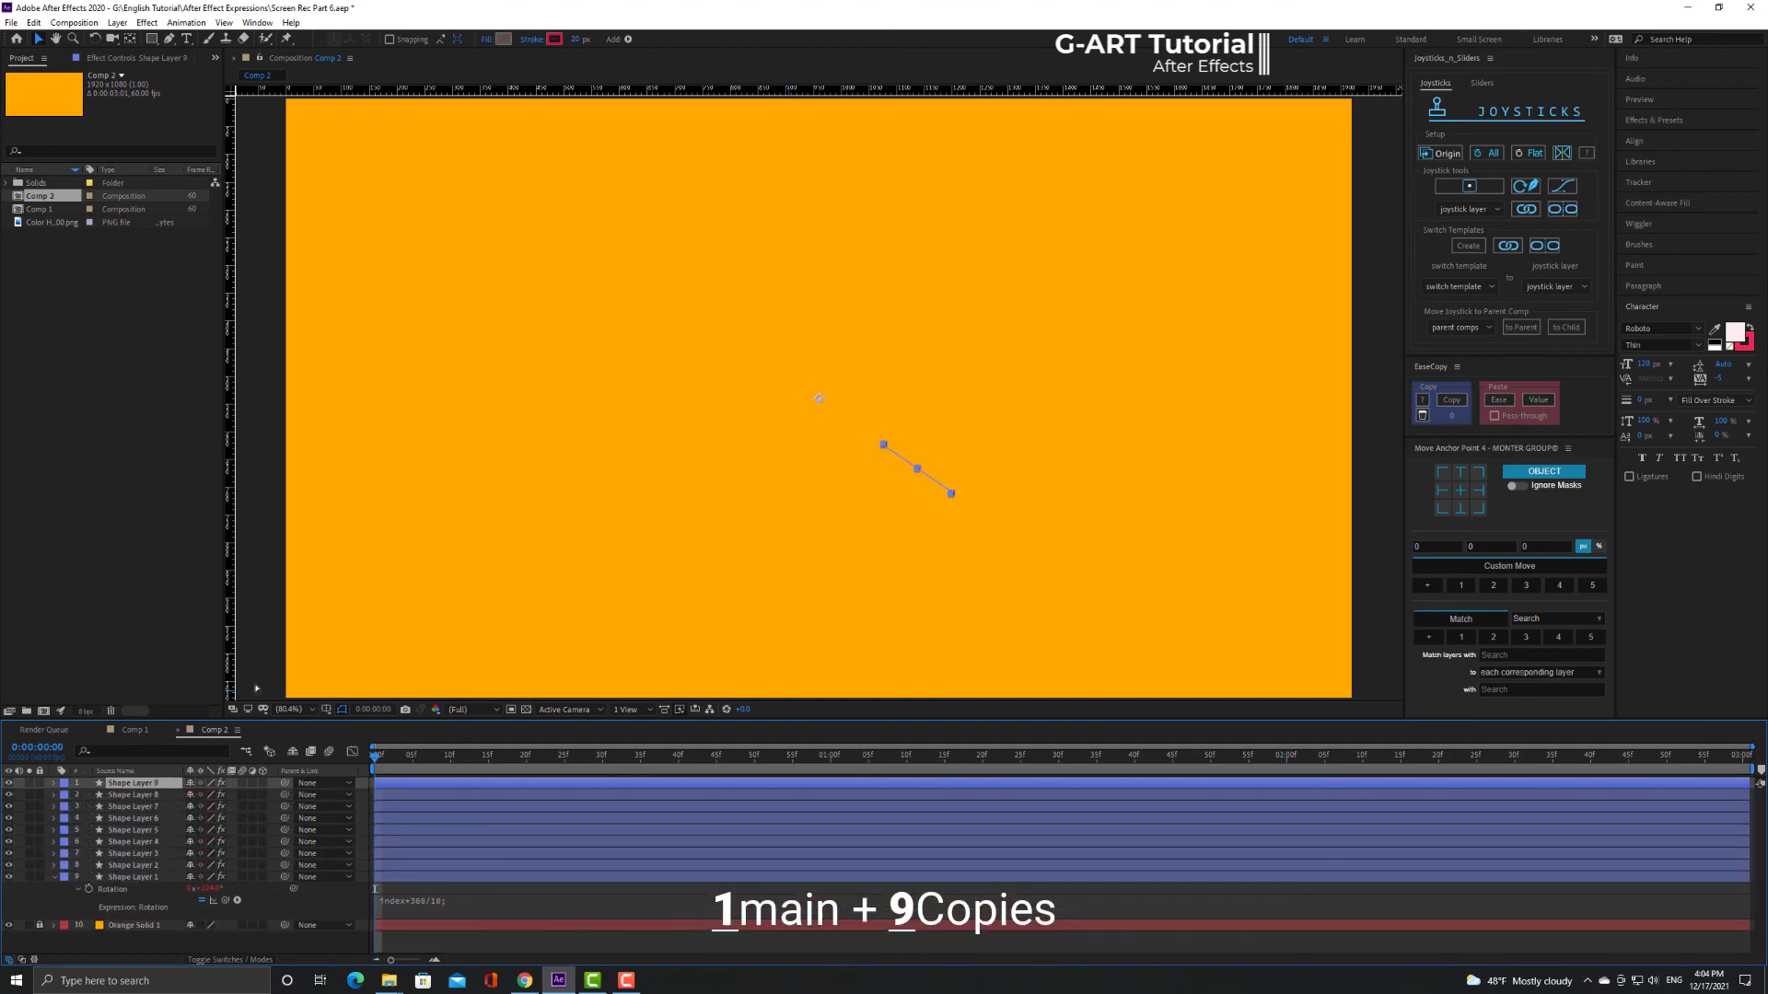
key(ctrl+d)
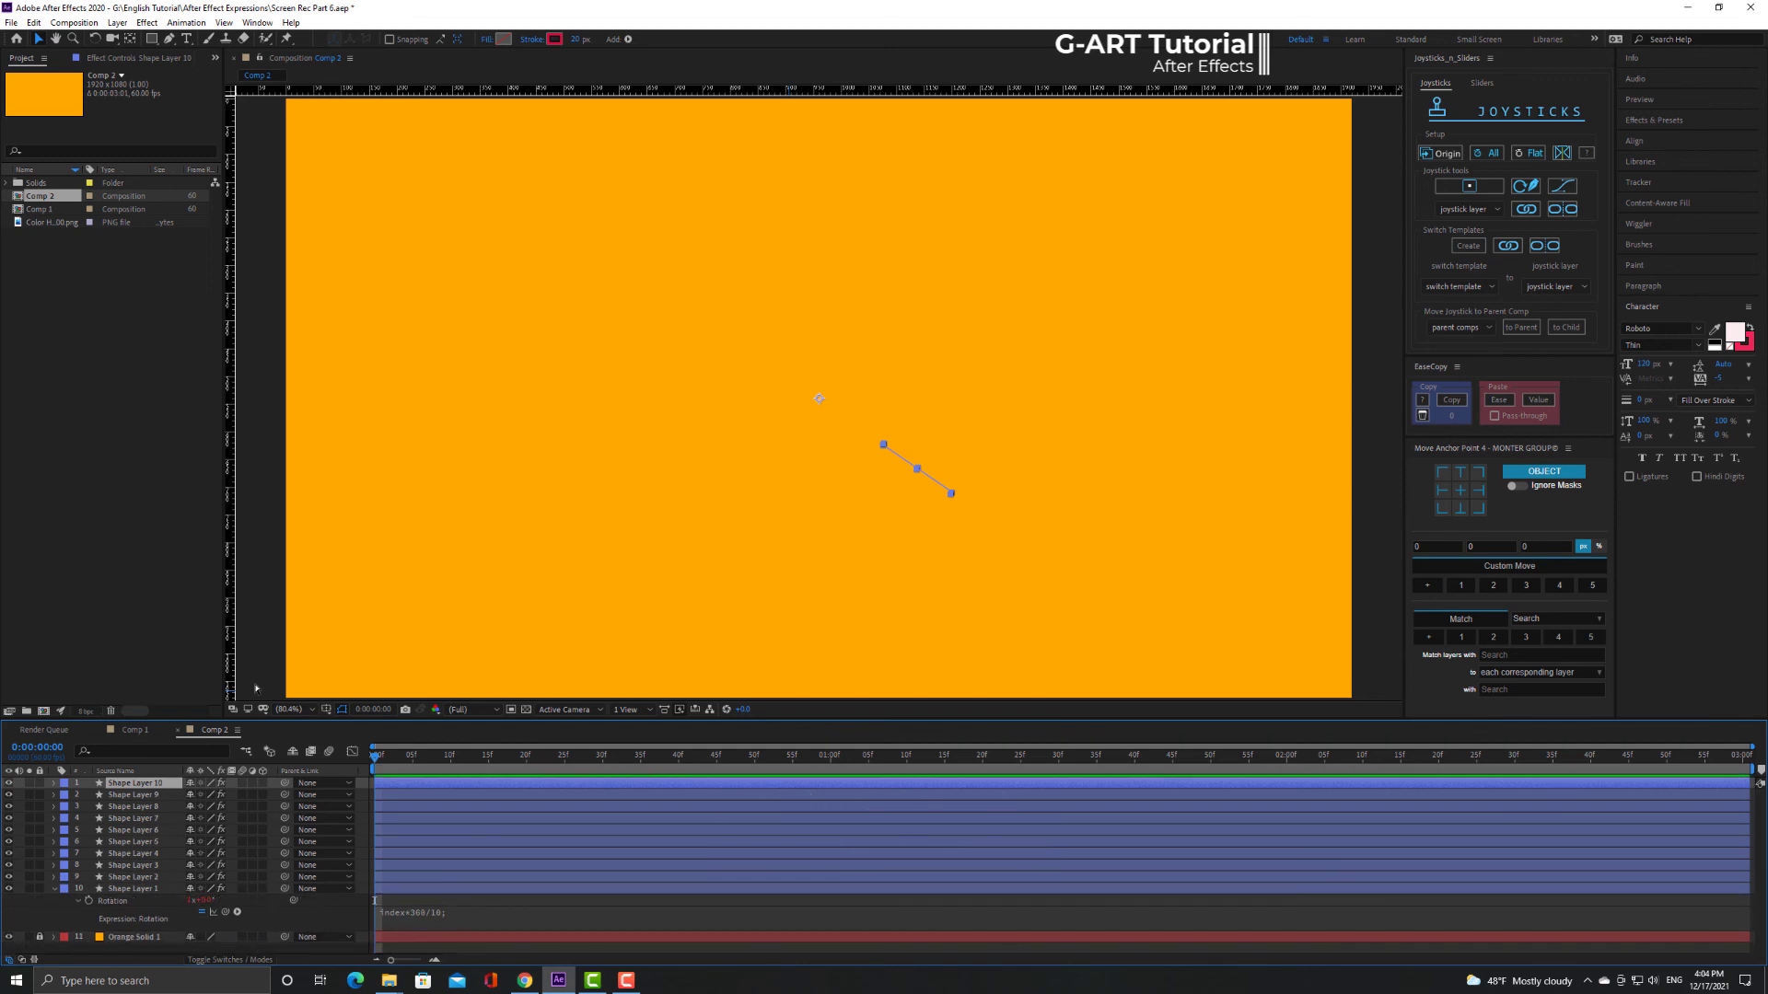
key(ctrl+a)
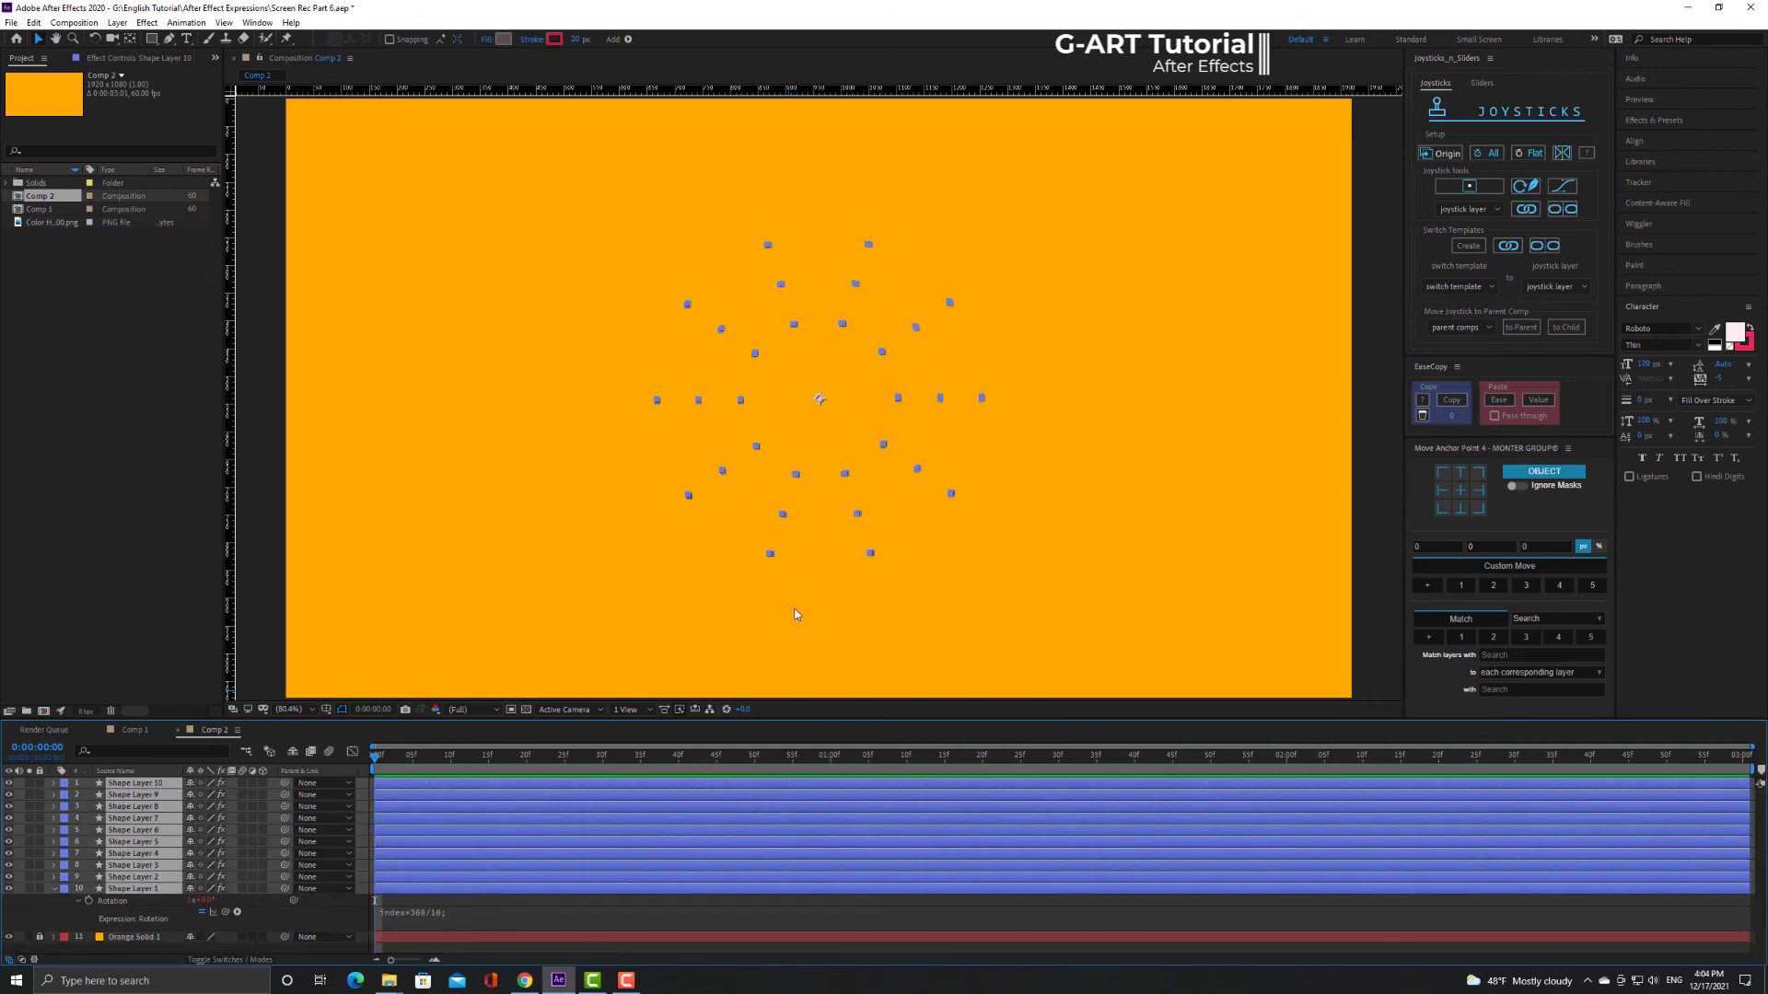
key(space)
key(u)
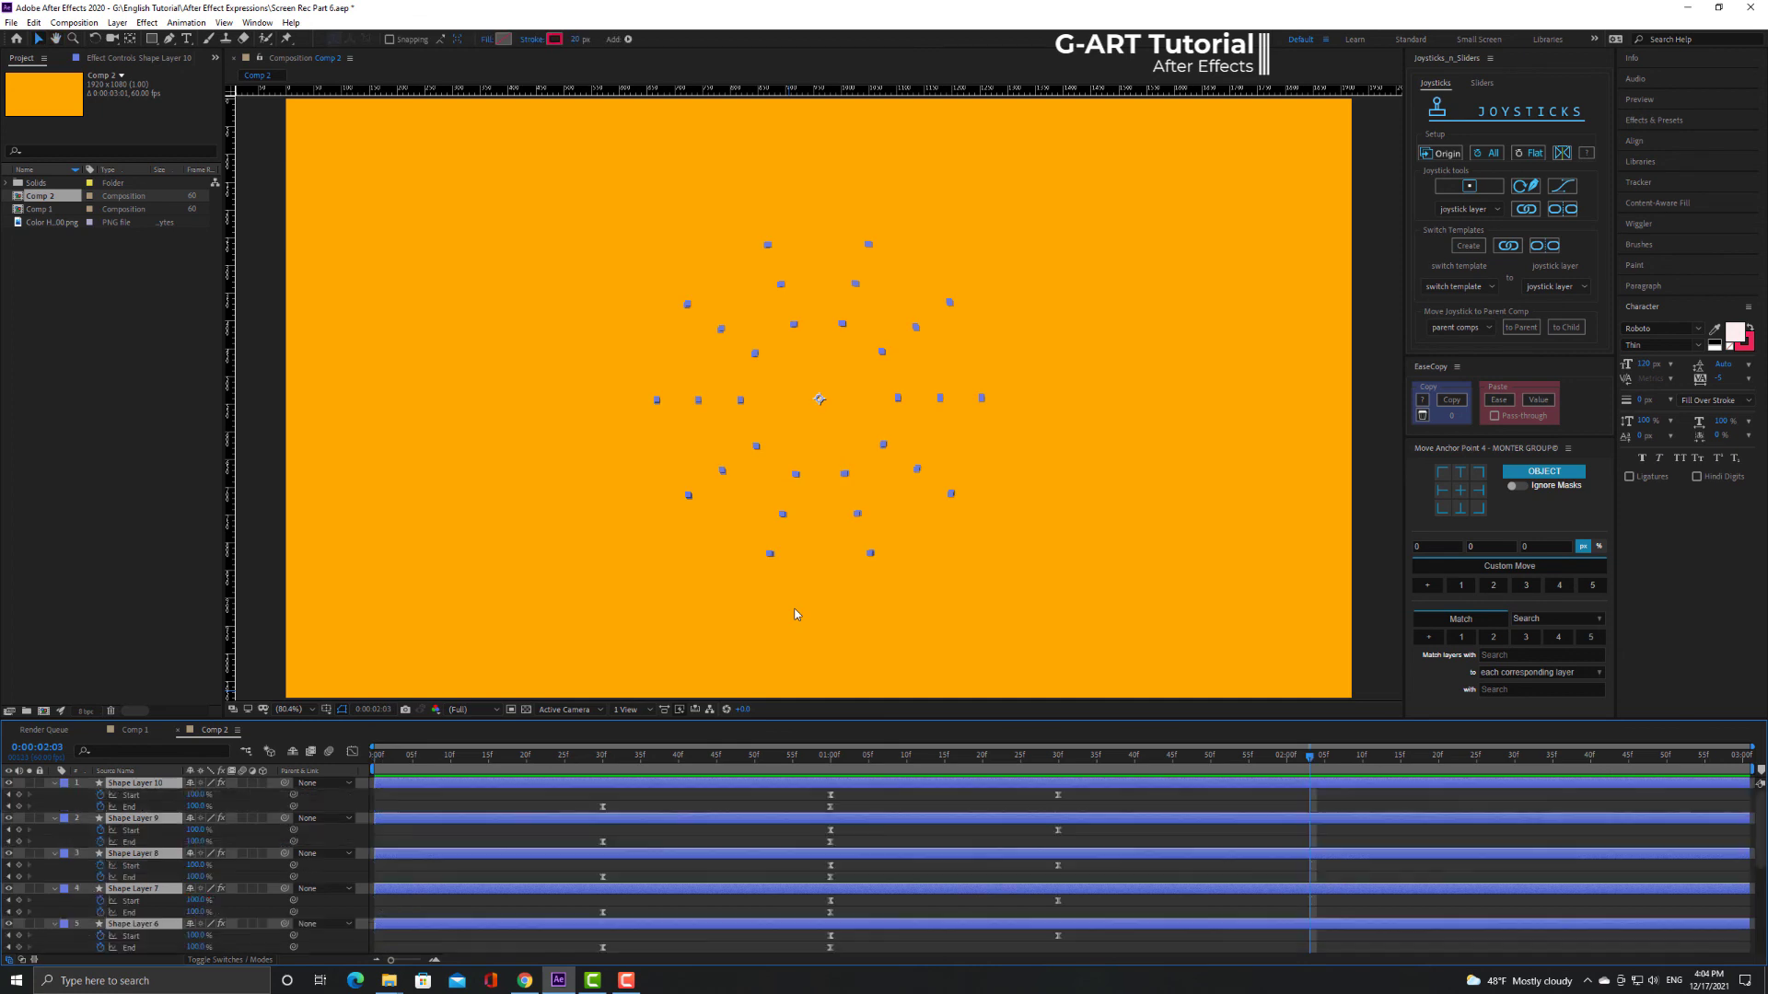
key(Home)
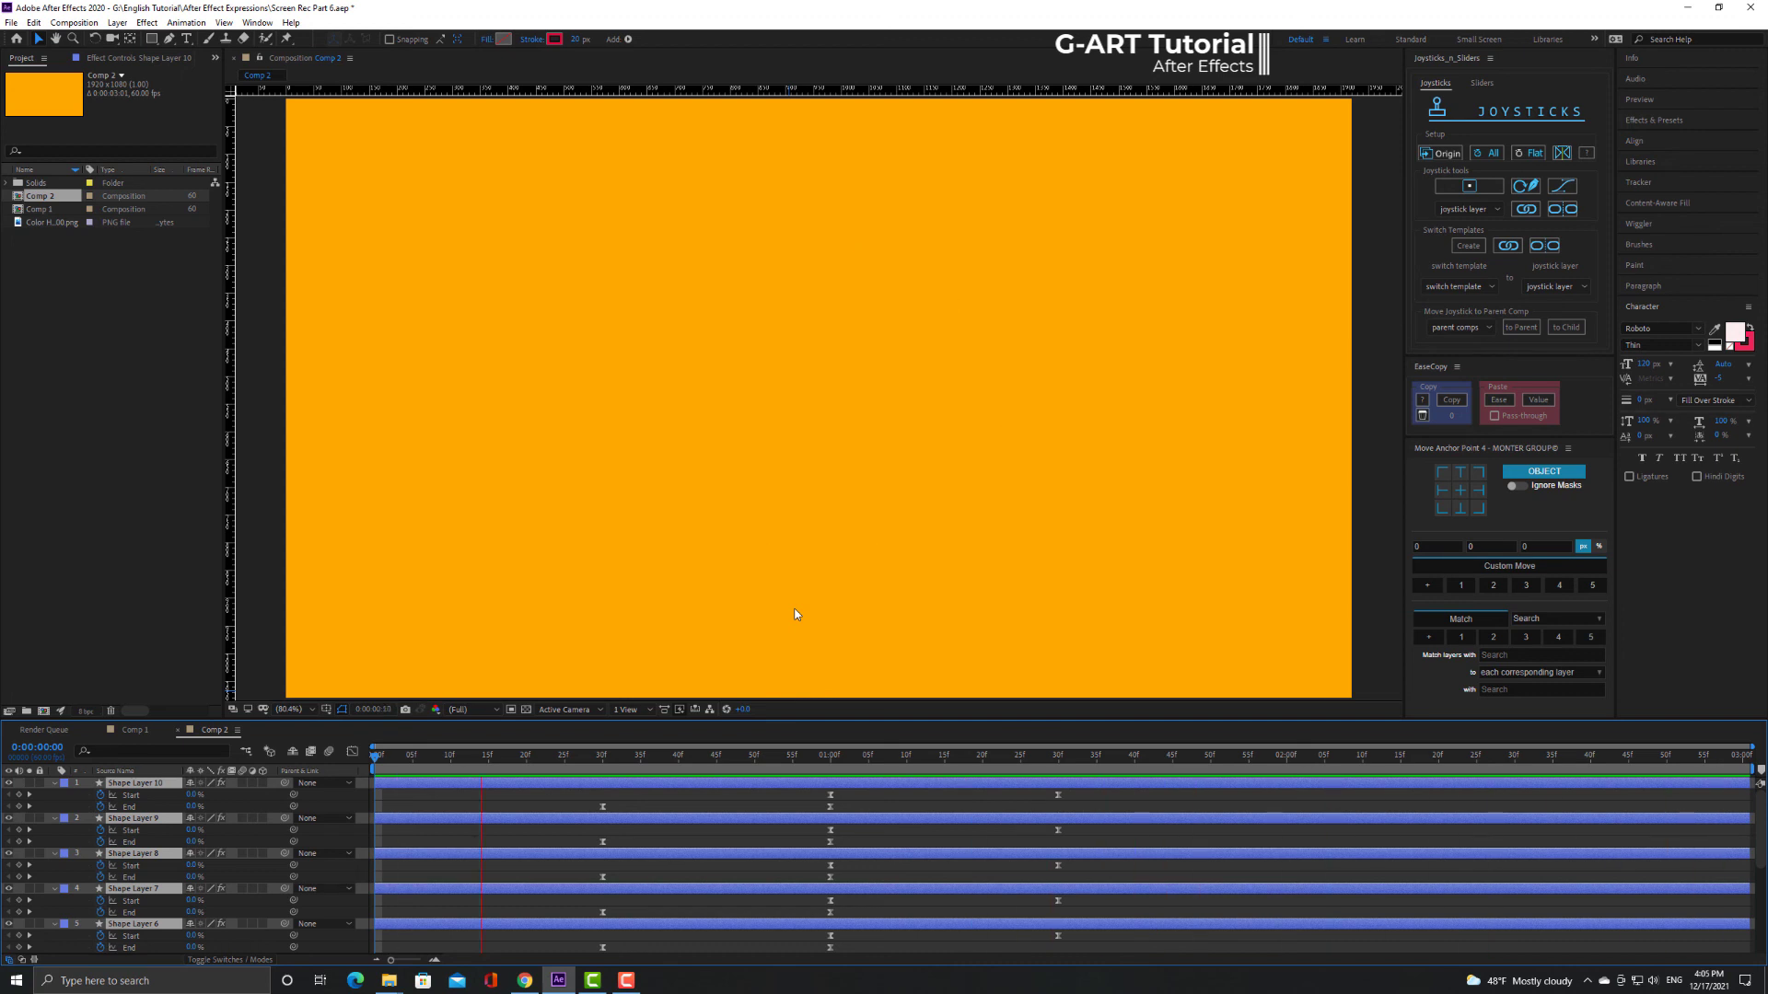
key(space)
Display each layer's index*360/10 Rotation expression and play the finished burst.
key(u)
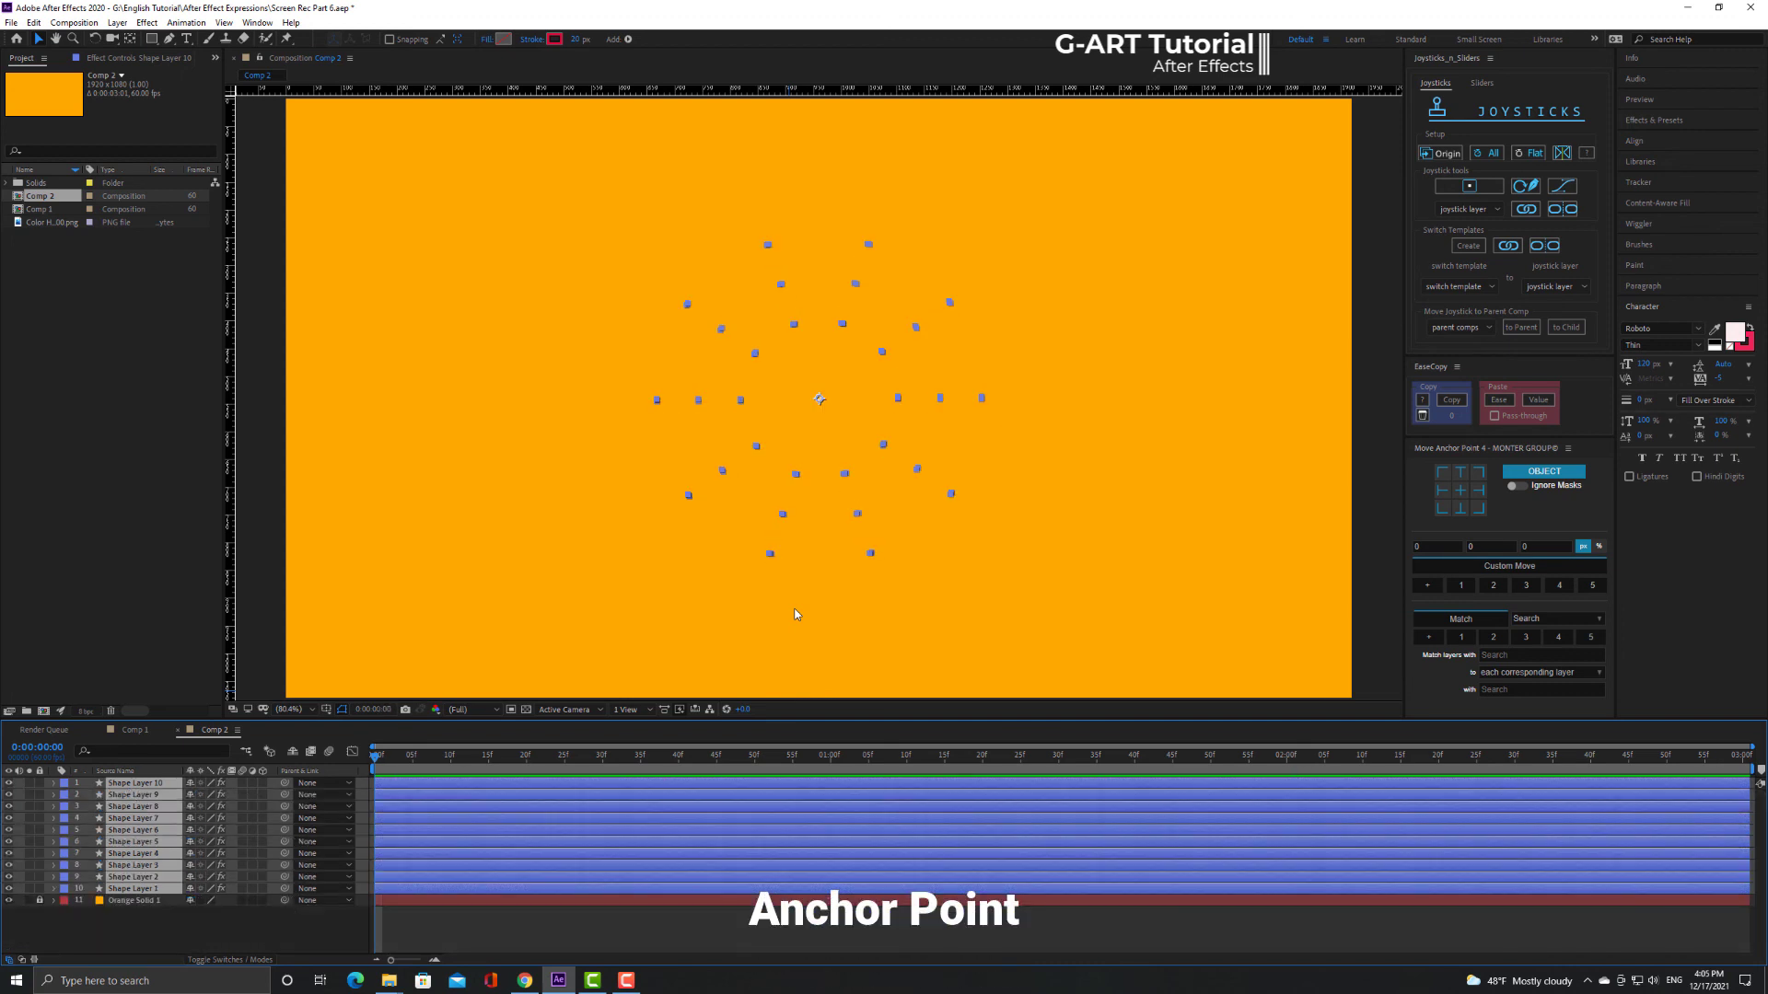
key(e)
key(e)
scroll(645, 875, down, 2)
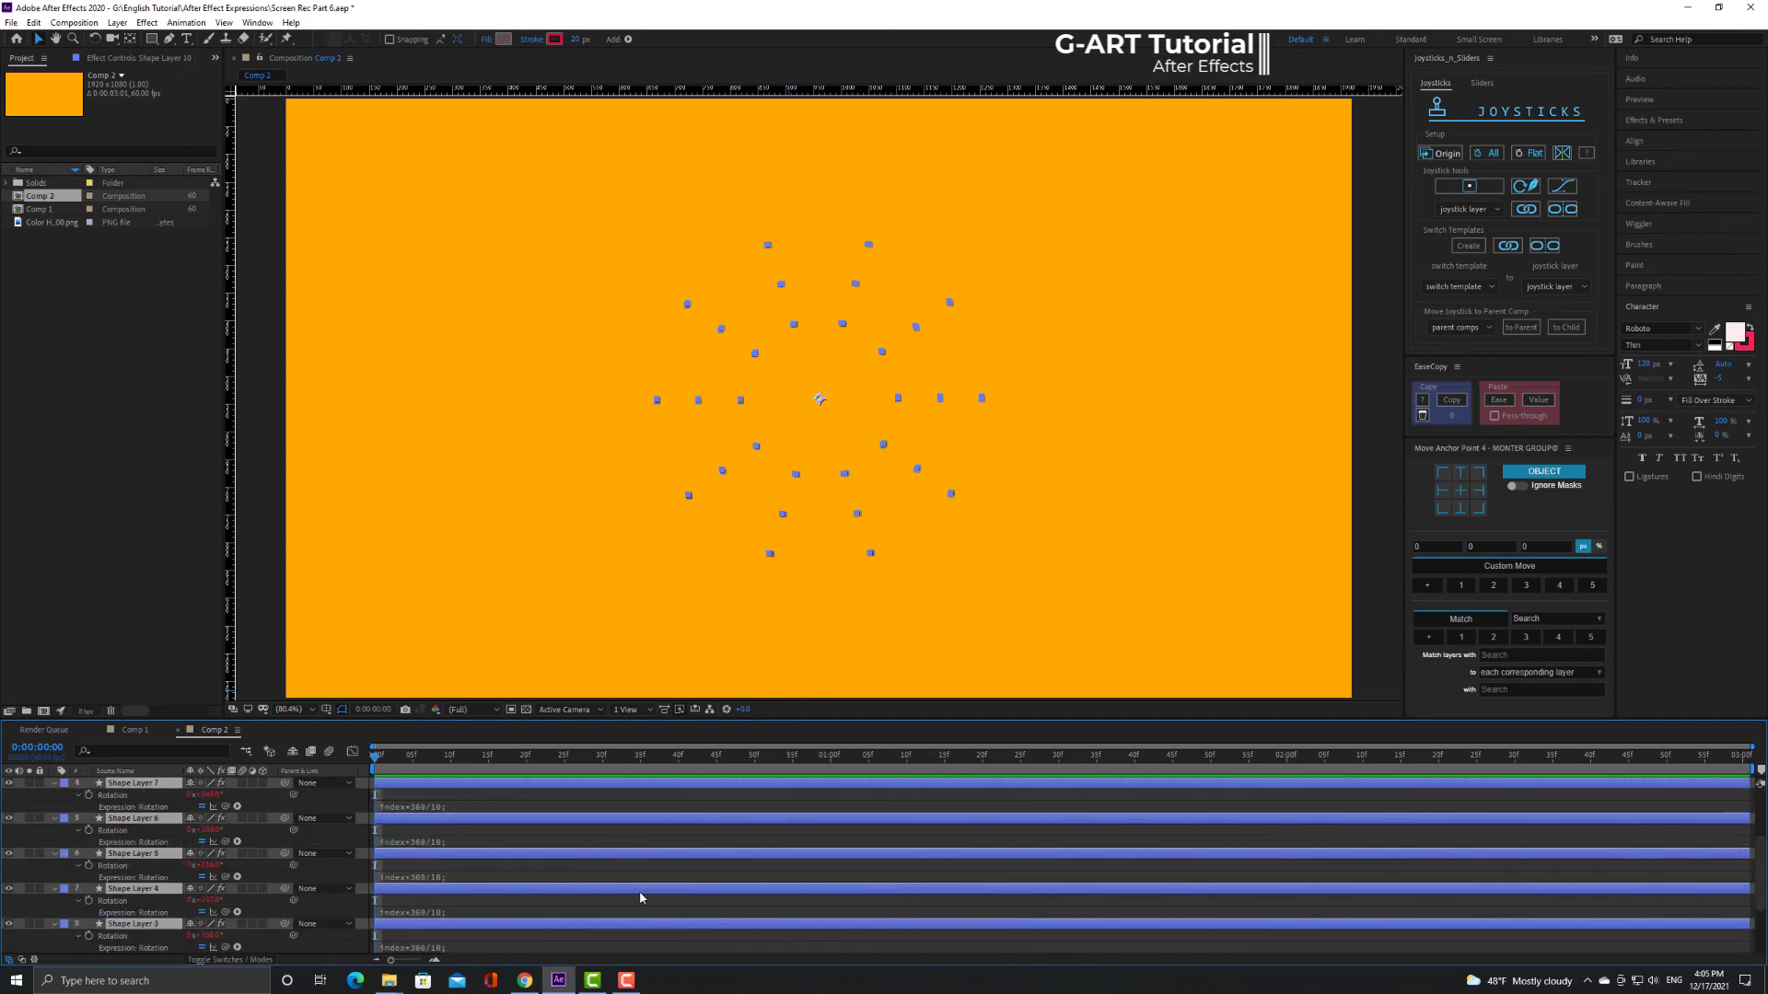
scroll(619, 883, up, 3)
key(space)
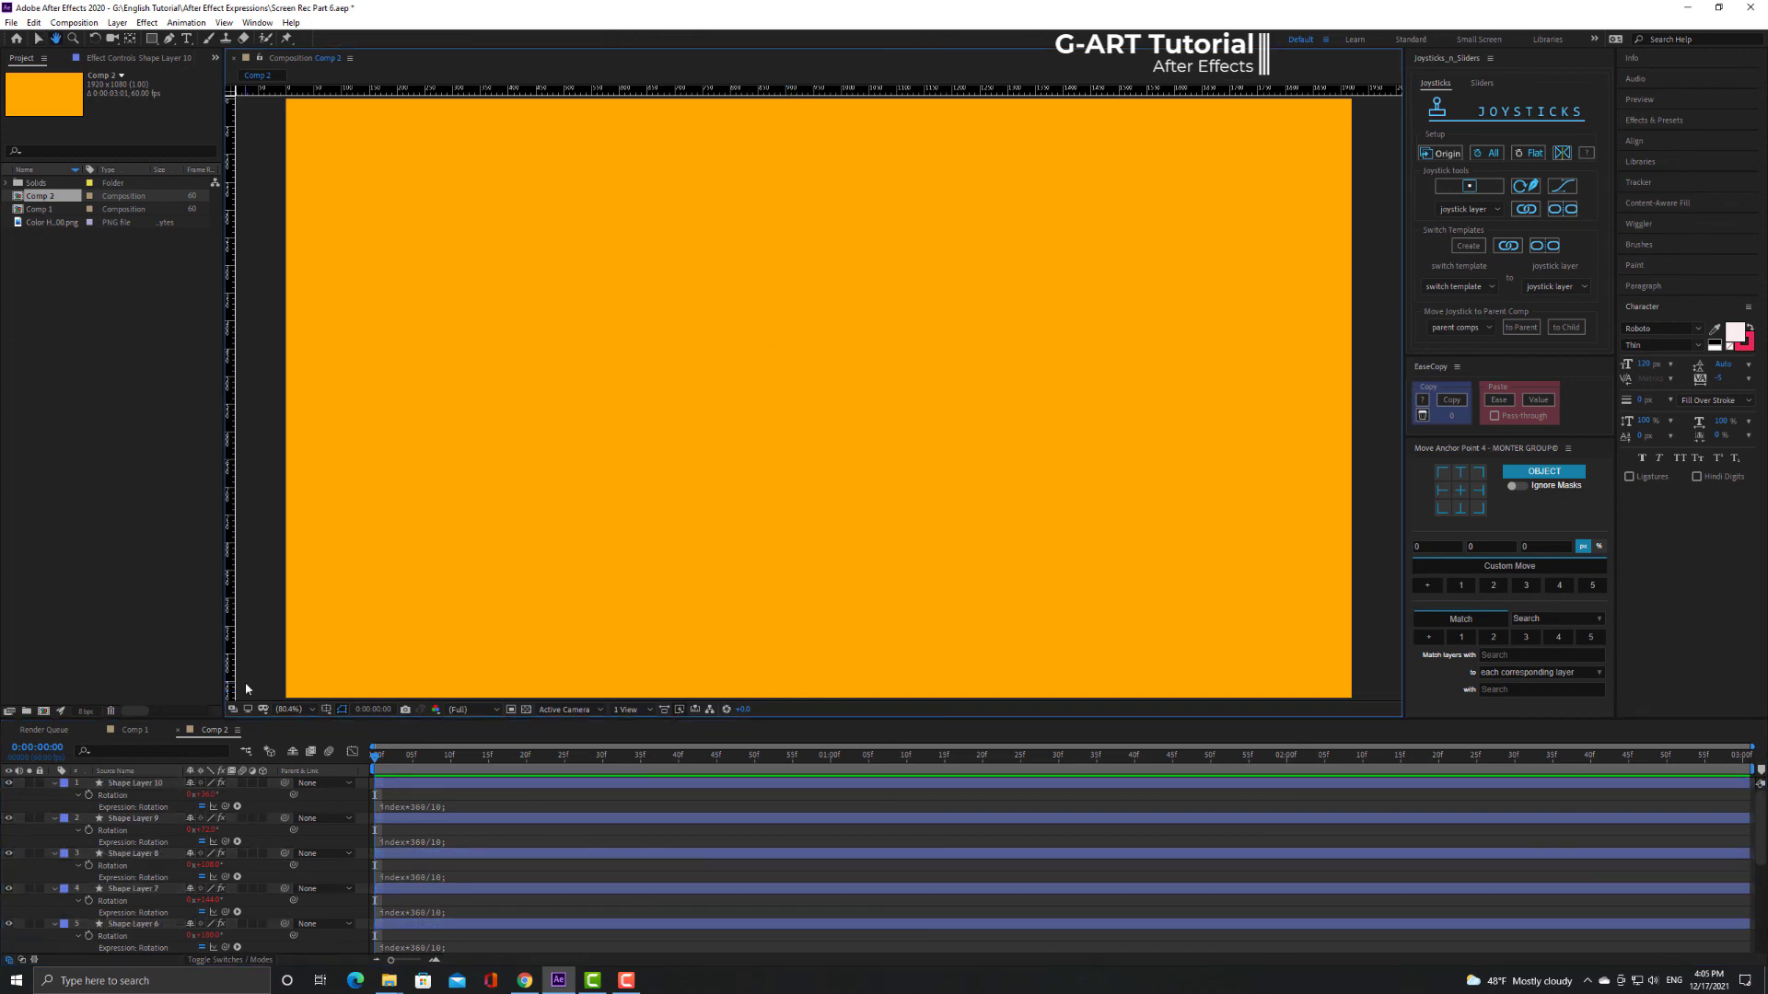